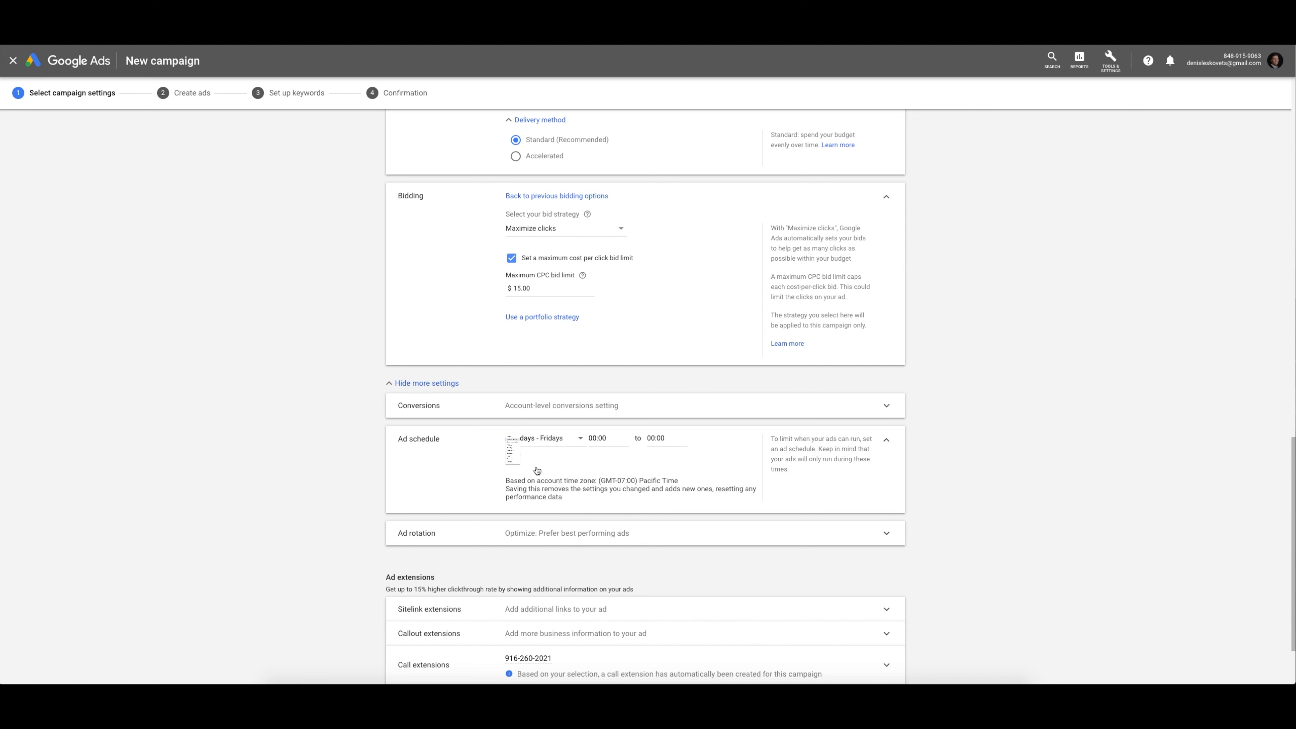
Set the ad schedule to start at 09:00 and end at 17:00
left_click(606, 438)
scroll(607, 497, "down", 10)
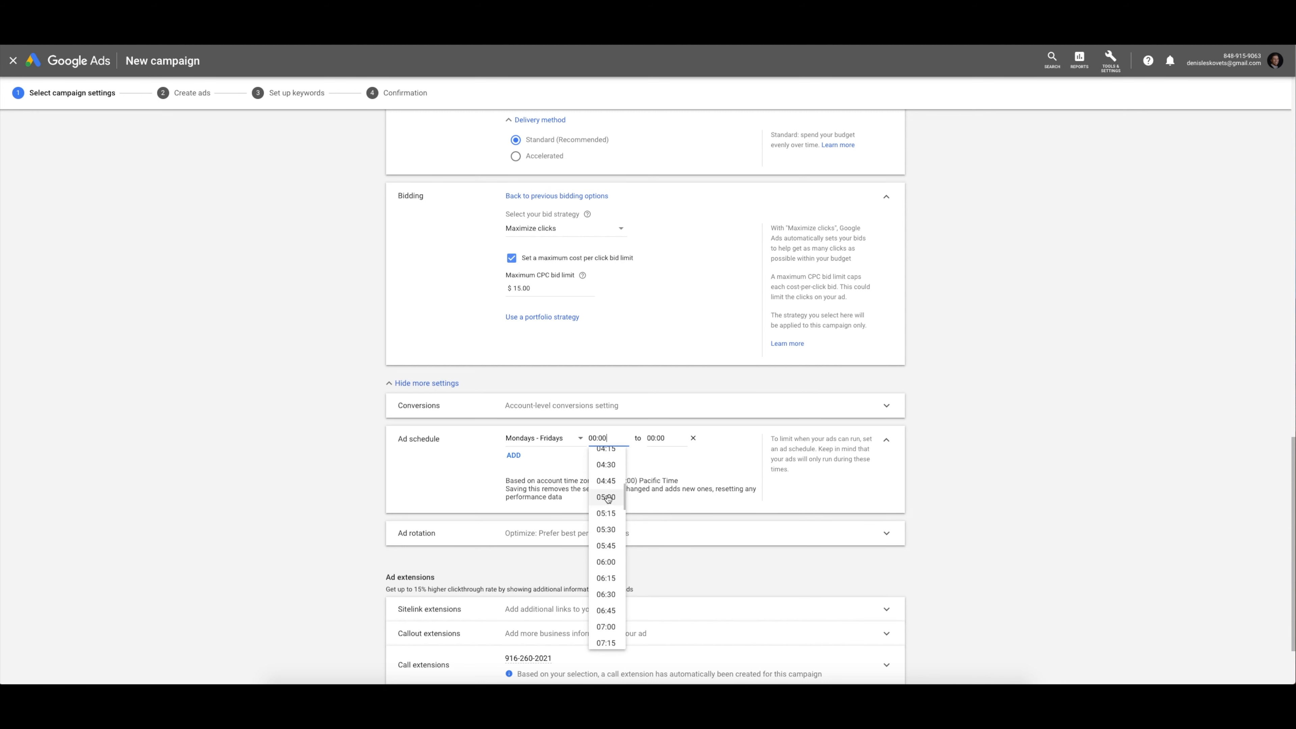
left_click(606, 497)
left_click(661, 438)
scroll(665, 562, "down", 8)
scroll(666, 580, "down", 14)
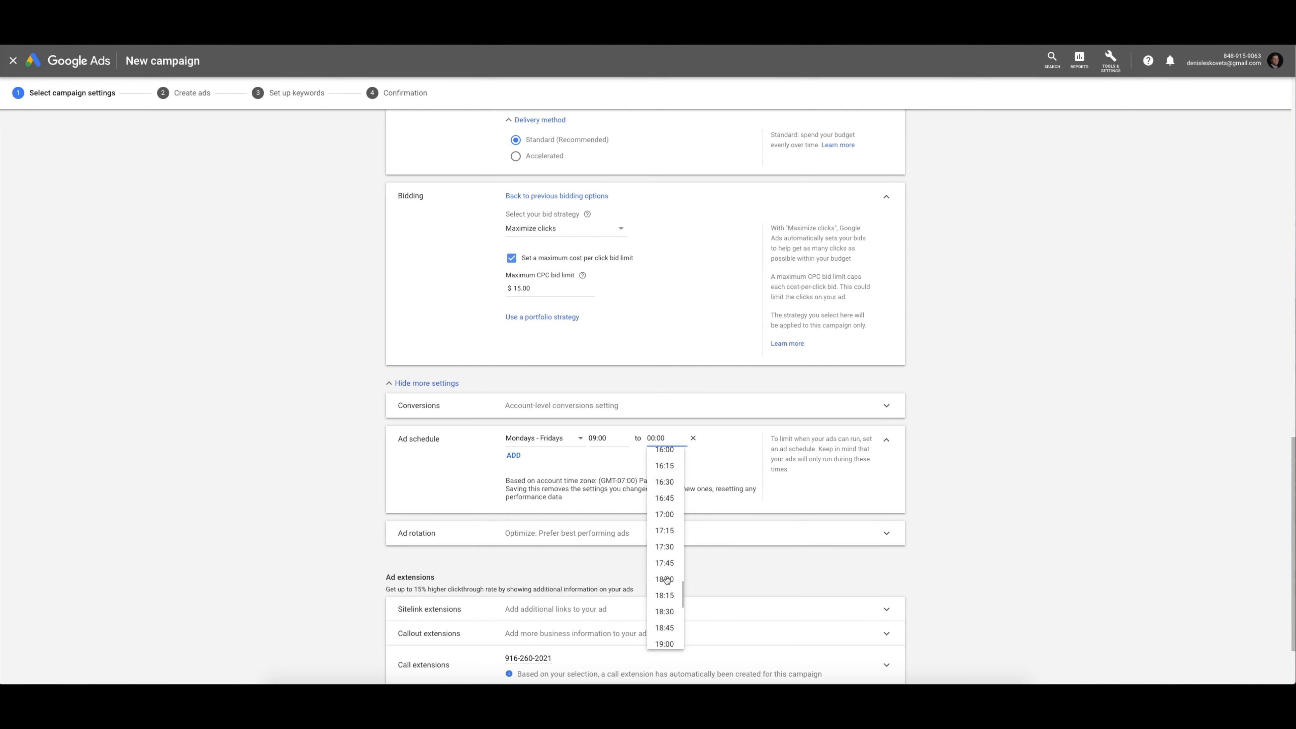
scroll(666, 580, "up", 3)
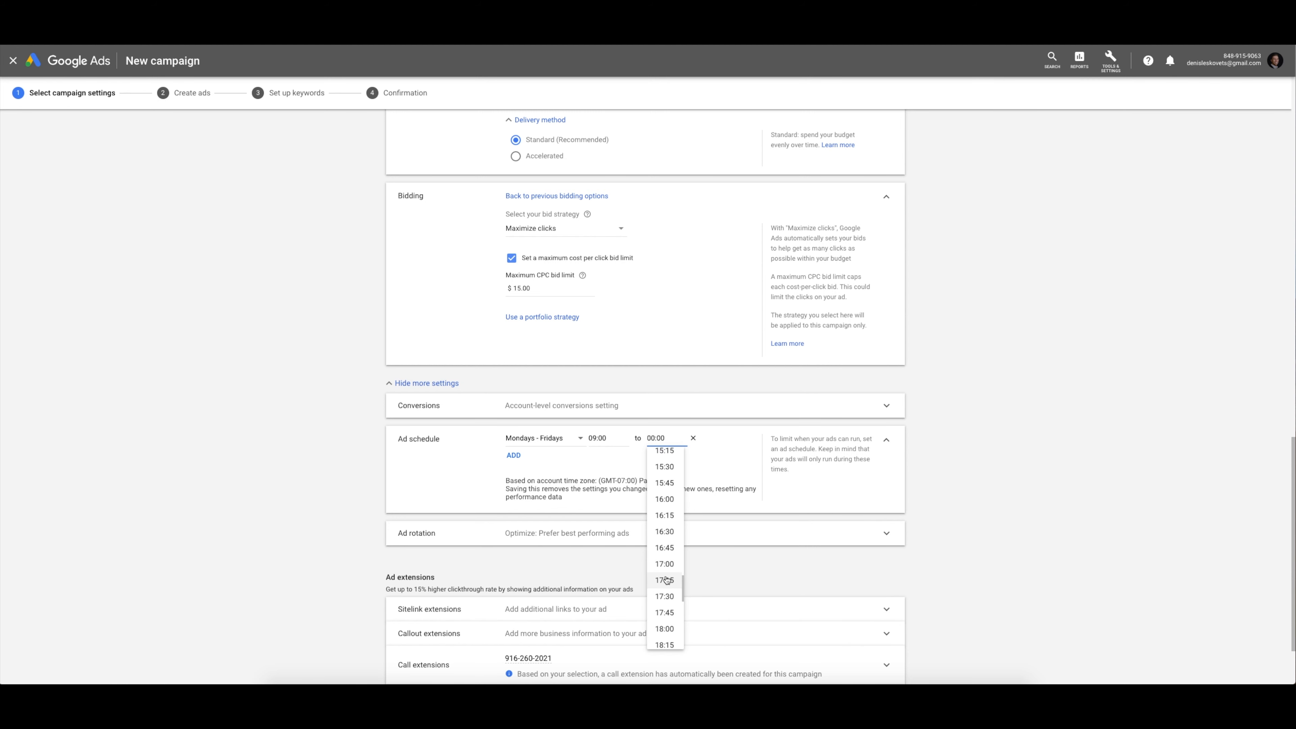
scroll(666, 579, "up", 4)
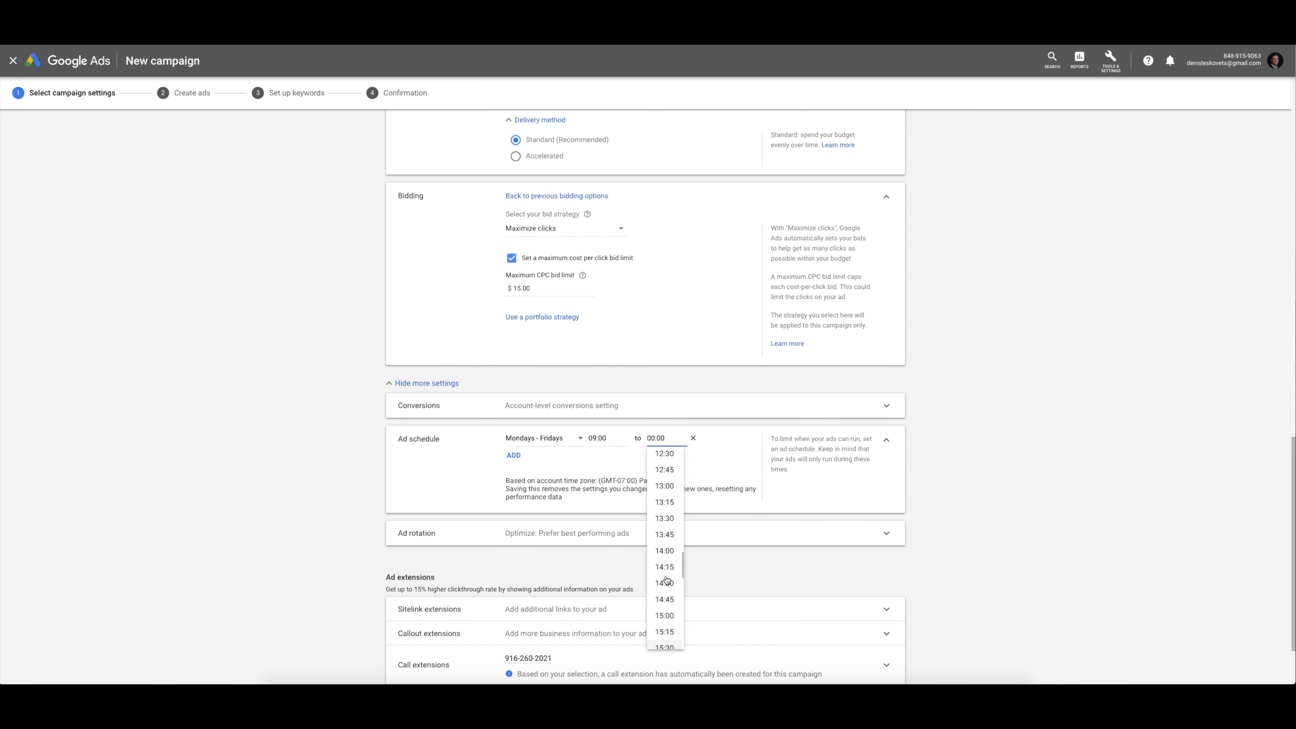
scroll(666, 579, "down", 4)
left_click(666, 568)
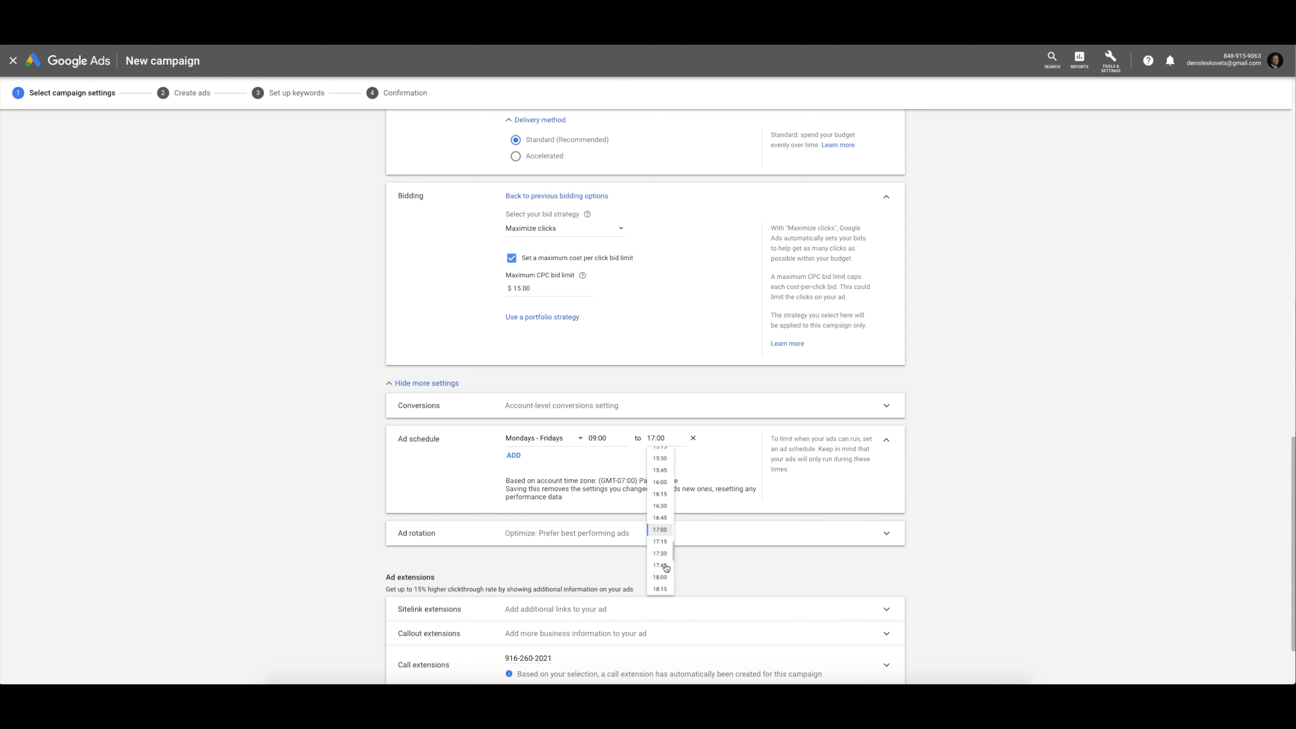
Remove the extra empty schedule row and collapse the ad schedule to its summary
left_click(514, 455)
left_click(694, 455)
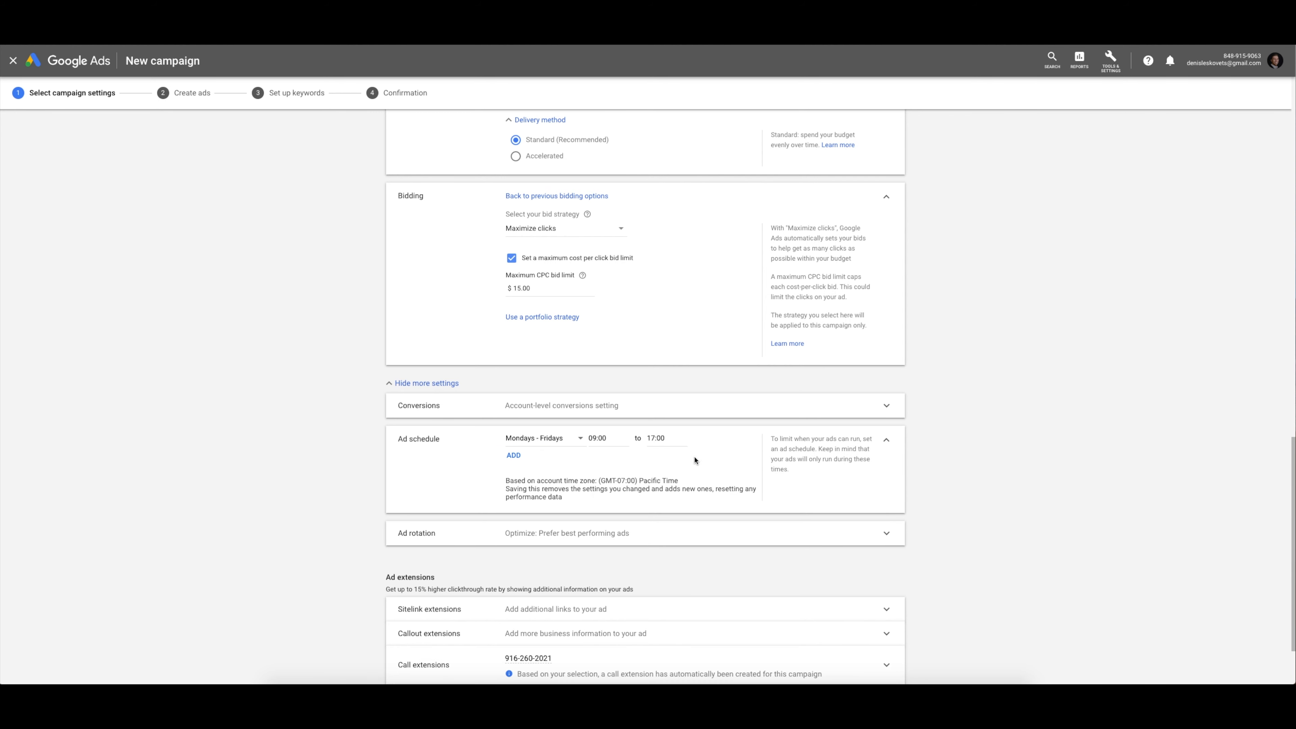
left_click(886, 440)
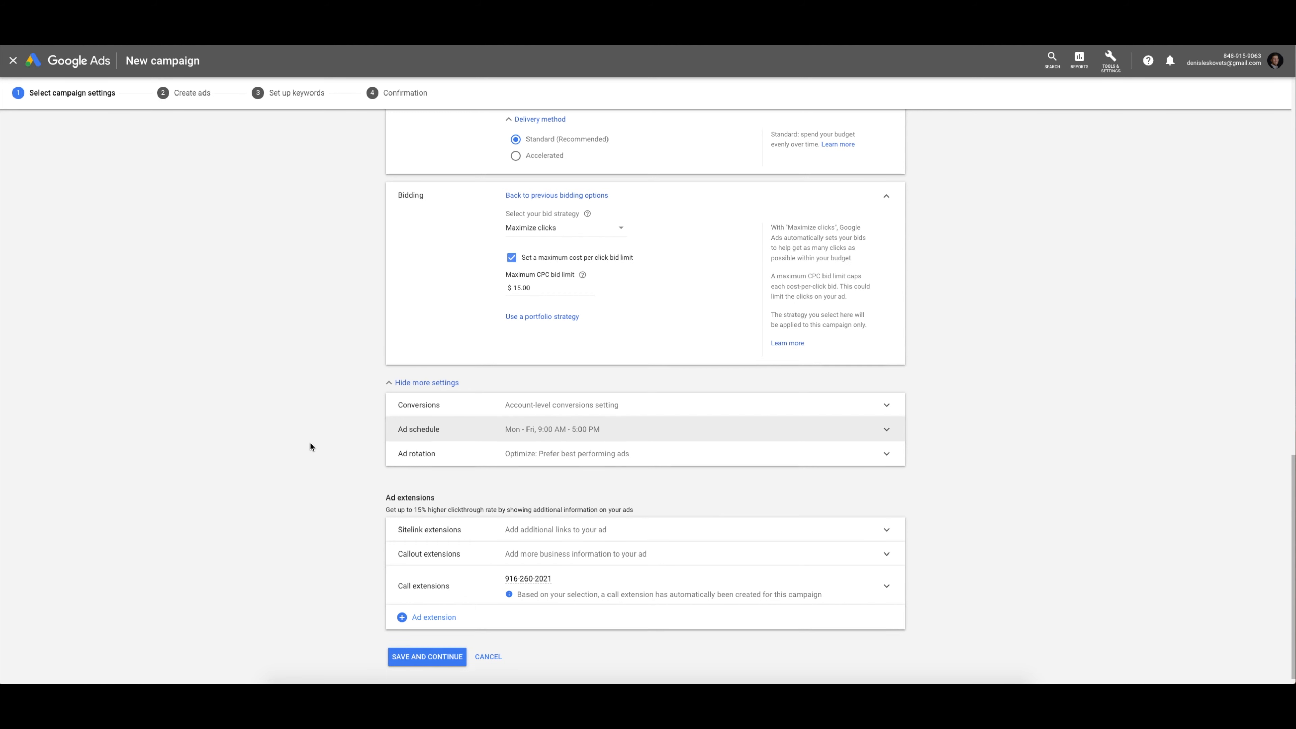
Review the ad rotation setting, then save the campaign settings and continue
scroll(311, 446, "down", 1)
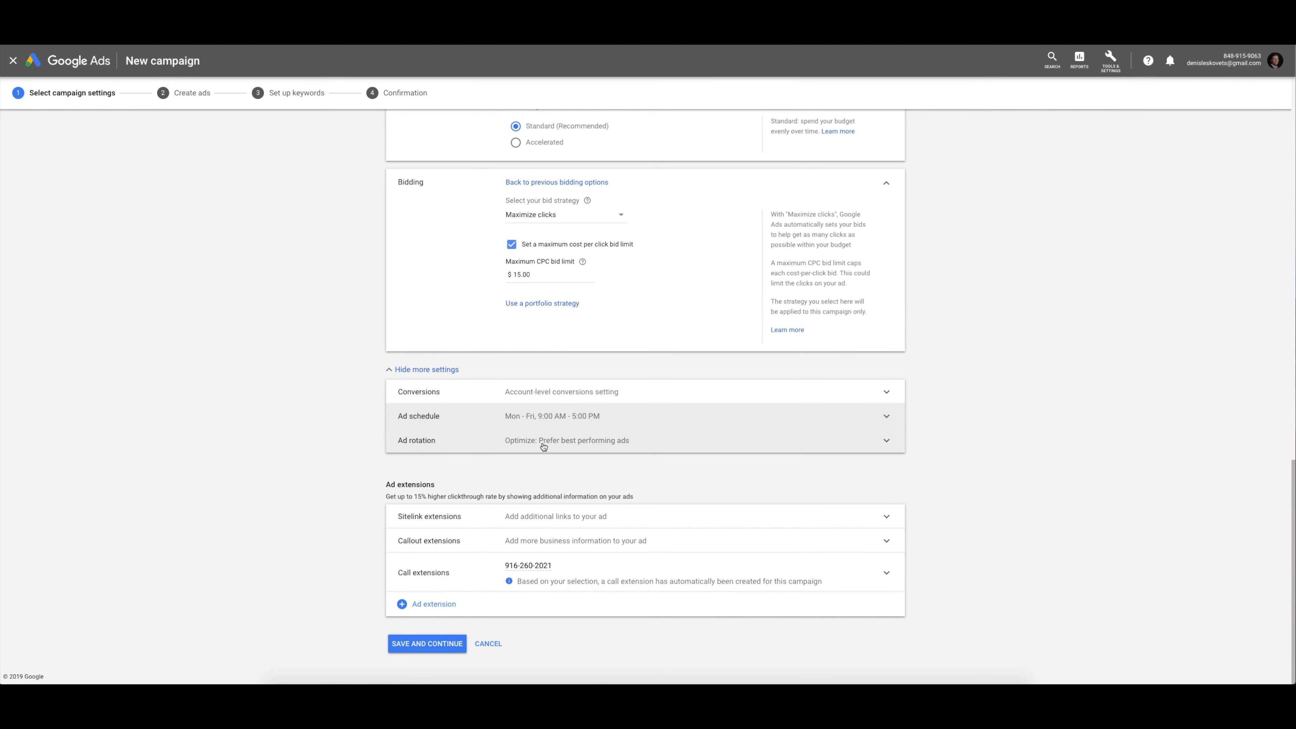
left_click(594, 445)
left_click(886, 451)
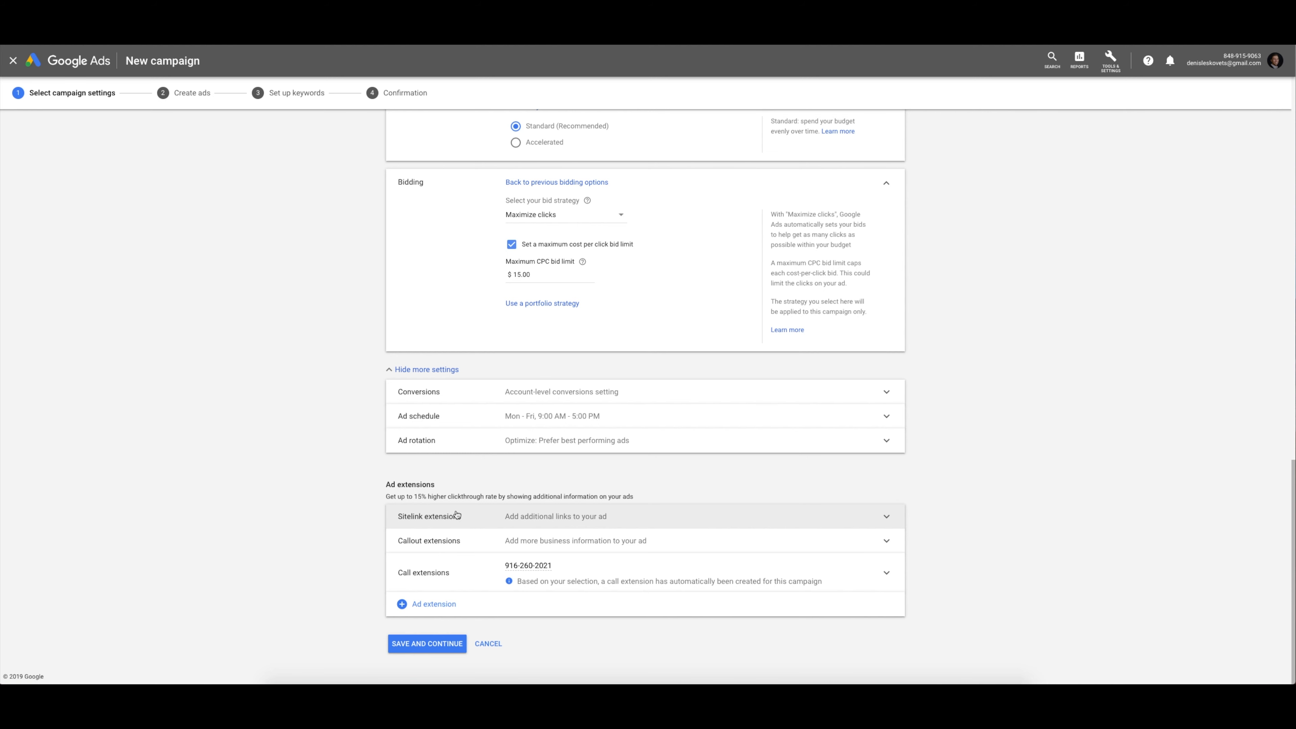
left_click_drag(382, 489, 466, 491)
left_click(467, 490)
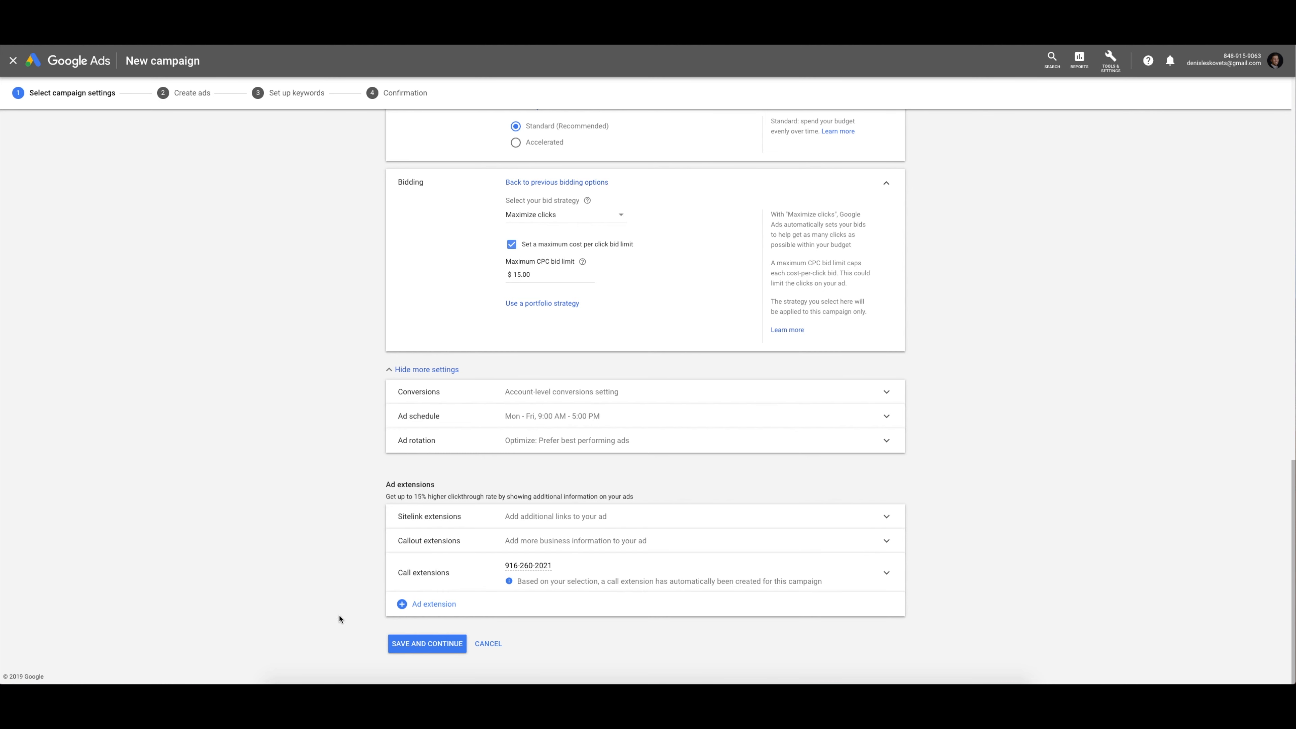
left_click(409, 644)
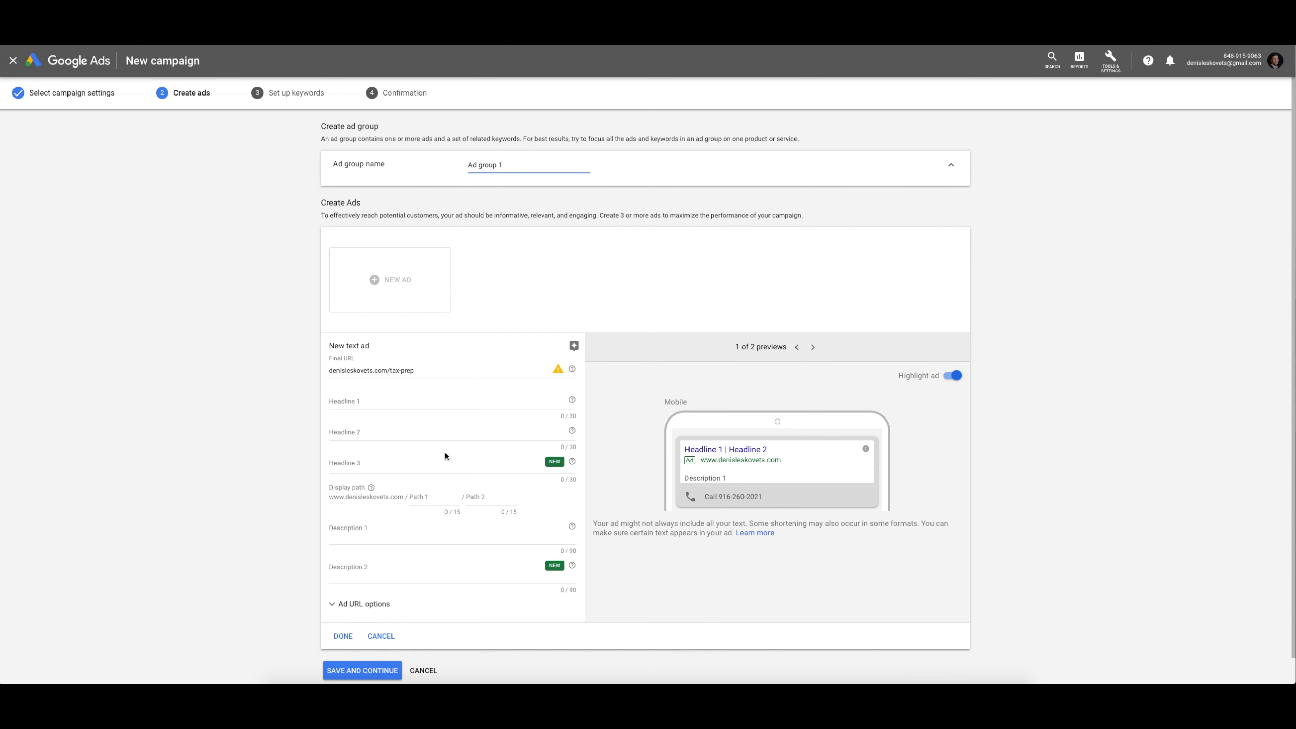
Skip ad and keyword setup and continue to the new Tax Prep Leads campaign
scroll(445, 456, "down", 1)
scroll(445, 456, "up", 1)
left_click(340, 672)
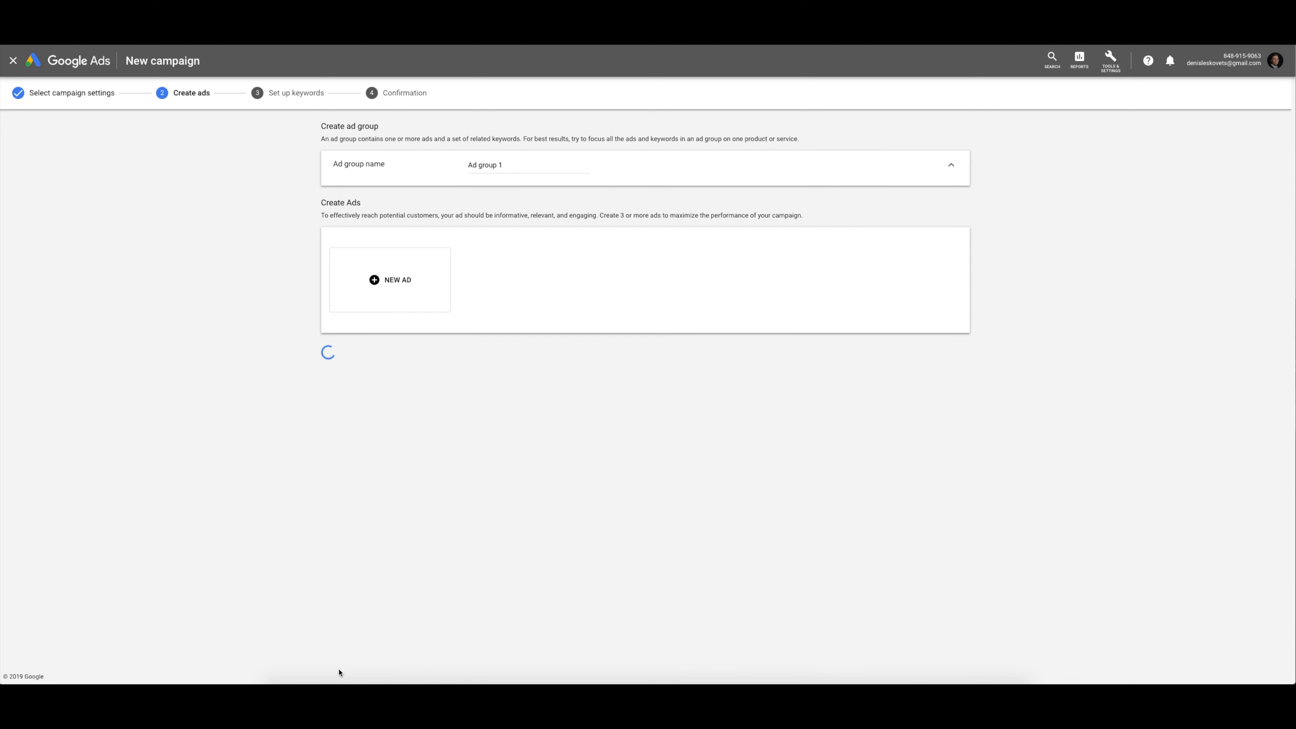
left_click(356, 379)
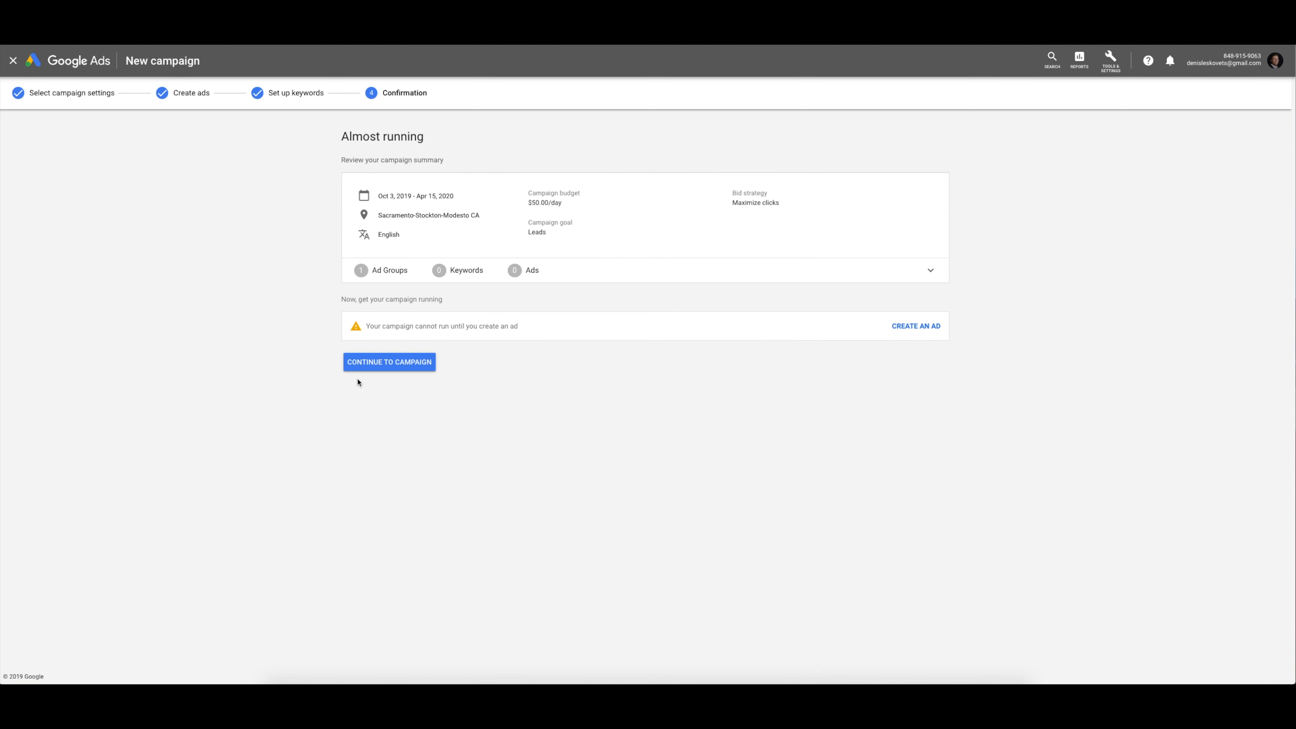
left_click(396, 369)
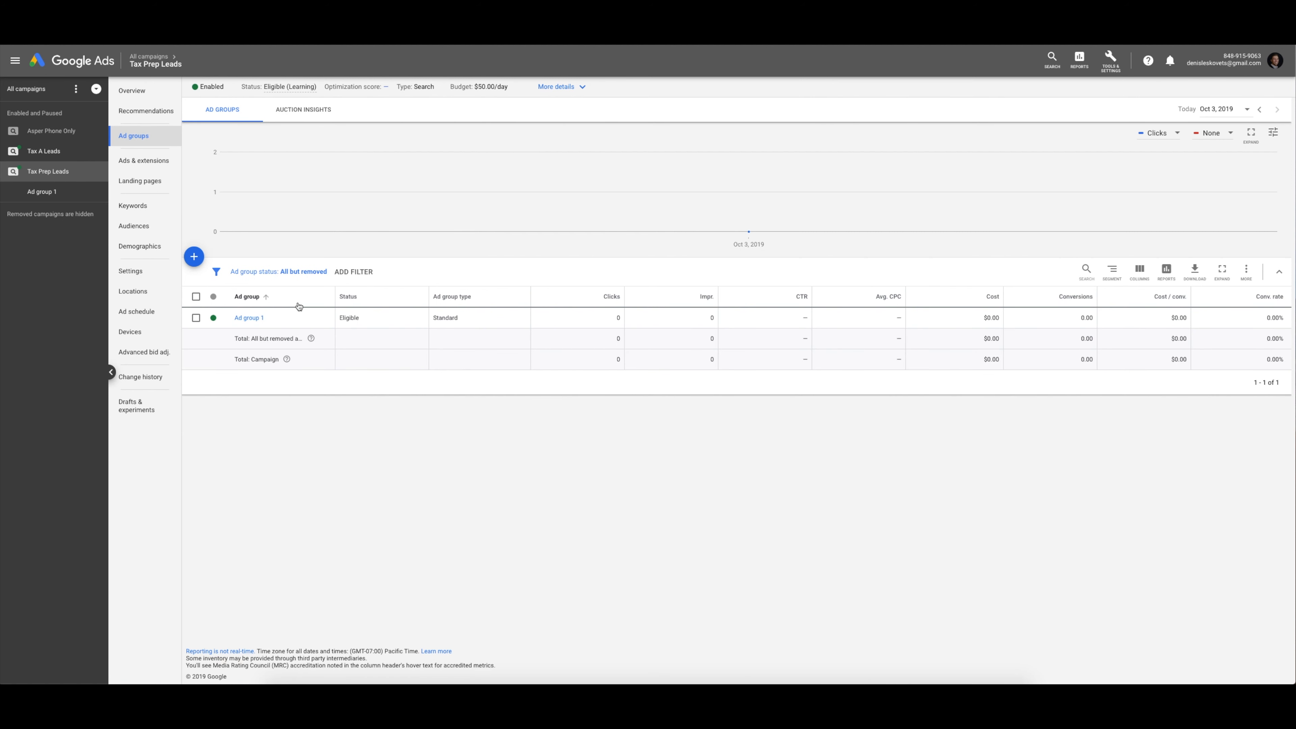
Open the Tax Prep Leads campaign overview from the campaign tree
left_click(55, 173)
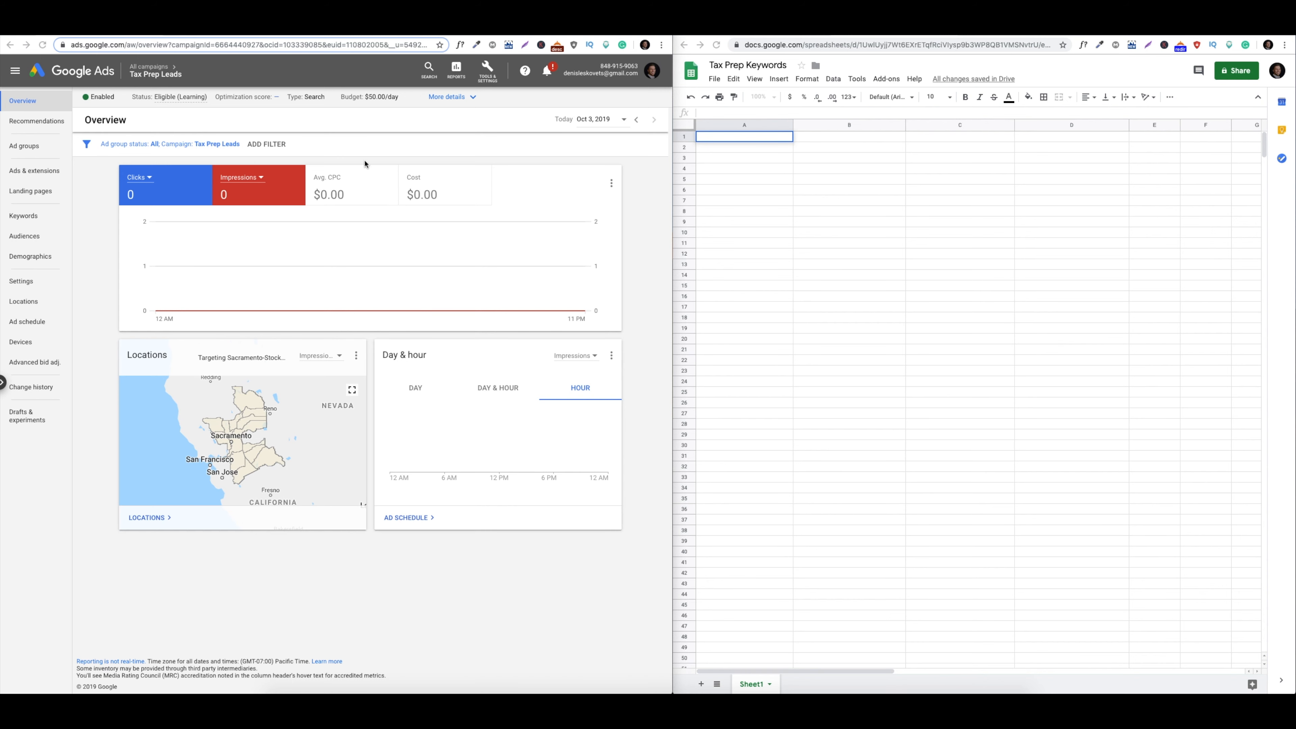
Launch Keyword Planner from Tools & Settings and choose Discover new keywords
left_click(486, 78)
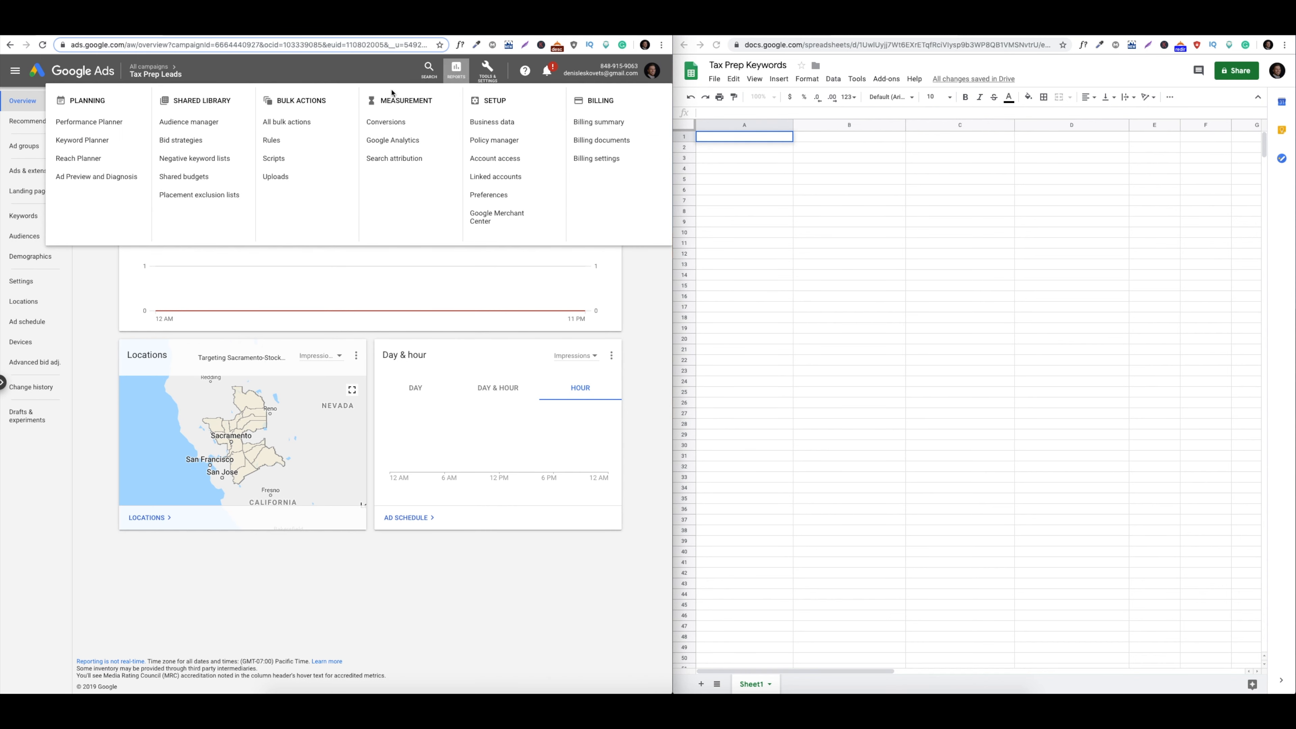
left_click(89, 145)
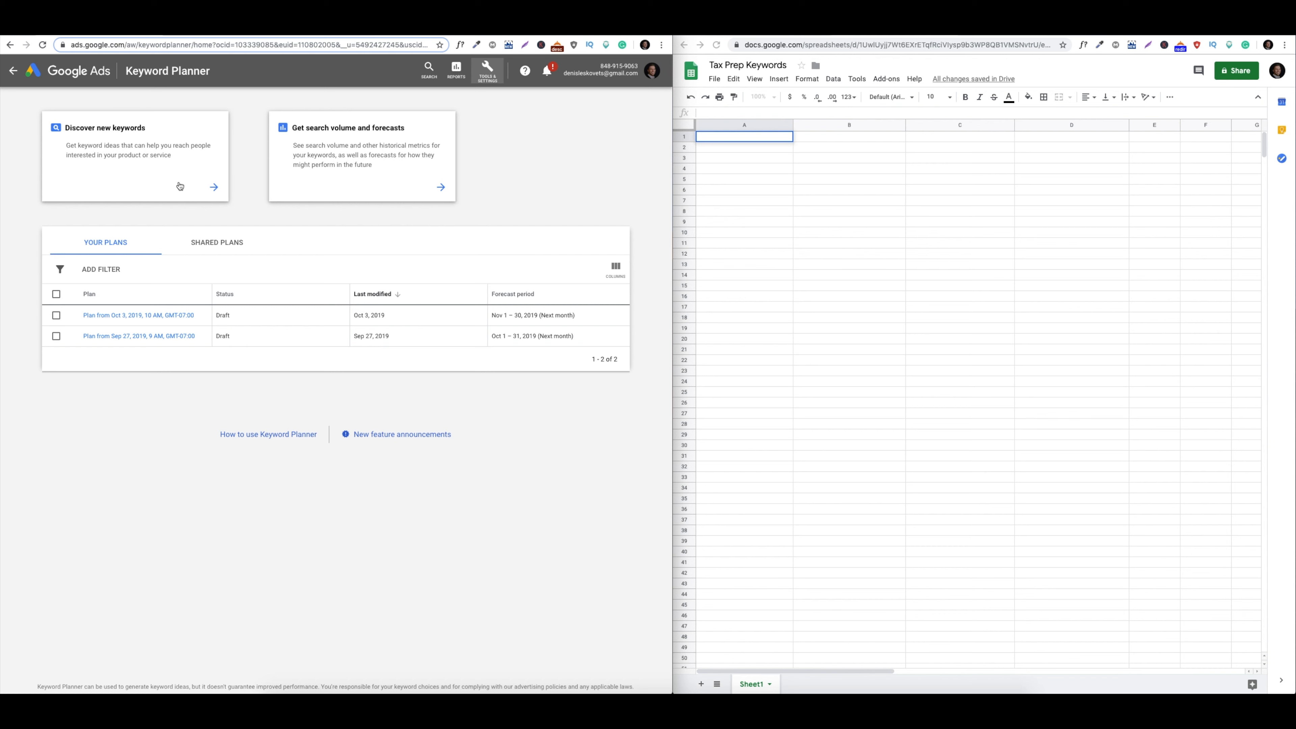
left_click(195, 184)
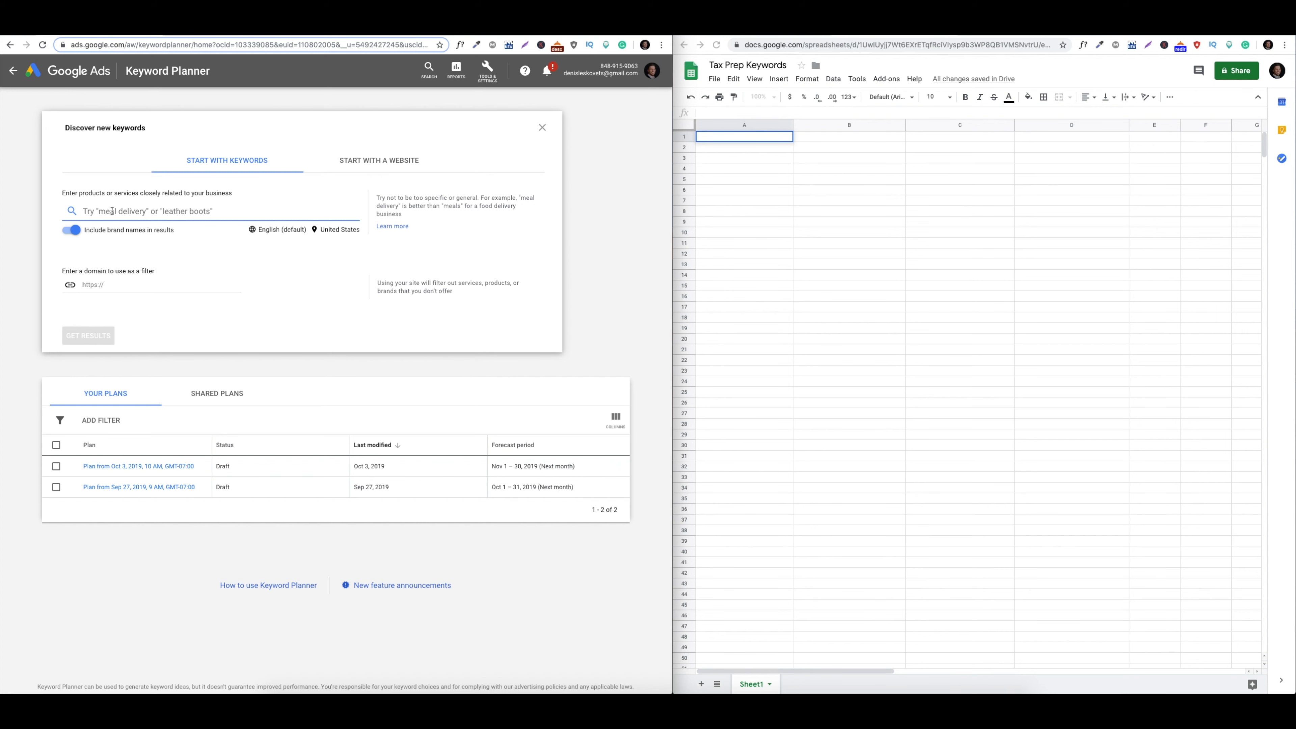
Get keyword ideas for 'tax preparation' with Include brand names switched off
type("tax preparation")
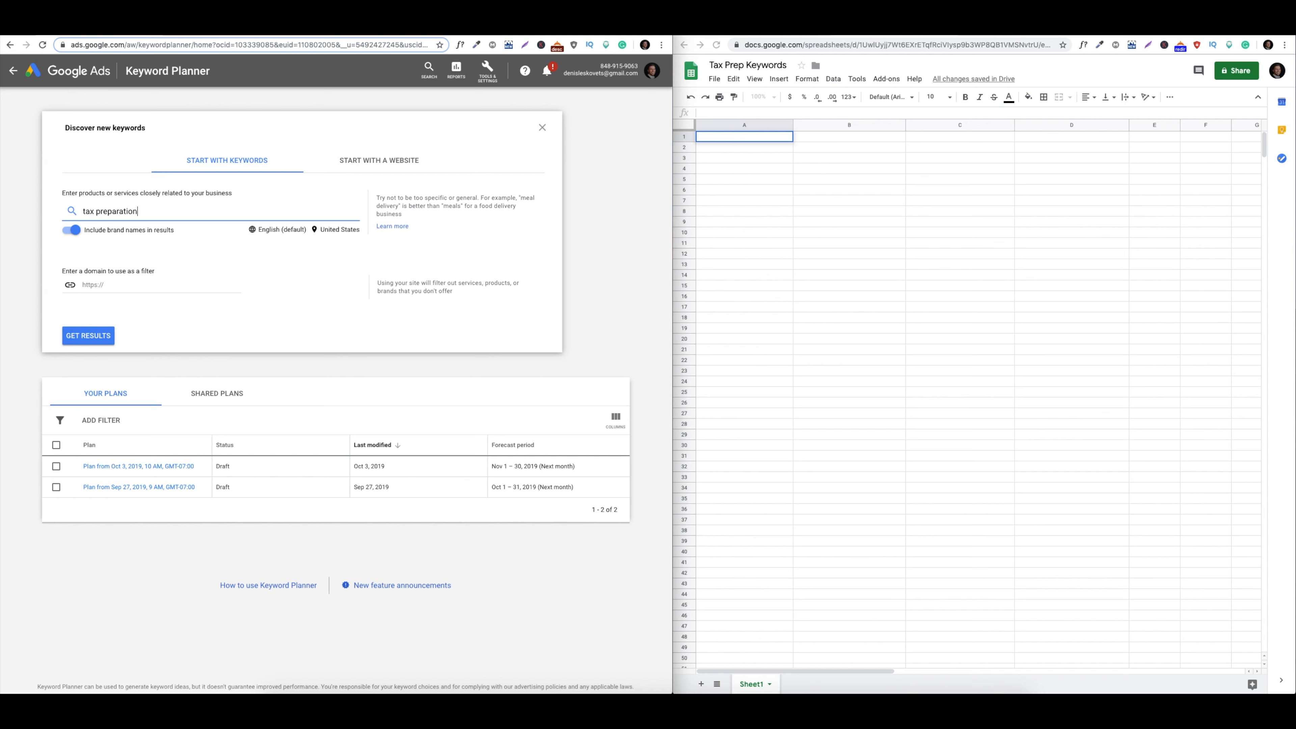
left_click(77, 234)
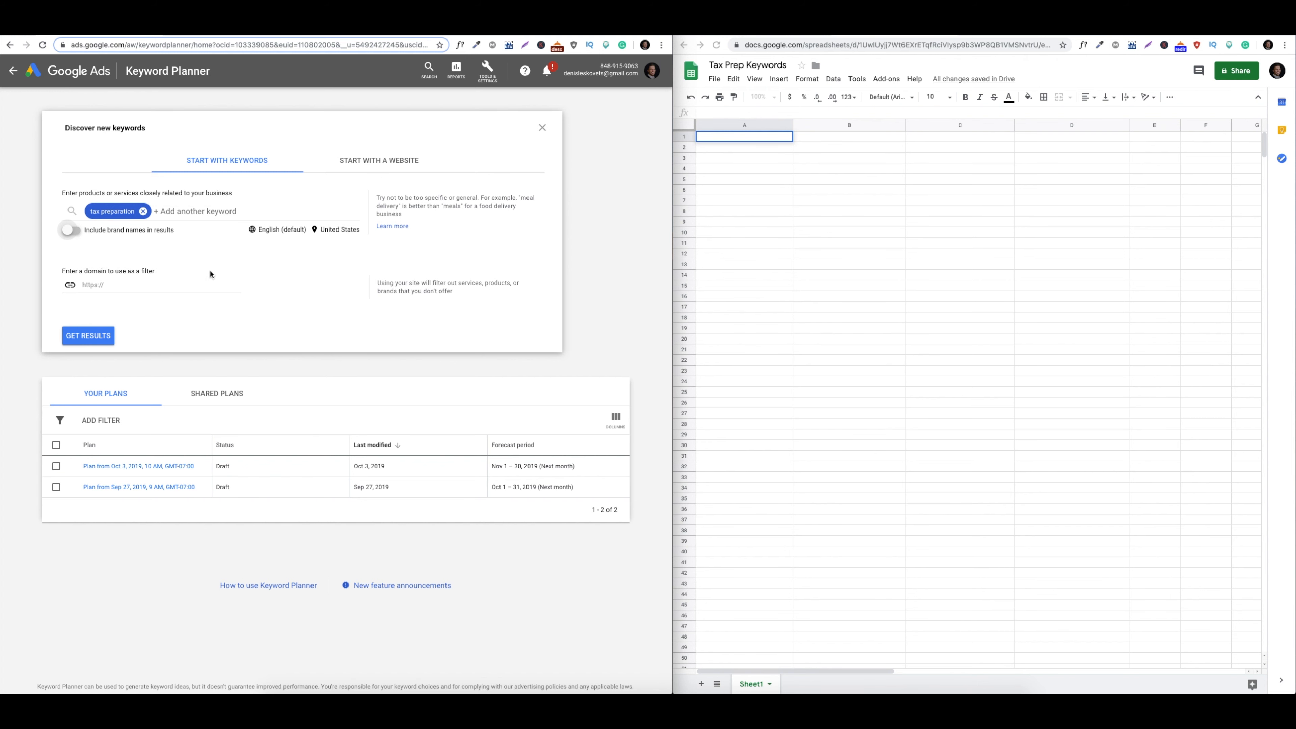
left_click(87, 337)
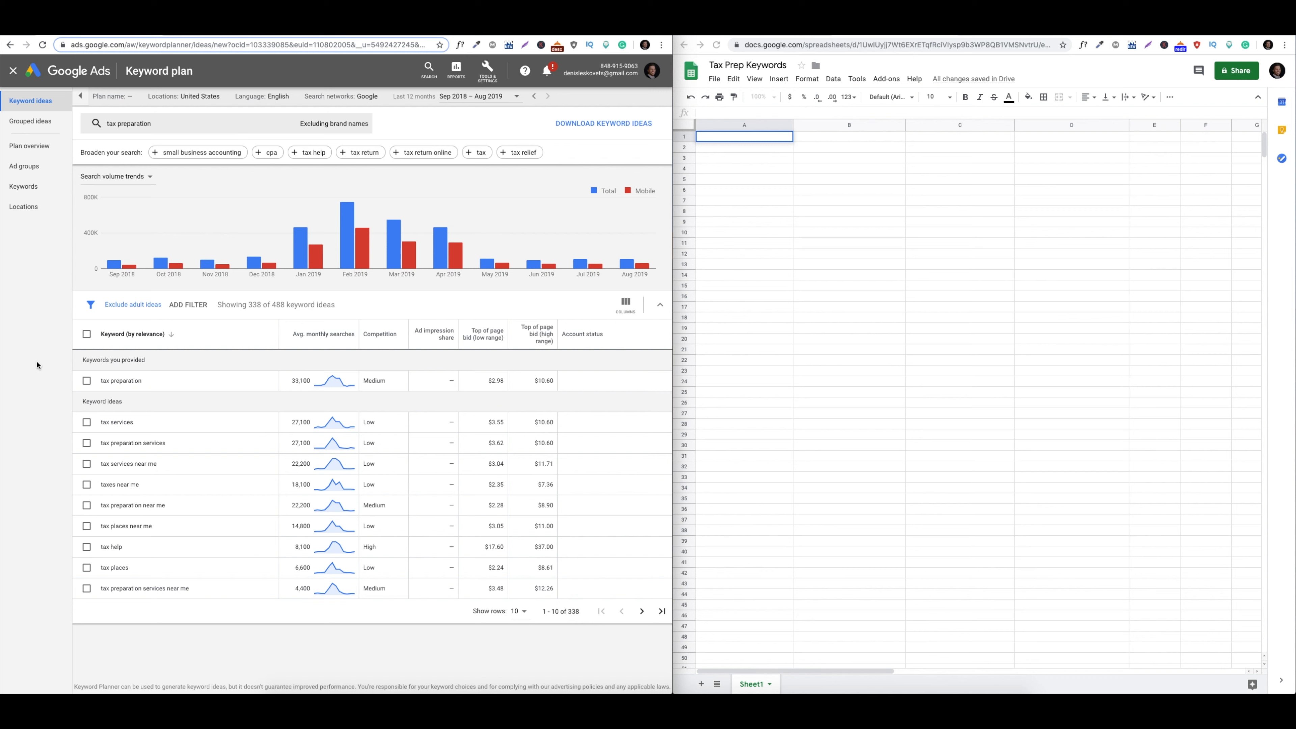
Enter 'tax preparation' in A1 and 'tax services' in B1 of the sheet
left_click(715, 140)
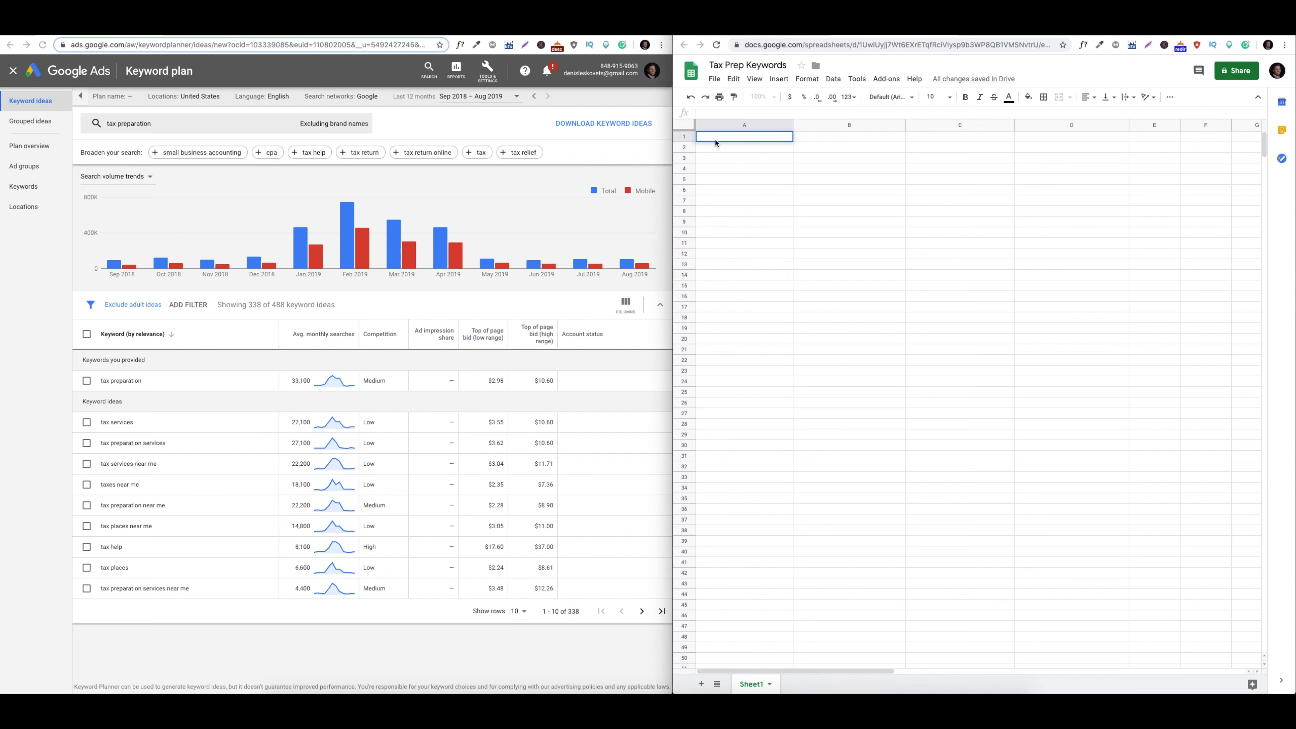
type("tax preparation")
left_click(173, 656)
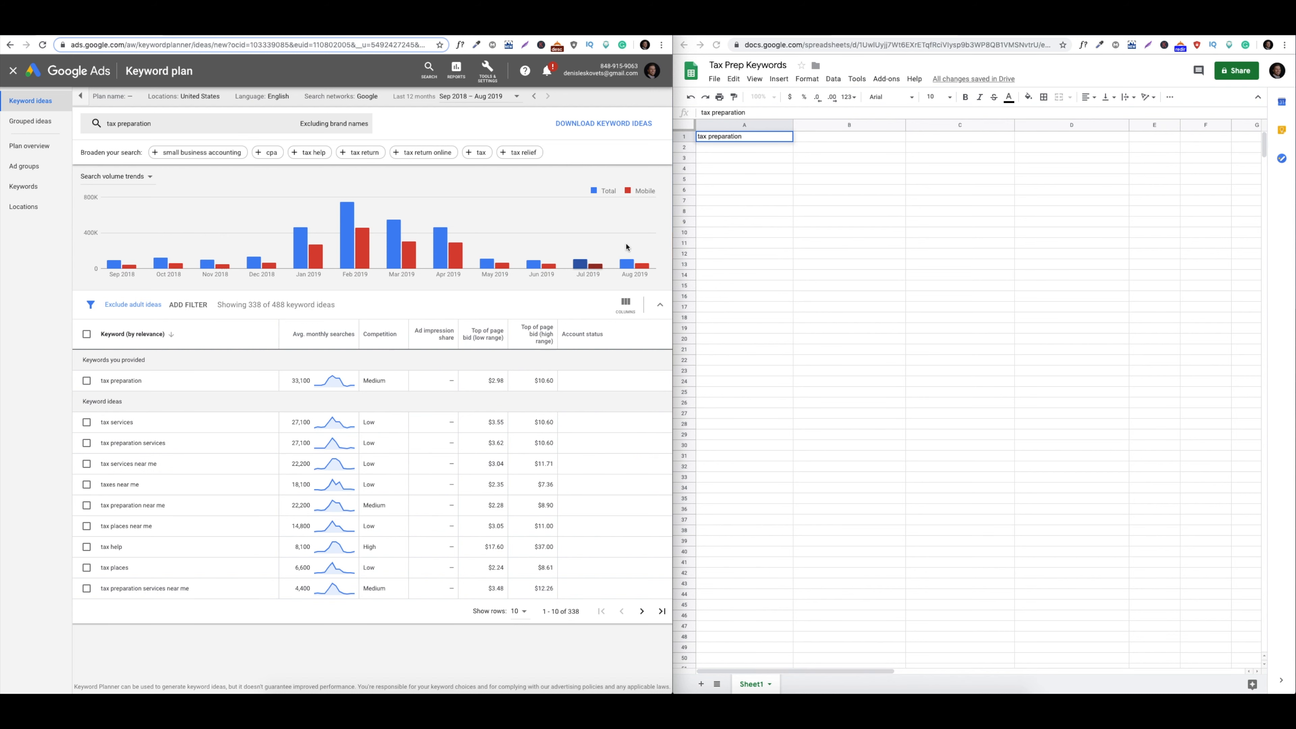
left_click(833, 138)
type("ta")
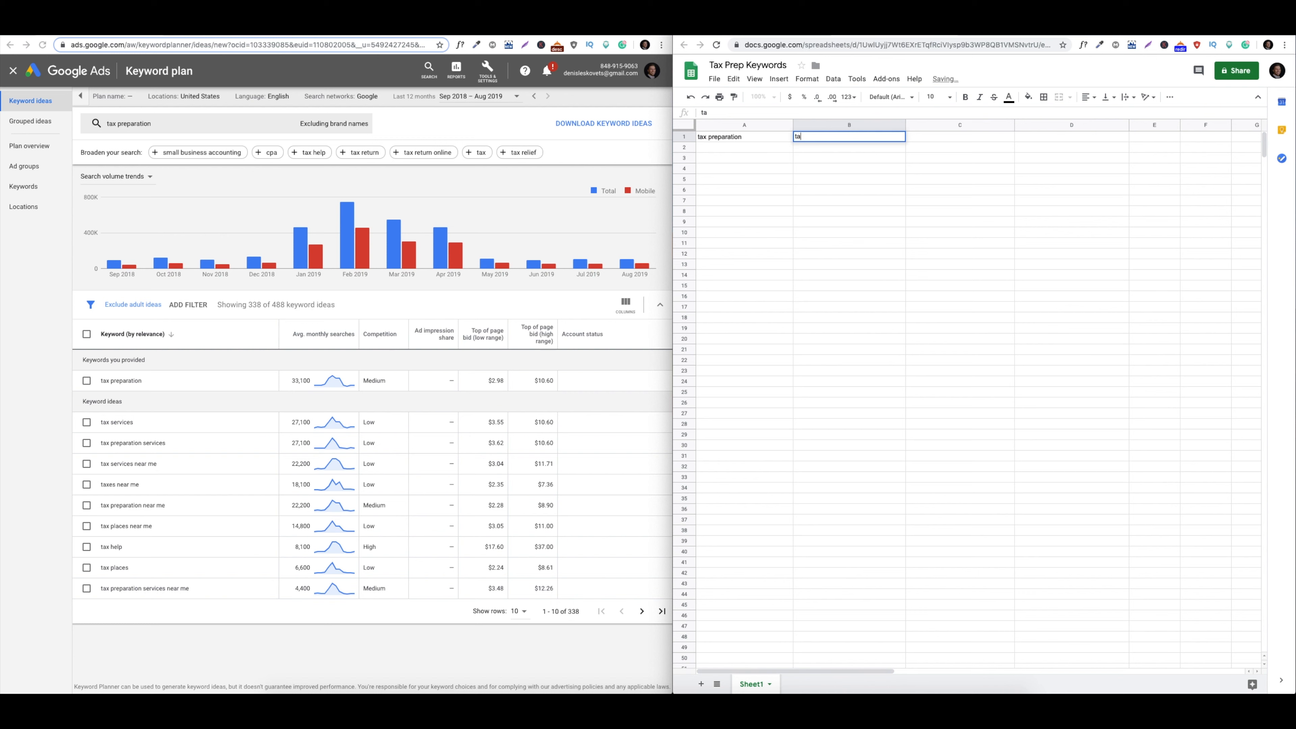
type("x services")
key("Tab")
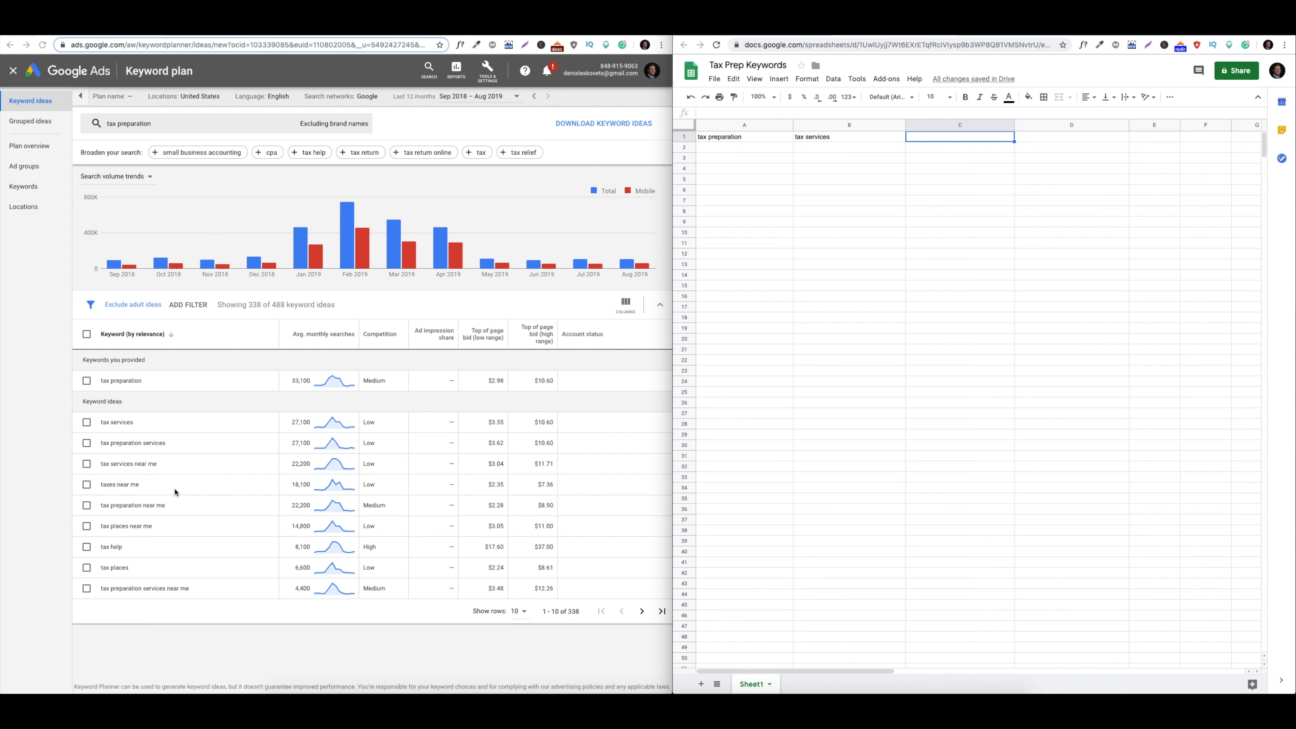
Enter 'taxes near me' in C1 and 'tax places' in D1, then check the tax help idea
double_click(942, 135)
type("taxes near me")
key("Tab")
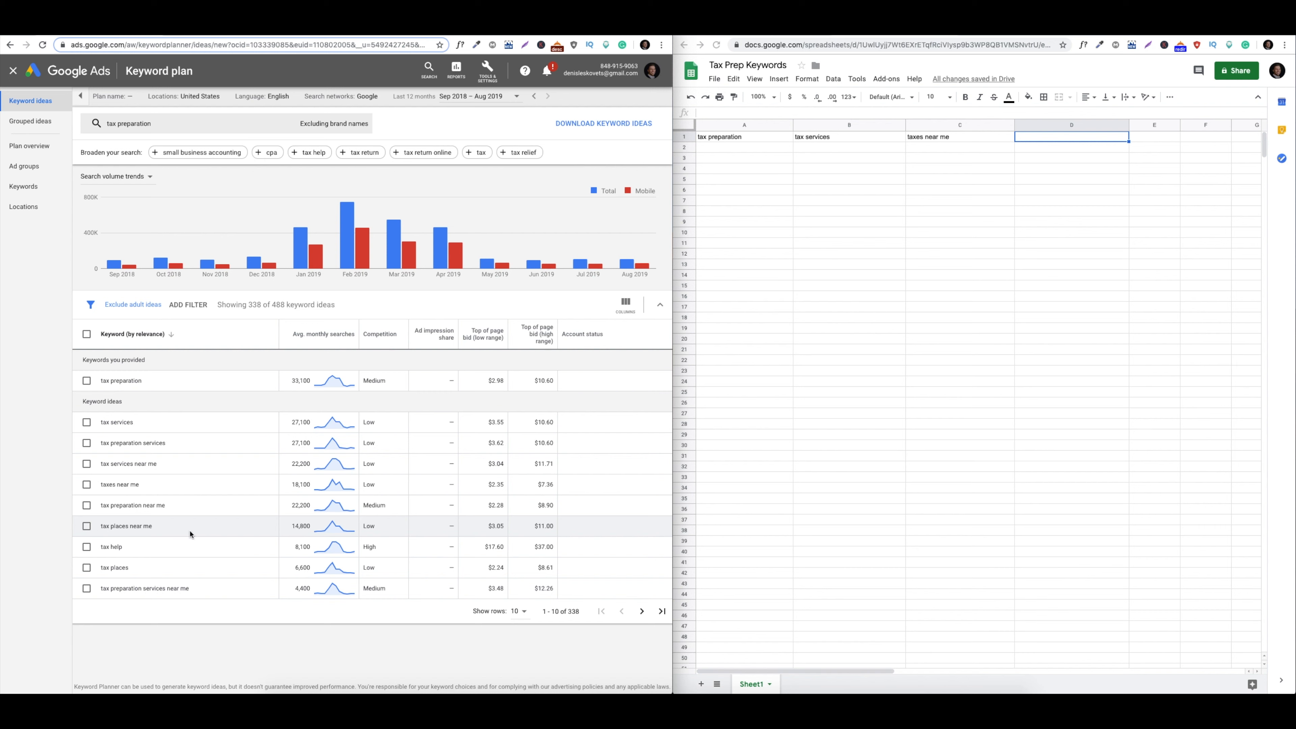
left_click(1038, 141)
double_click(1037, 139)
type("tax places")
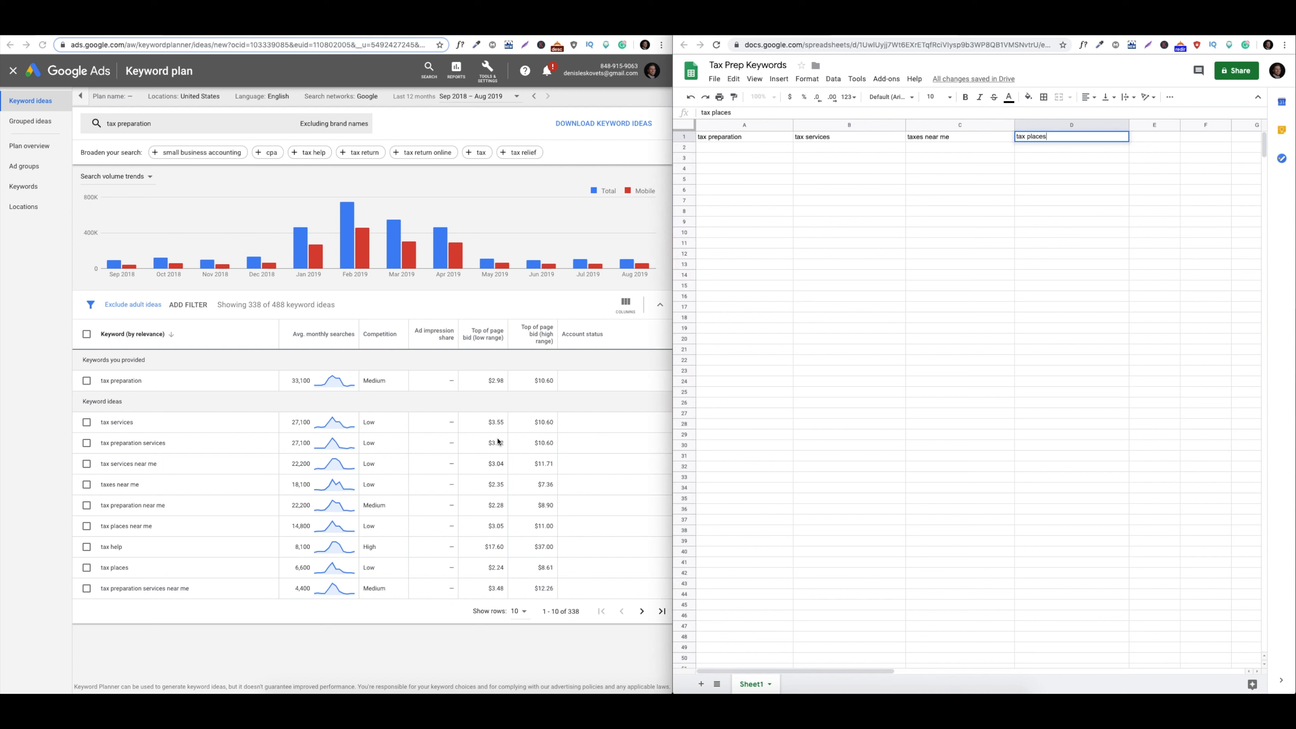
left_click(162, 548)
left_click_drag(101, 548, 129, 549)
left_click(129, 549)
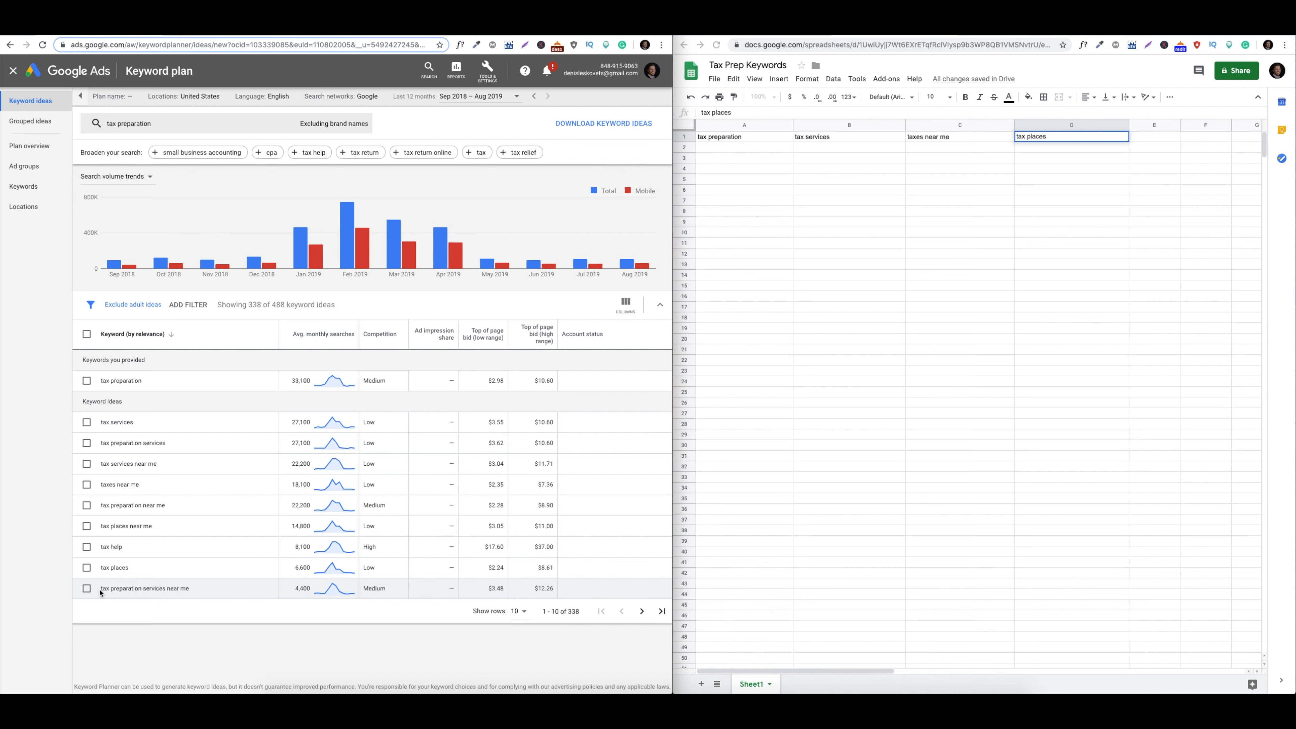
Browse the next page of keyword ideas and enter 'income tax service' in the sheet
left_click_drag(99, 591, 157, 590)
left_click(207, 591)
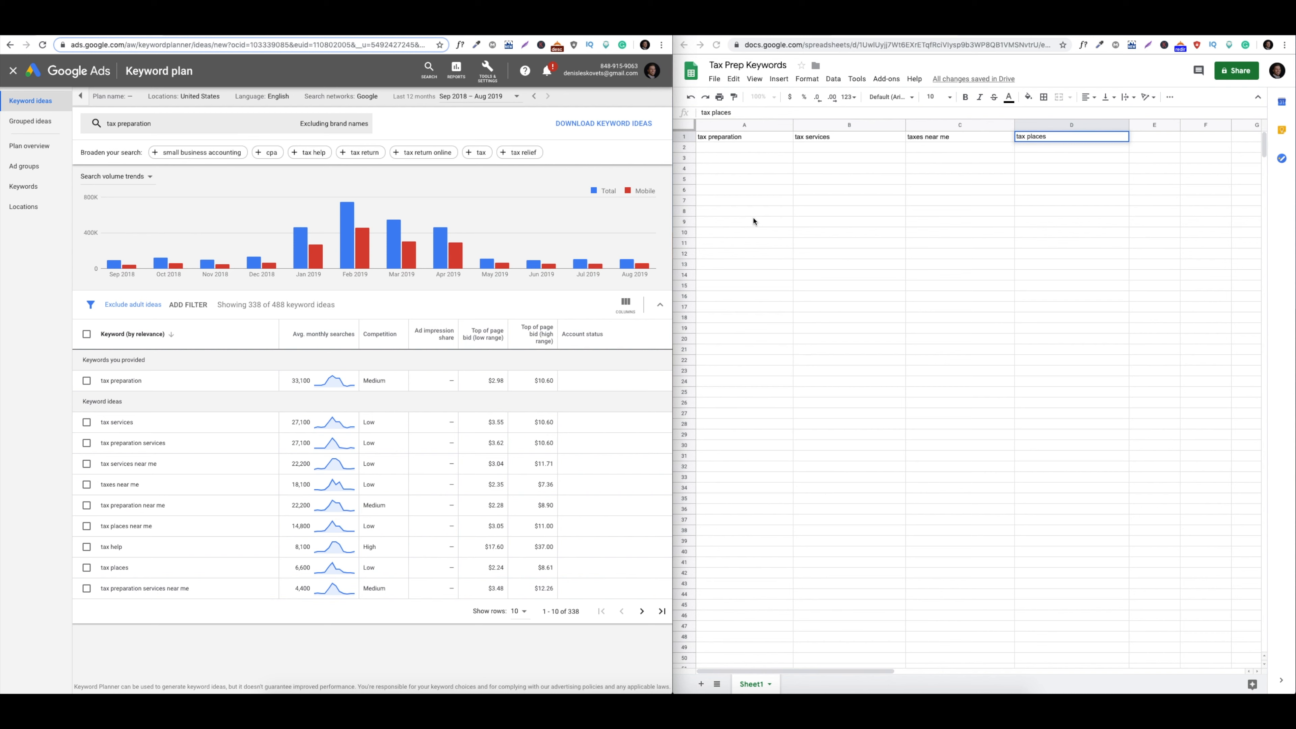
left_click(641, 612)
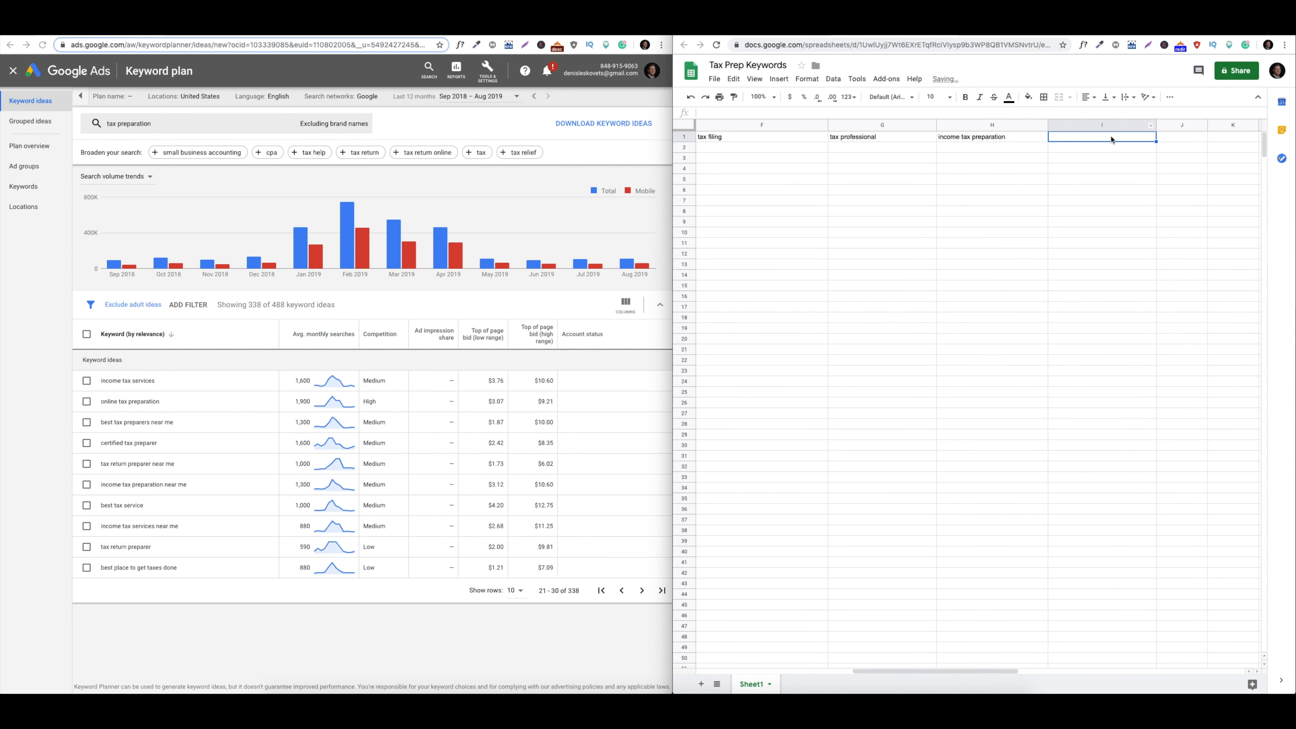
type("income tax services")
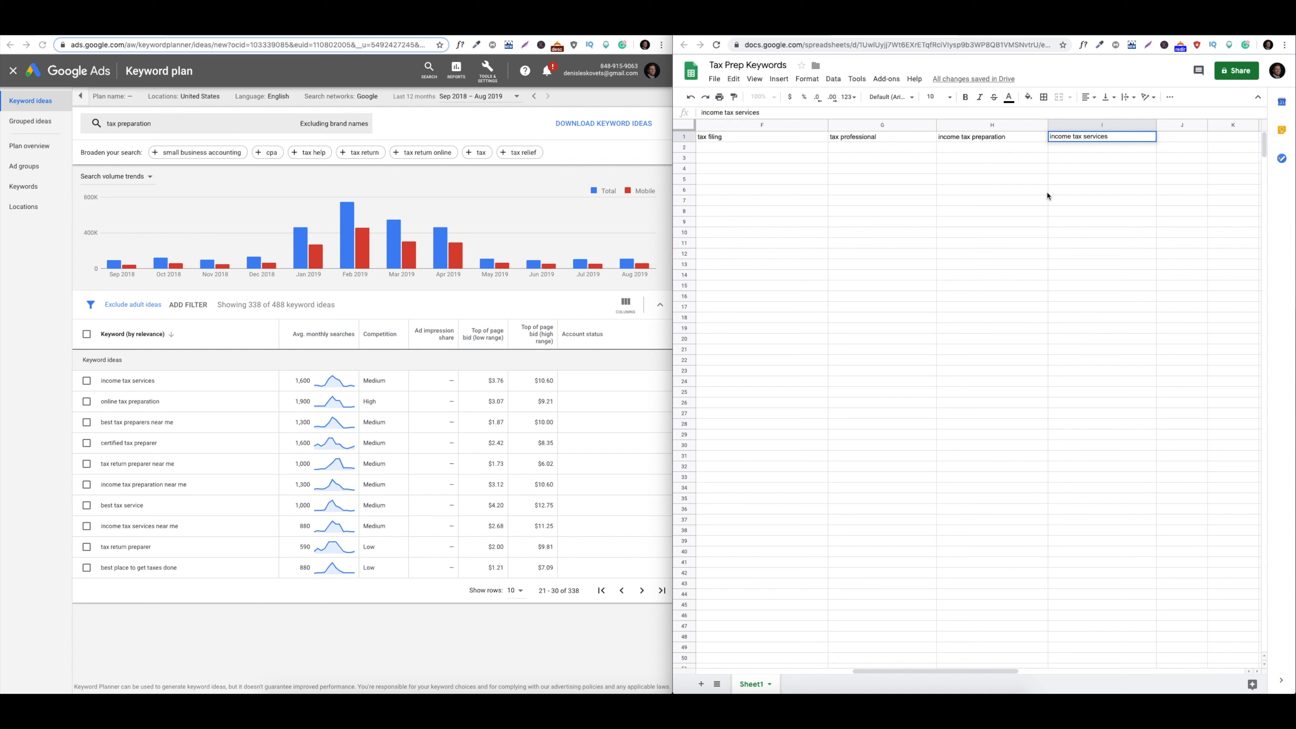
left_click(949, 264)
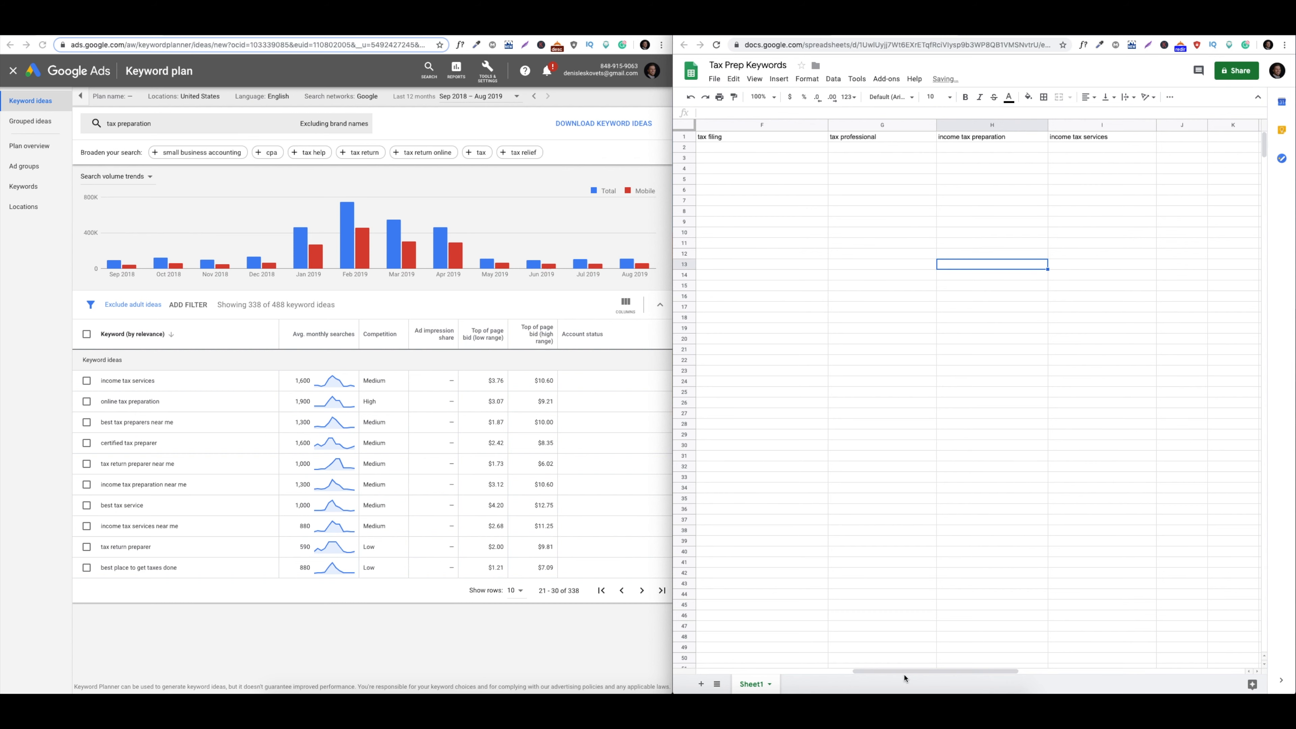
left_click_drag(906, 674, 749, 674)
left_click(849, 553)
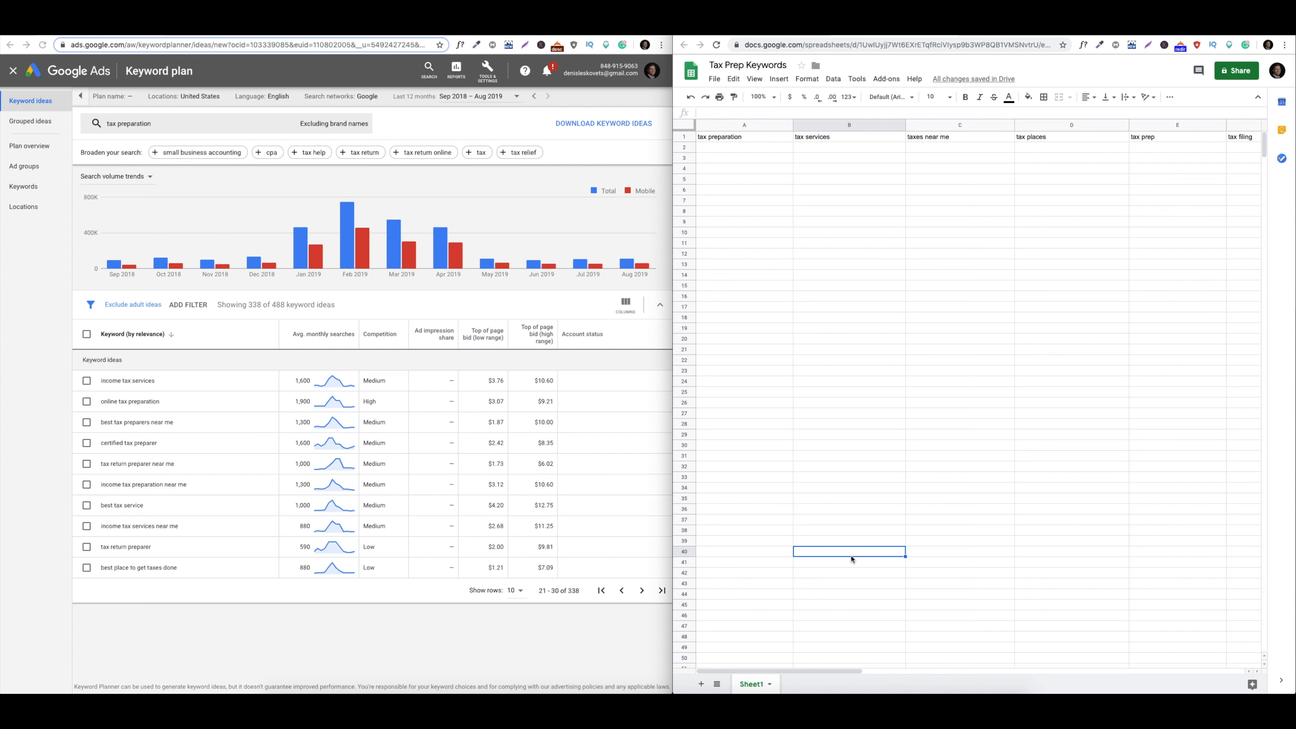
left_click(820, 501)
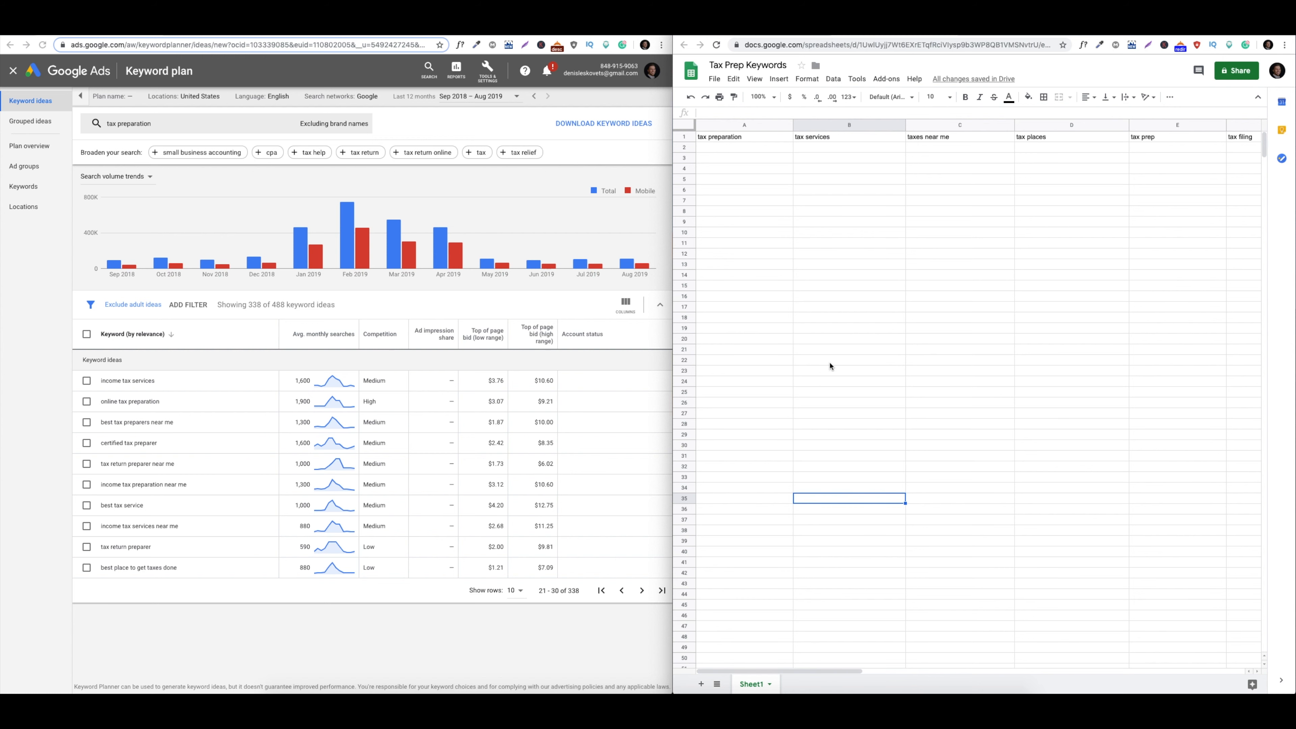
Return to the first page of keyword ideas and show the available filters
left_click(487, 201)
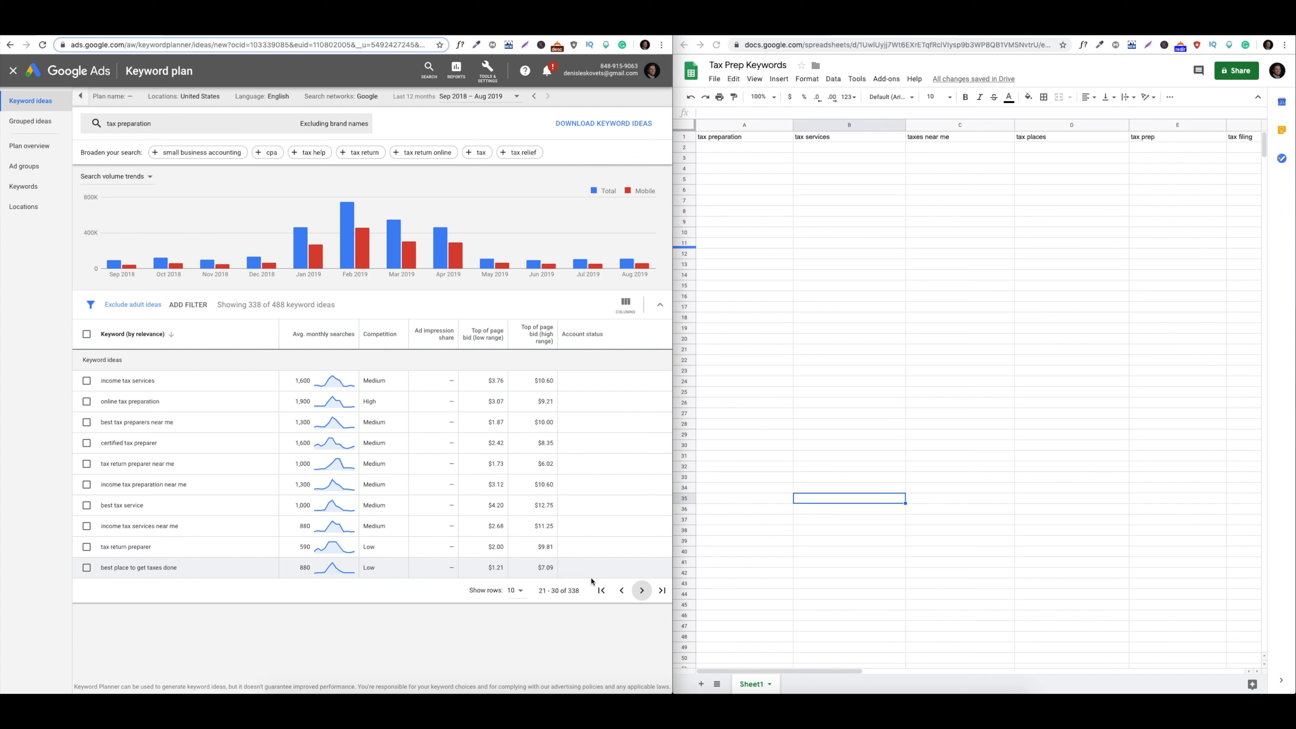
left_click(614, 593)
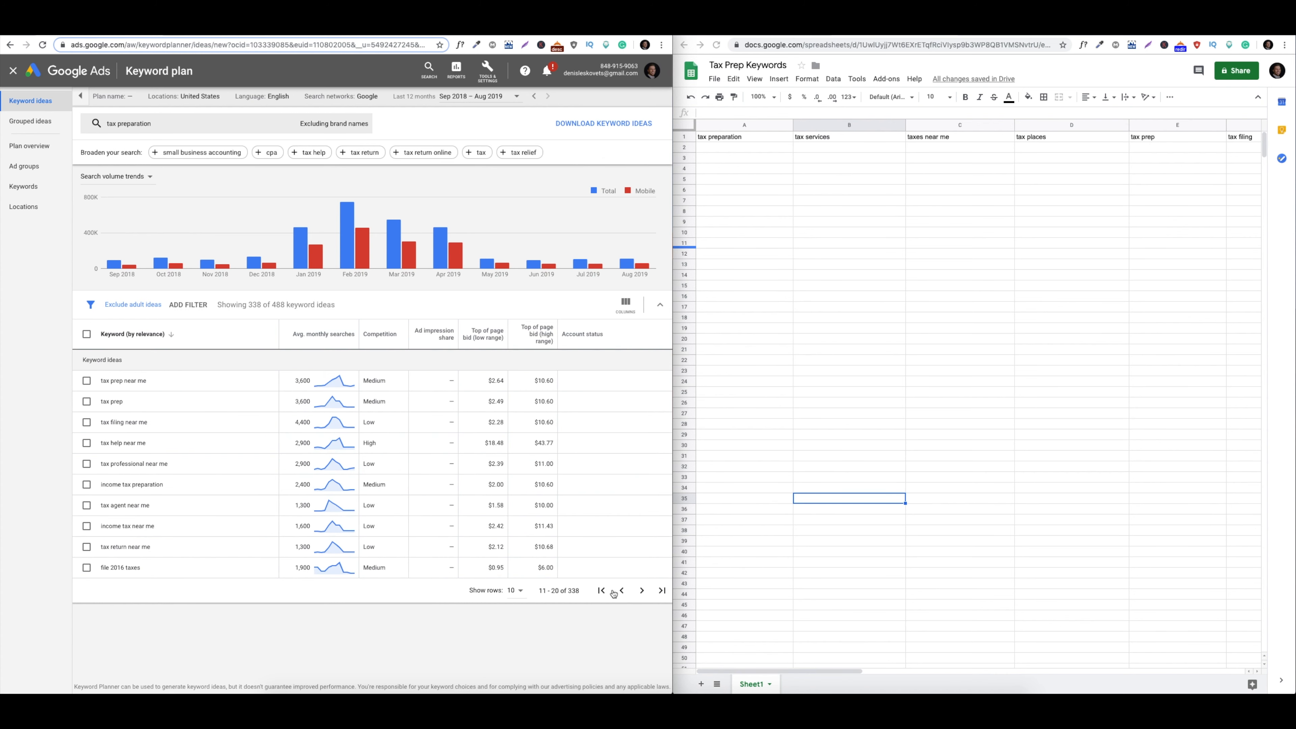
left_click(613, 593)
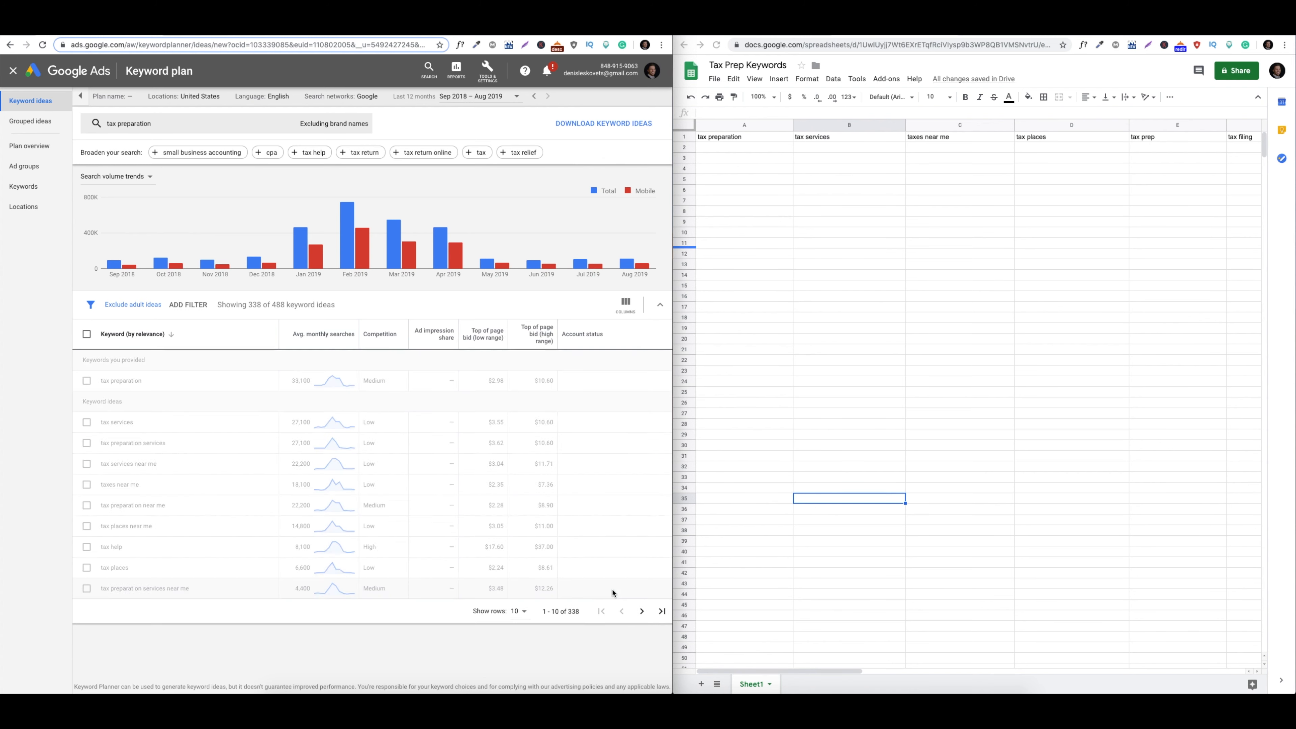
left_click(179, 308)
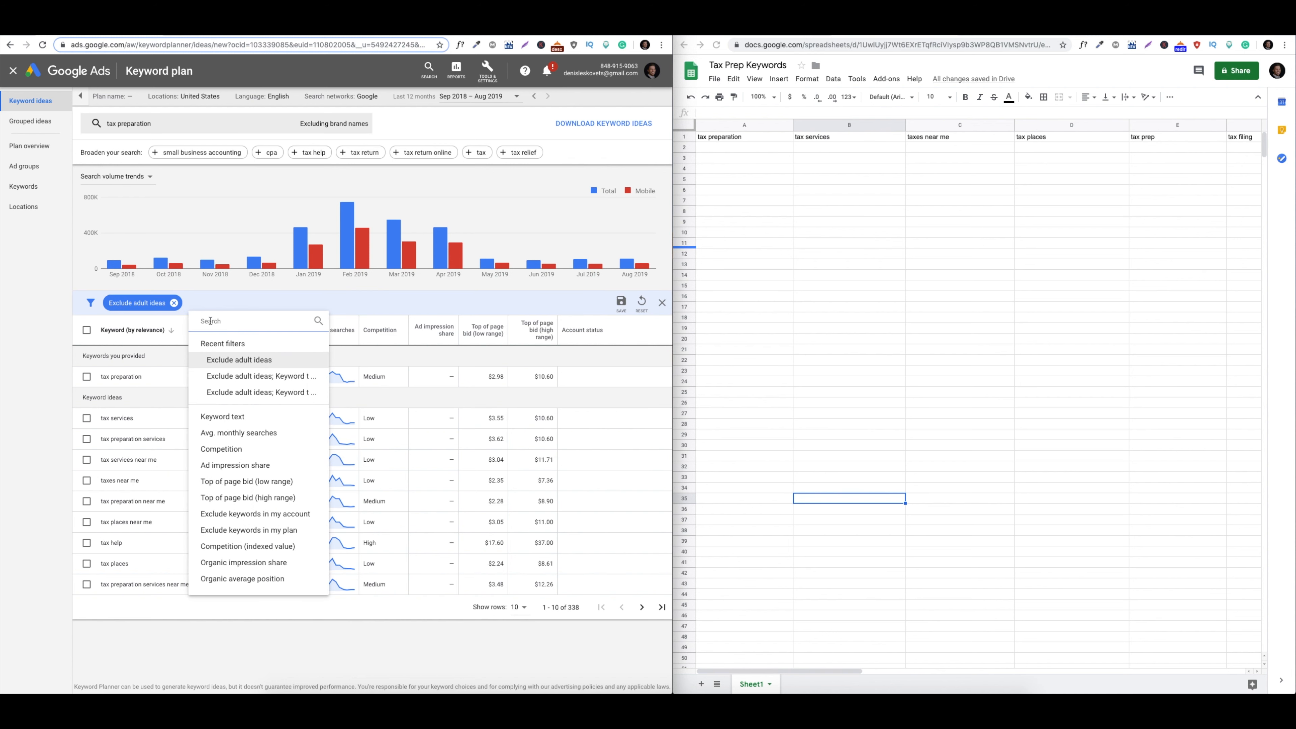
Filter keyword ideas by keyword text containing 'tax preparation'
left_click(229, 417)
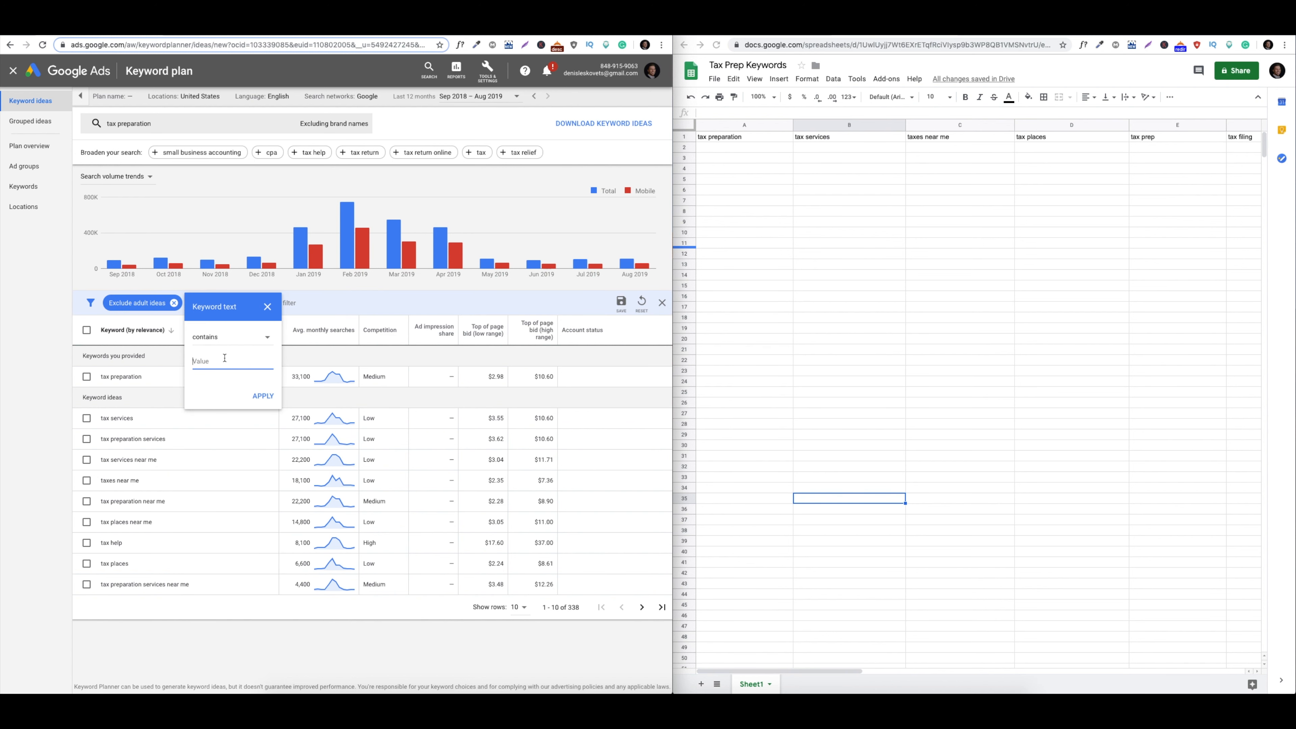
type("tax preparation")
key("Return")
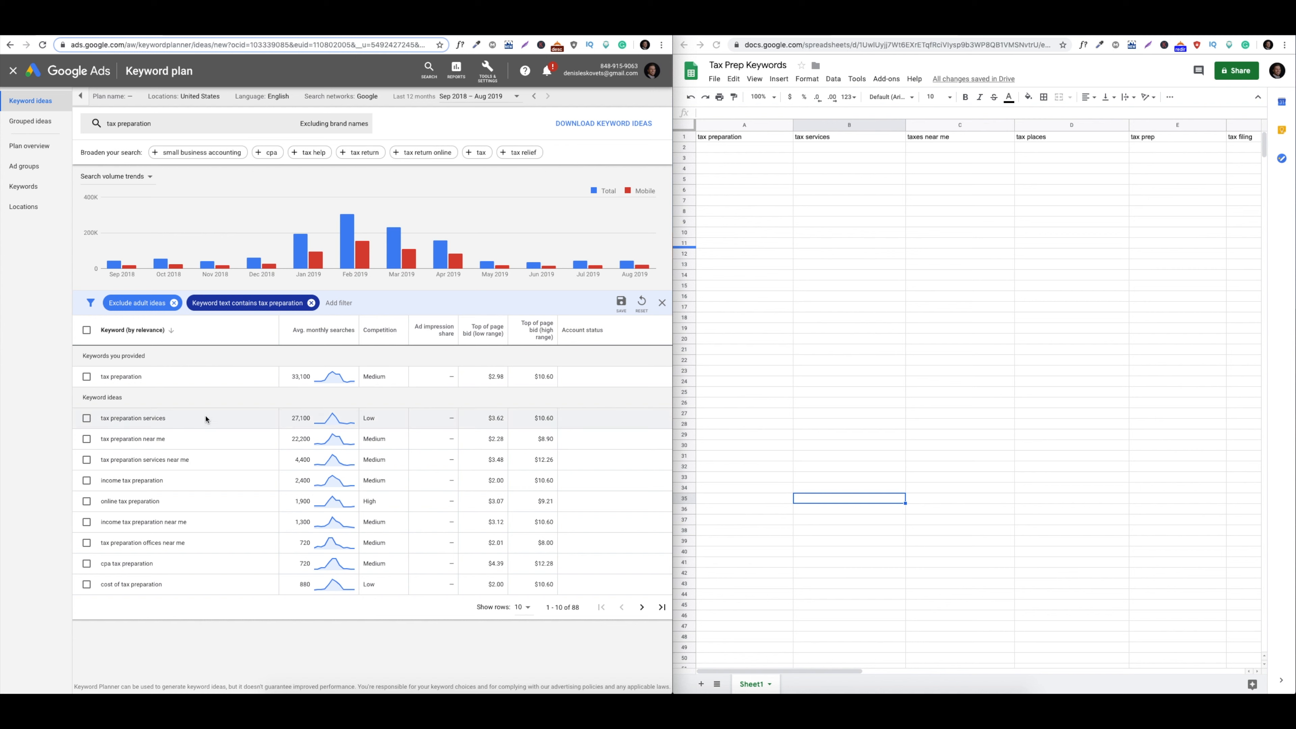
left_click(717, 164)
Enter 'tax preparation near me' and 'tax preparation services near me' in A4 and A5
left_click(717, 163)
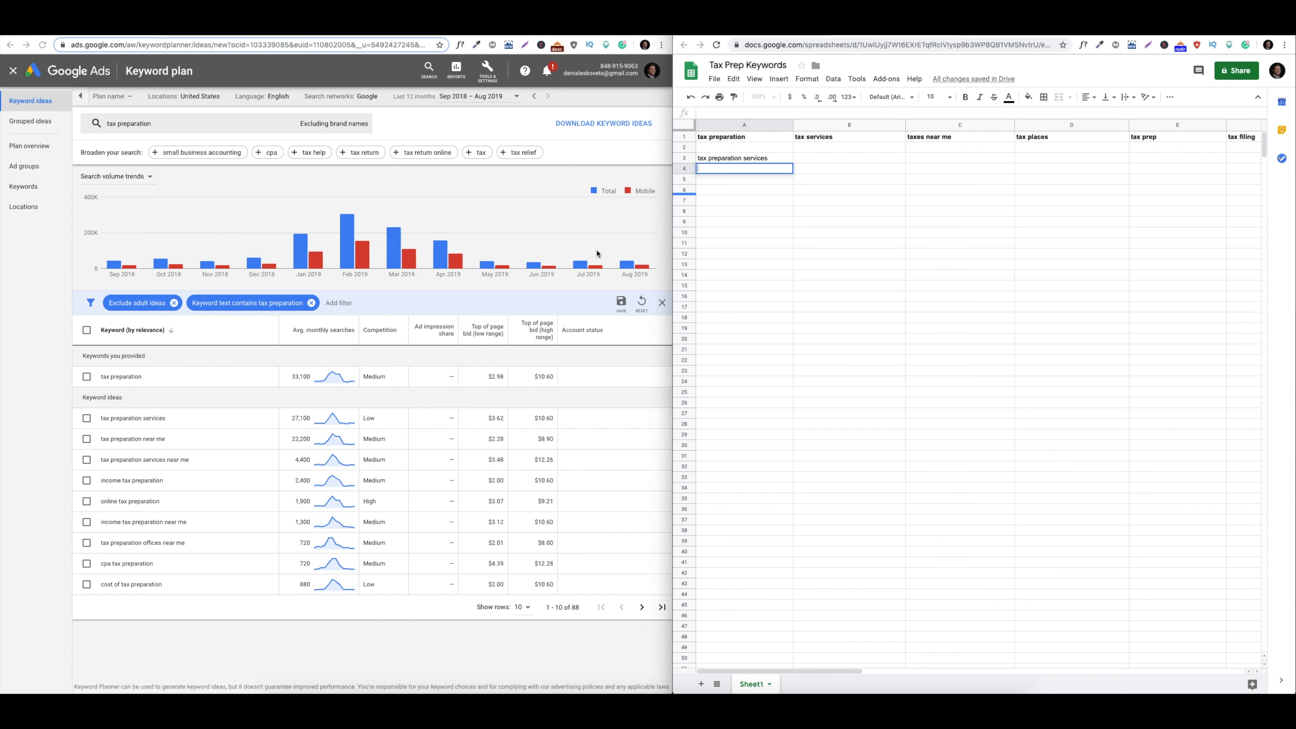
left_click(737, 165)
type("tax preparation near me")
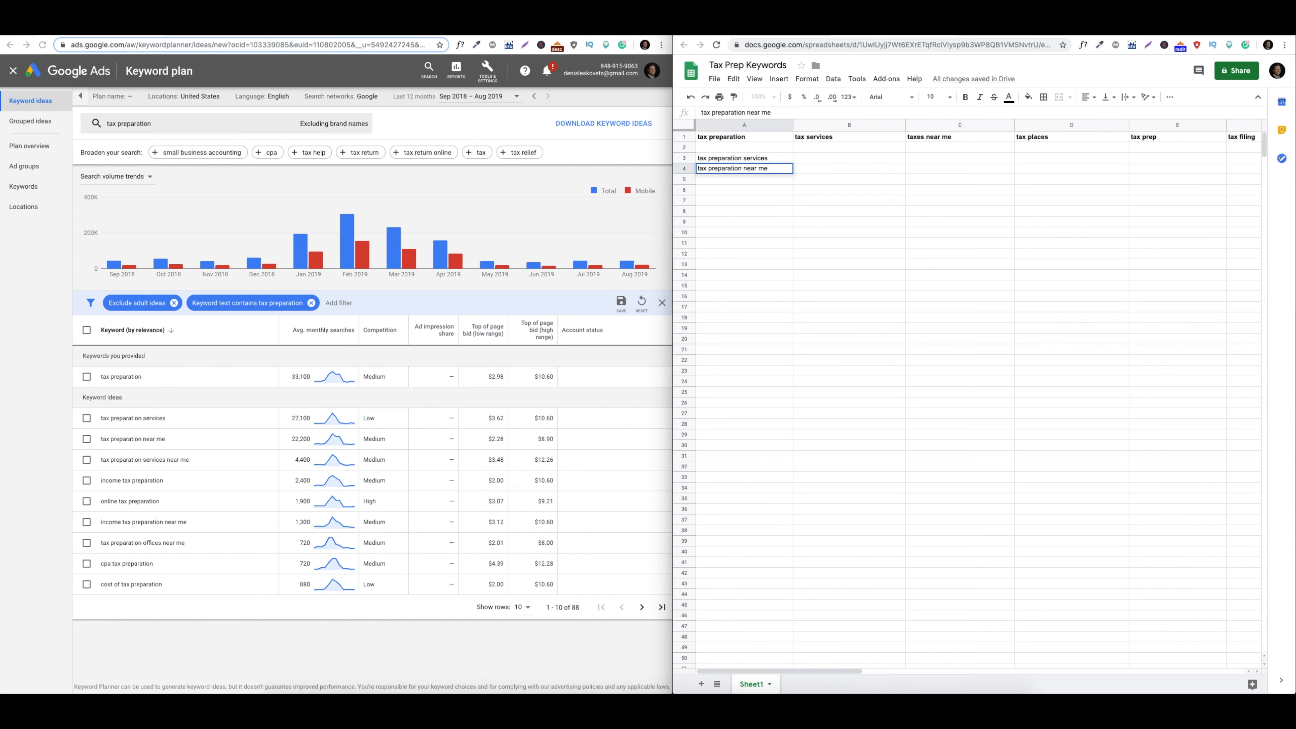
left_click(723, 178)
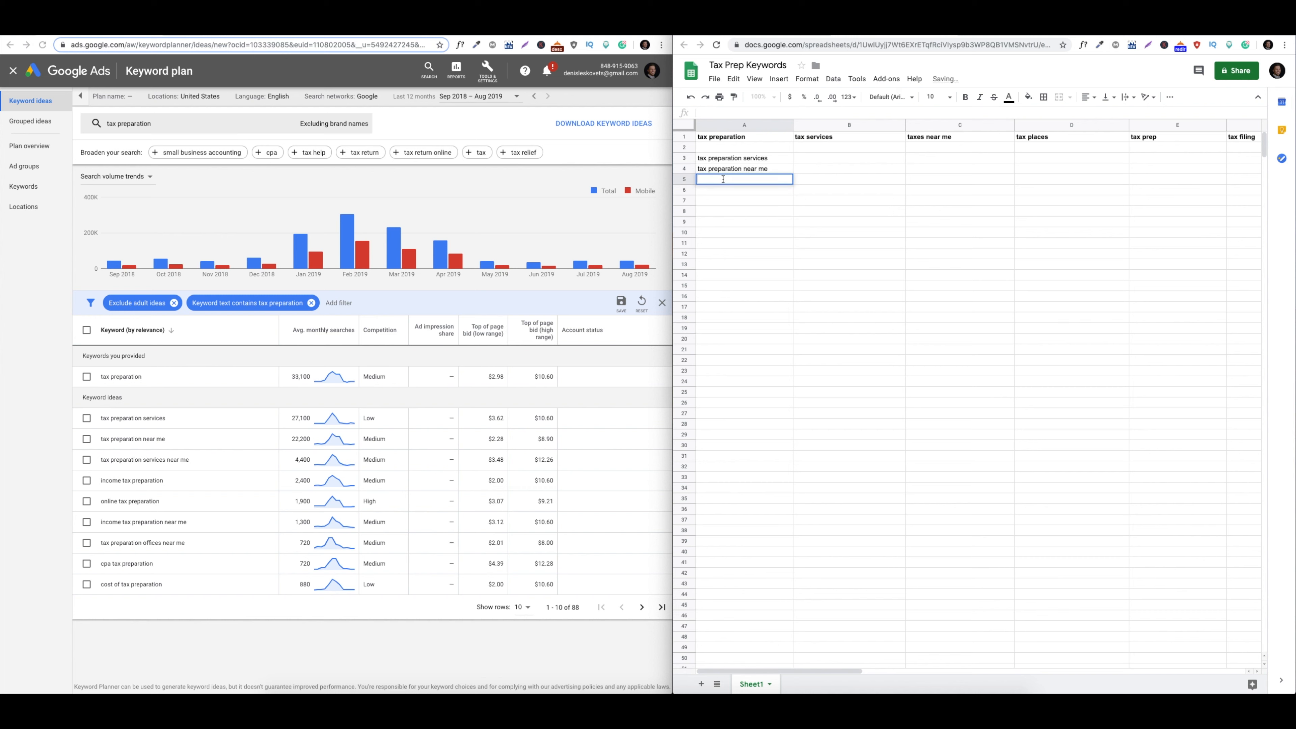
type("tax preparation services near me")
left_click(704, 317)
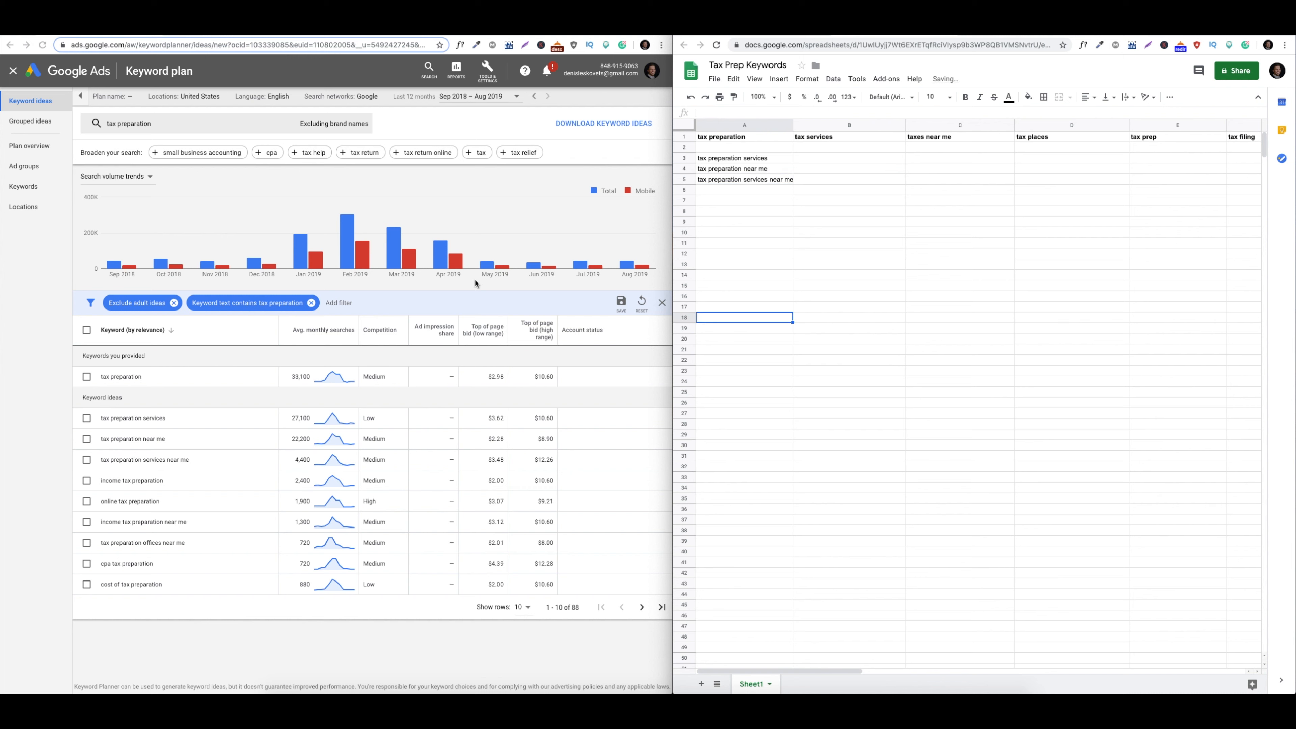
Check the filtered ideas and enter 'tax preparation offices near me' in A6
left_click(192, 483)
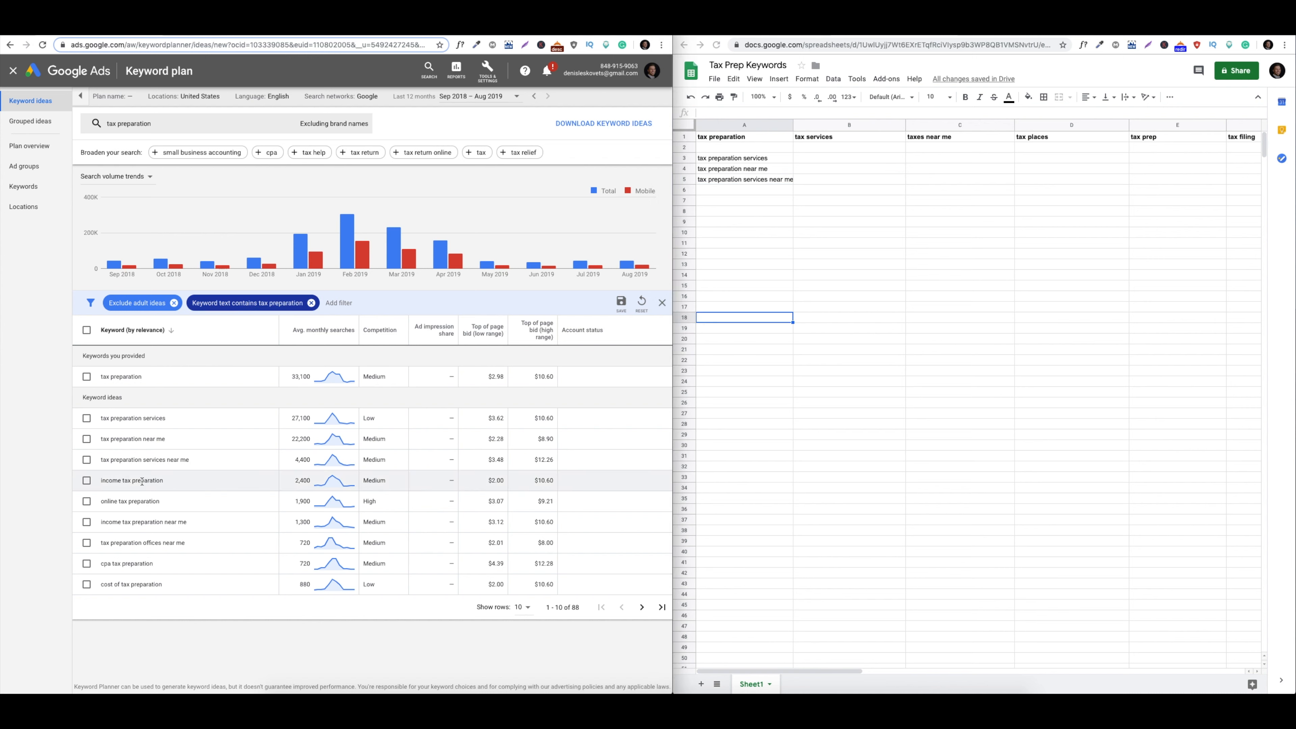
scroll(1094, 372, "right", 5)
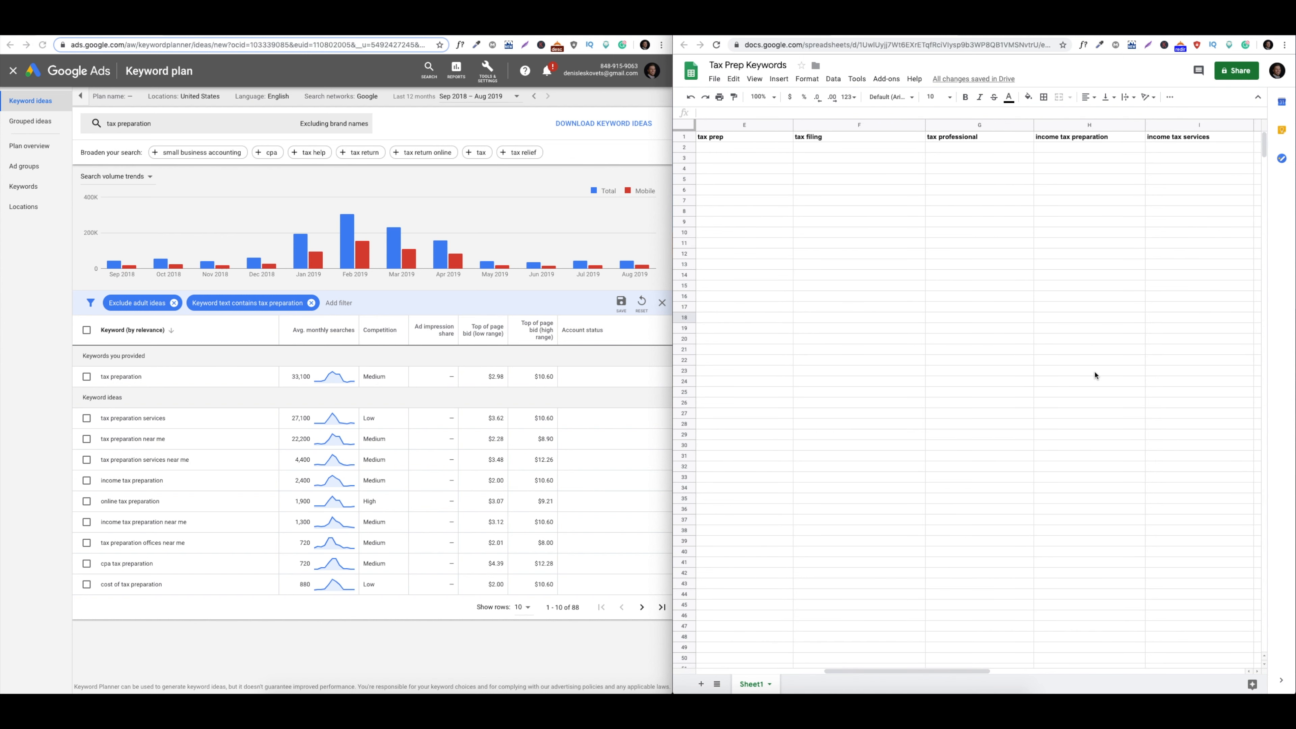
scroll(1043, 147, "left", 5)
left_click(197, 537)
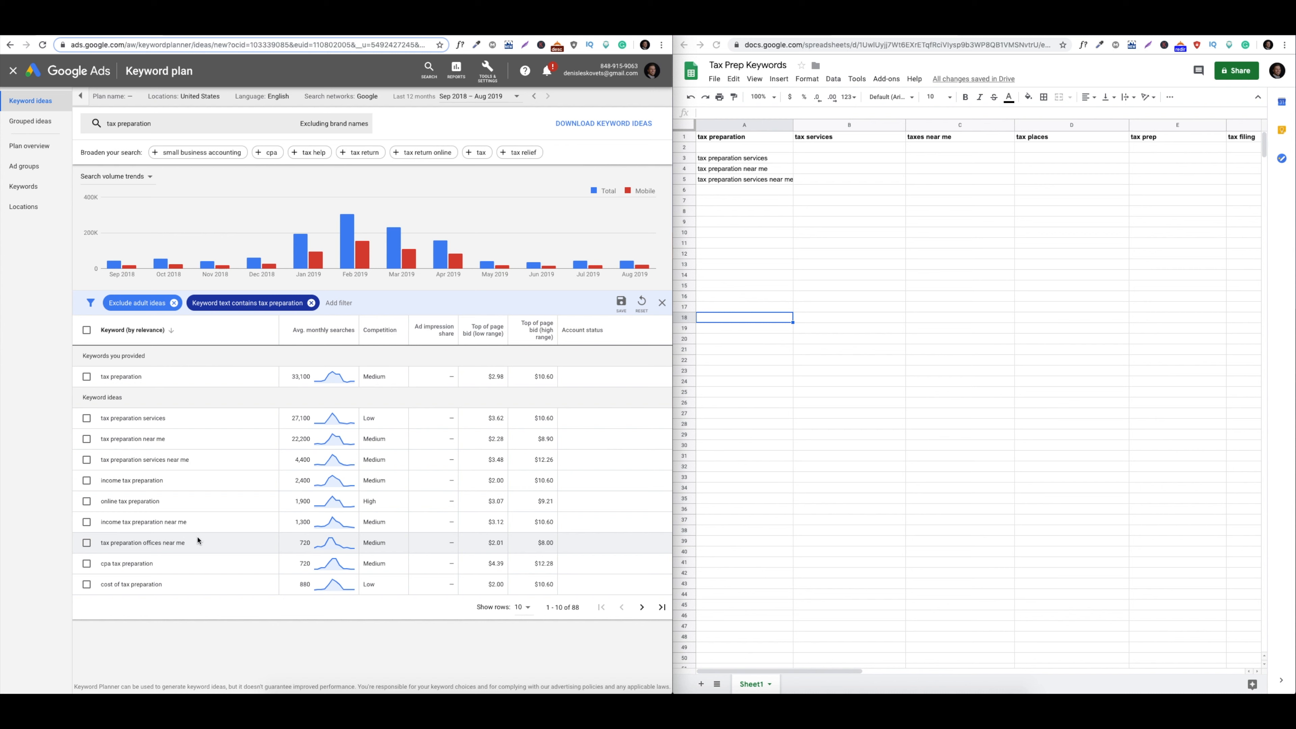
left_click(764, 190)
type("tax preparation")
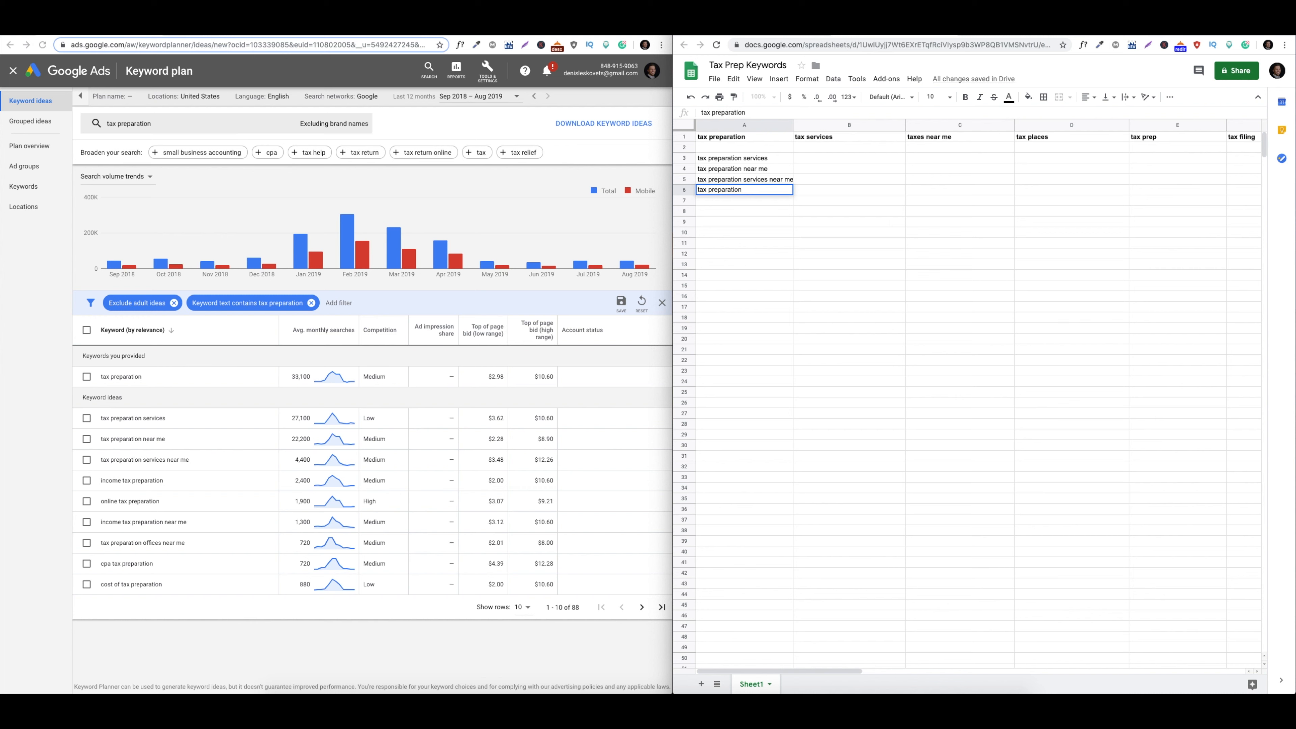
type(" offices near me")
key("Return")
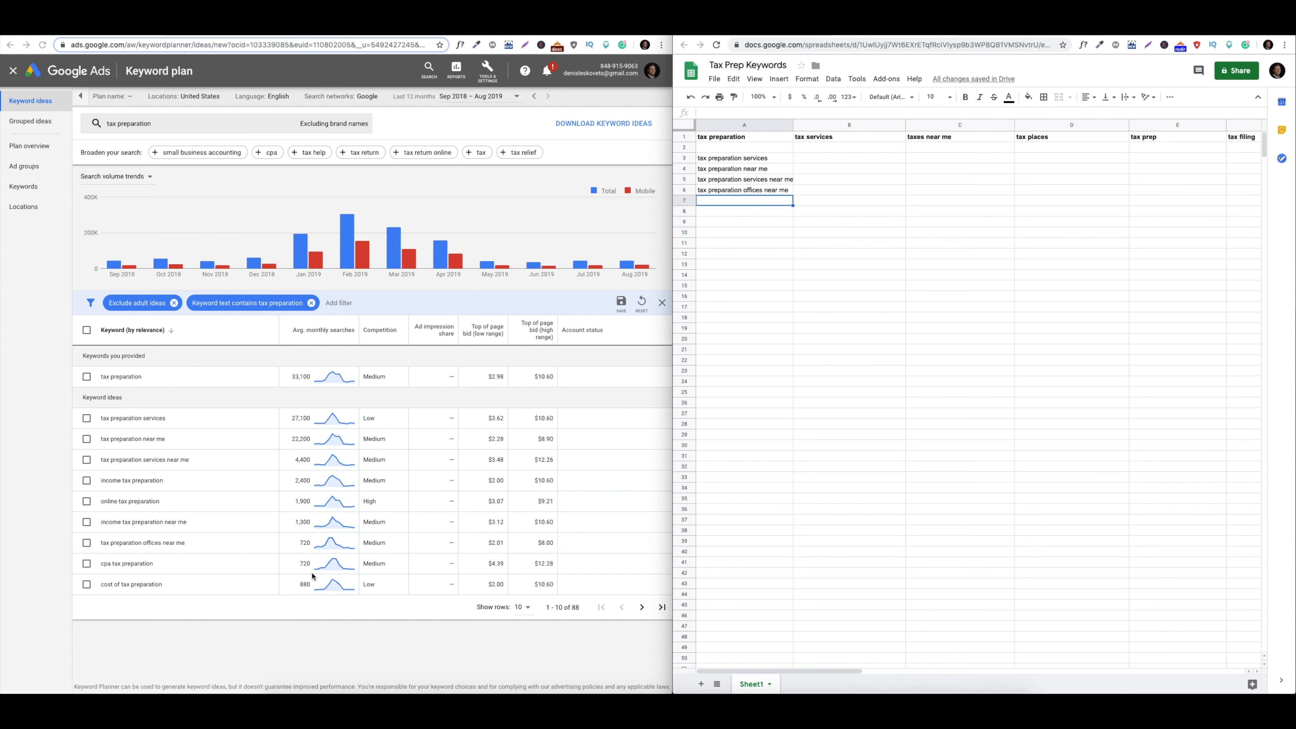
left_click(217, 614)
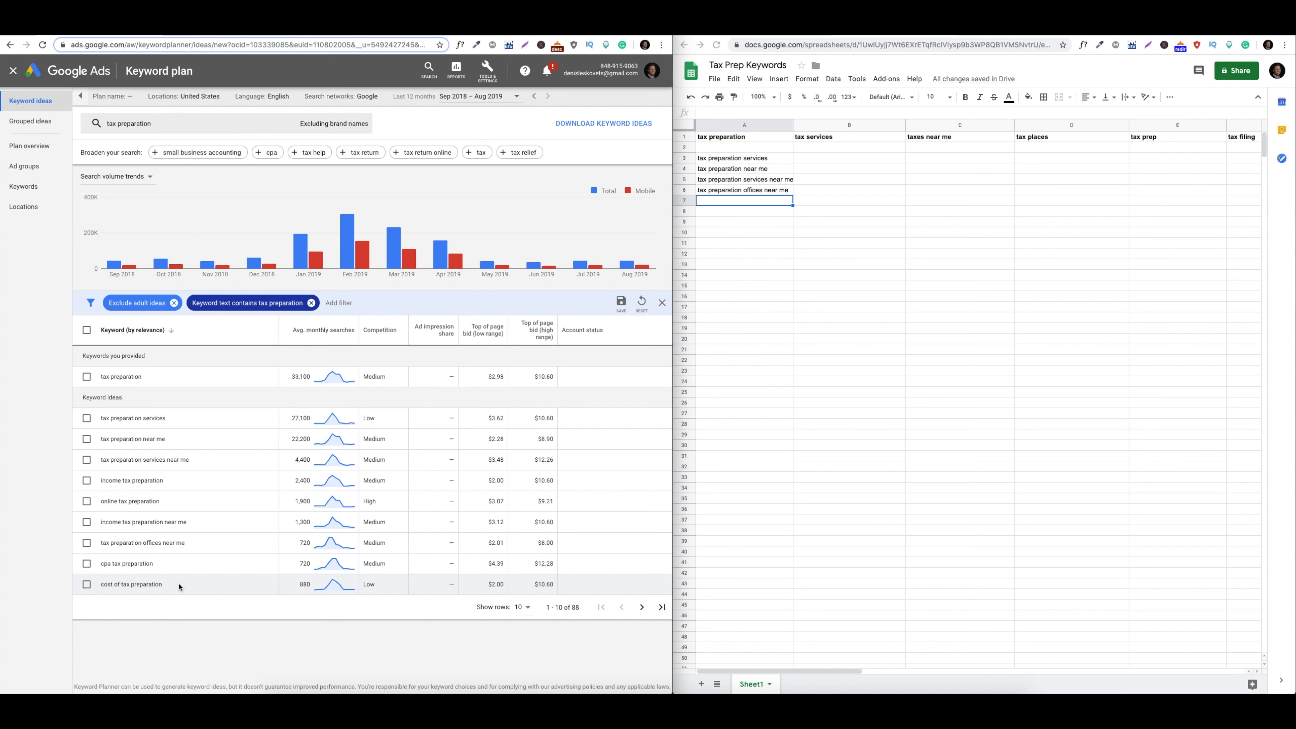
Collapse the filter bar and advance to page 2 of the 'tax preparation' keyword ideas
left_click(101, 587)
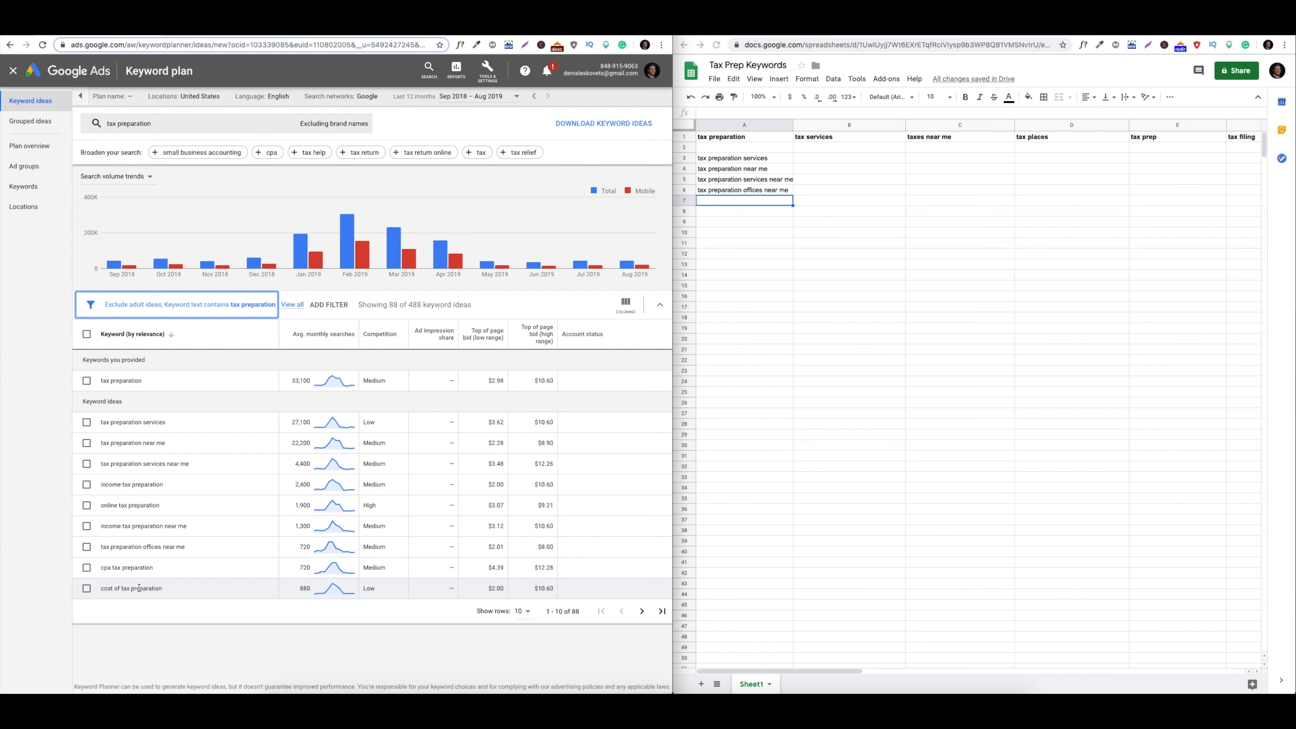
left_click(148, 645)
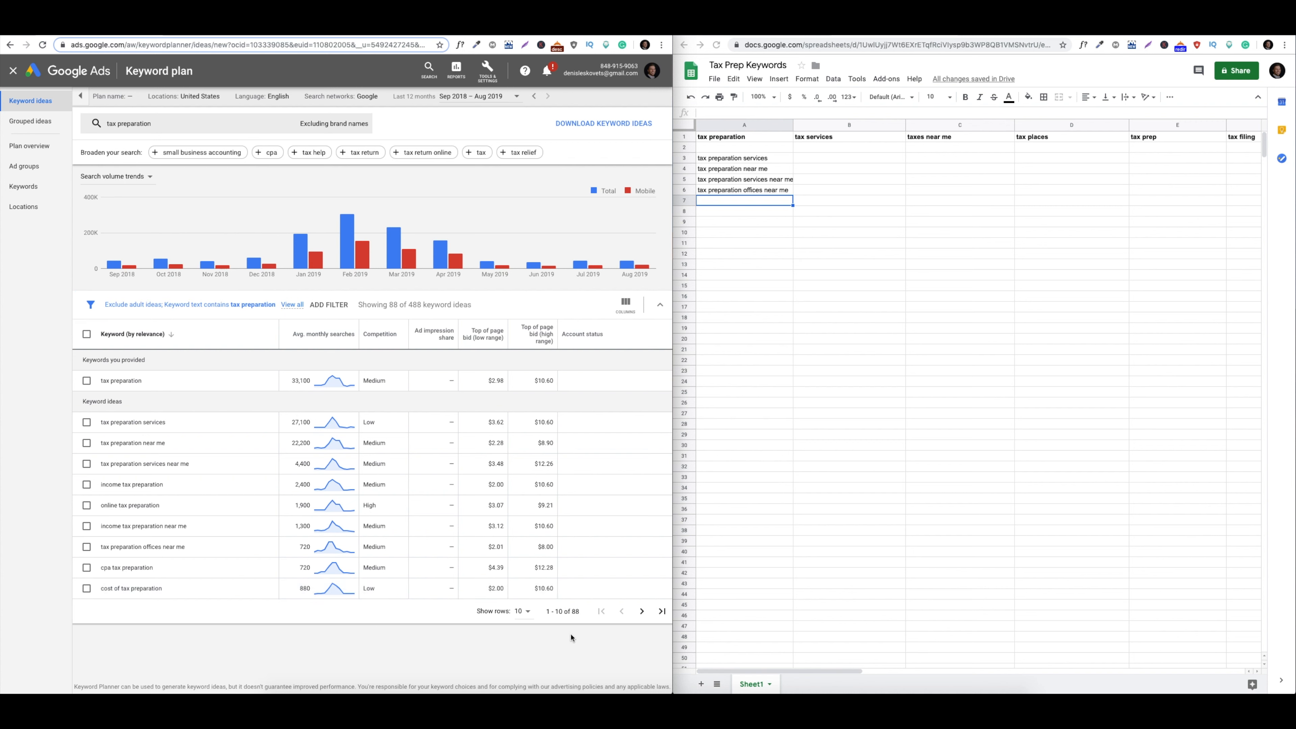
left_click(641, 611)
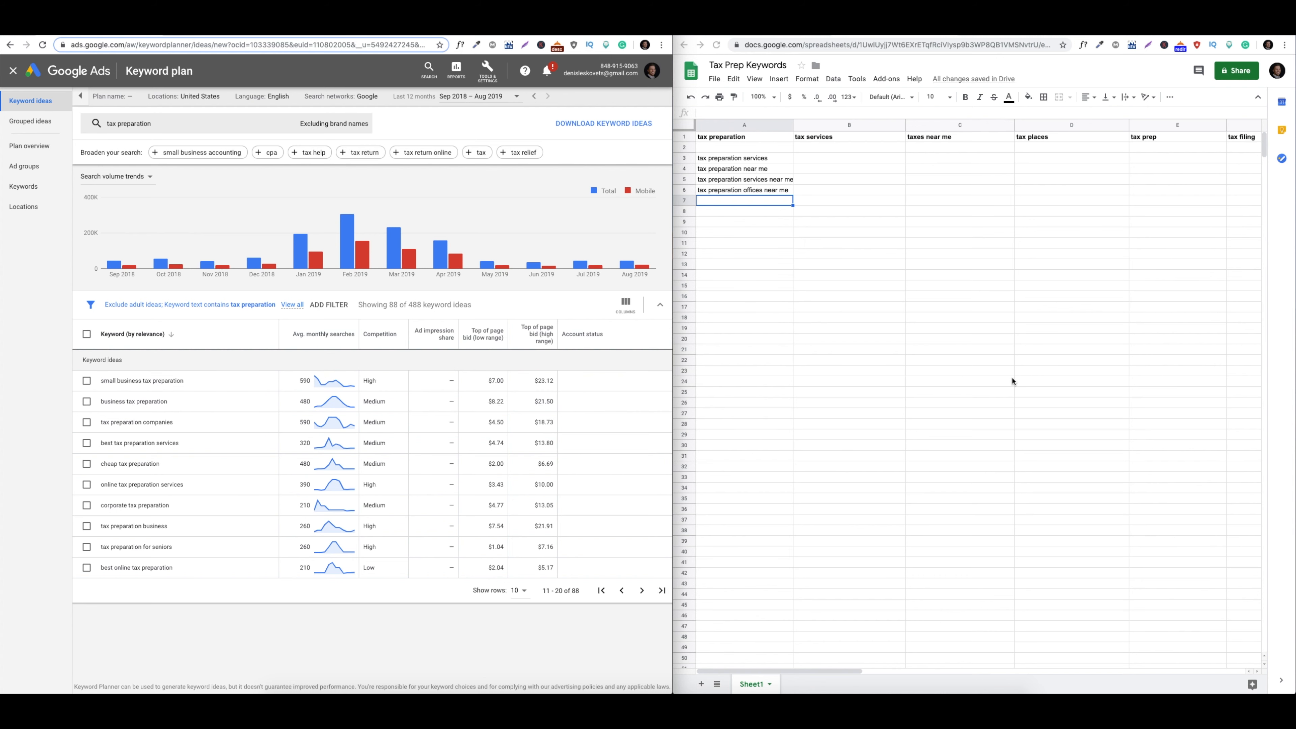
Add a bold 'business tax preparation' heading in J1 and widen column J to fit it
scroll(1044, 376, "right", 2)
scroll(1044, 376, "right", 5)
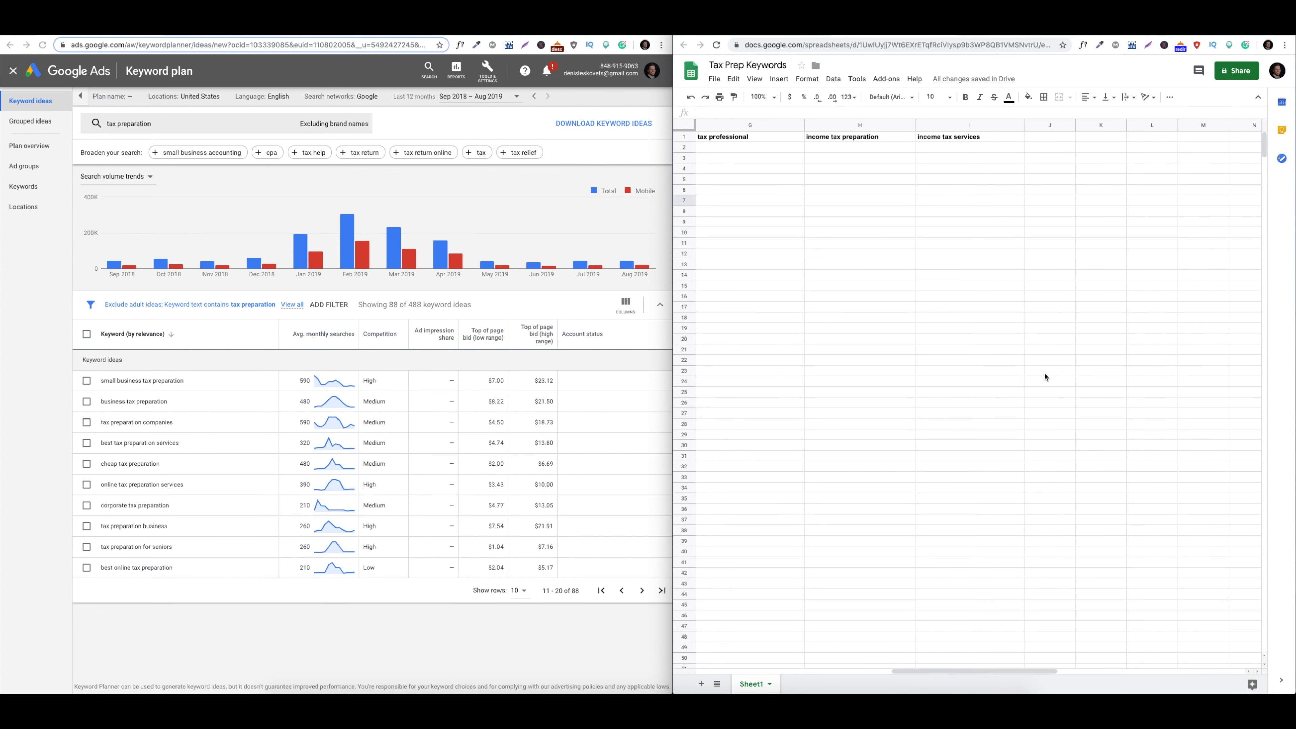
left_click(1059, 138)
key("ctrl+b")
left_click_drag(1074, 125, 1145, 125)
double_click(1095, 138)
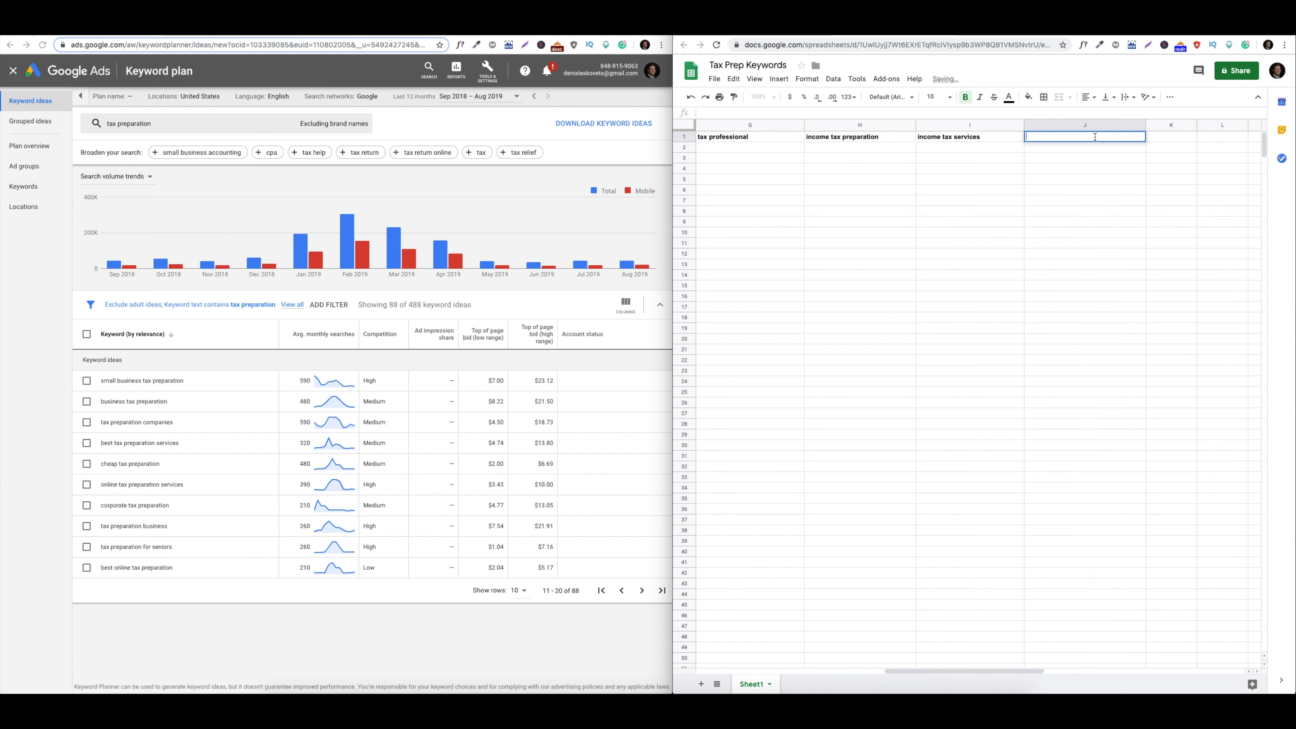
type("business tax preparation")
left_click(1004, 209)
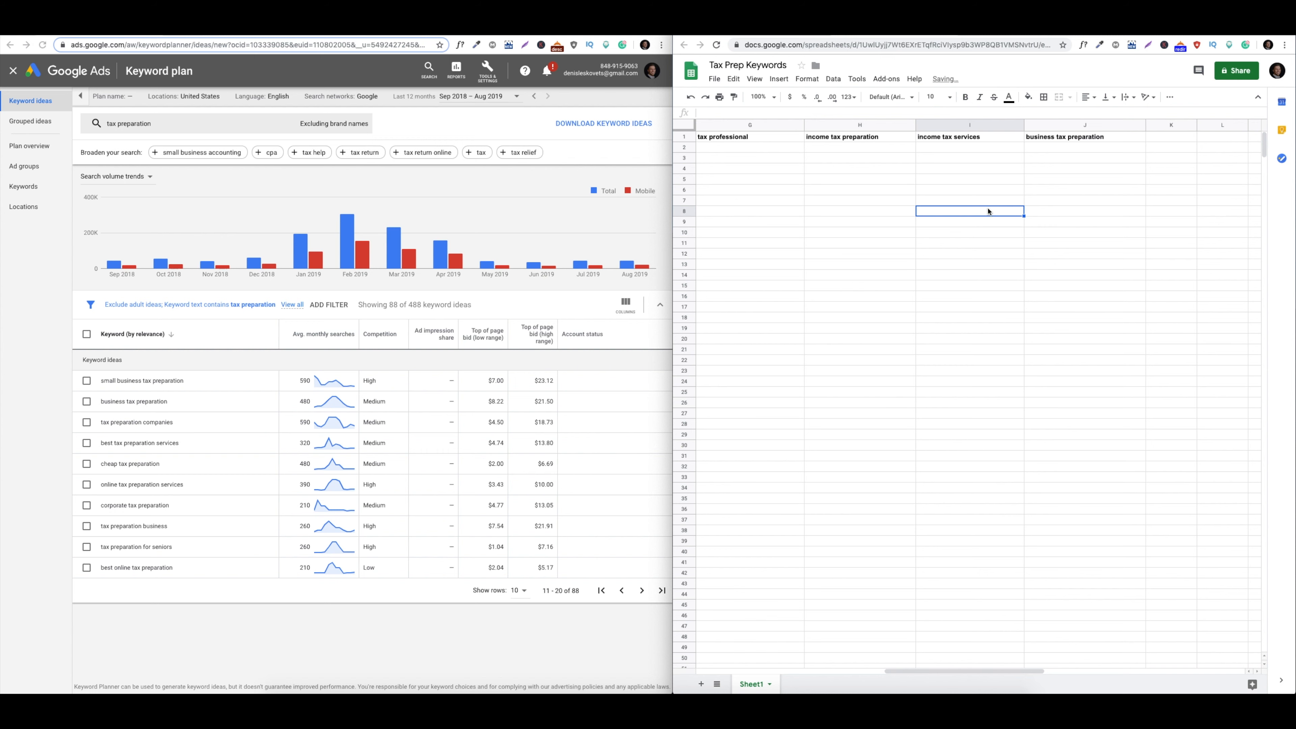
left_click_drag(956, 674, 750, 678)
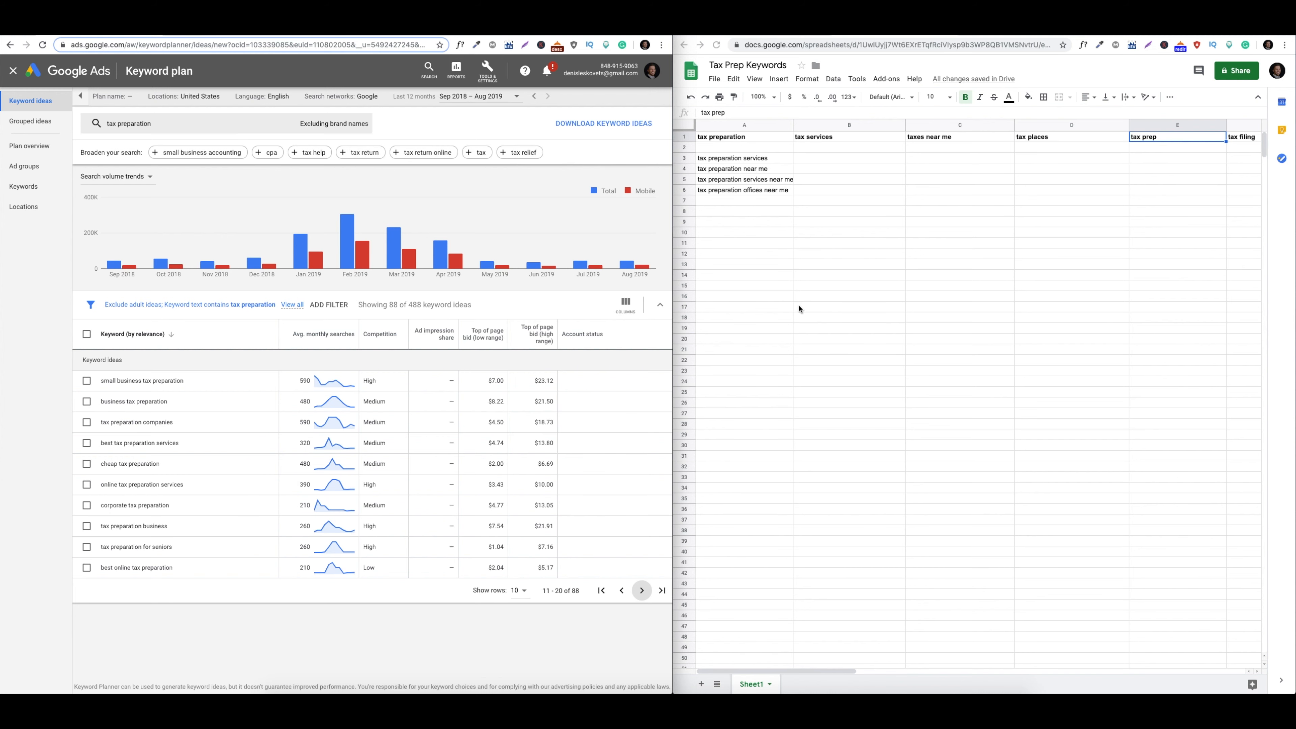
Bring the keyword spreadsheet to the front to add the next tax preparation variation
left_click(771, 286)
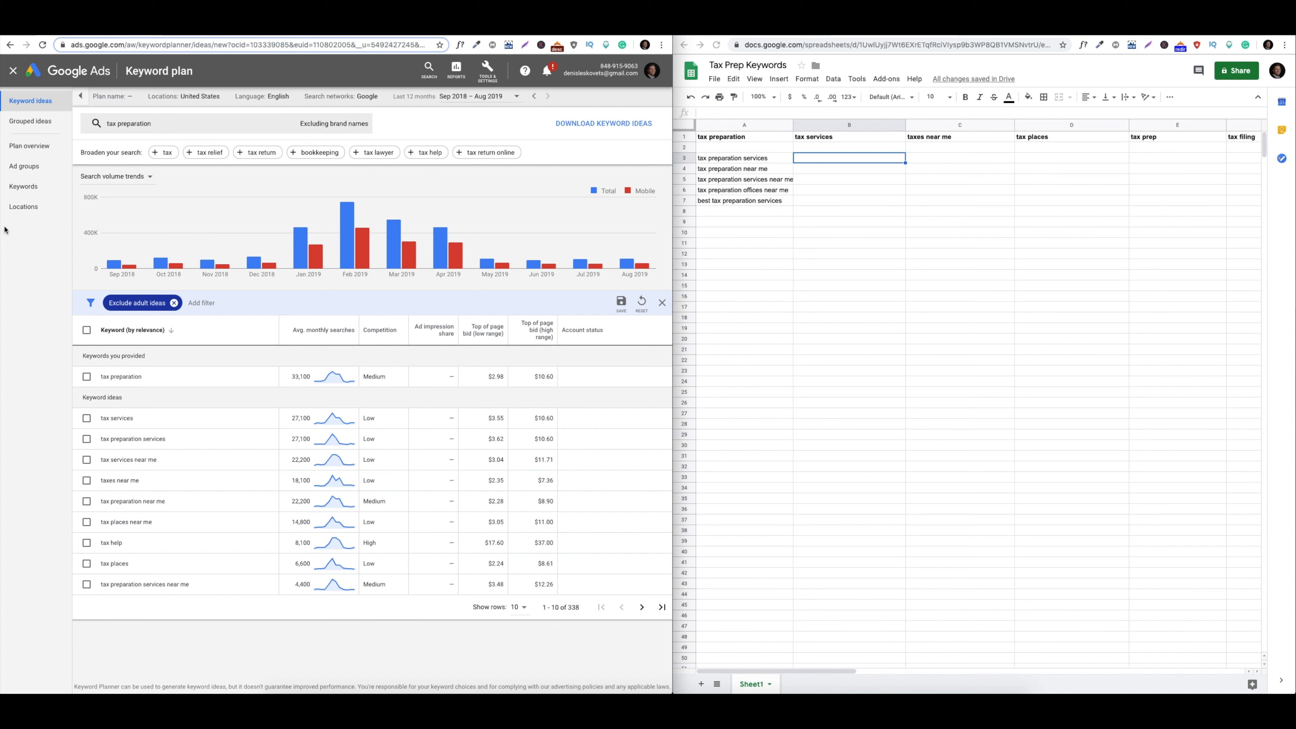
Get keyword ideas for 'tax services', filtered to keyword text containing 'tax services'
left_click(161, 129)
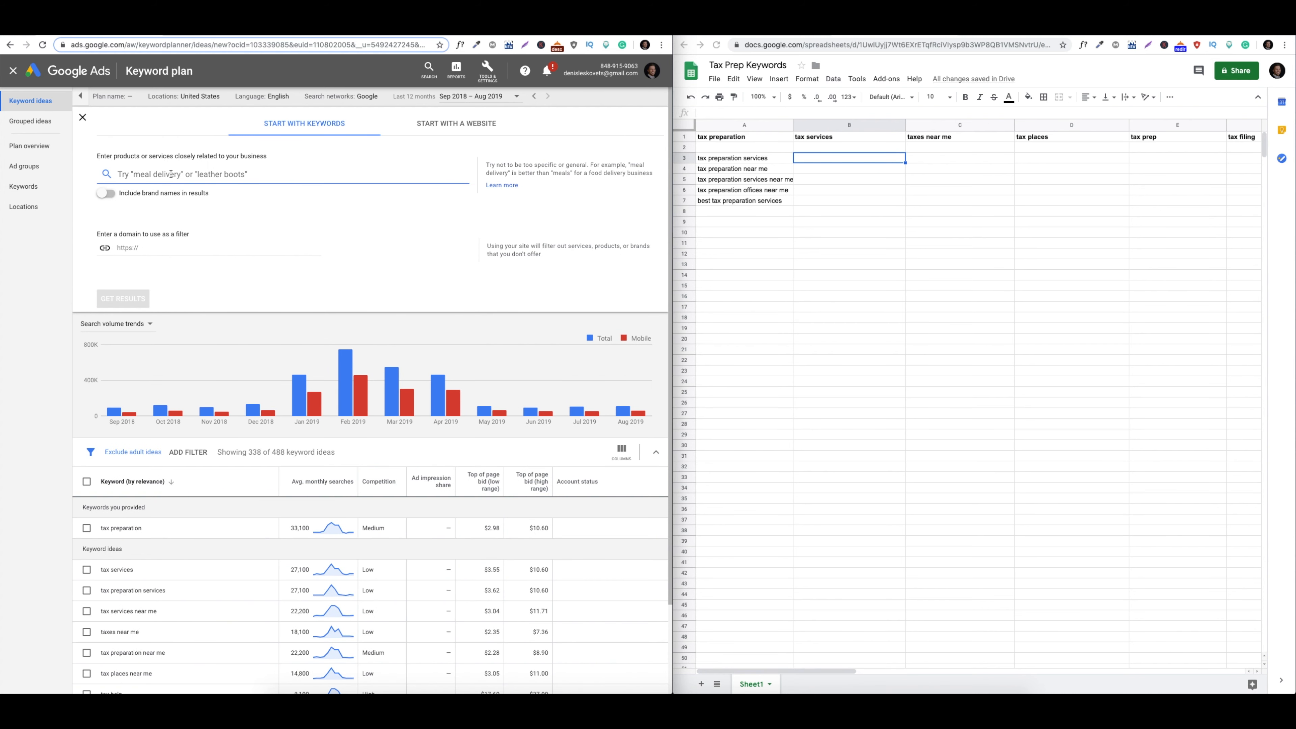
type("tax services")
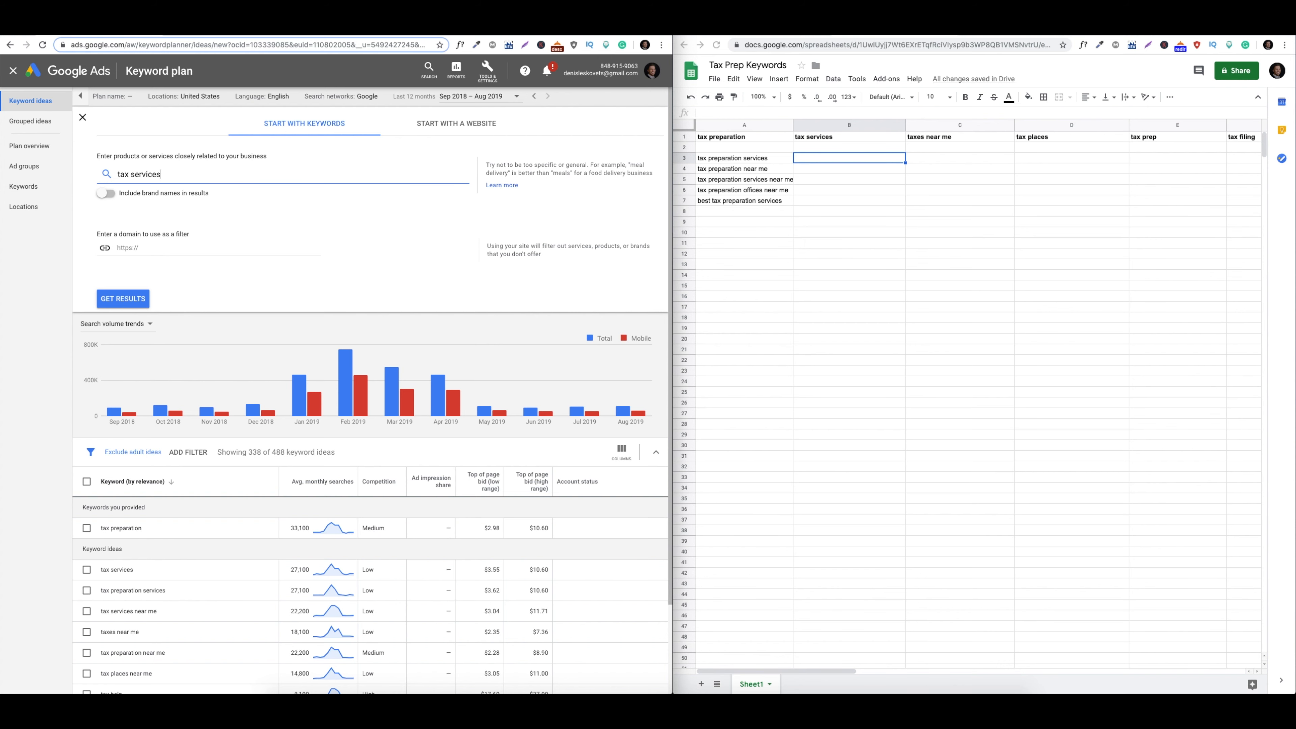
left_click(124, 300)
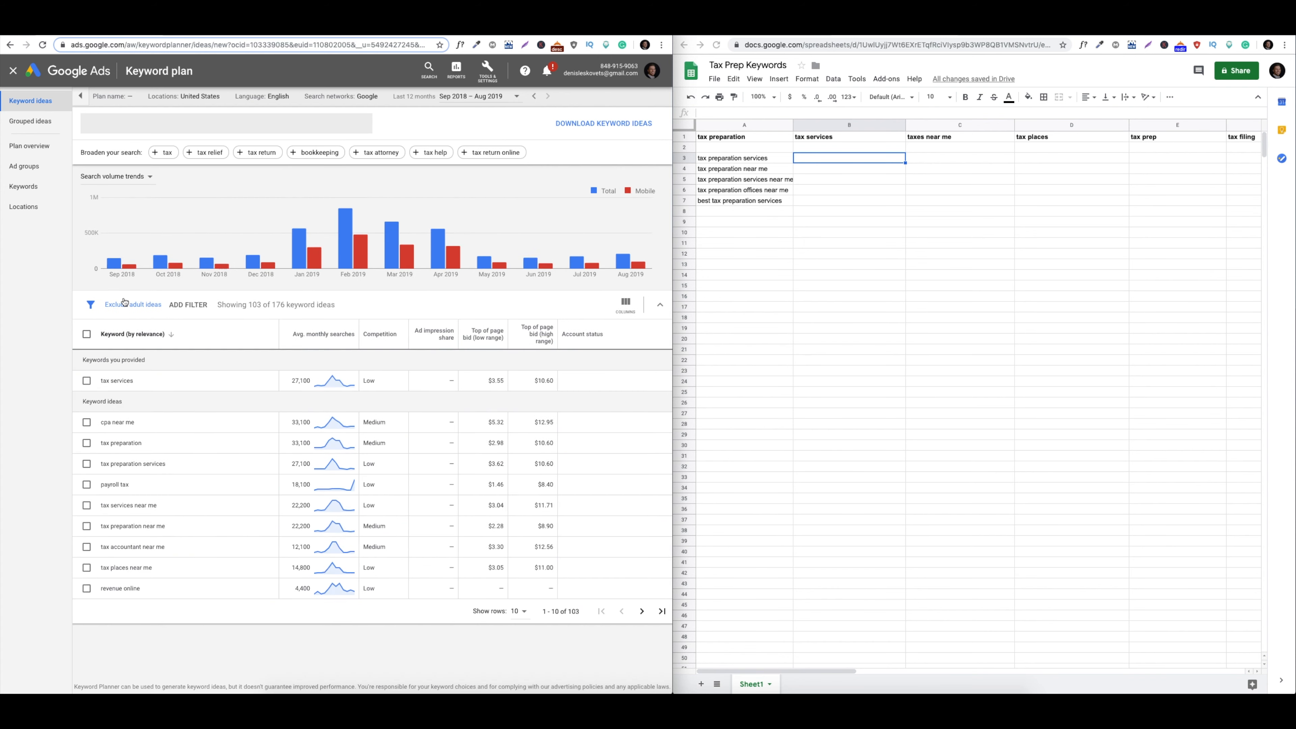
left_click(196, 307)
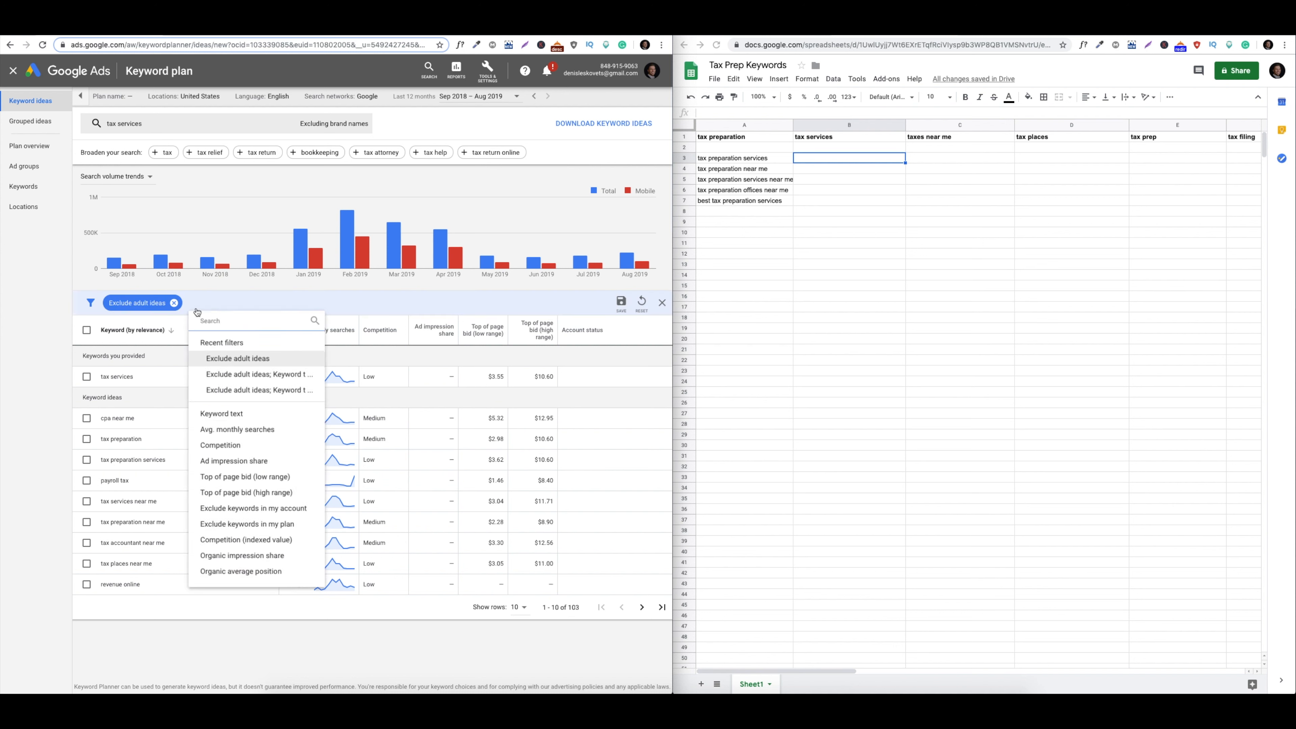
left_click(240, 417)
type("tax services")
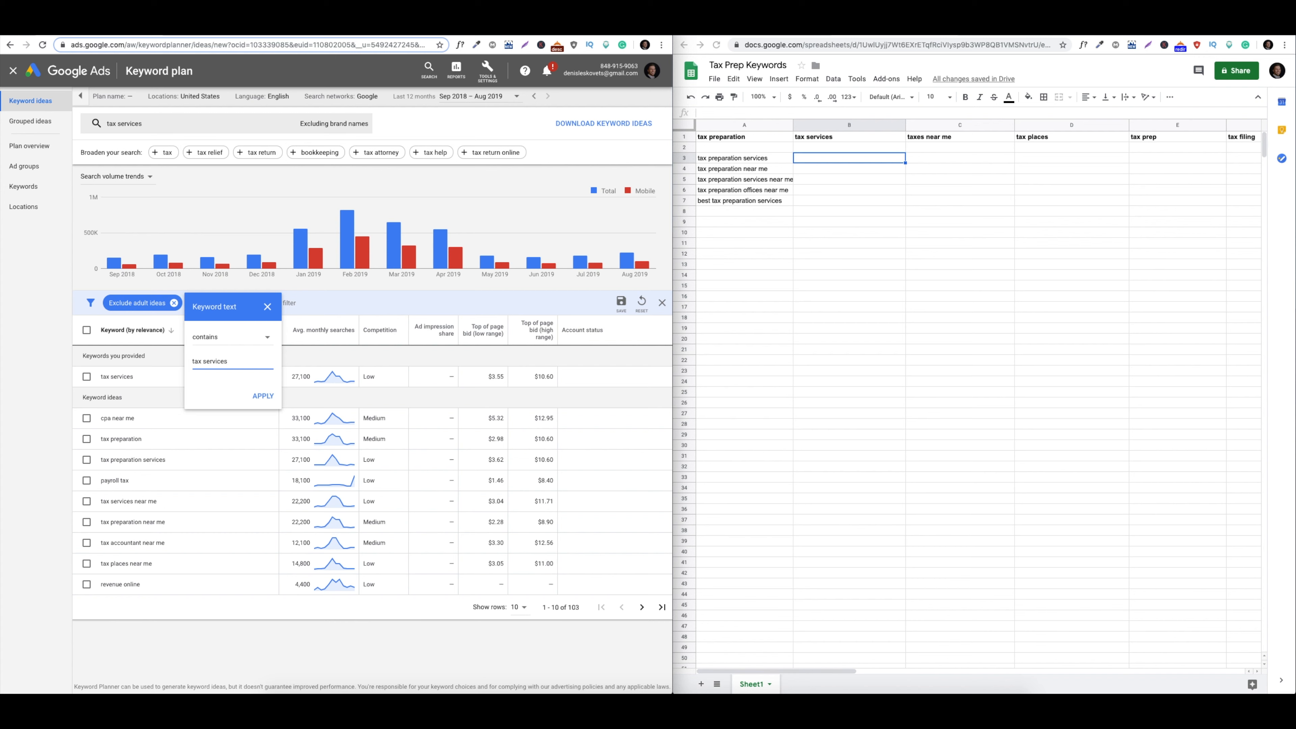
left_click(263, 396)
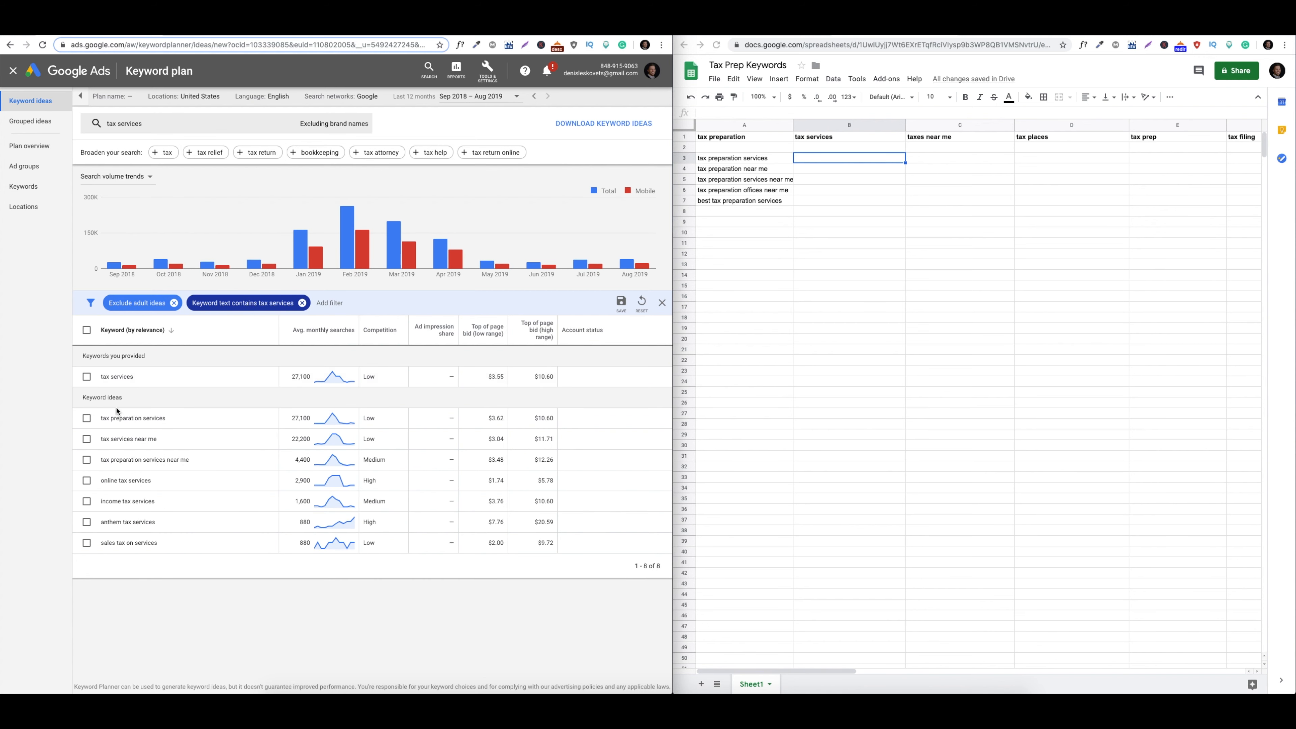
Note 'tax services near me' in cell B3 of the keyword sheet
left_click(867, 162)
type("ta")
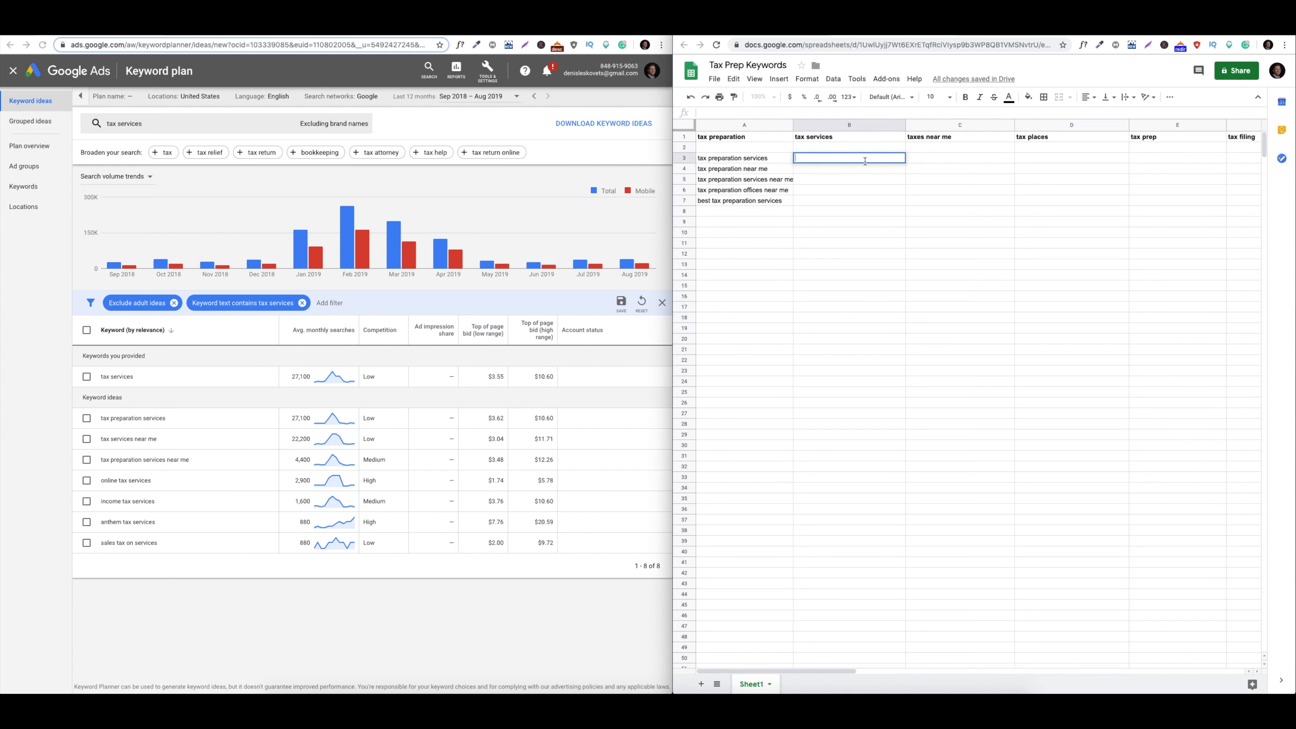
type("x services near me")
left_click(164, 612)
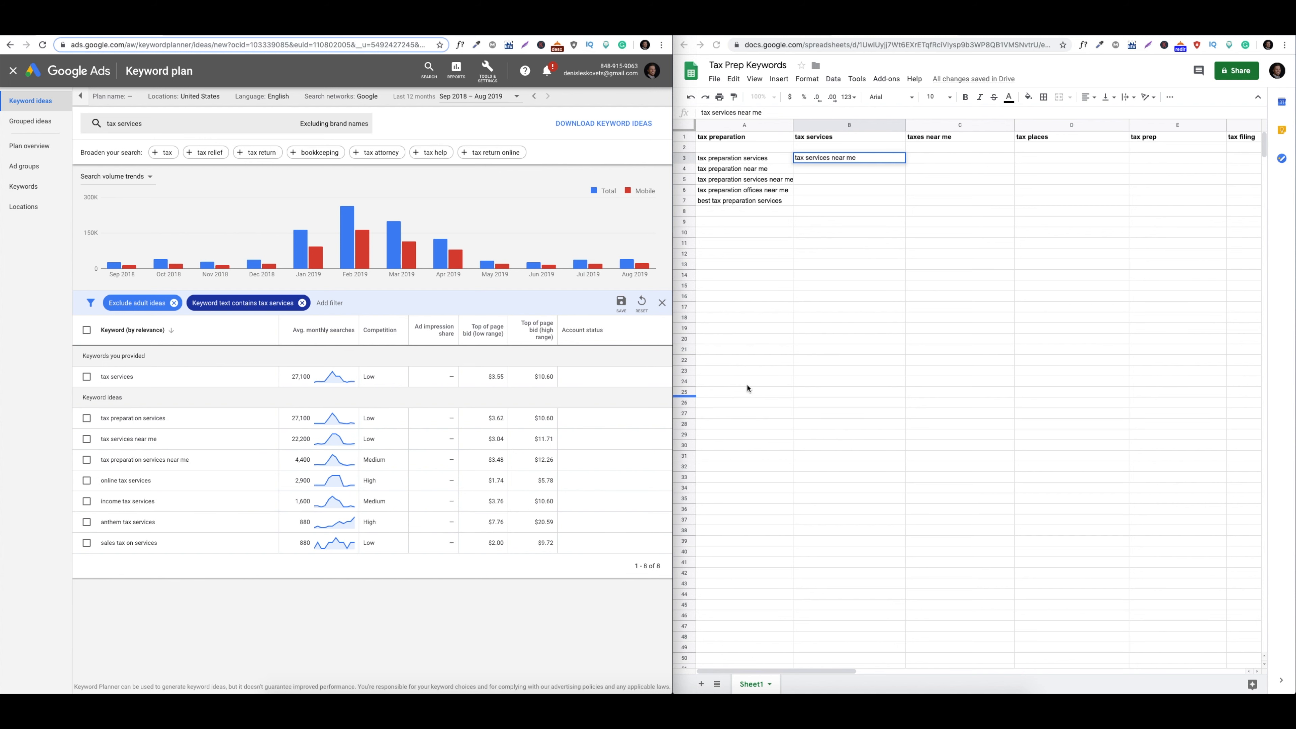
left_click(870, 232)
left_click(870, 191)
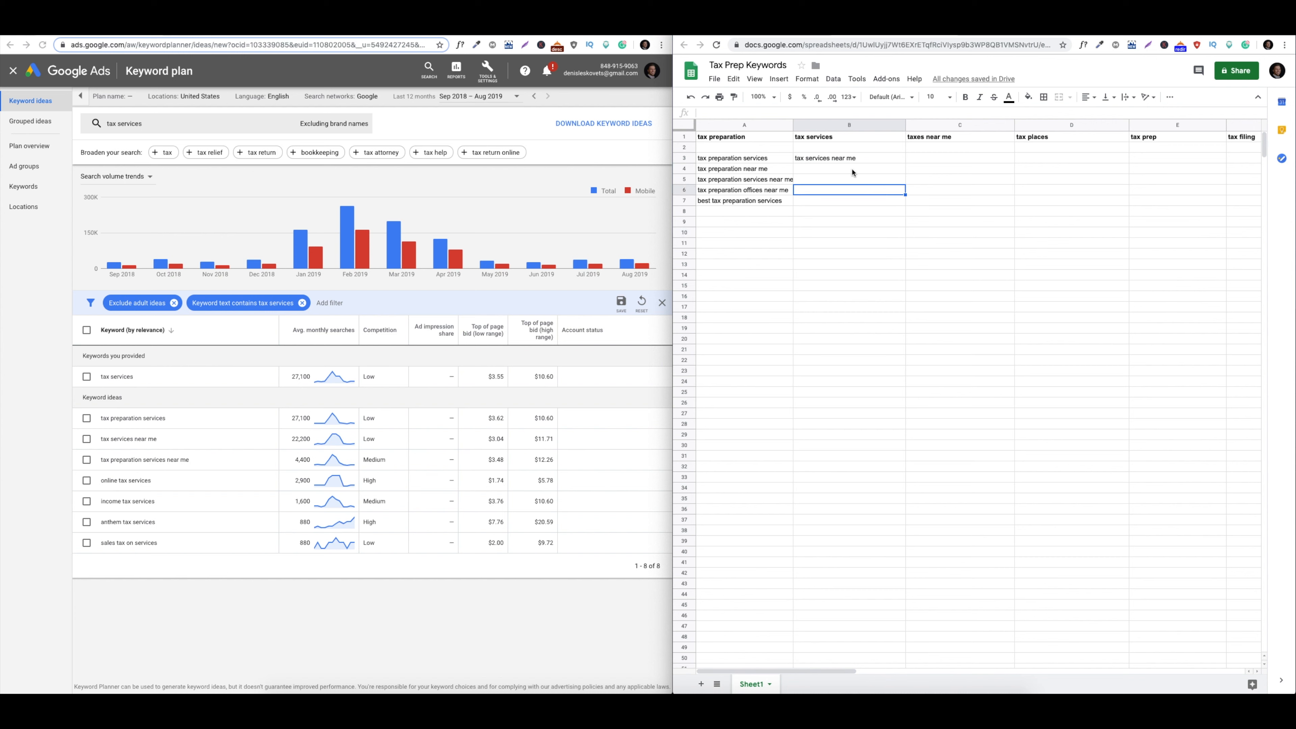
left_click(142, 123)
Replace the search with 'taxes near me' and get keyword ideas
key("BackSpace")
key("BackSpace")
type("taxes")
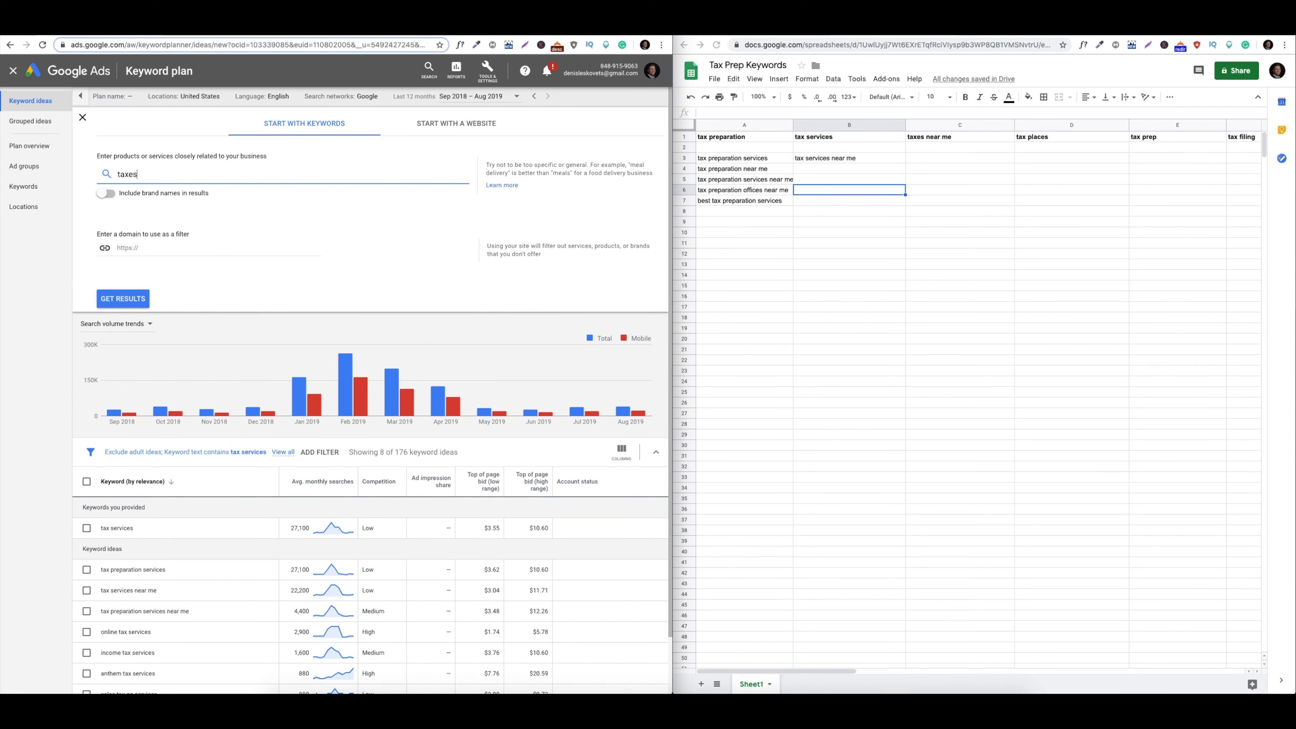
type(" near me")
left_click(133, 301)
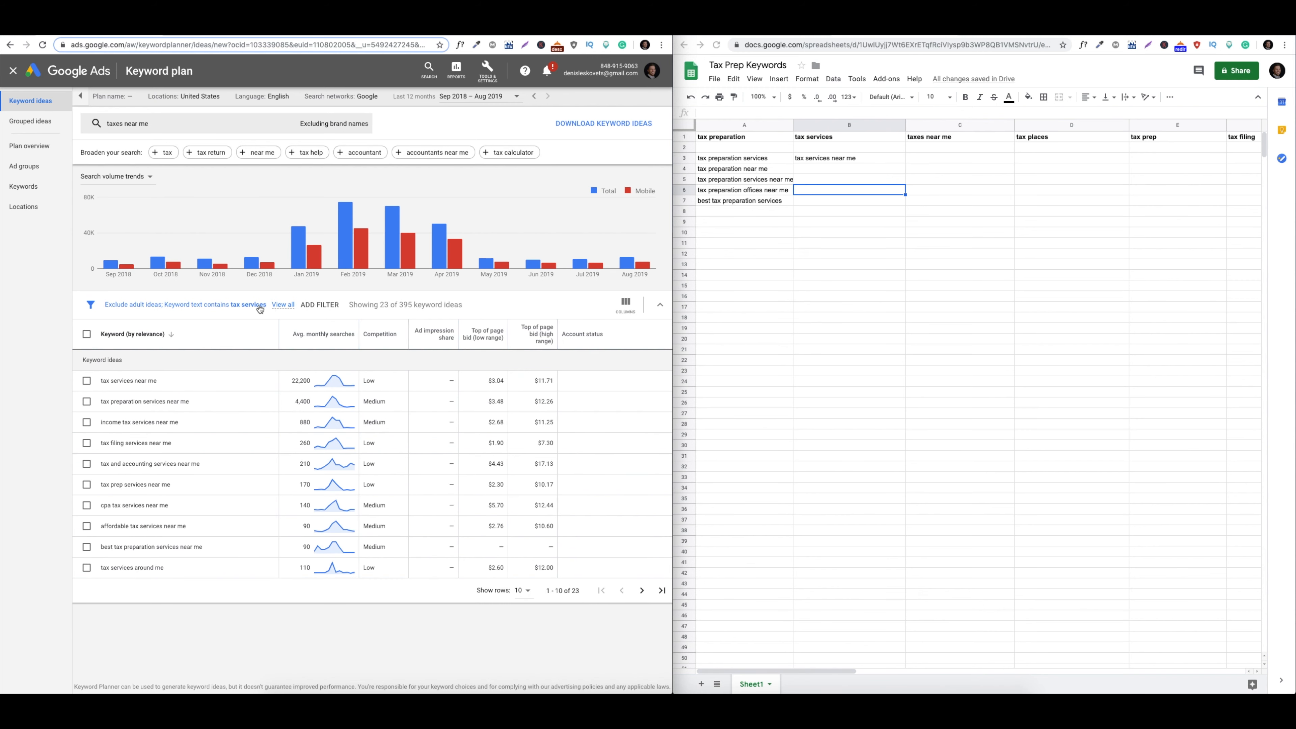
Change the keyword text filter from 'tax services' to 'taxes near me' and apply it
left_click(259, 304)
double_click(257, 365)
left_click(258, 366)
double_click(258, 366)
key("BackSpace")
key("BackSpace")
key("BackSpace")
type("es")
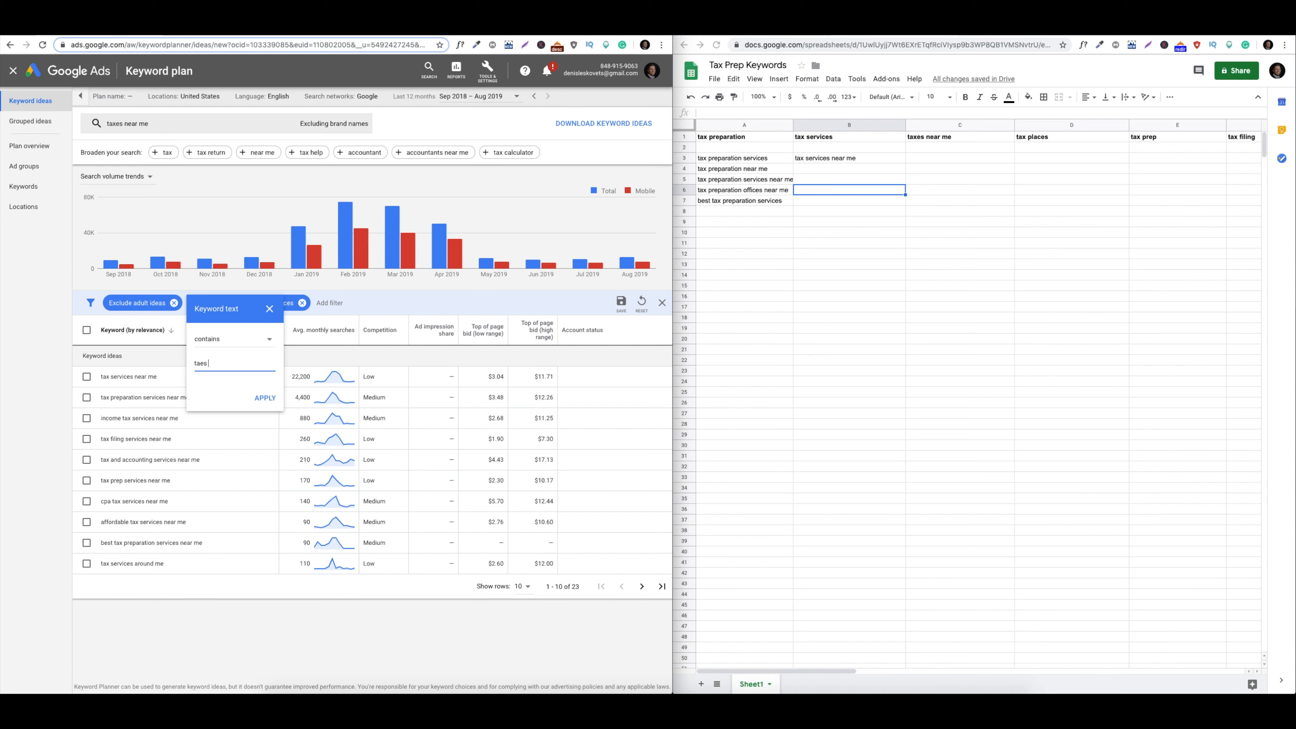
key("BackSpace")
type("xes nea")
type("r me")
key("Return")
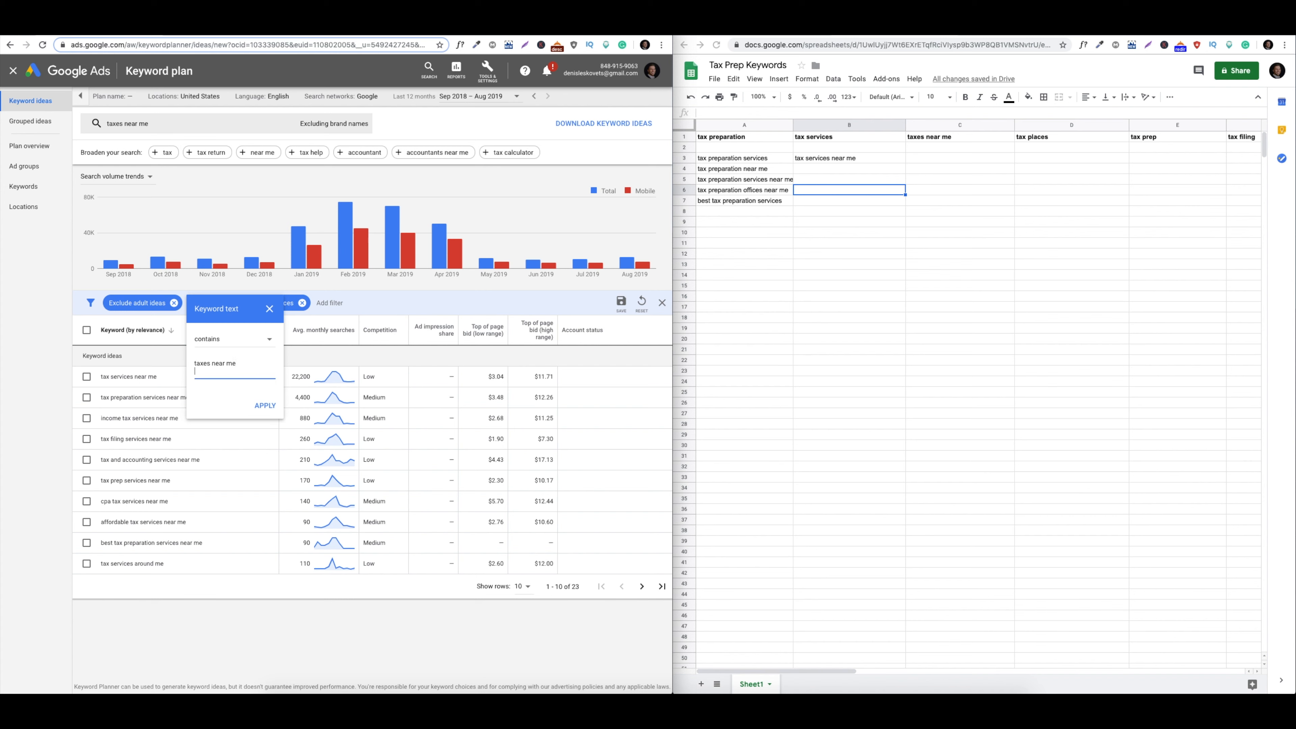
key("BackSpace")
left_click(259, 396)
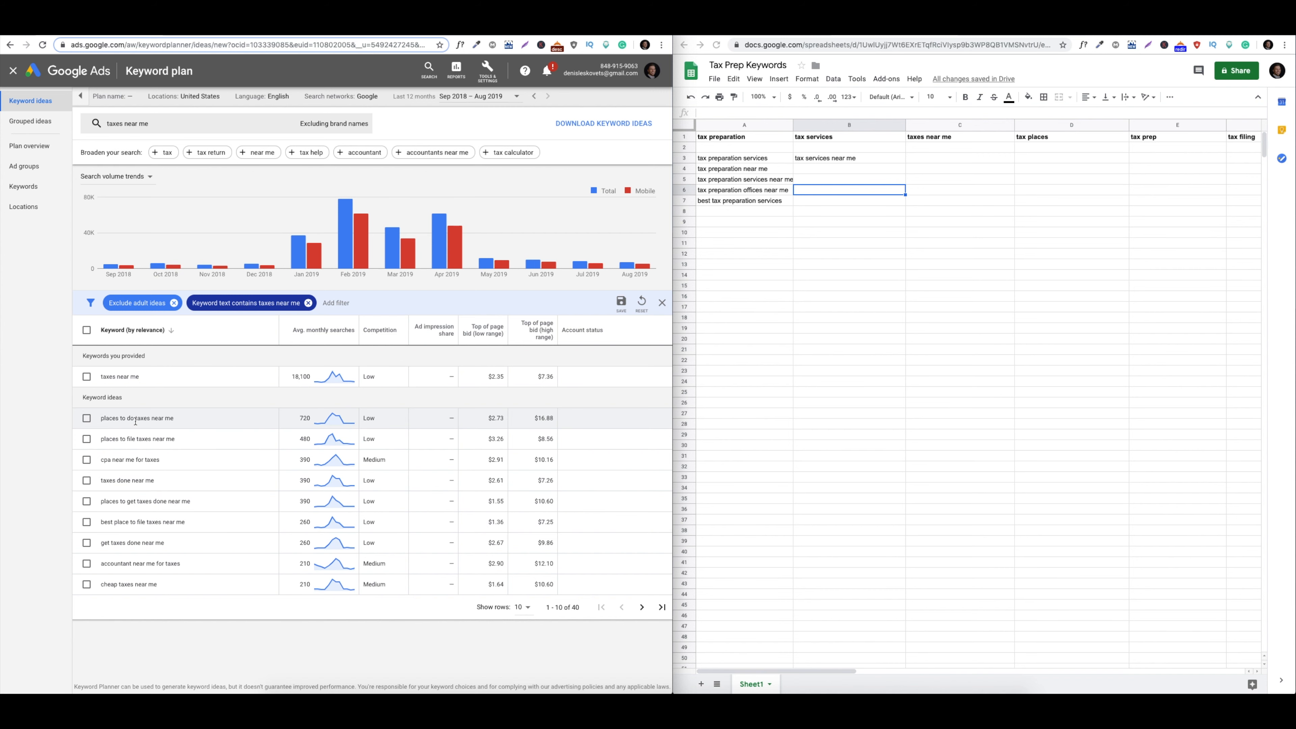
List taxes near me ideas in C3–C5, starting with 'places to do taxes near me'
left_click(827, 170)
type("places")
key("BackSpace")
key("BackSpace")
key("BackSpace")
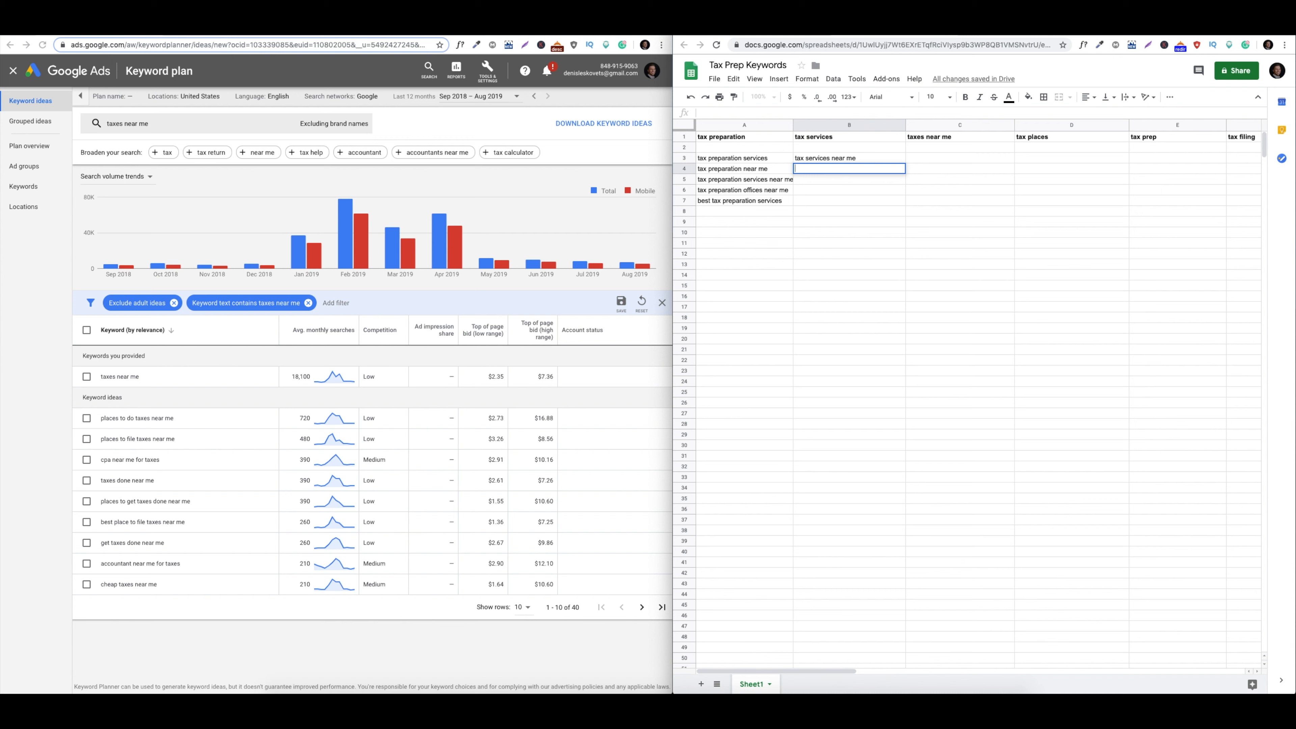
double_click(924, 157)
type("plae")
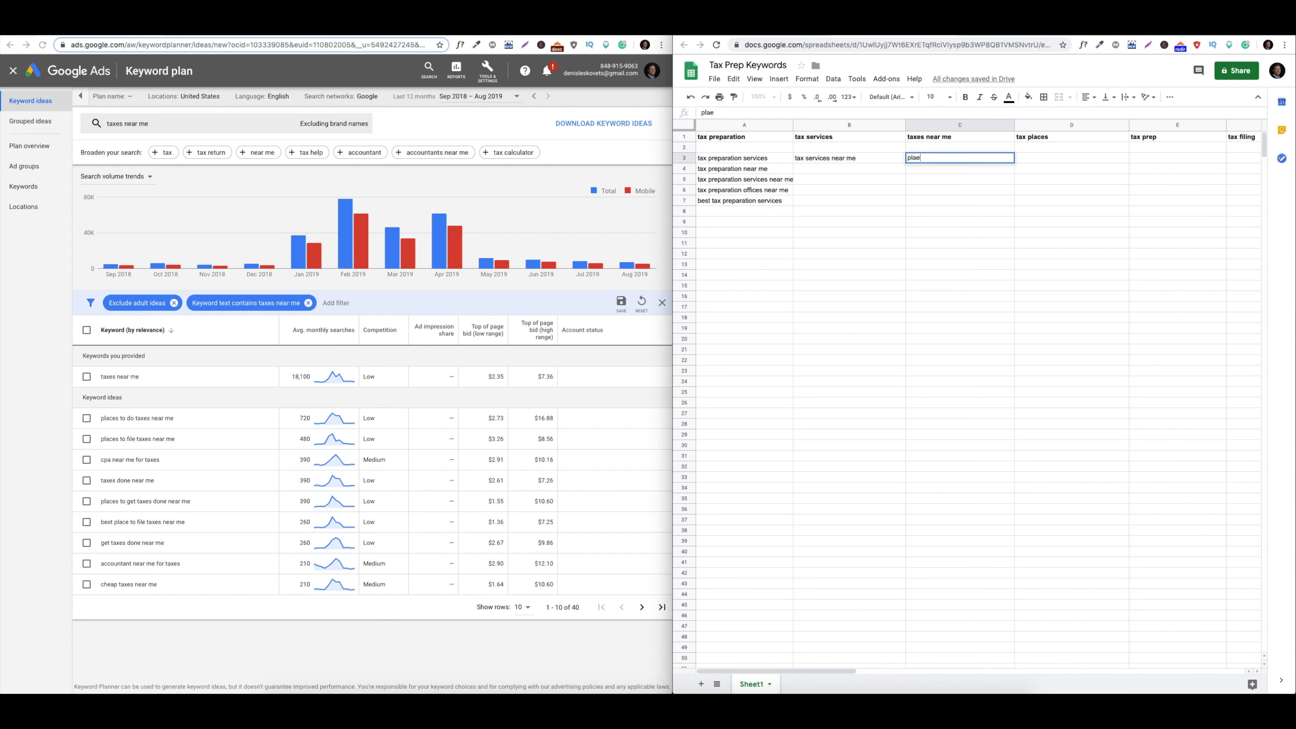
type("s to do taxes near me")
left_click(196, 494)
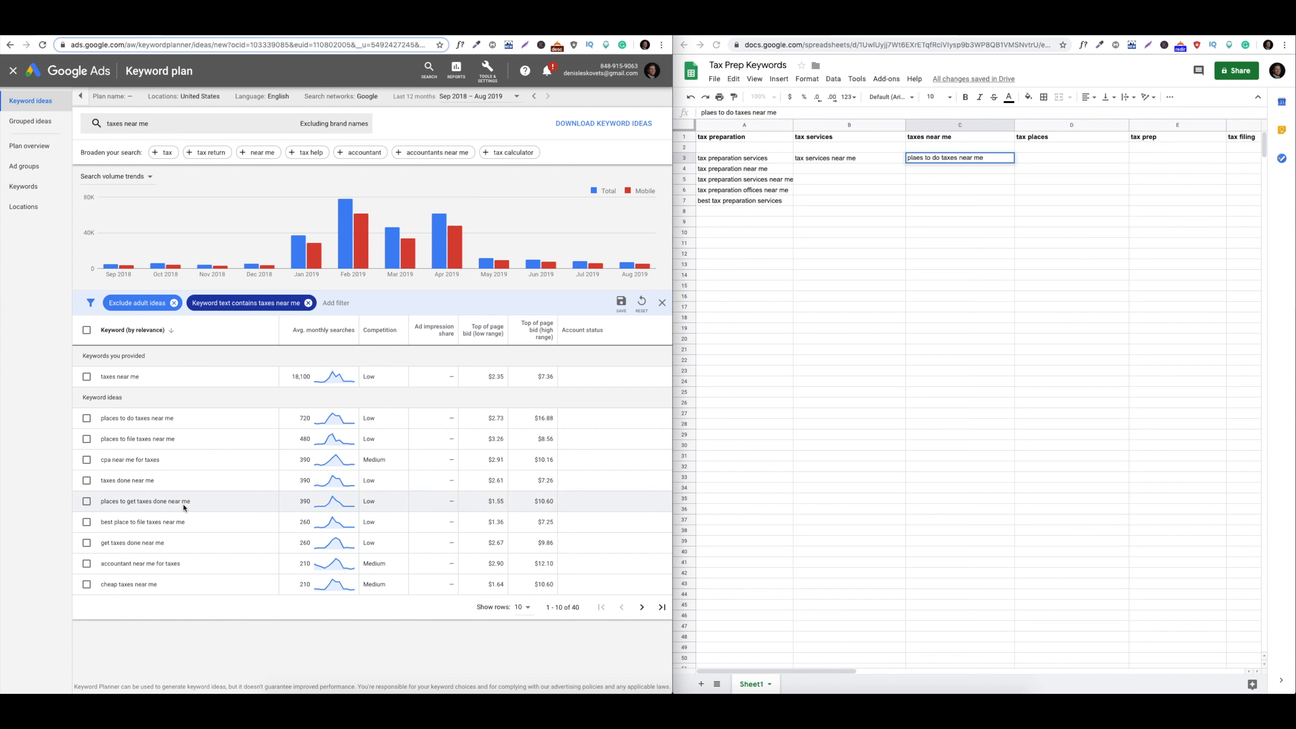
left_click(975, 206)
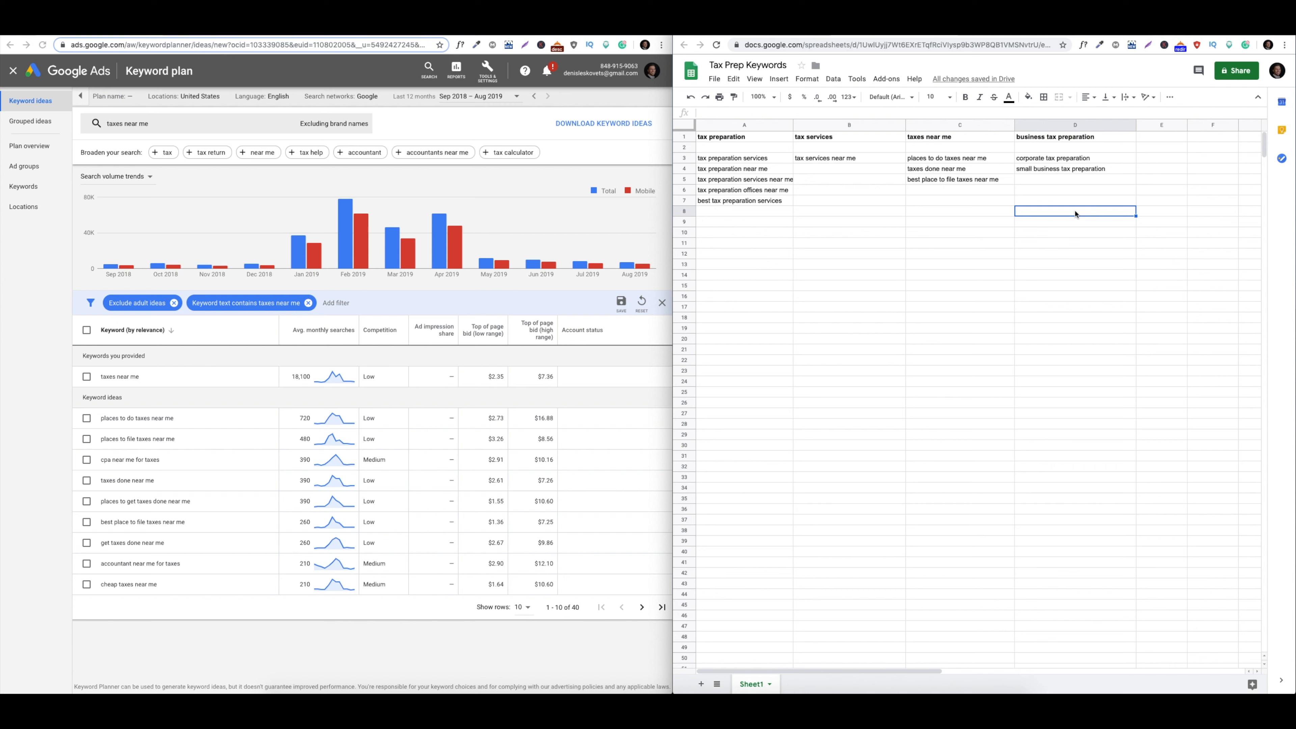
left_click(1060, 159)
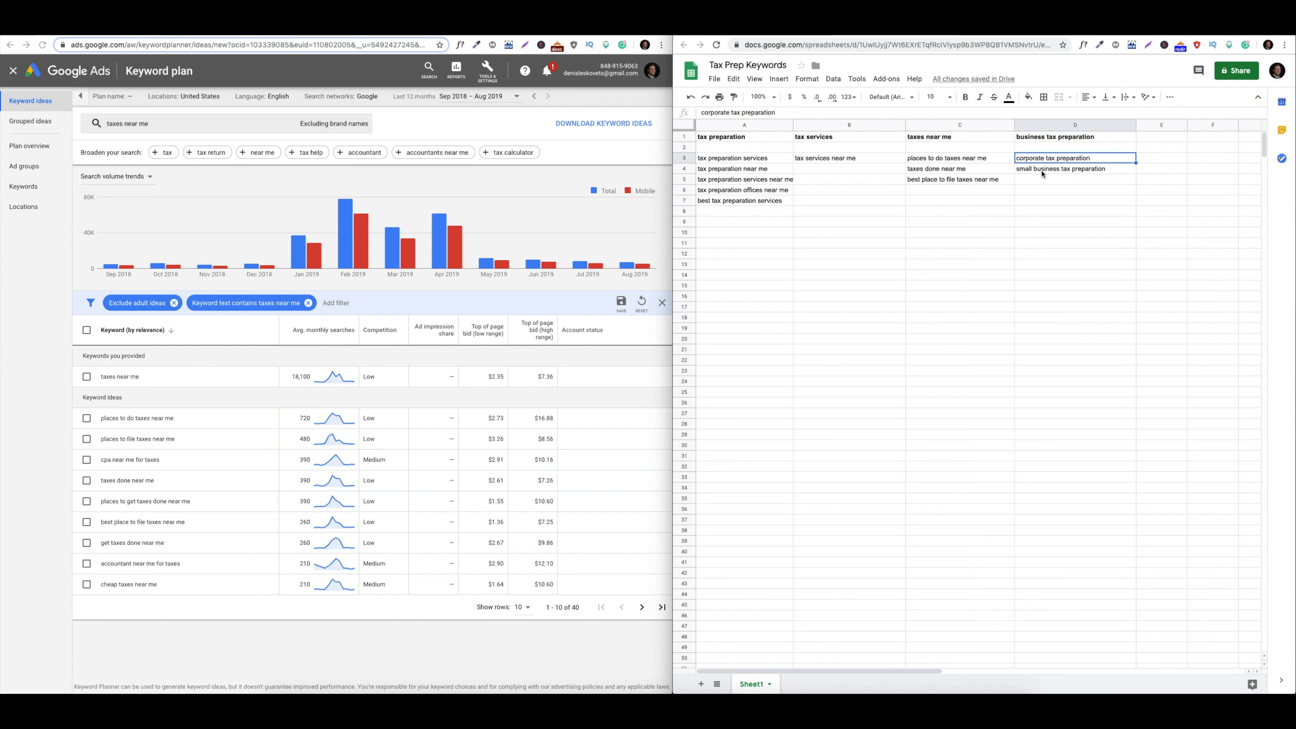
Widen column E and add the heading 'corporate tax preparation' in E1
left_click(1041, 174)
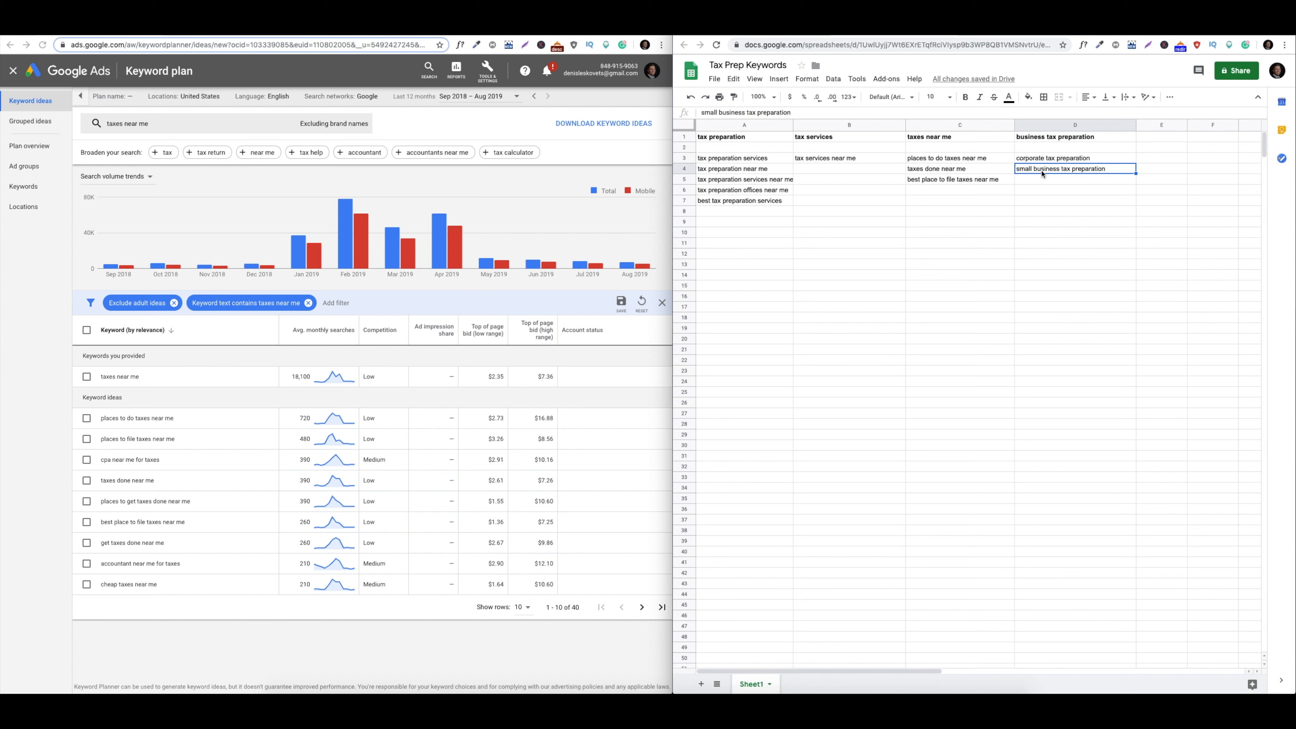
left_click(1044, 163)
left_click(1110, 137)
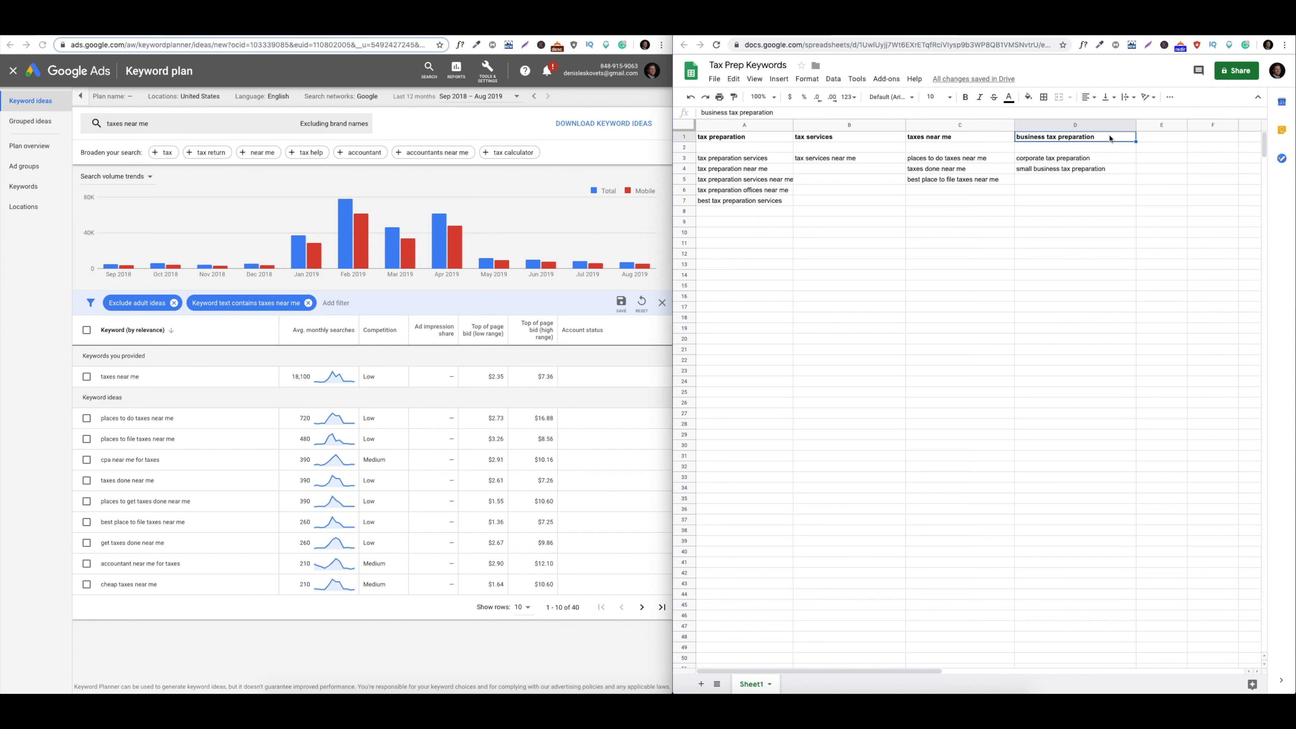
left_click(1159, 137)
left_click_drag(1186, 126, 1230, 126)
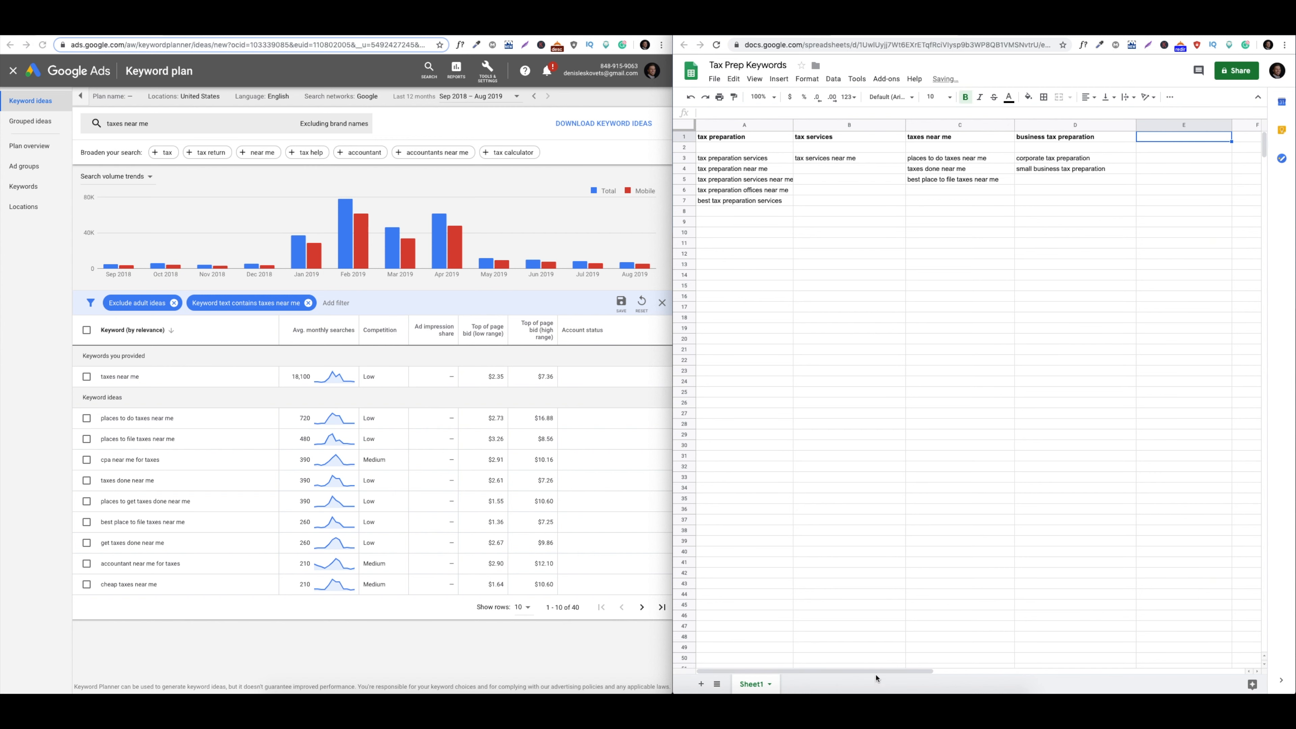
left_click_drag(876, 673, 915, 672)
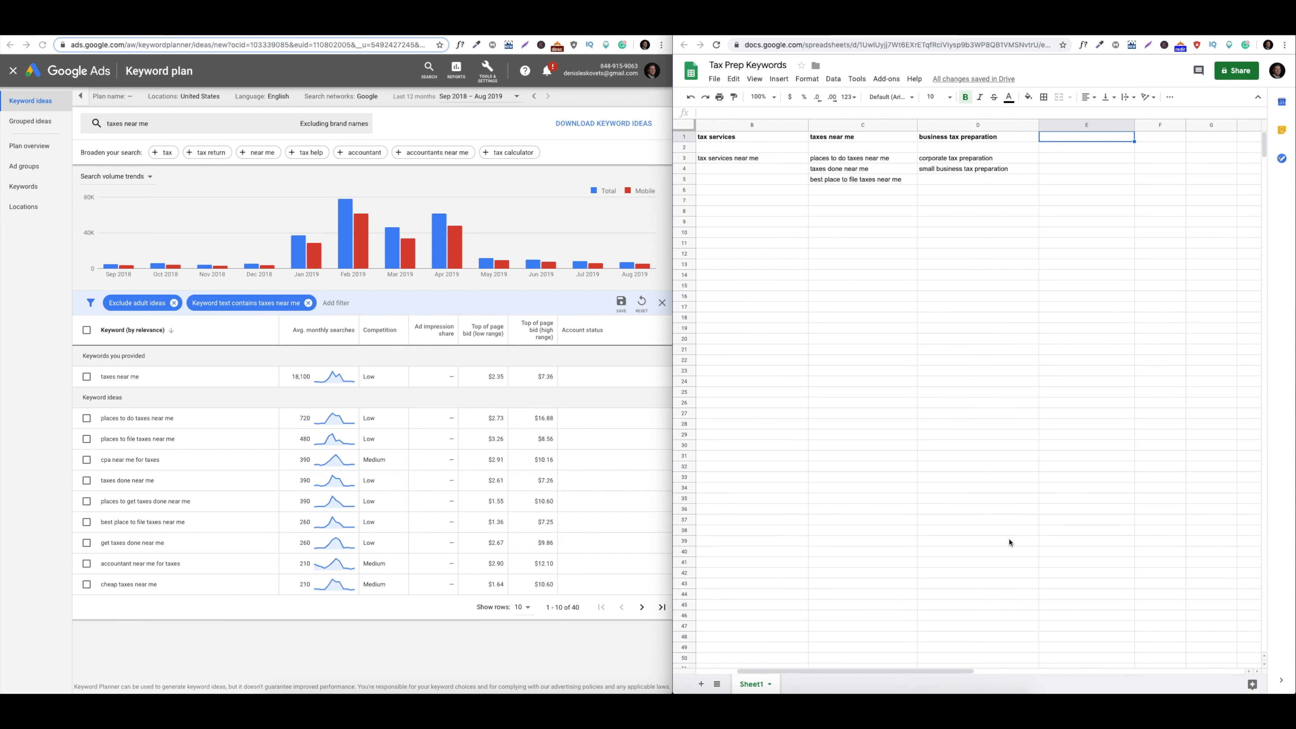
left_click(1091, 333)
left_click(1088, 138)
double_click(1087, 138)
type("corpora")
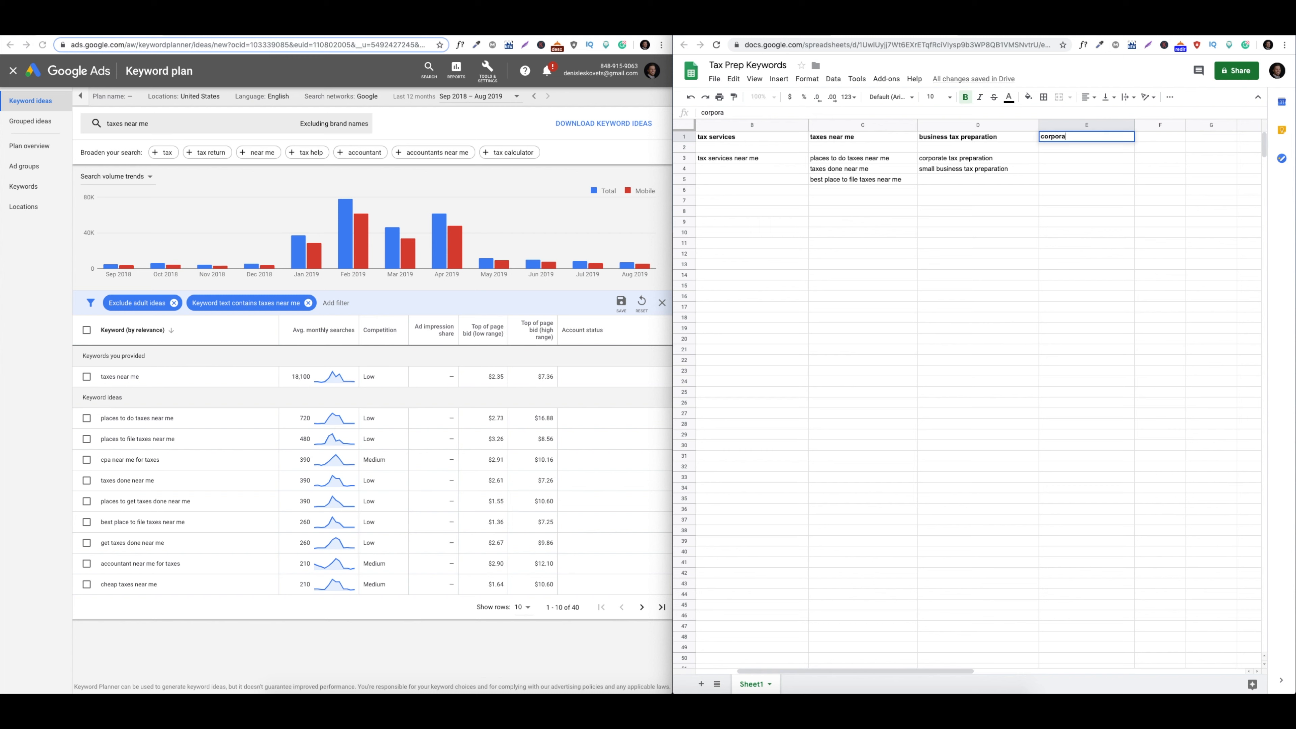
type("te tax prepara")
key("BackSpace")
key("BackSpace")
type("aration")
left_click_drag(1137, 180, 1133, 179)
Widen column F and add the heading 'small business tax preparation' in F1
left_click_drag(1185, 126, 1232, 128)
double_click(1160, 137)
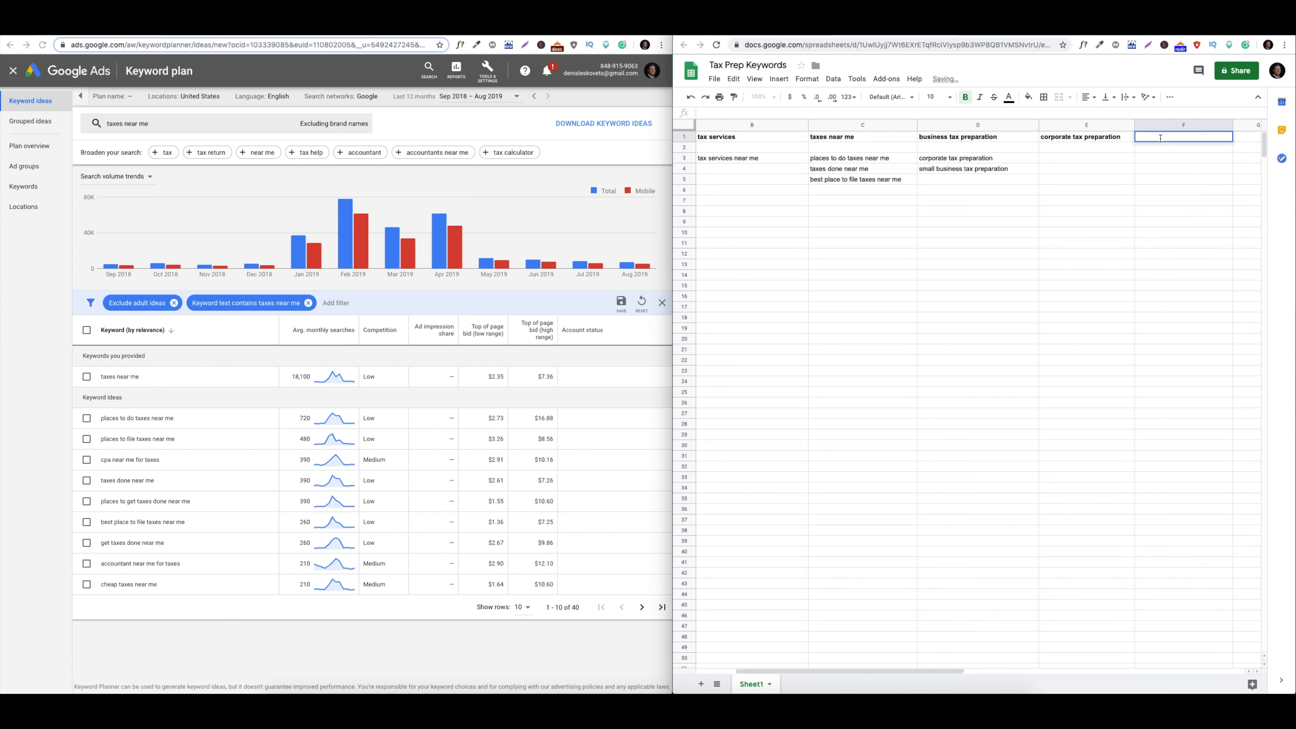
type("small business tax preparation")
left_click(1173, 264)
left_click_drag(1236, 125, 1239, 126)
left_click(1173, 220)
Delete the small business and corporate tax preparation entries from D4 and D3
left_click(974, 171)
key("Delete")
left_click(971, 162)
key("Delete")
left_click(943, 256)
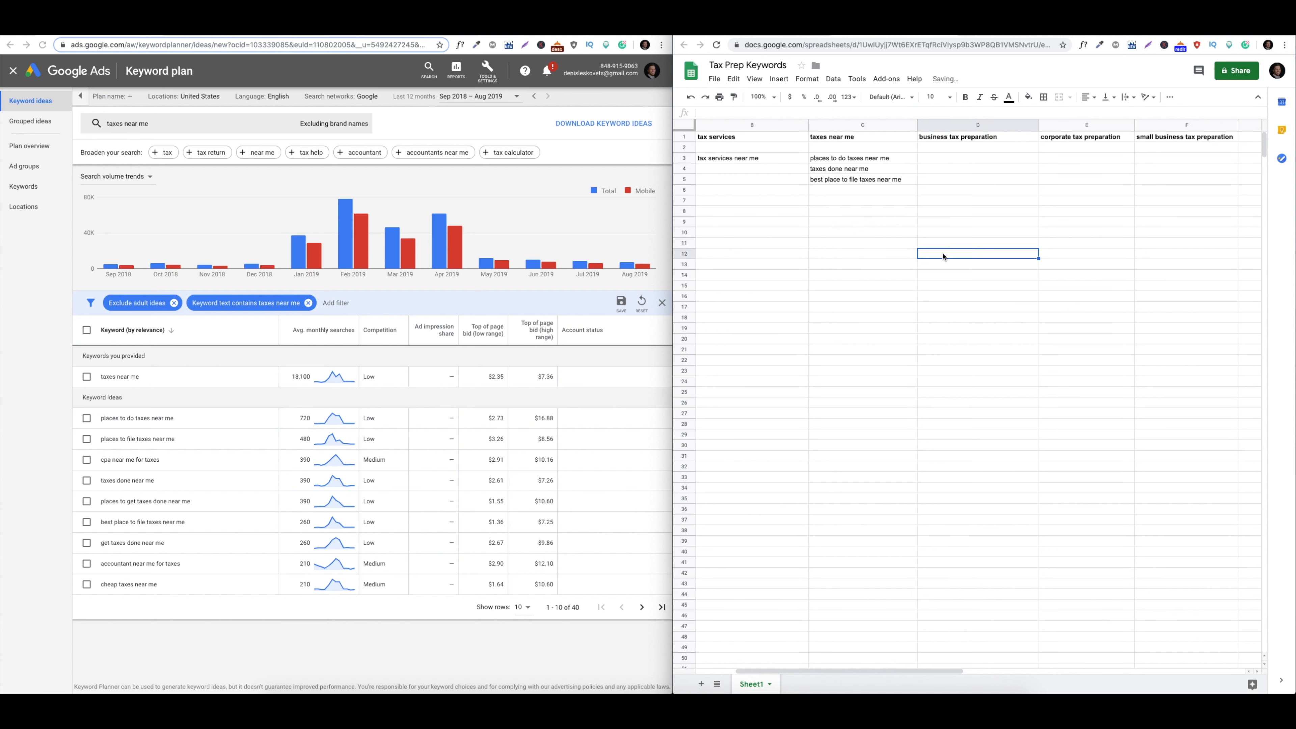
scroll(937, 203, "left", 2)
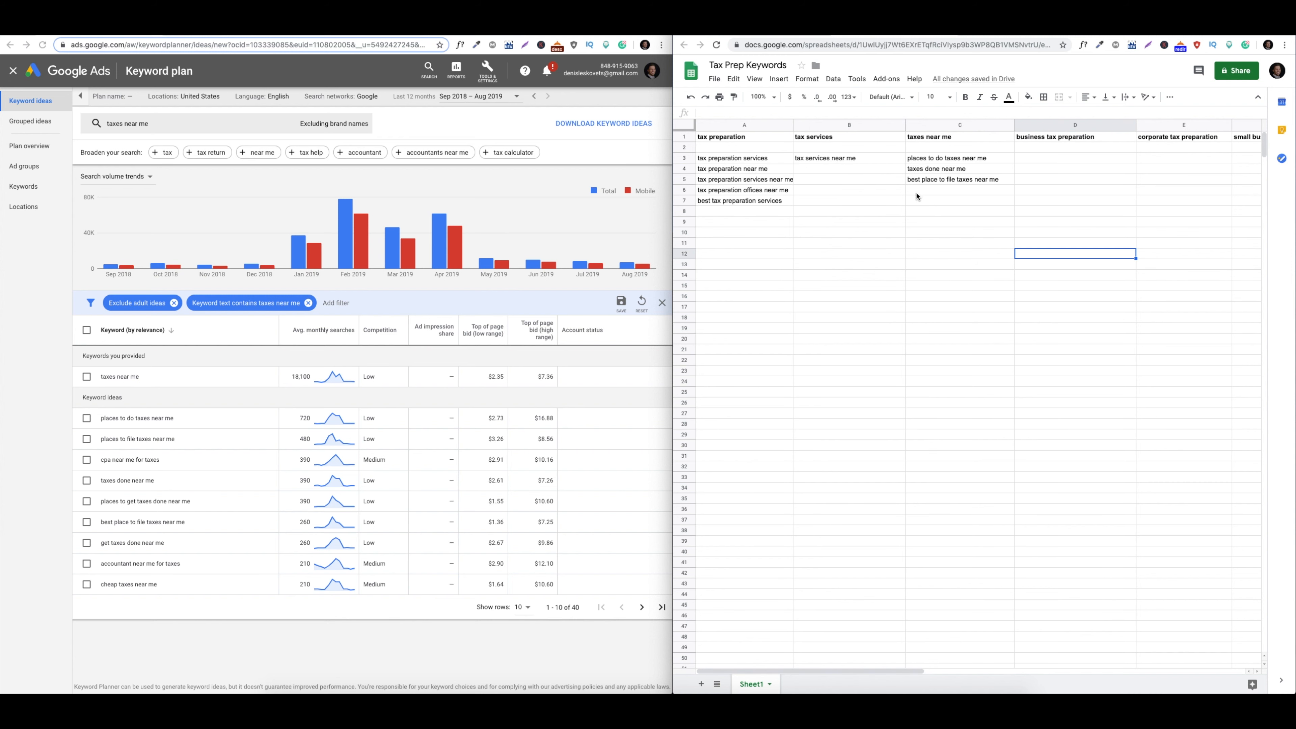
scroll(1001, 145, "right", 1)
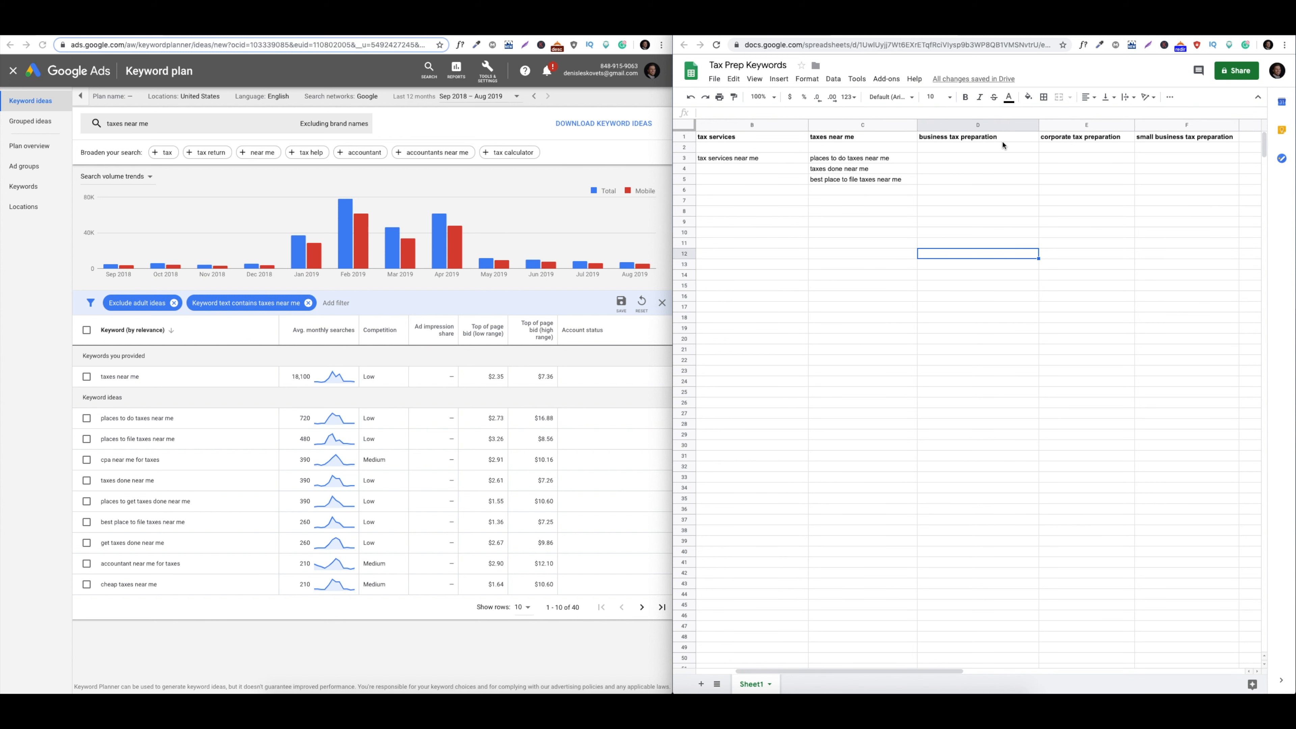
scroll(1001, 145, "left", 1)
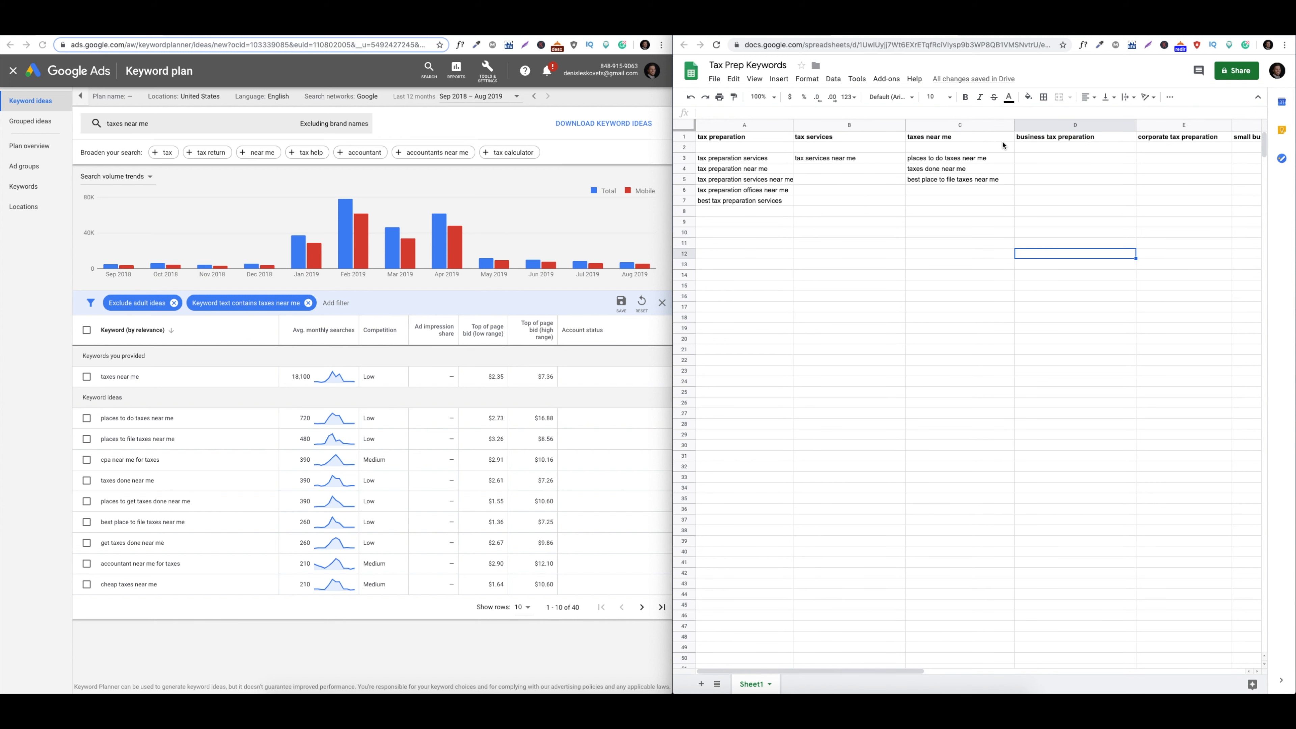
scroll(1001, 145, "right", 1)
Scroll the keyword sheet back to its left side
scroll(1002, 145, "left", 1)
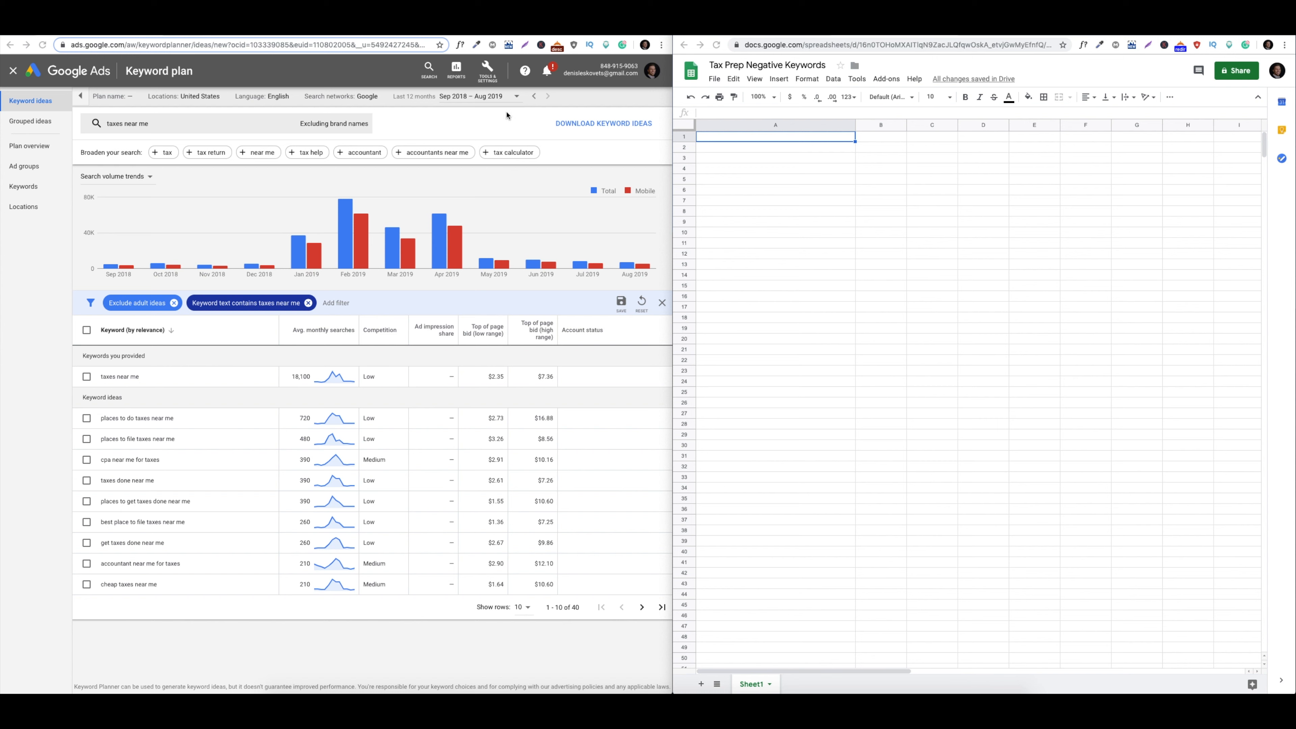
Enter the negatives cheap, careers, guide, job and irs in A1–A5
double_click(714, 138)
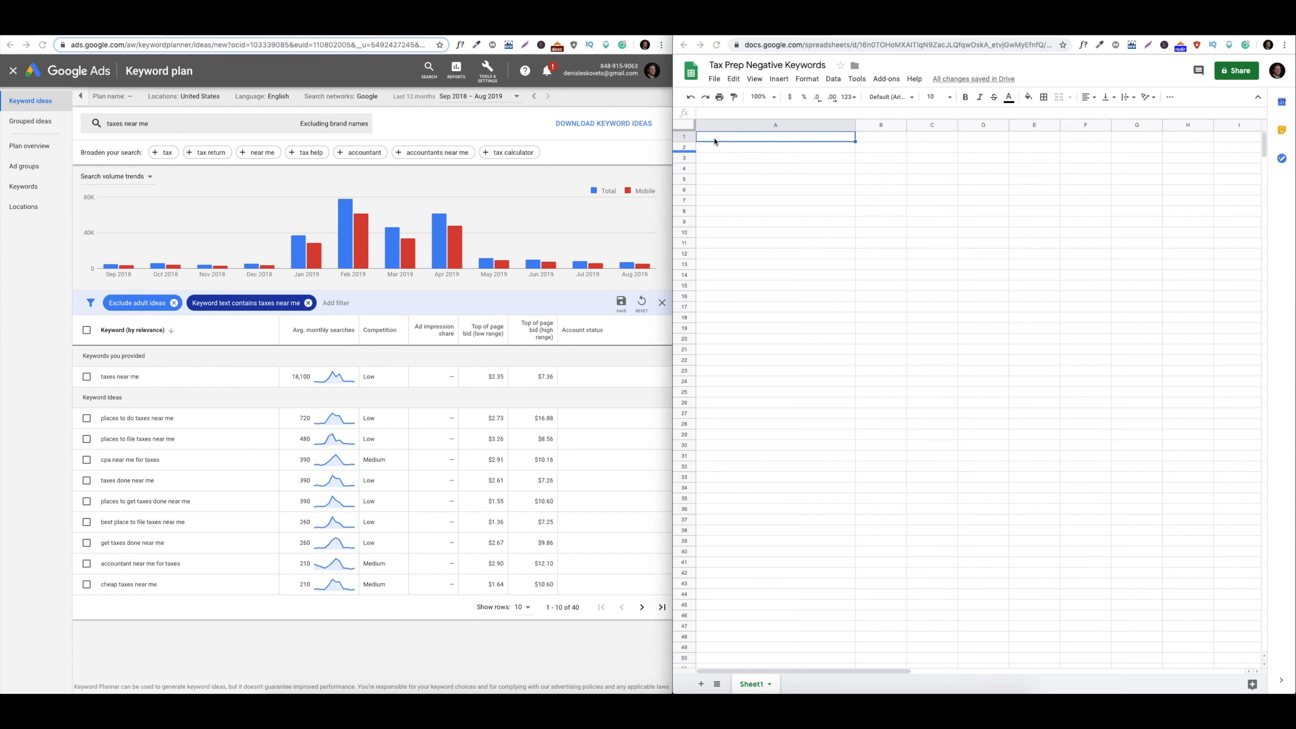
type("cheap")
key("Return")
type("cae")
type("reers")
key("Return")
type("guide")
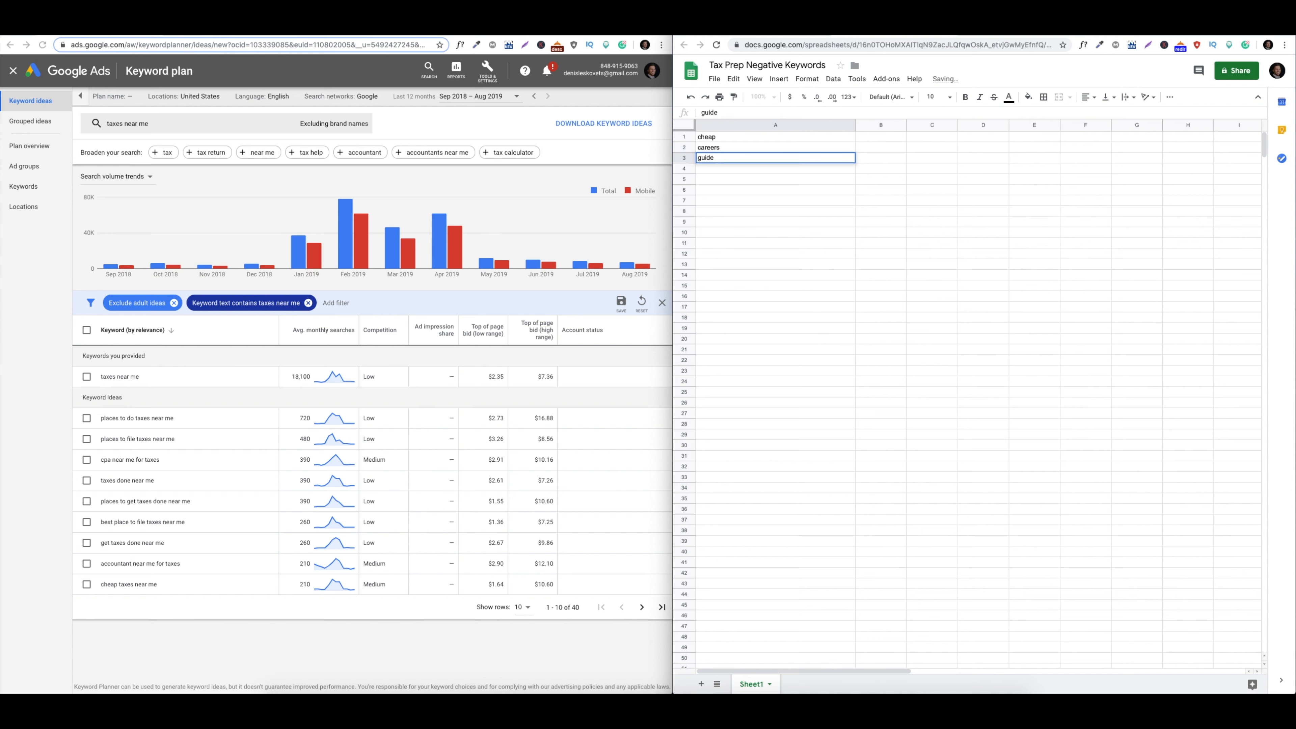
key("Return")
type("job")
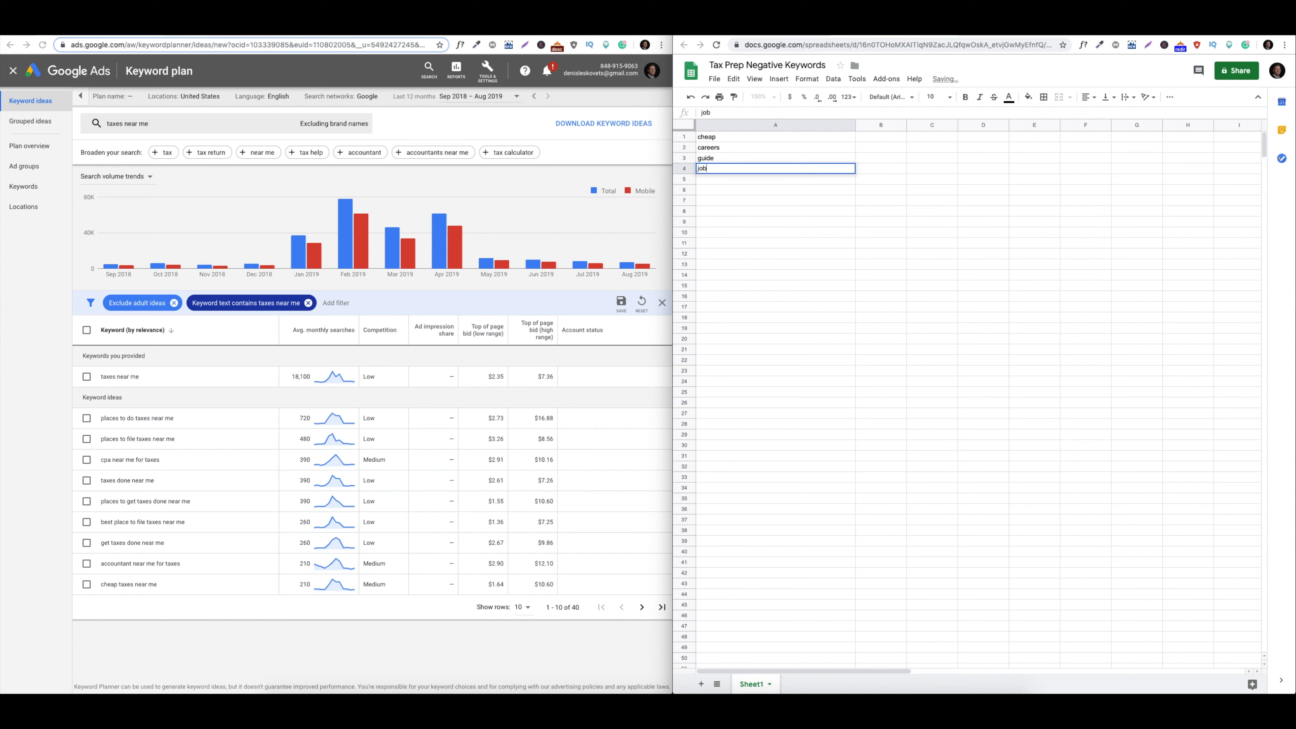
key("Return")
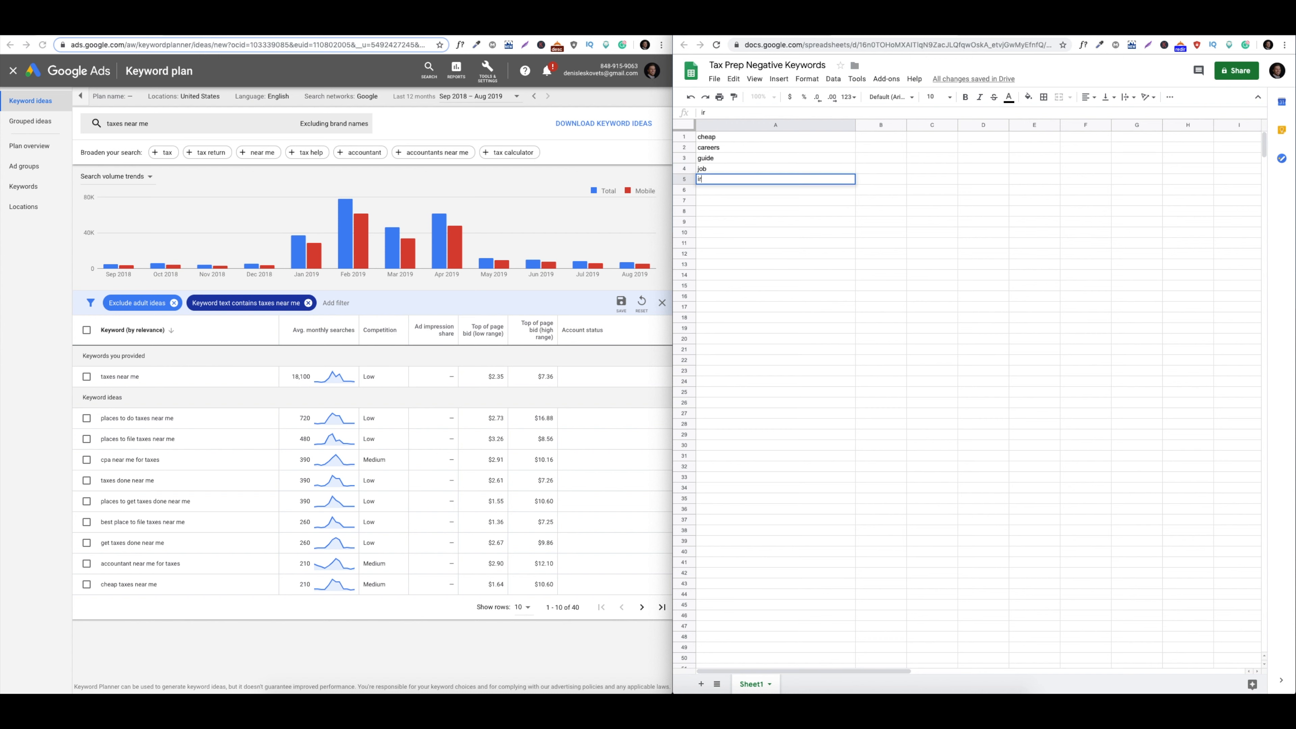
type("irs")
key("Return")
Add irs customer service, tax attorney, tax planning and tax resolution in A6–A9
type("irs")
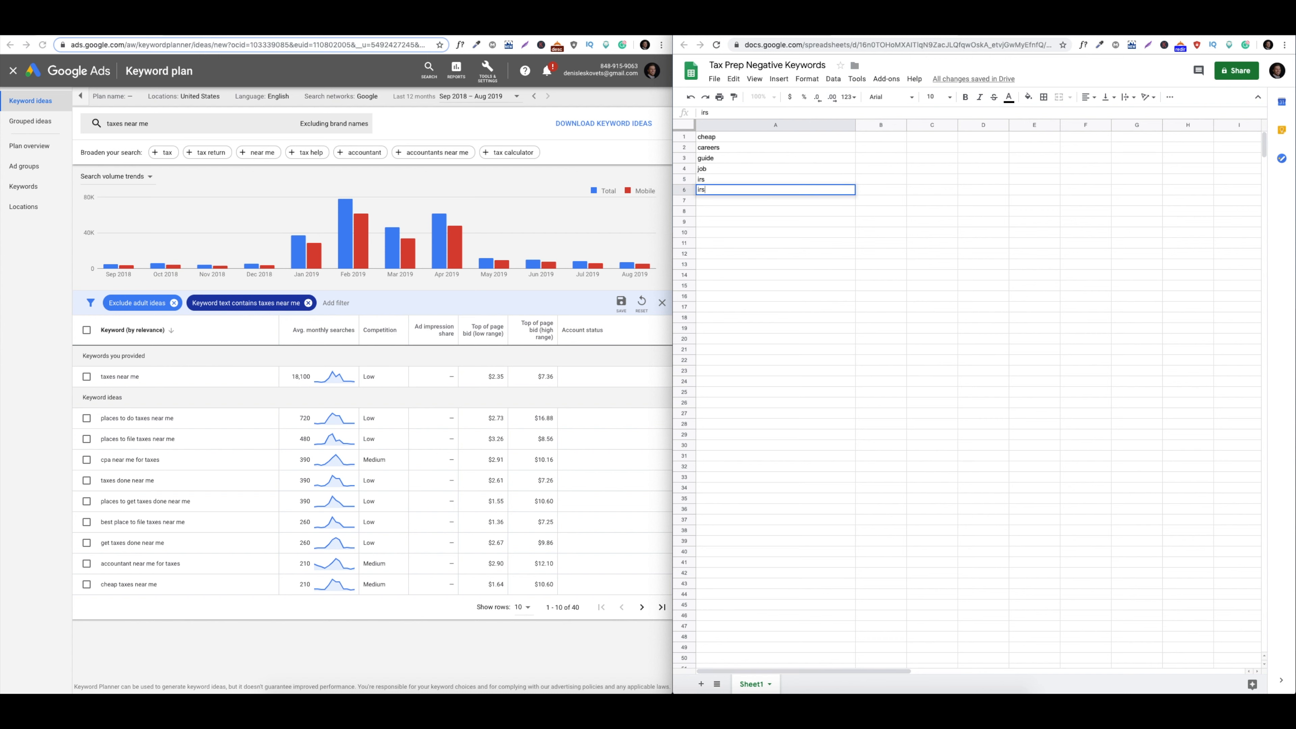
type(" customer service")
key("Return")
type("tax attorney")
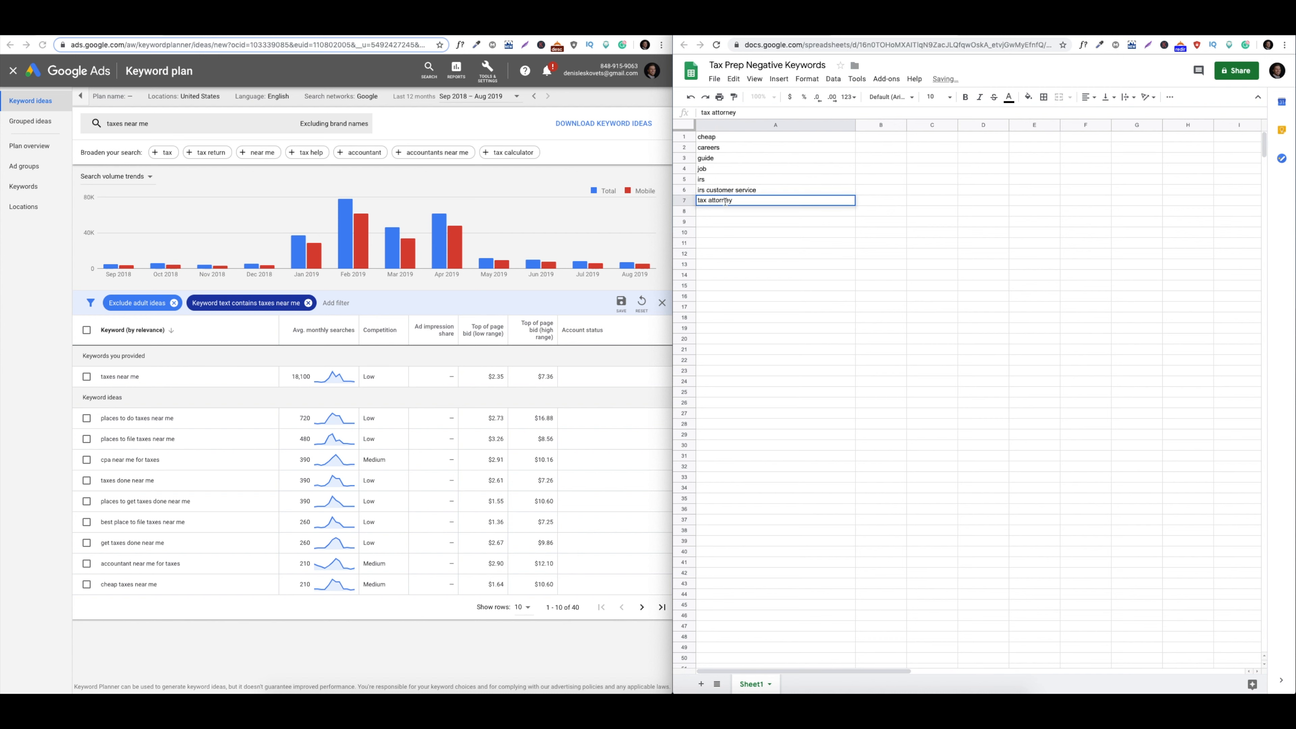
key("Return")
type("tax pa")
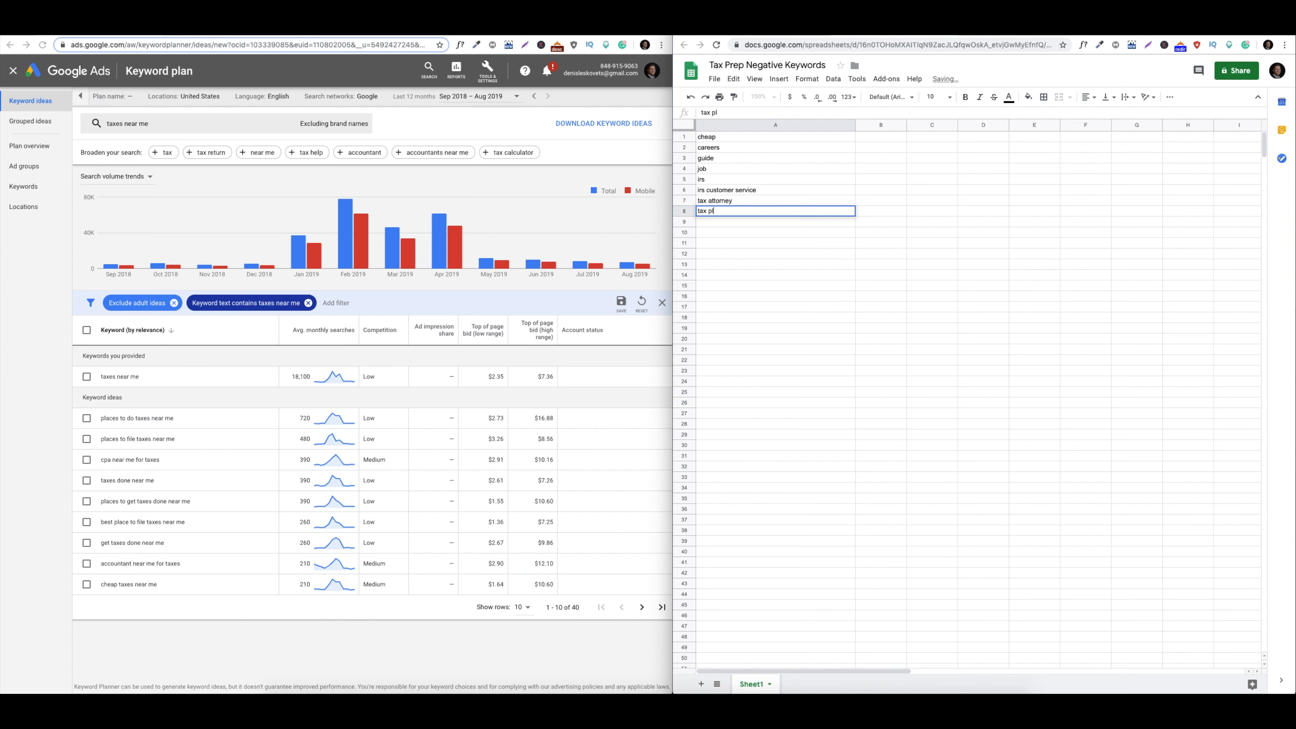
type("anning")
key("Return")
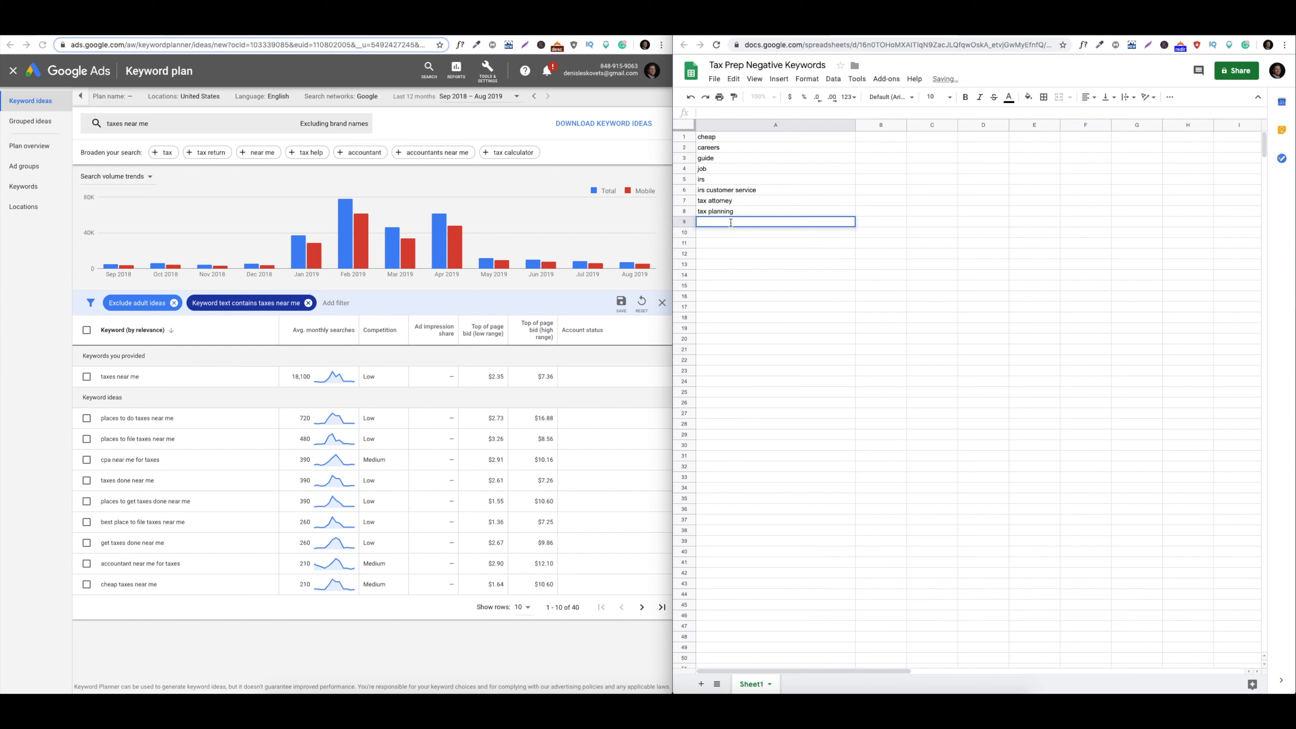
type("tax reosl")
type("solution")
left_click(731, 231)
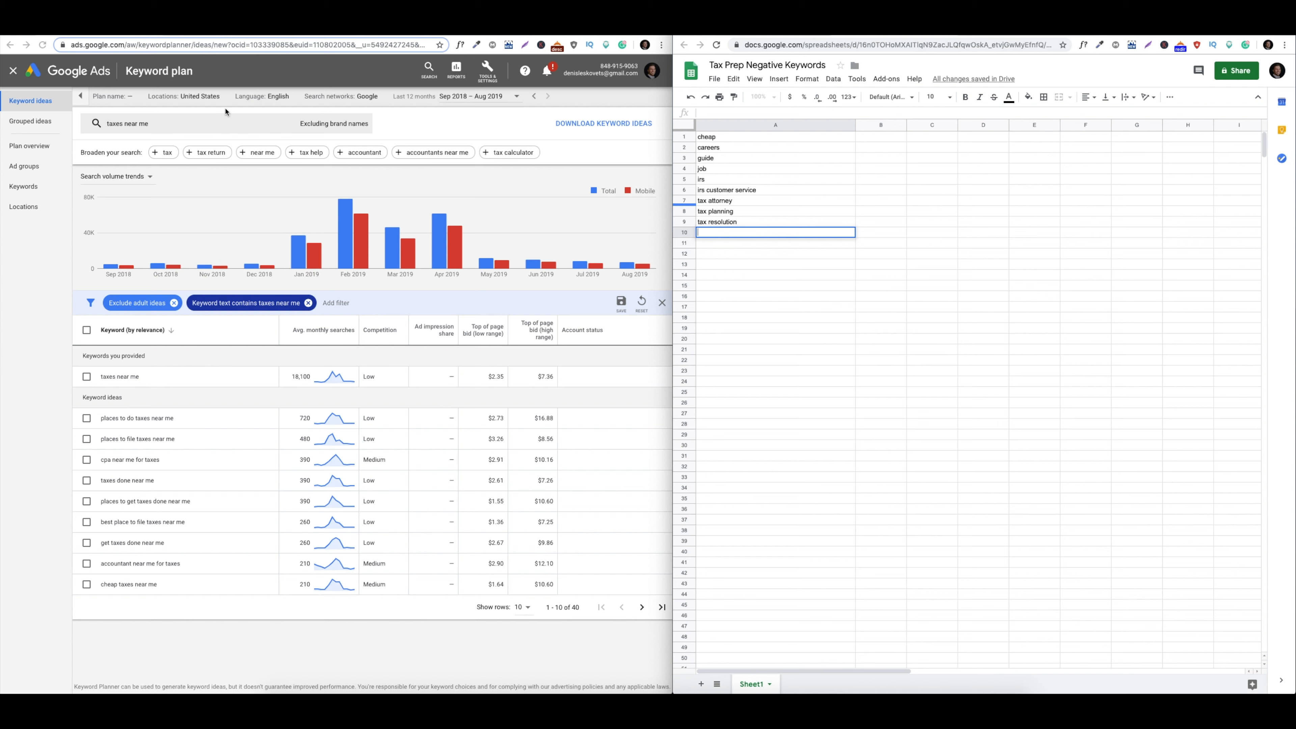
Run a new Discover new keywords search for 'tax preparation' with brand names included
left_click(13, 70)
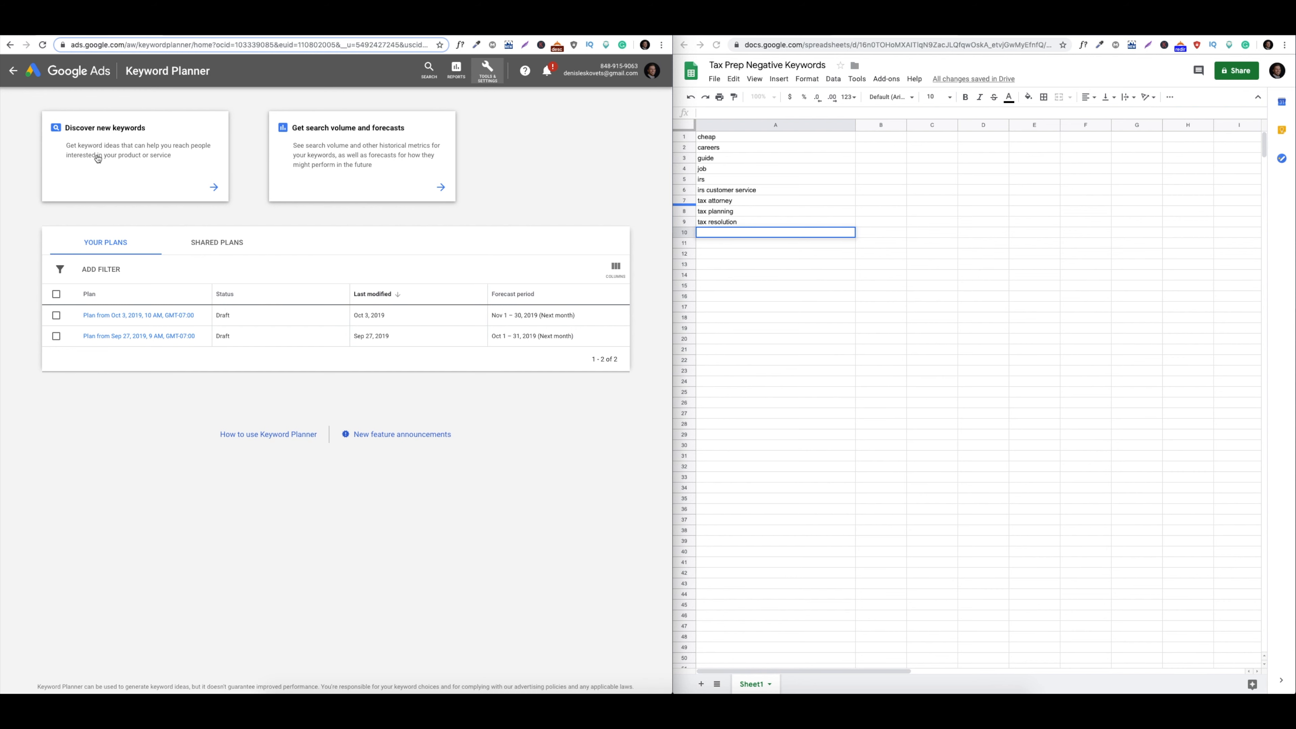
left_click(99, 159)
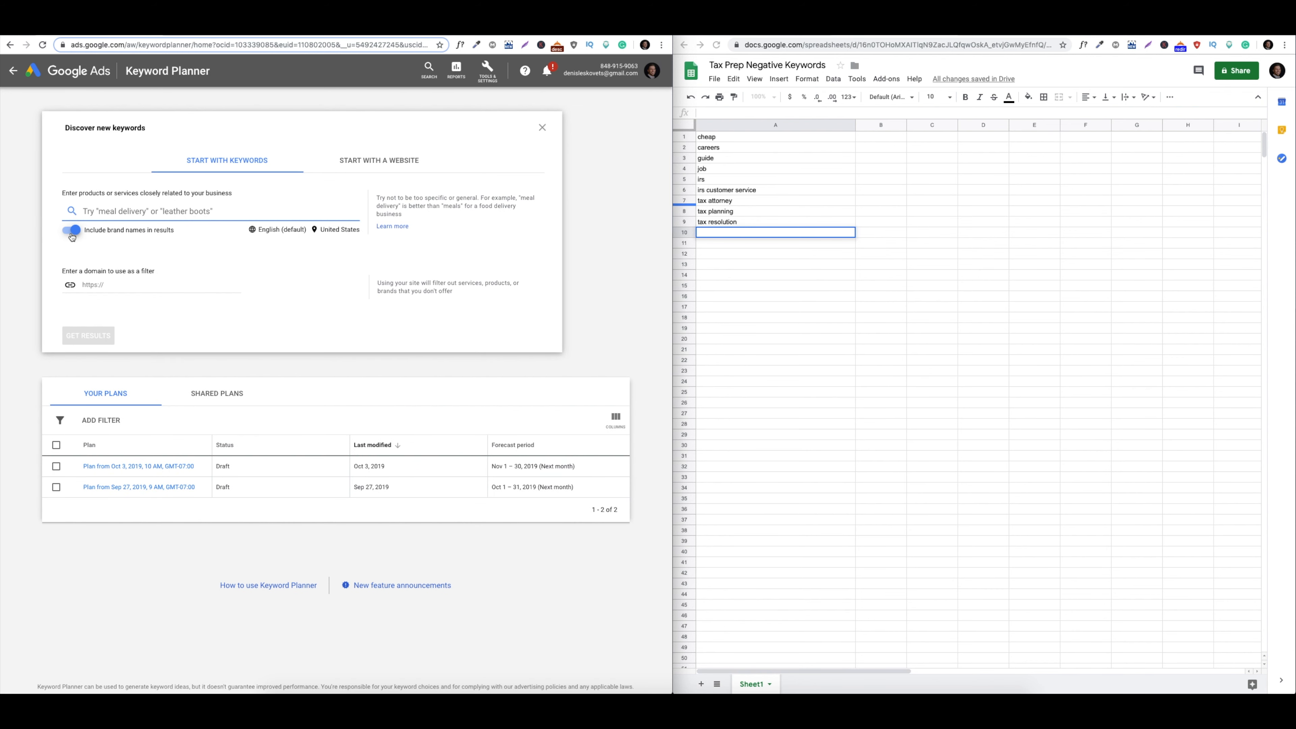
left_click(72, 233)
left_click(135, 213)
left_click(72, 230)
left_click(132, 211)
type("ta")
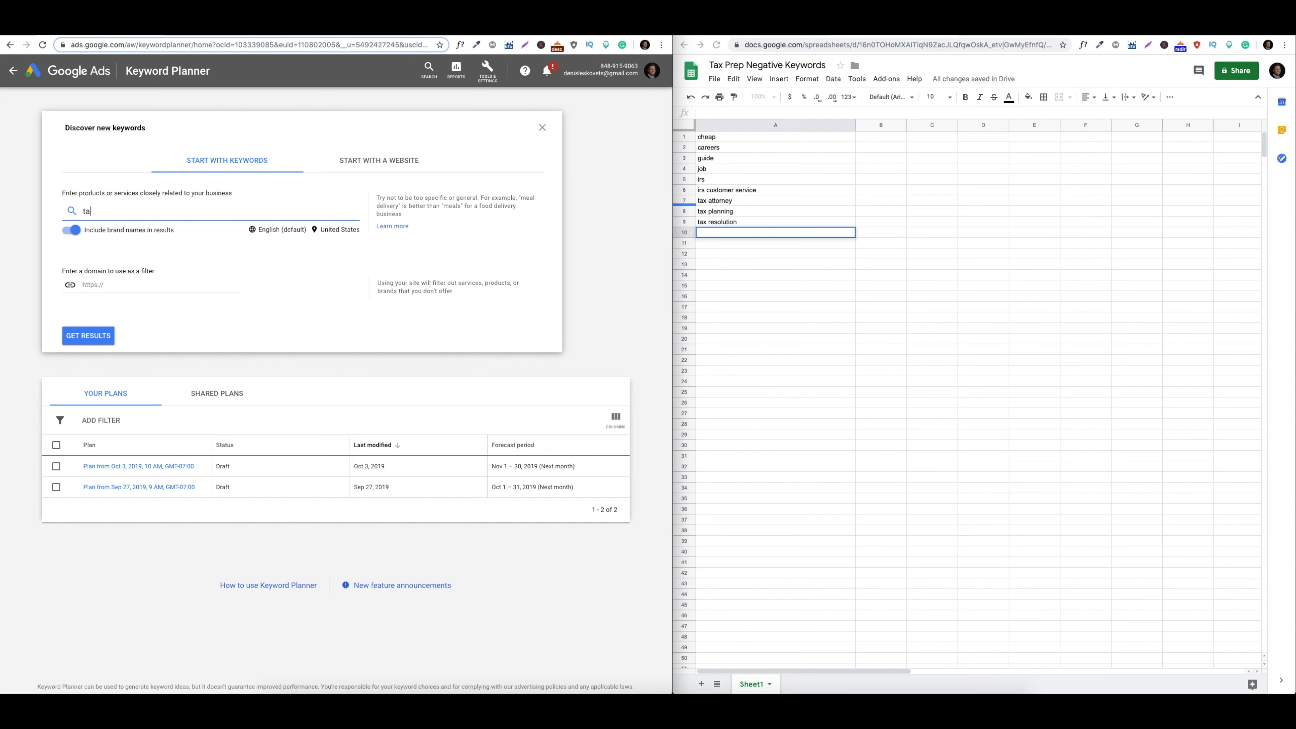
type("x preparation")
left_click(89, 335)
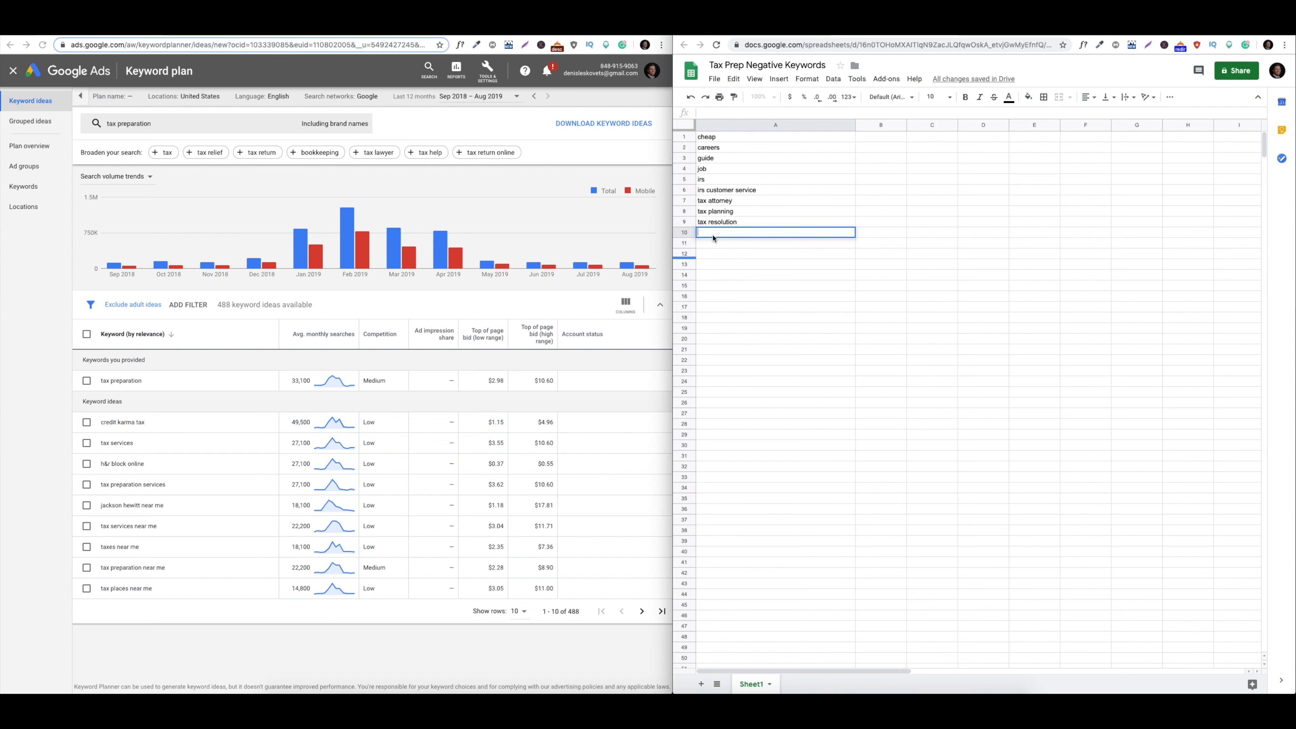
Copy the keyword ideas 'credit karma tax' and 'h&r block online' into cells A10 and A11
left_click_drag(158, 423, 101, 424)
key("ctrl+c")
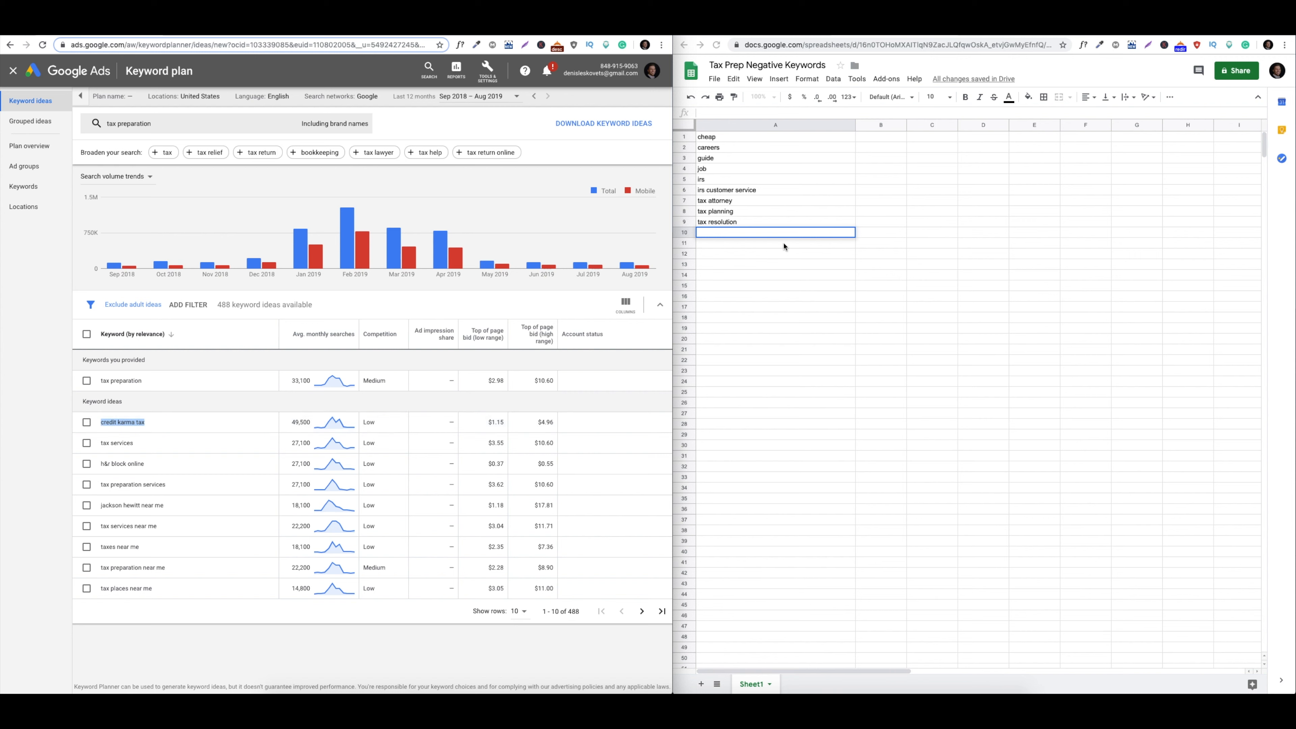
double_click(773, 234)
key("ctrl+v")
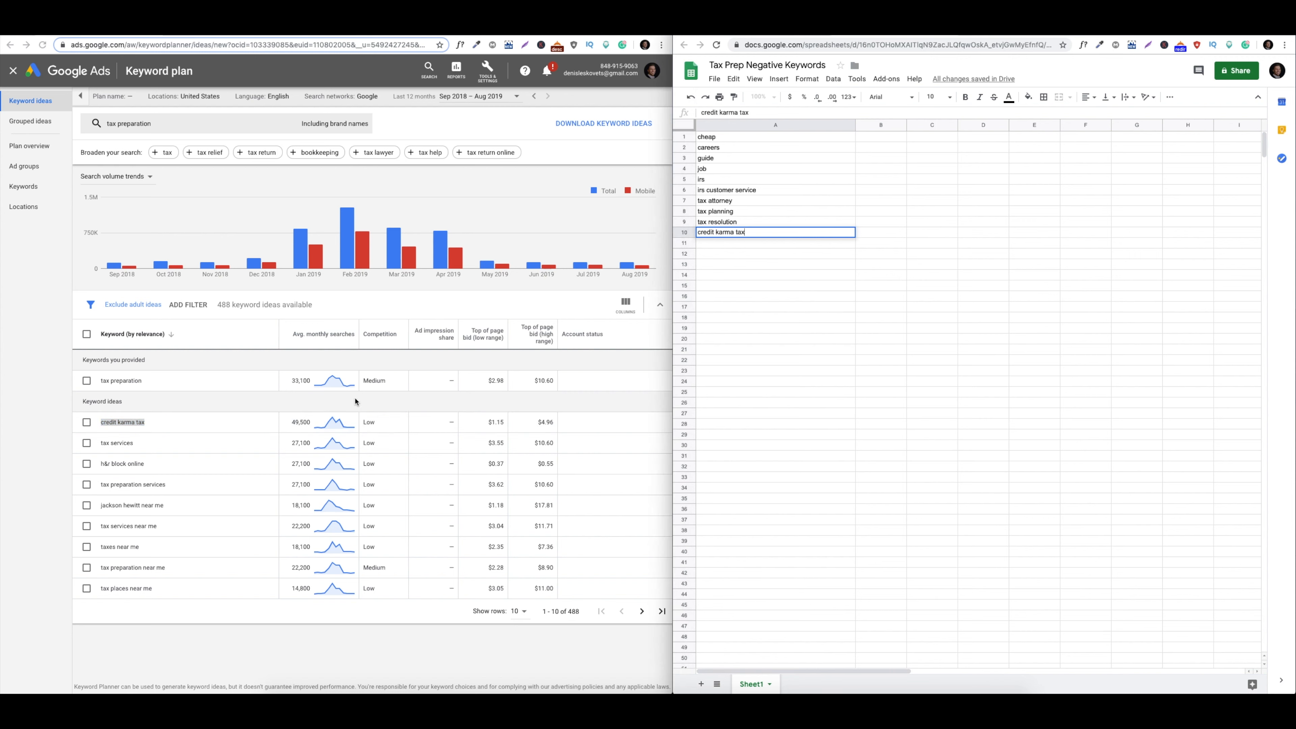
left_click(167, 437)
left_click_drag(157, 466, 99, 465)
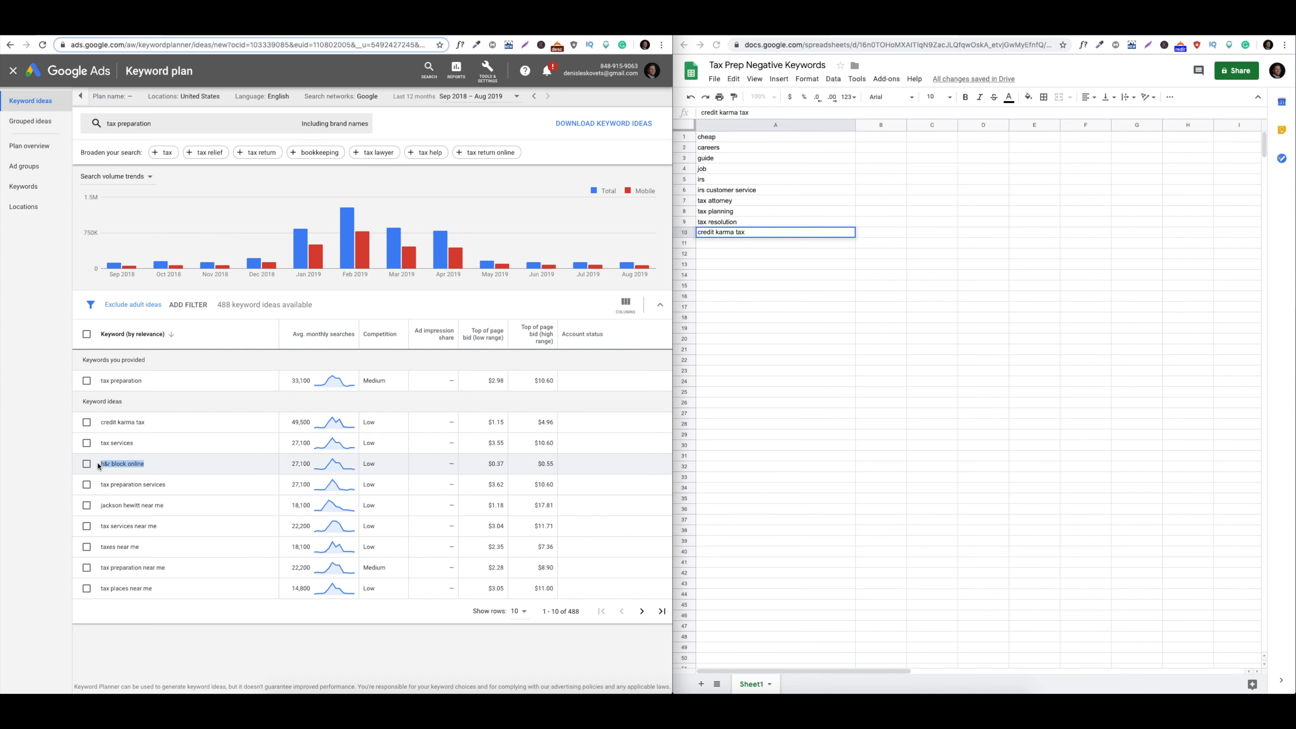
key("ctrl+c")
double_click(775, 243)
key("ctrl+v")
left_click(179, 491)
Add the keyword idea 'jackson hewitt near me' to cell A12
left_click(172, 511)
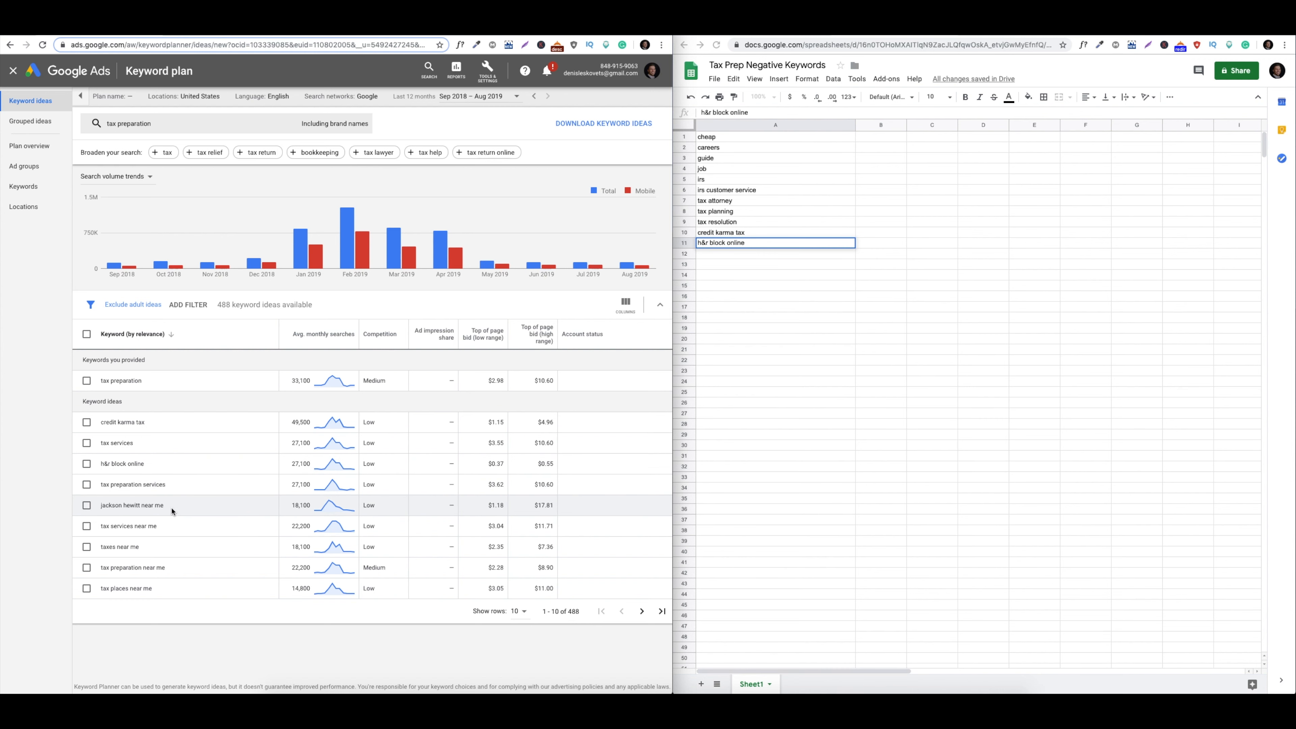
left_click_drag(183, 510, 99, 509)
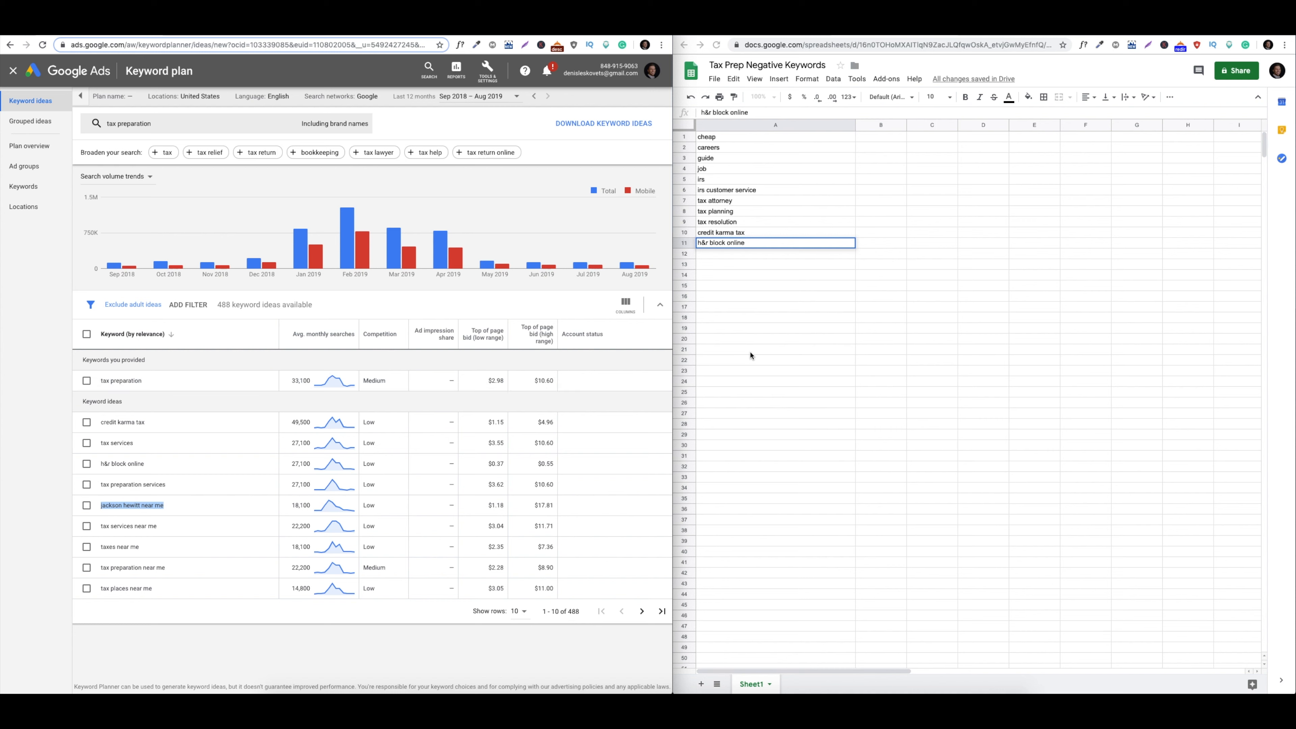
key("ctrl+c")
left_click(749, 253)
key("ctrl+v")
left_click(198, 534)
left_click(194, 527)
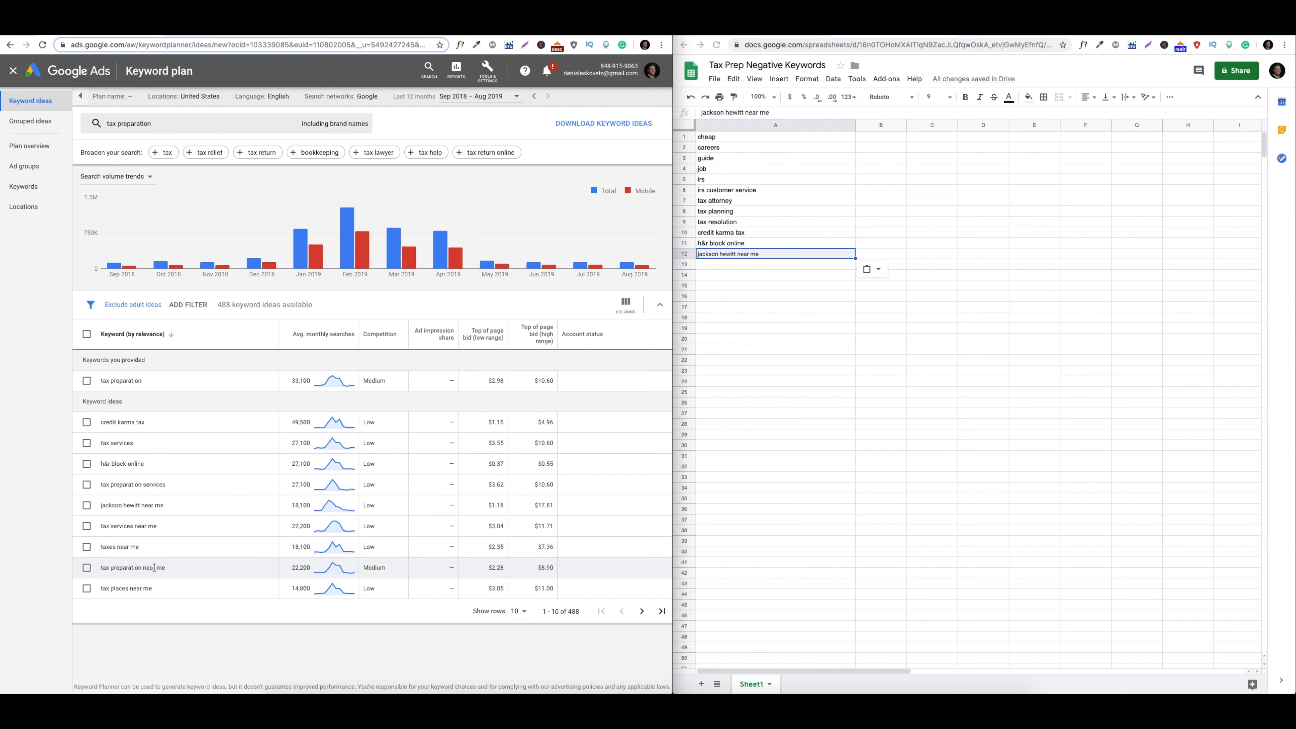
From the next page of ideas, copy 'liberty tax near me' and 'tax help' into A13–A14
left_click(642, 611)
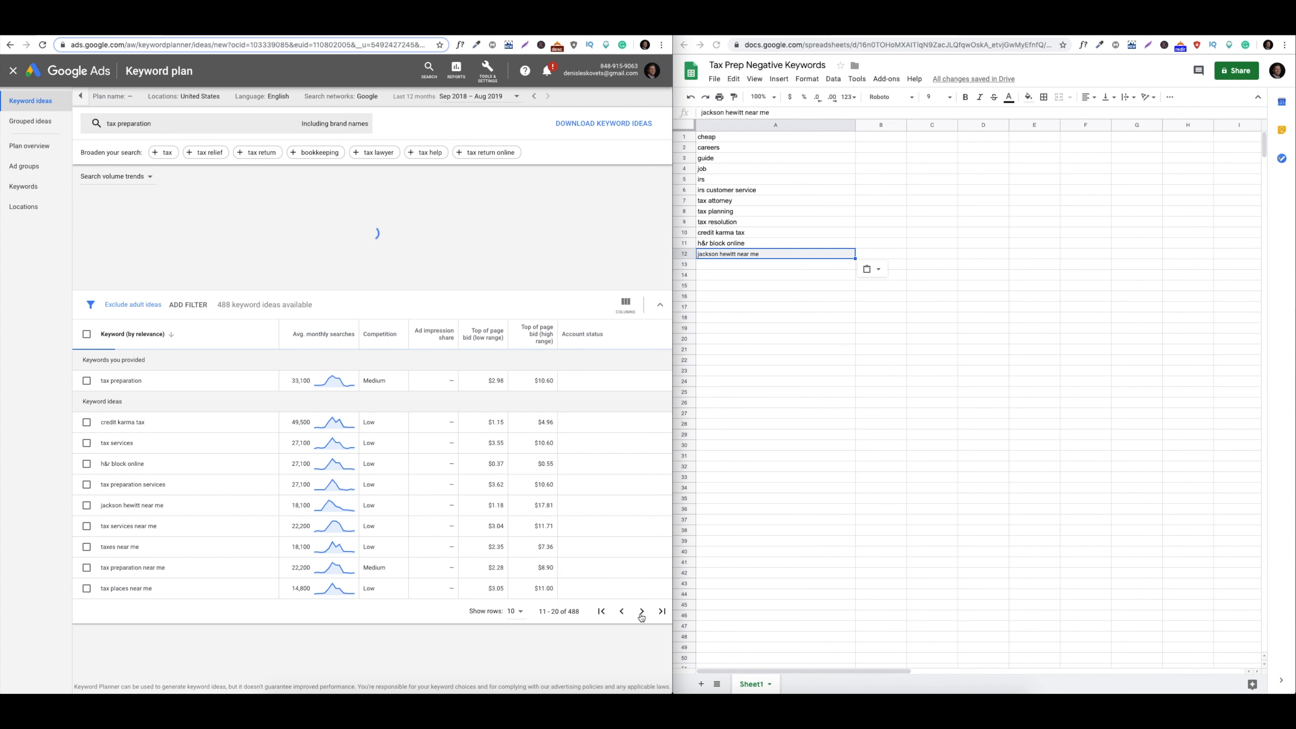
left_click_drag(159, 384, 94, 382)
key("ctrl+c")
left_click(784, 269)
key("ctrl+v")
key("Return")
left_click_drag(124, 402, 101, 402)
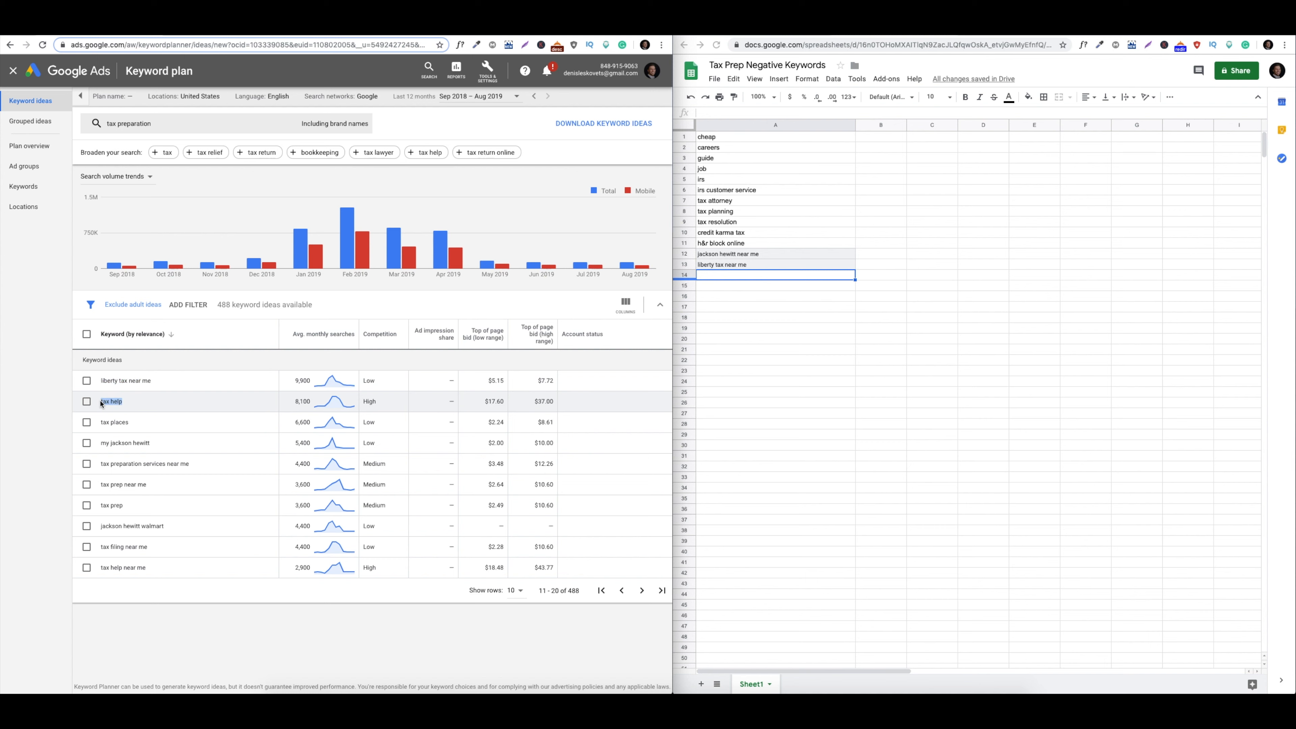
key("ctrl+c")
double_click(730, 276)
key("ctrl+v")
key("Return")
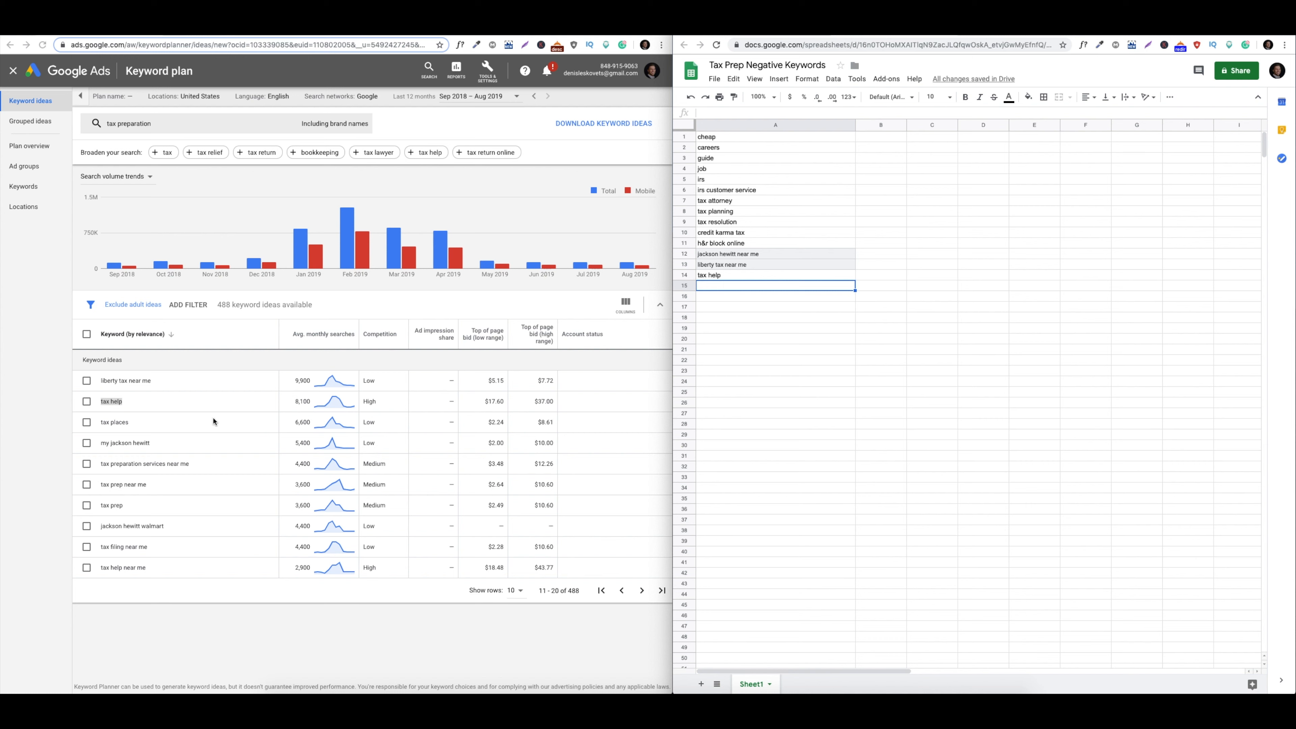
Paste 'my jackson hewitt' and 'jackson hewitt walmart' into A15–A16, then open Tools & Settings
left_click_drag(176, 448, 99, 446)
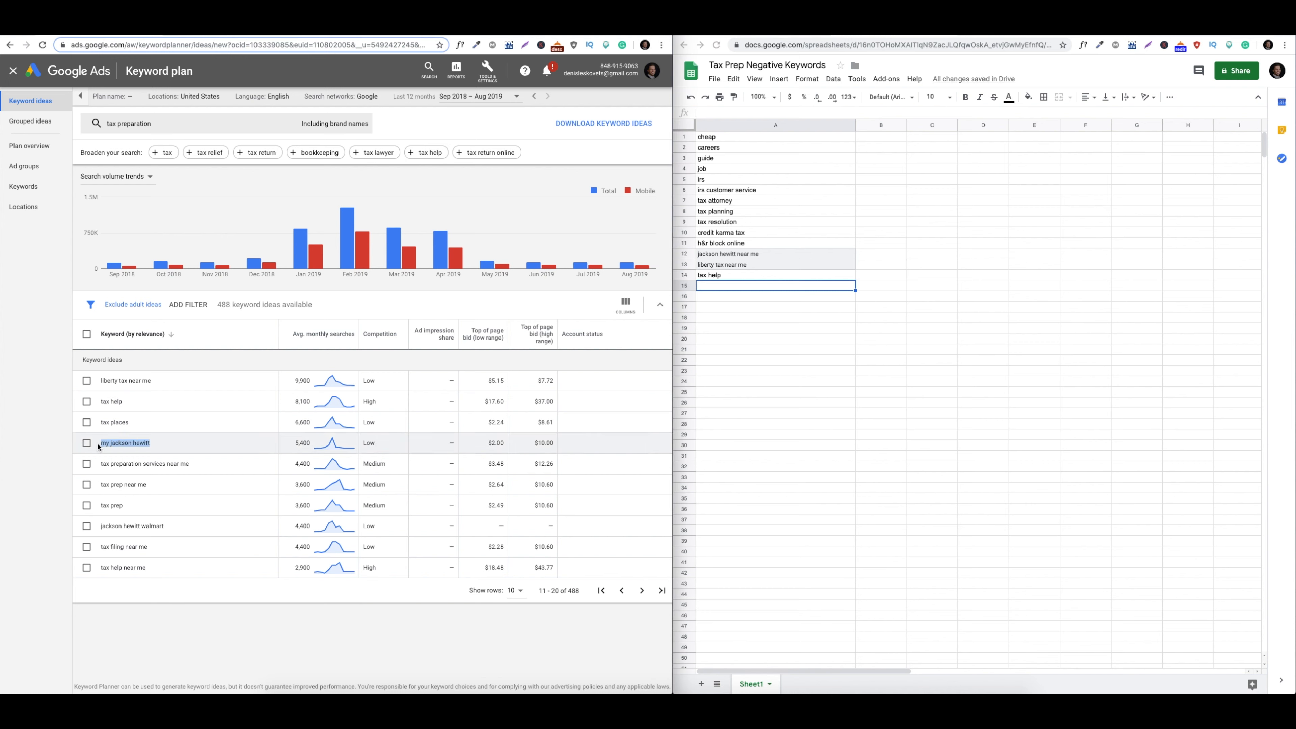
double_click(723, 285)
key("ctrl+v")
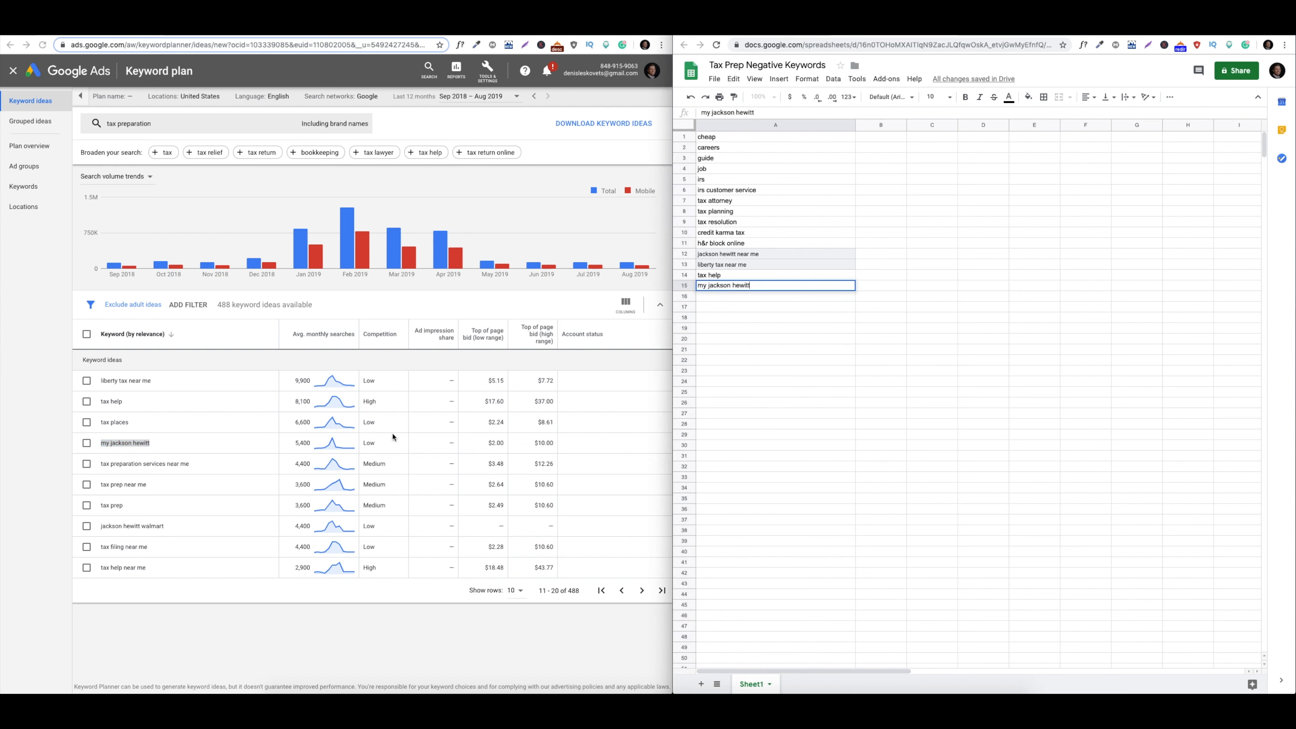
left_click(212, 465)
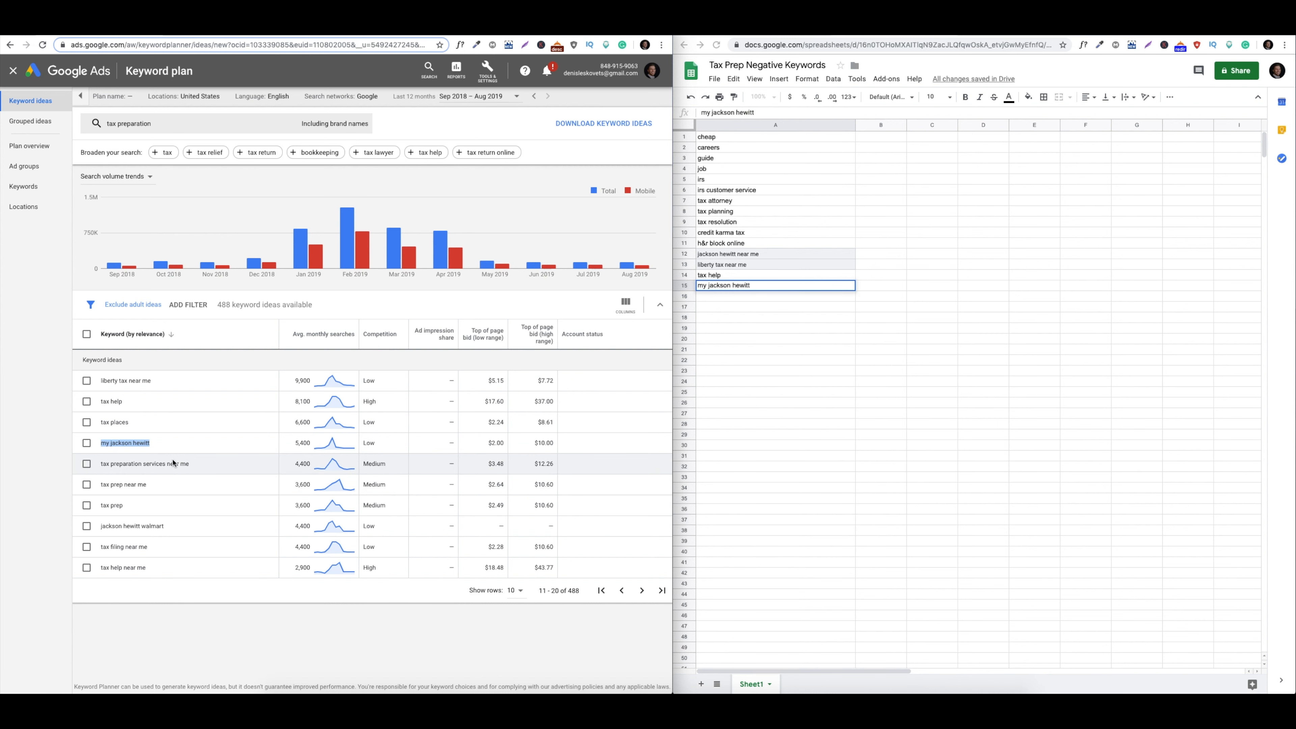
left_click_drag(164, 526, 98, 529)
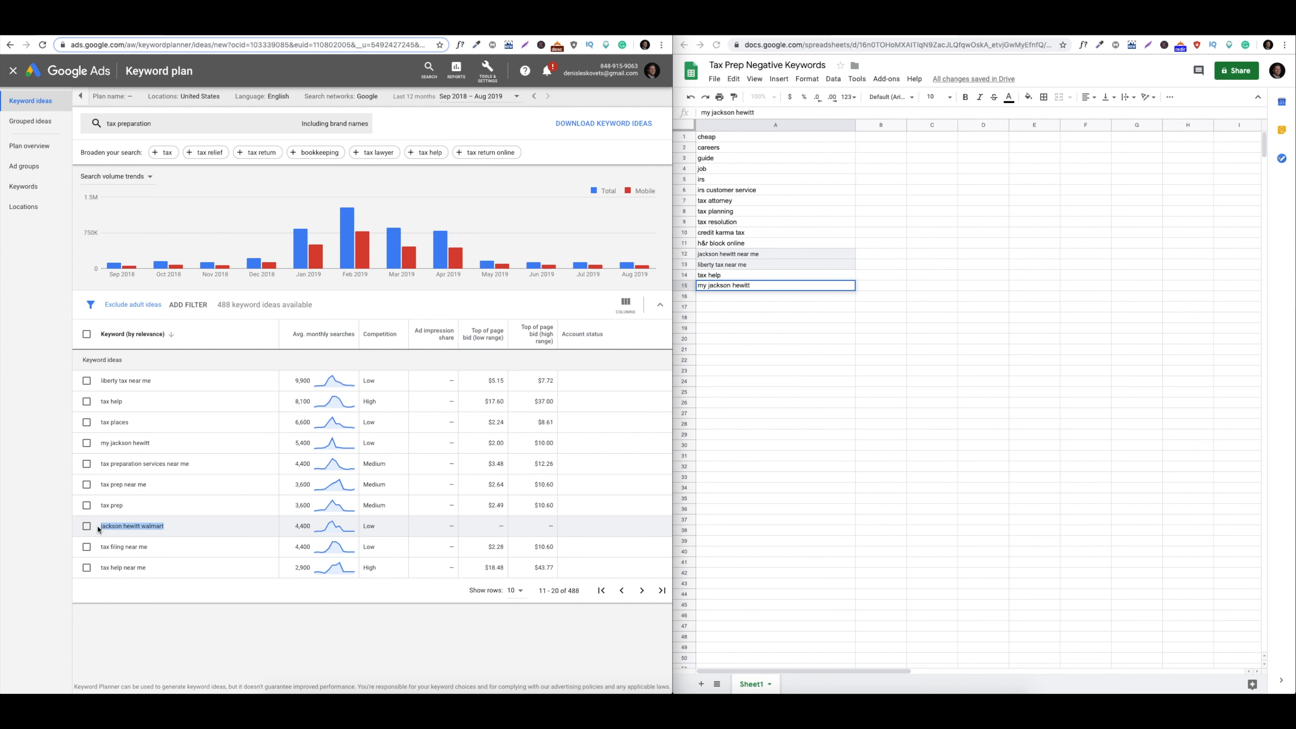
left_click(715, 297)
key("ctrl+v")
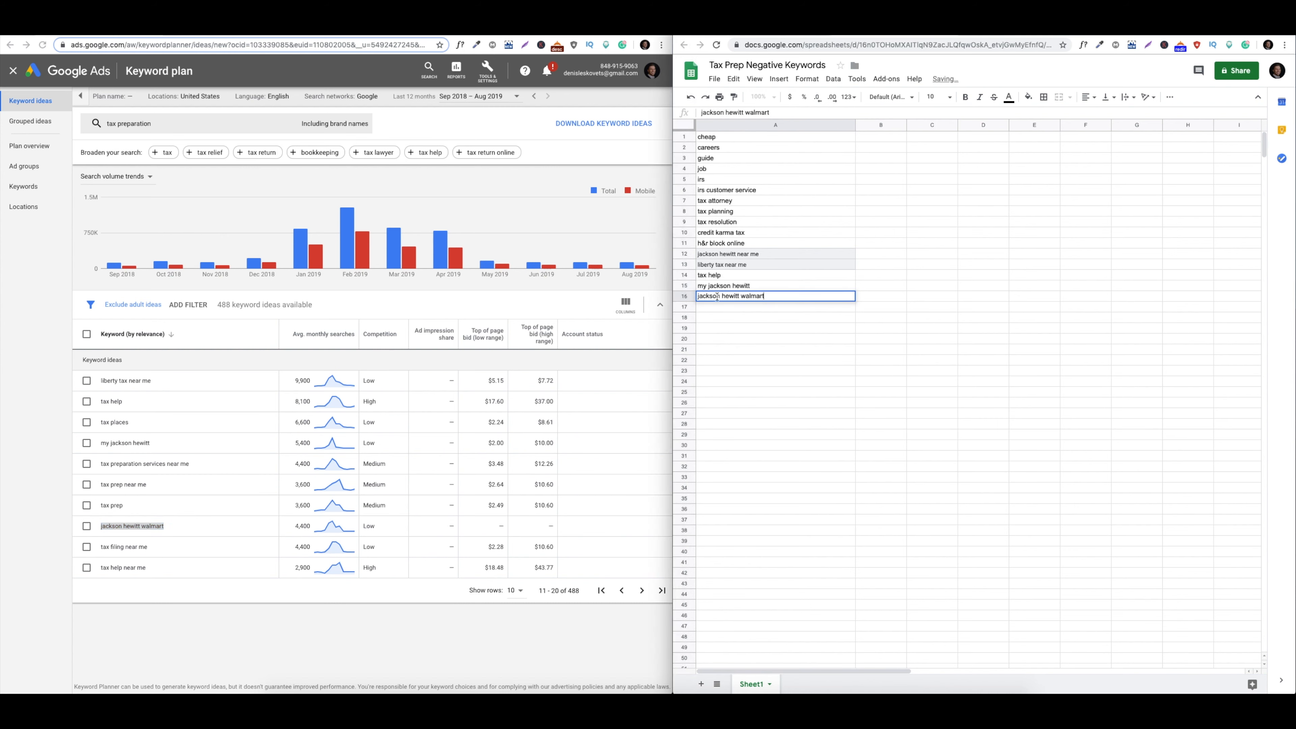
left_click(156, 542)
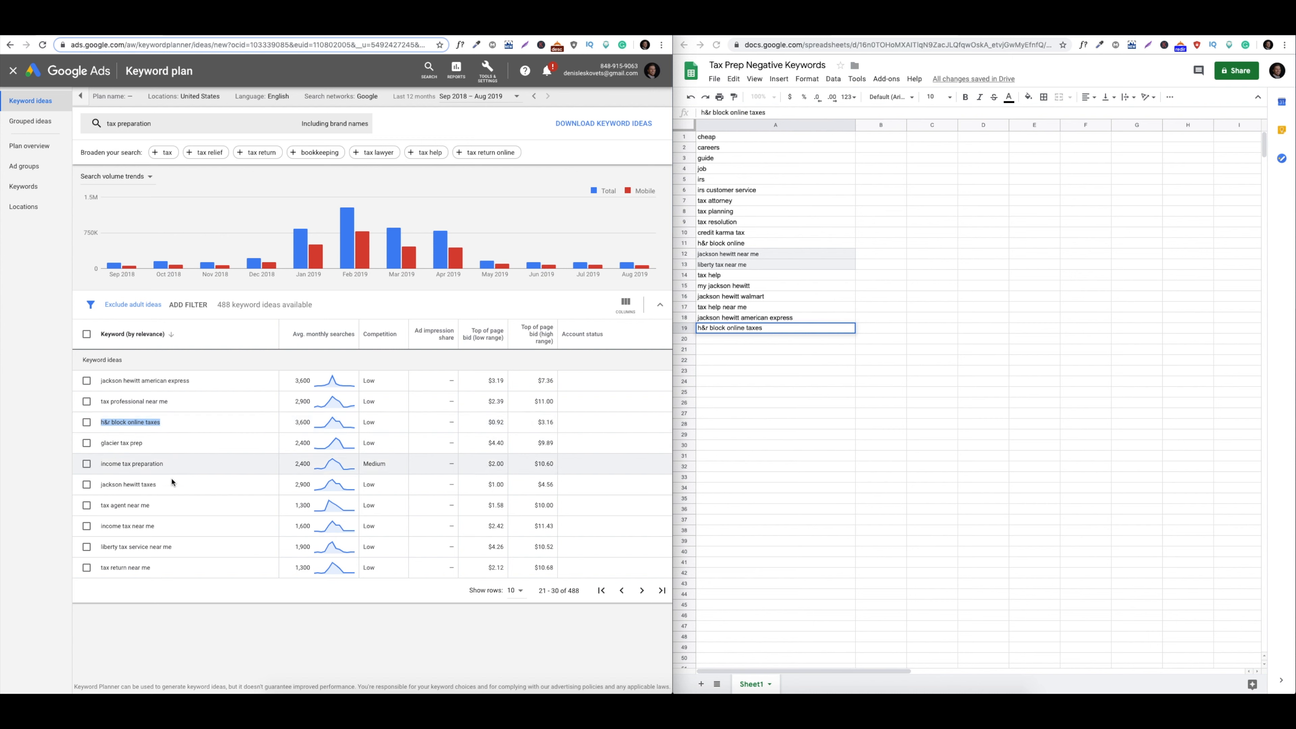
left_click(641, 591)
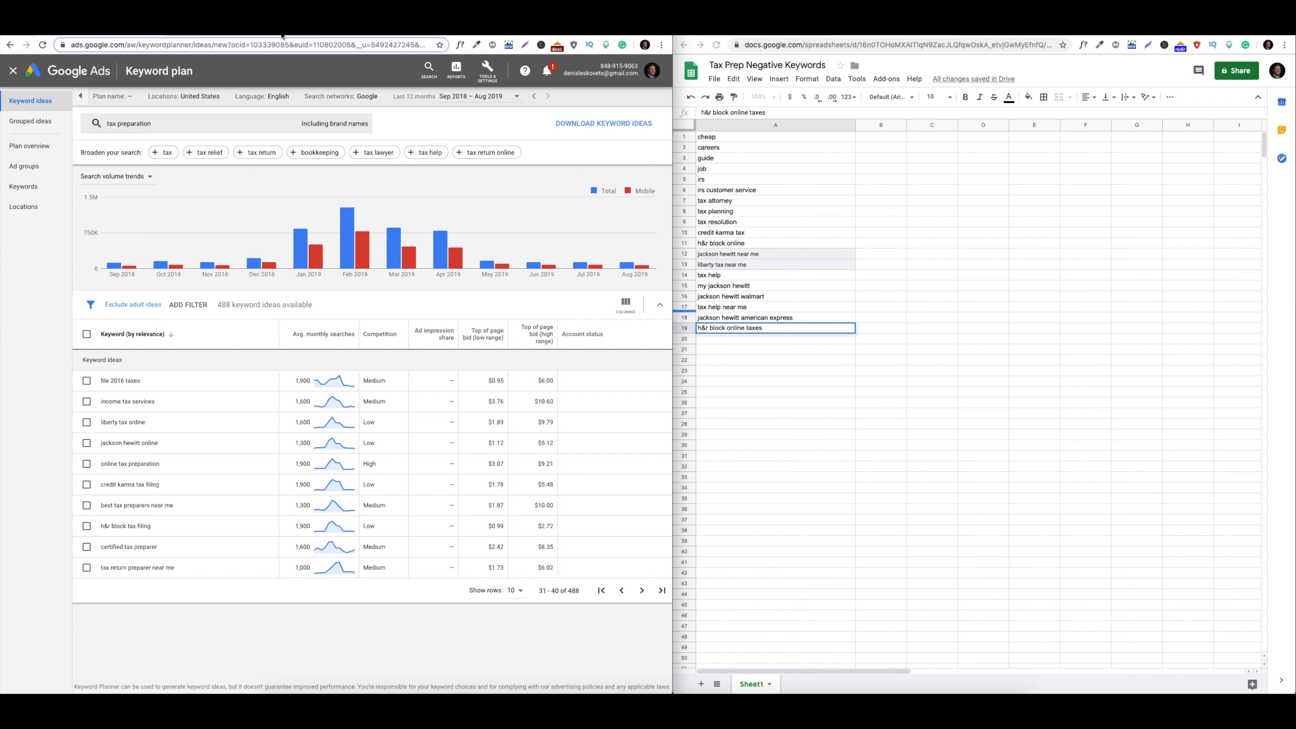
left_click(487, 70)
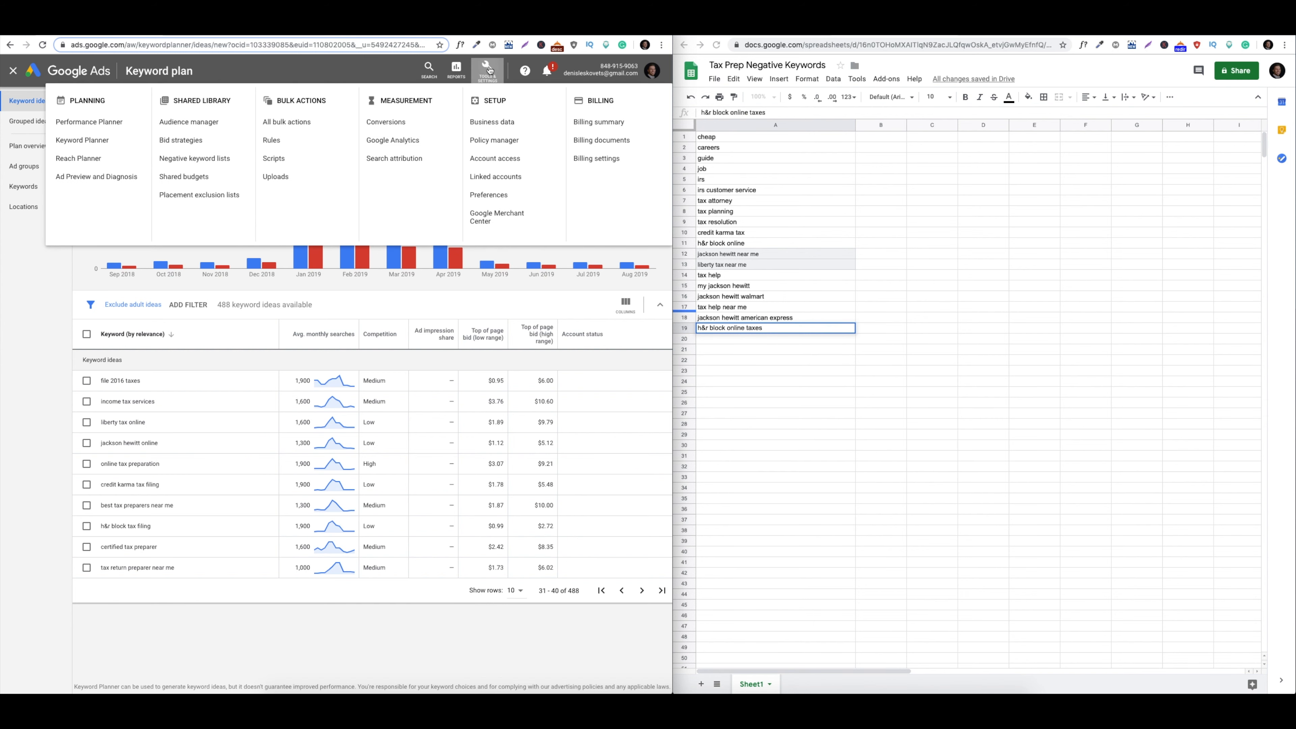
Go to the Tax Prep Leads campaign's Negative Keywords tab, briefly checking Search Terms
left_click(487, 70)
left_click(74, 77)
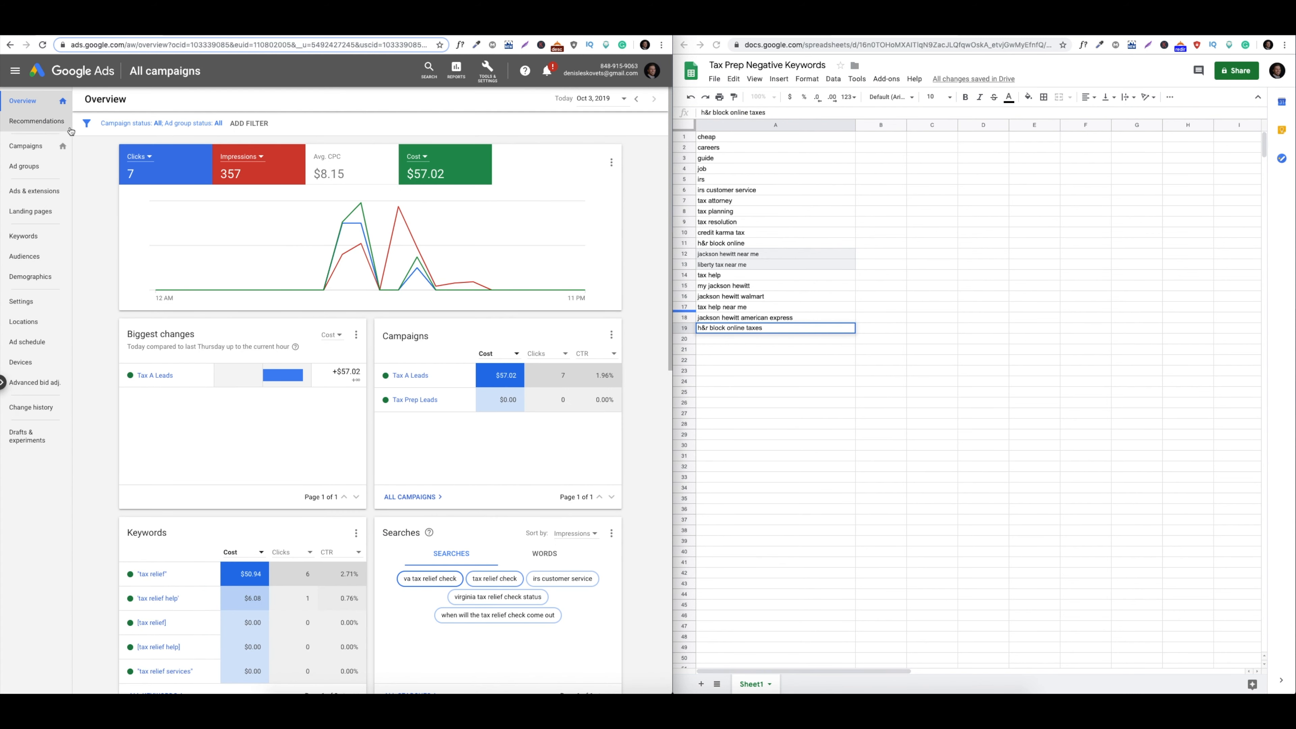
left_click(46, 150)
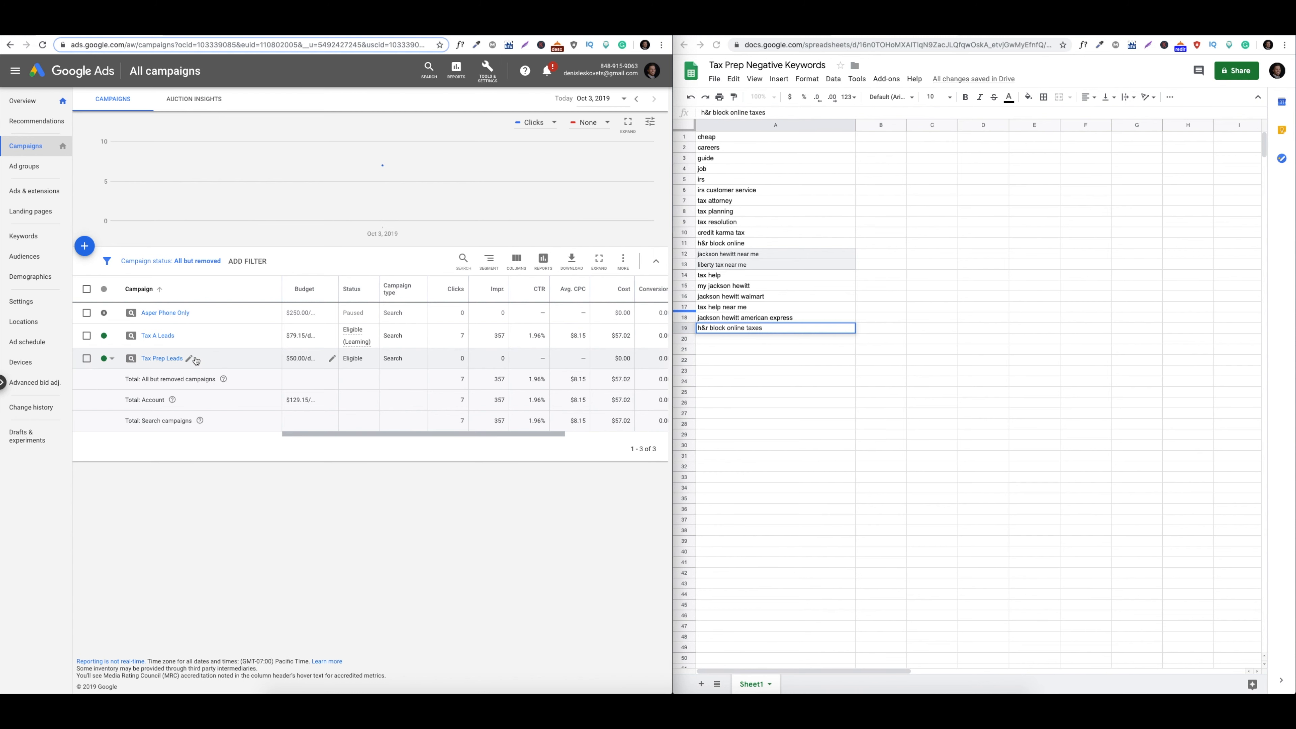
left_click(168, 359)
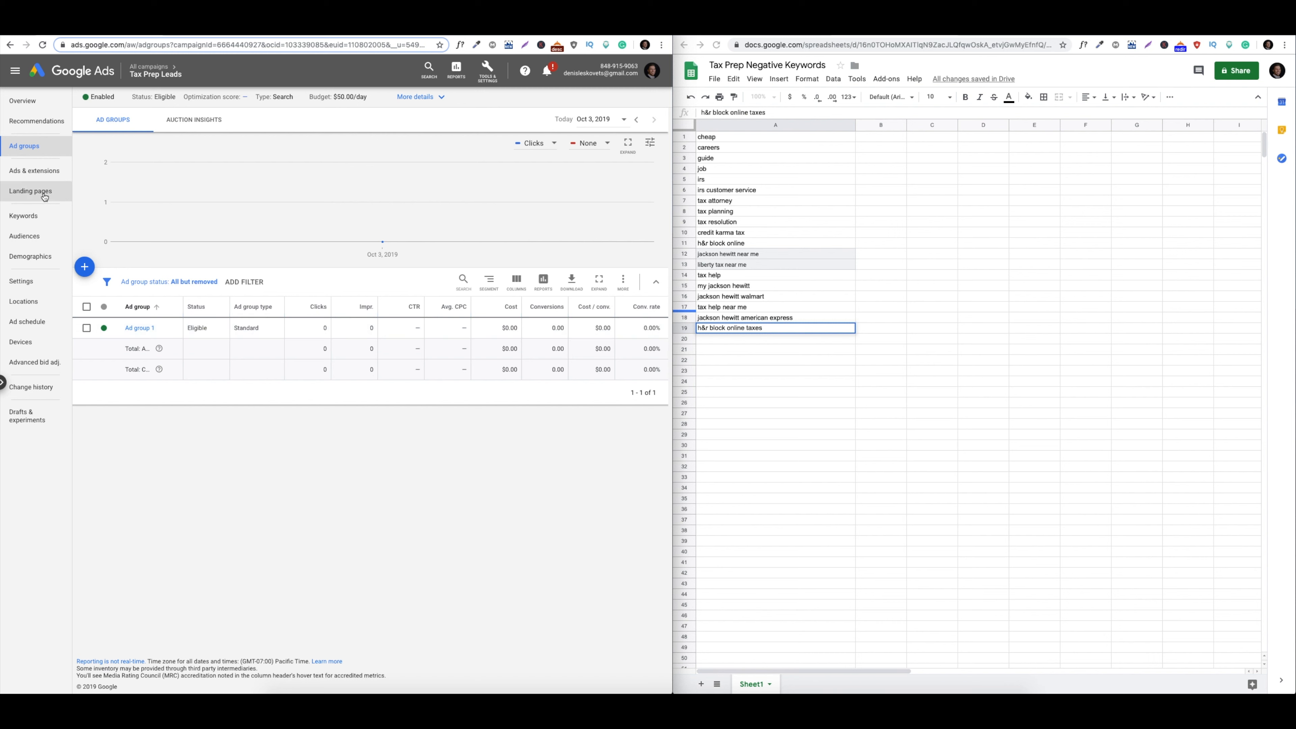
left_click(41, 224)
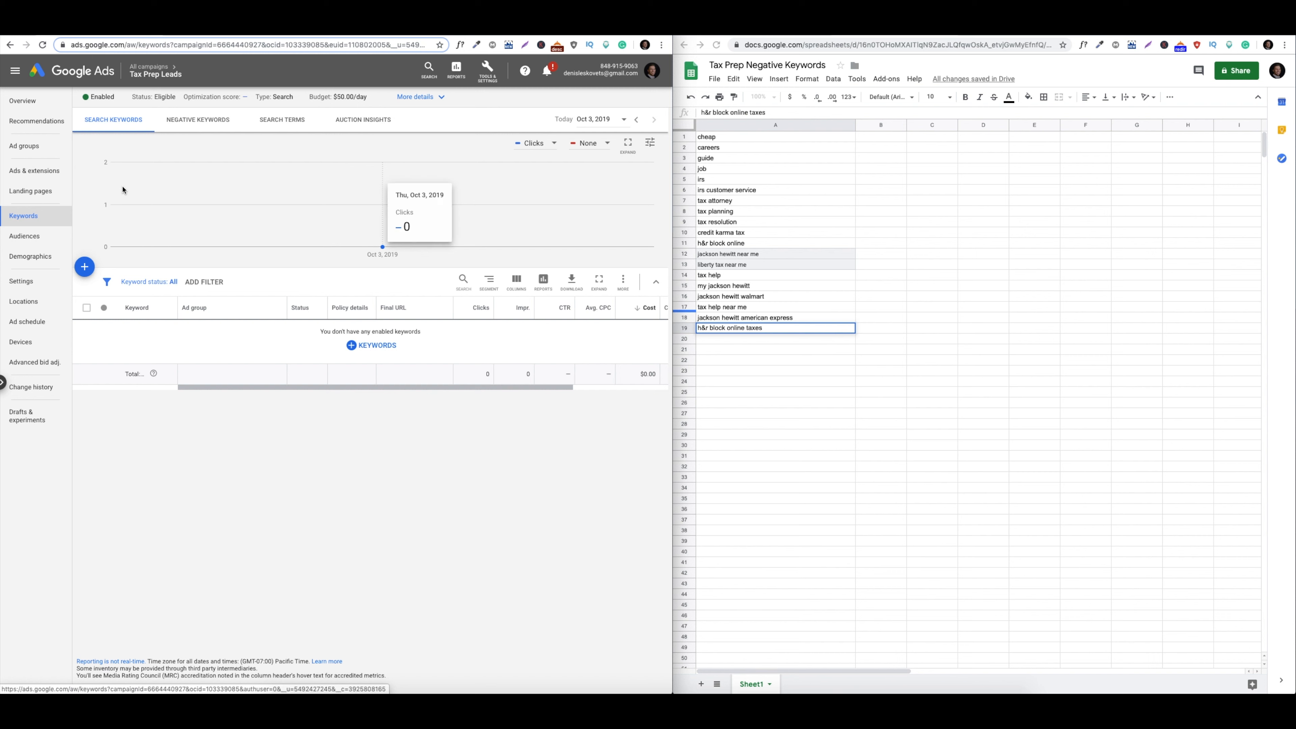
left_click(198, 120)
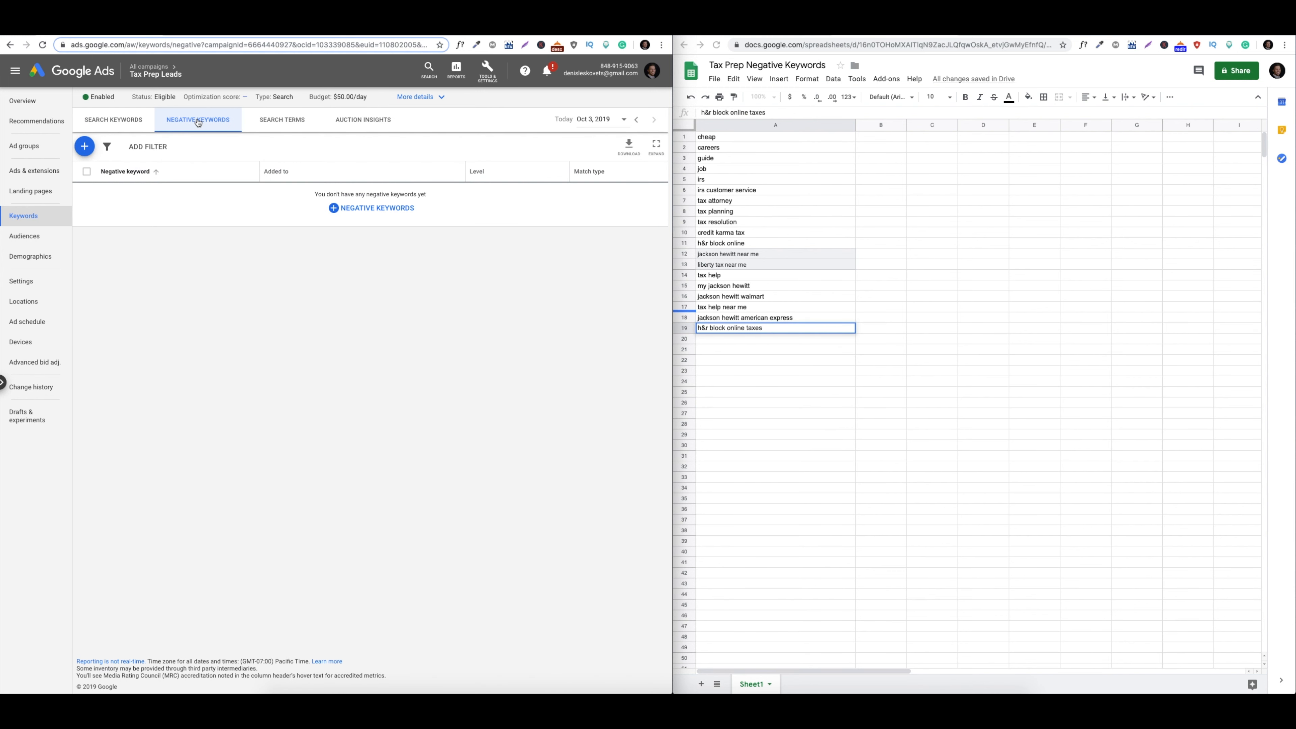
left_click(279, 121)
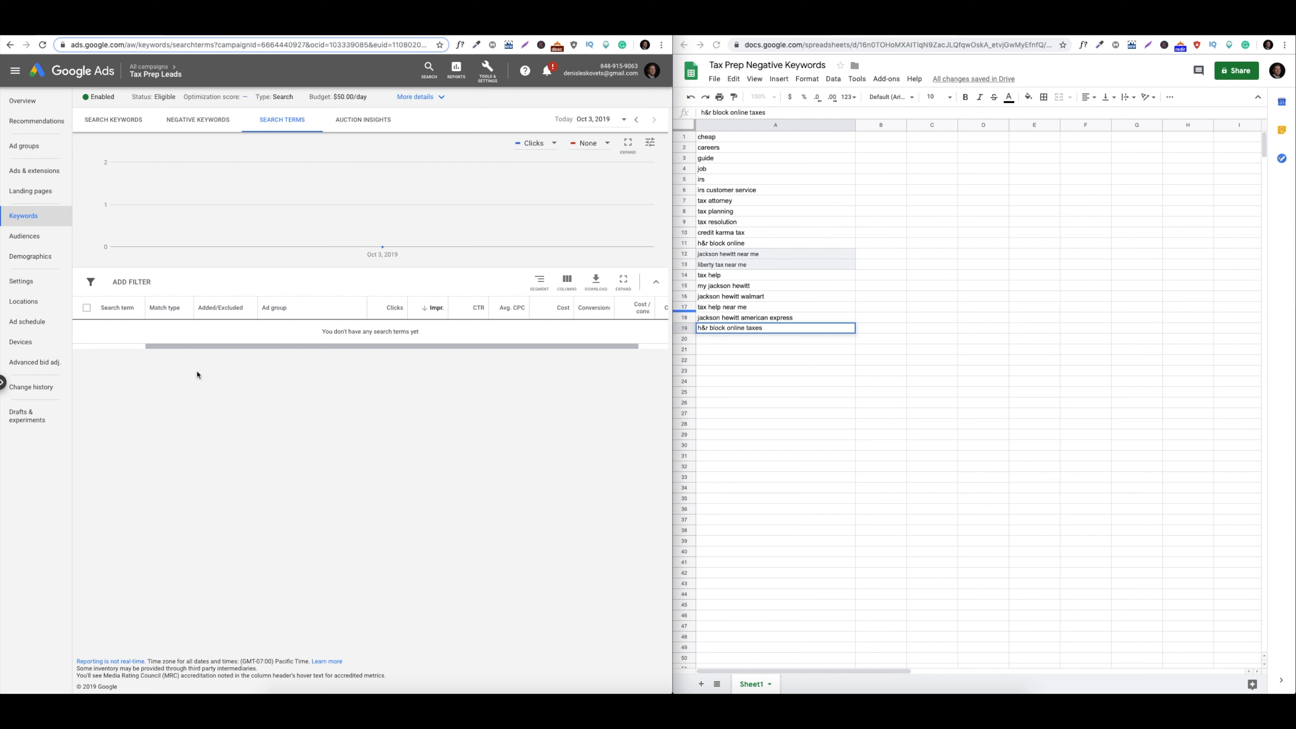
left_click(199, 119)
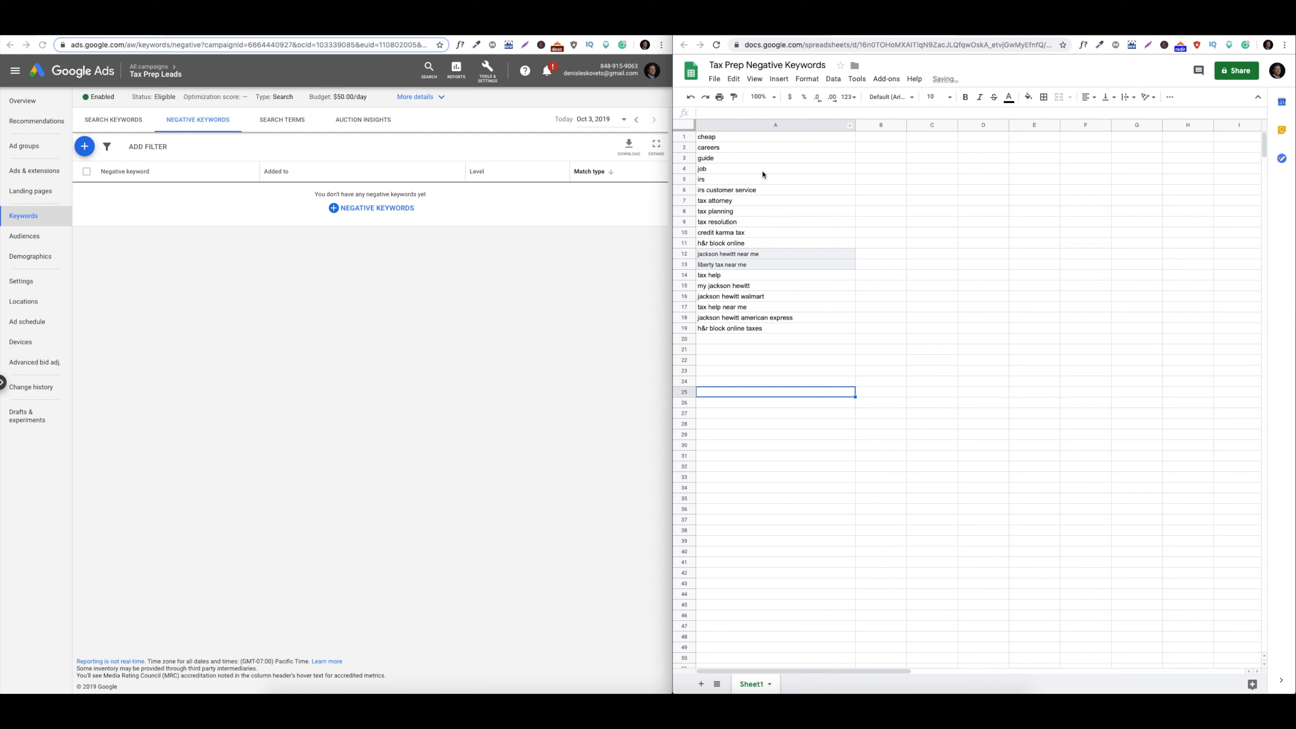
Copy A1:B19 from the sheet and save all 19 as Tax Prep Leads negative keywords
left_click(762, 142)
left_click(838, 319)
left_click(862, 330)
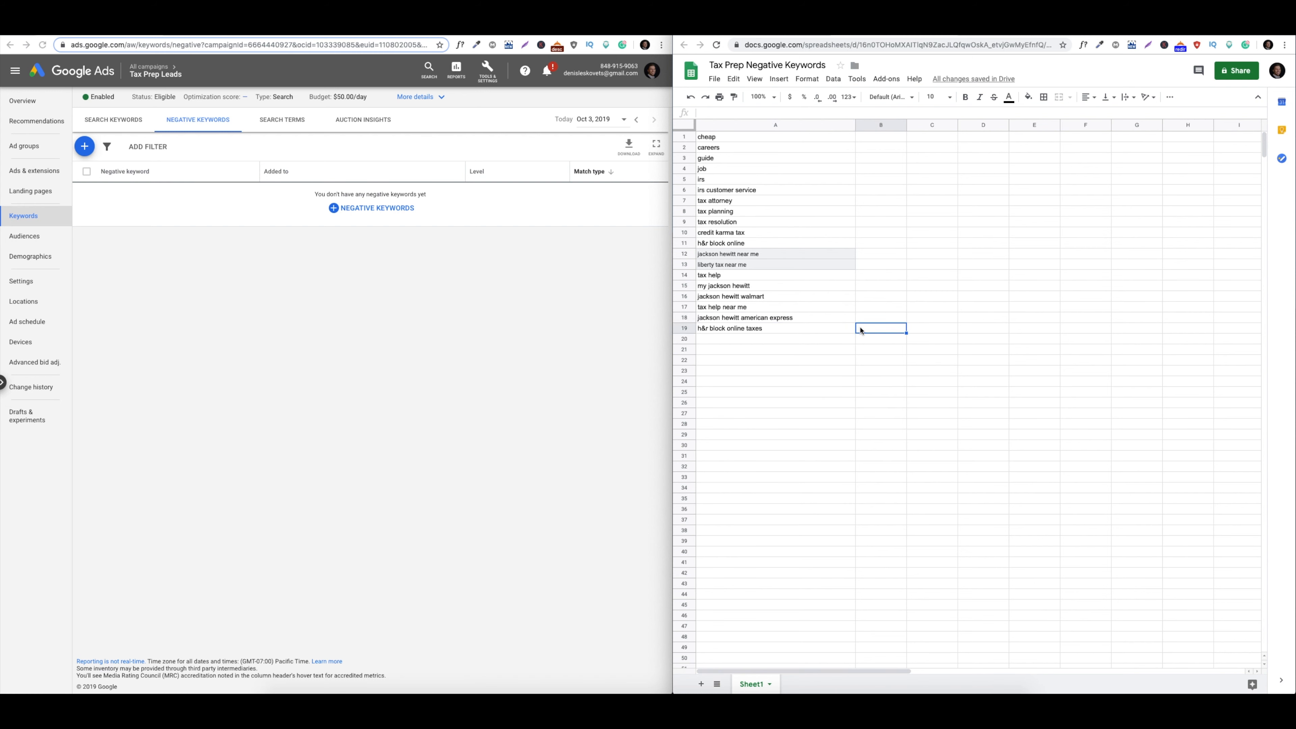
left_click_drag(870, 331, 732, 138)
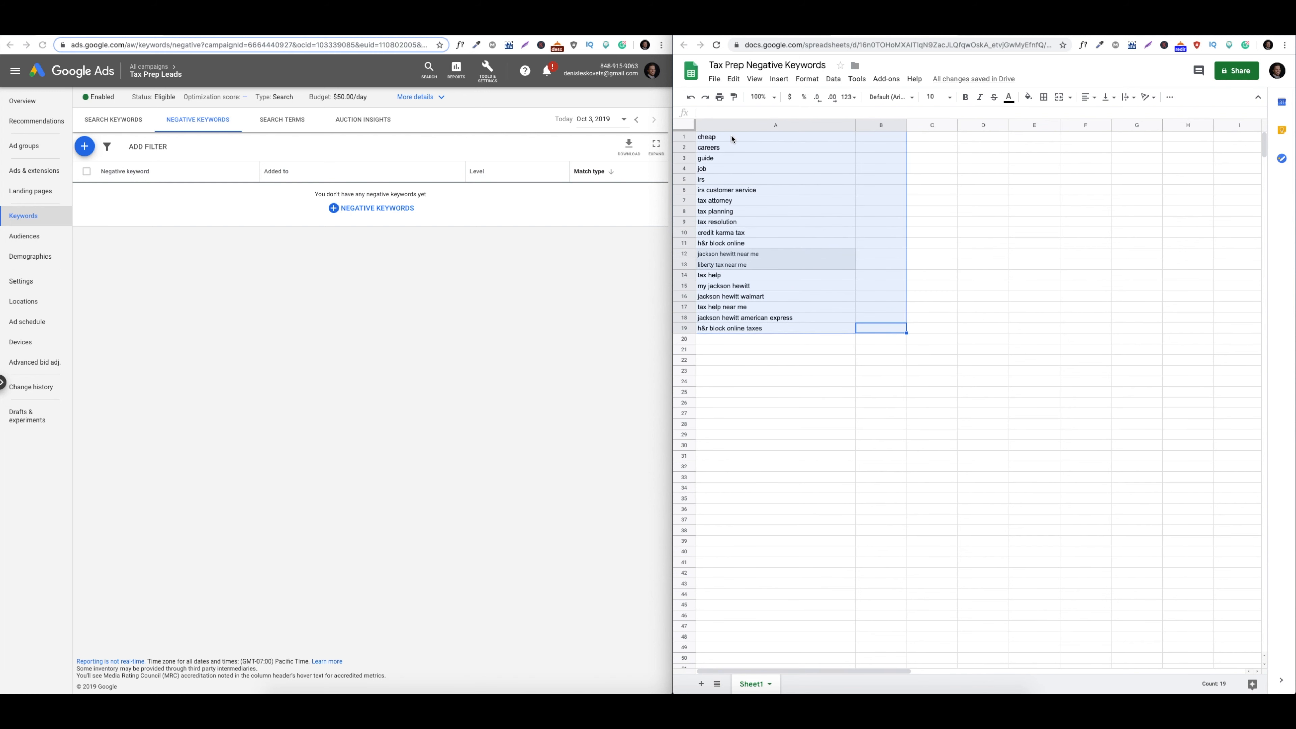
key("ctrl+c")
left_click(344, 209)
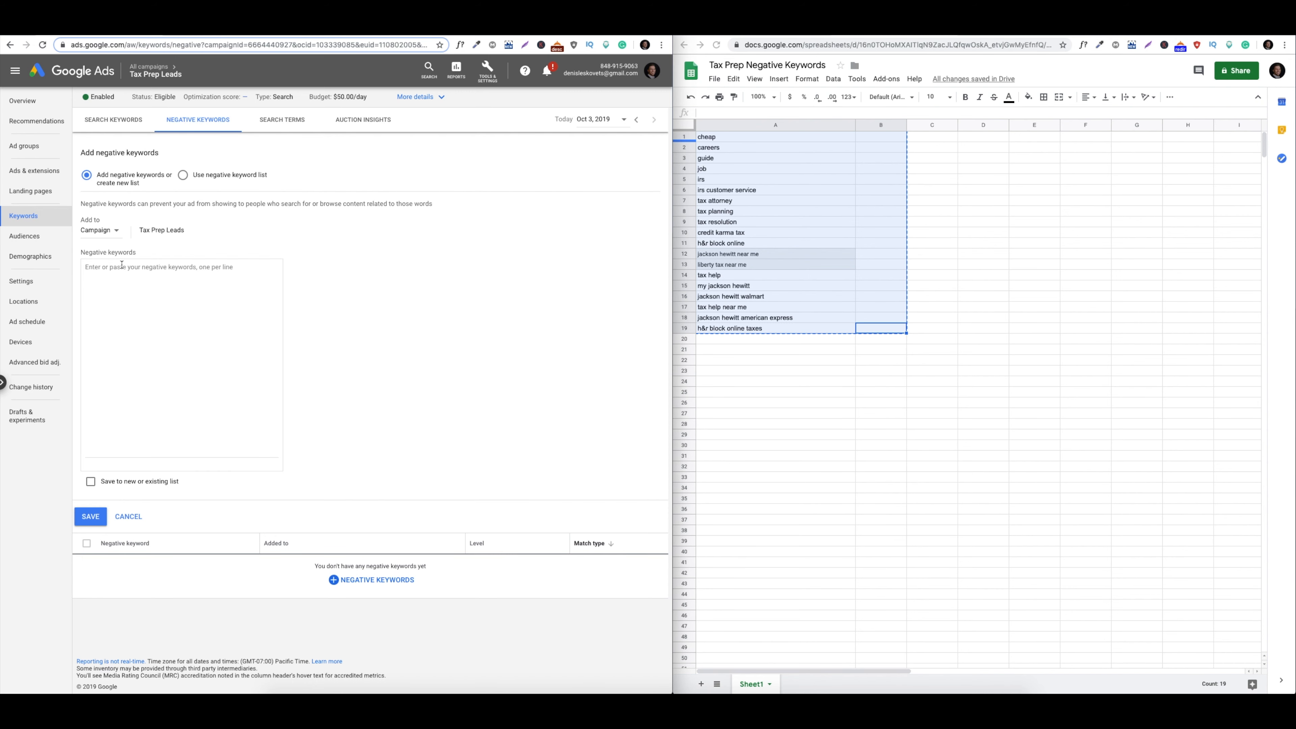
left_click(120, 268)
key("ctrl+v")
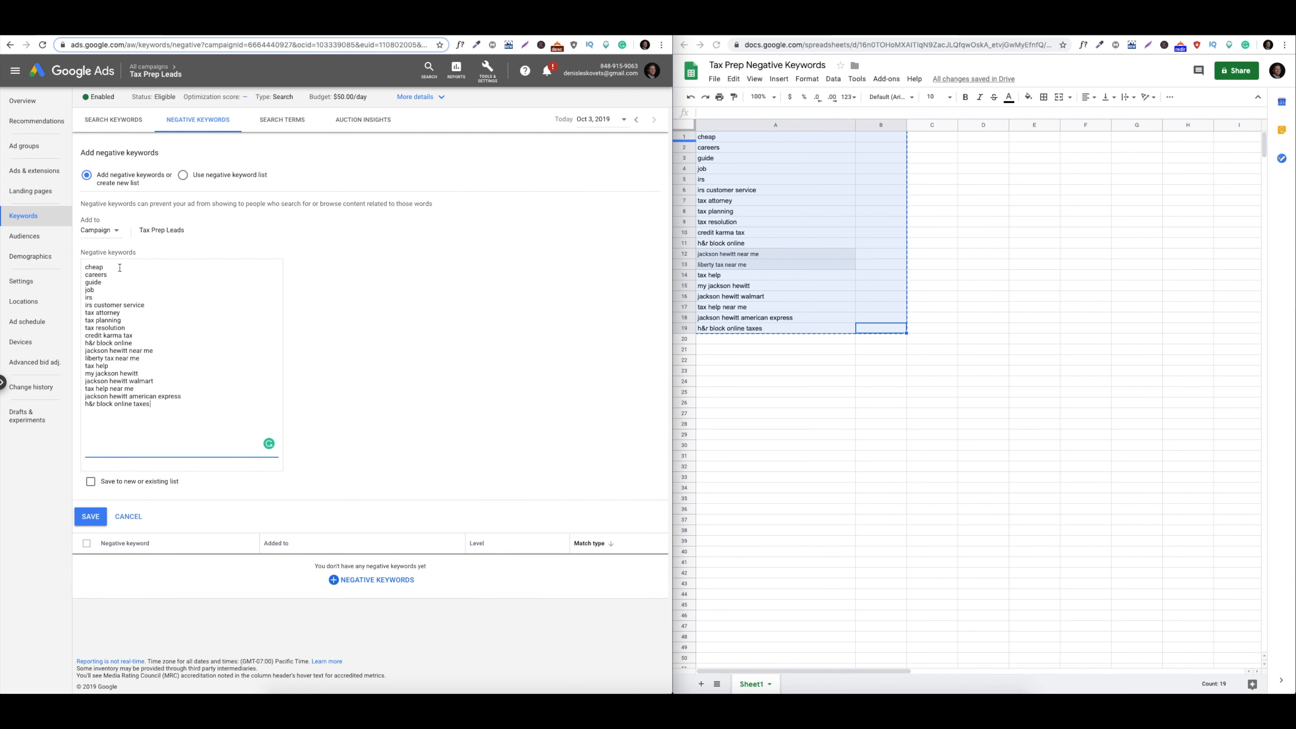
left_click(89, 517)
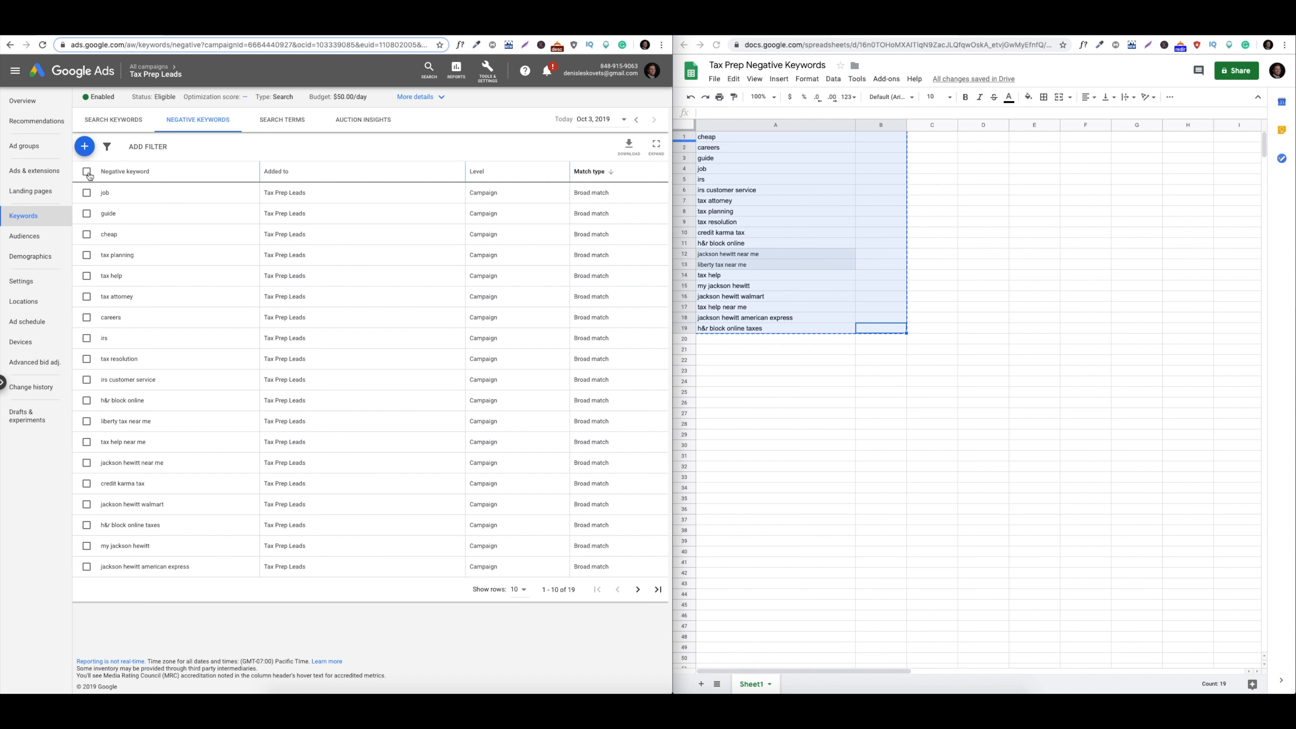
Select all 19 negative keywords and bulk-change their match type to Exact match
left_click(86, 172)
left_click(155, 147)
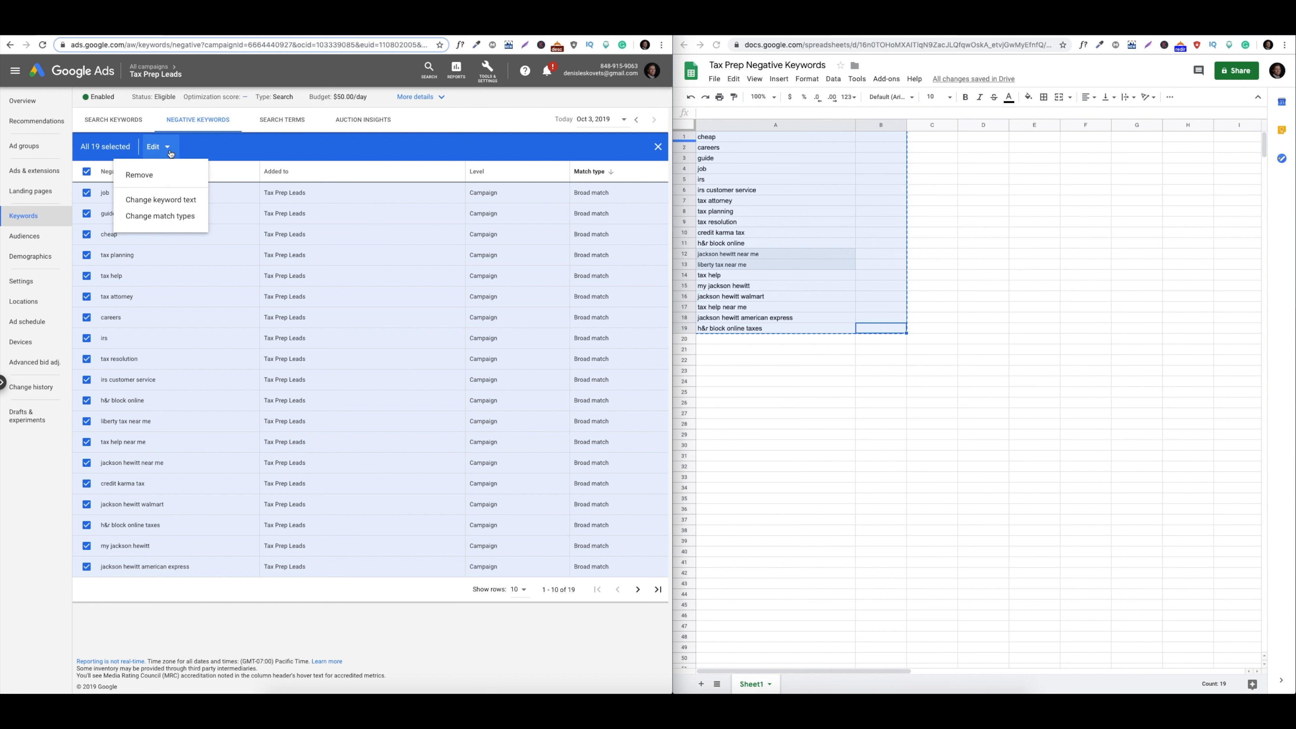
left_click(163, 217)
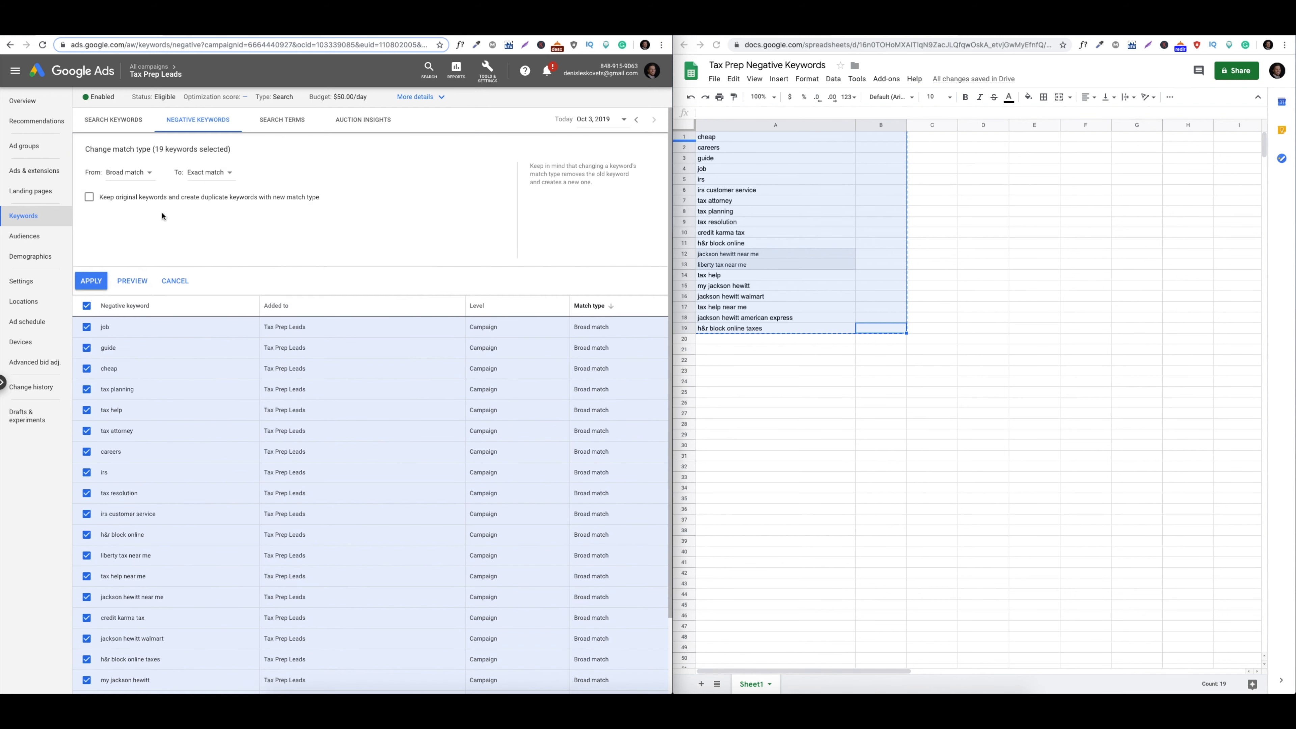
left_click(211, 173)
left_click(219, 199)
left_click(90, 280)
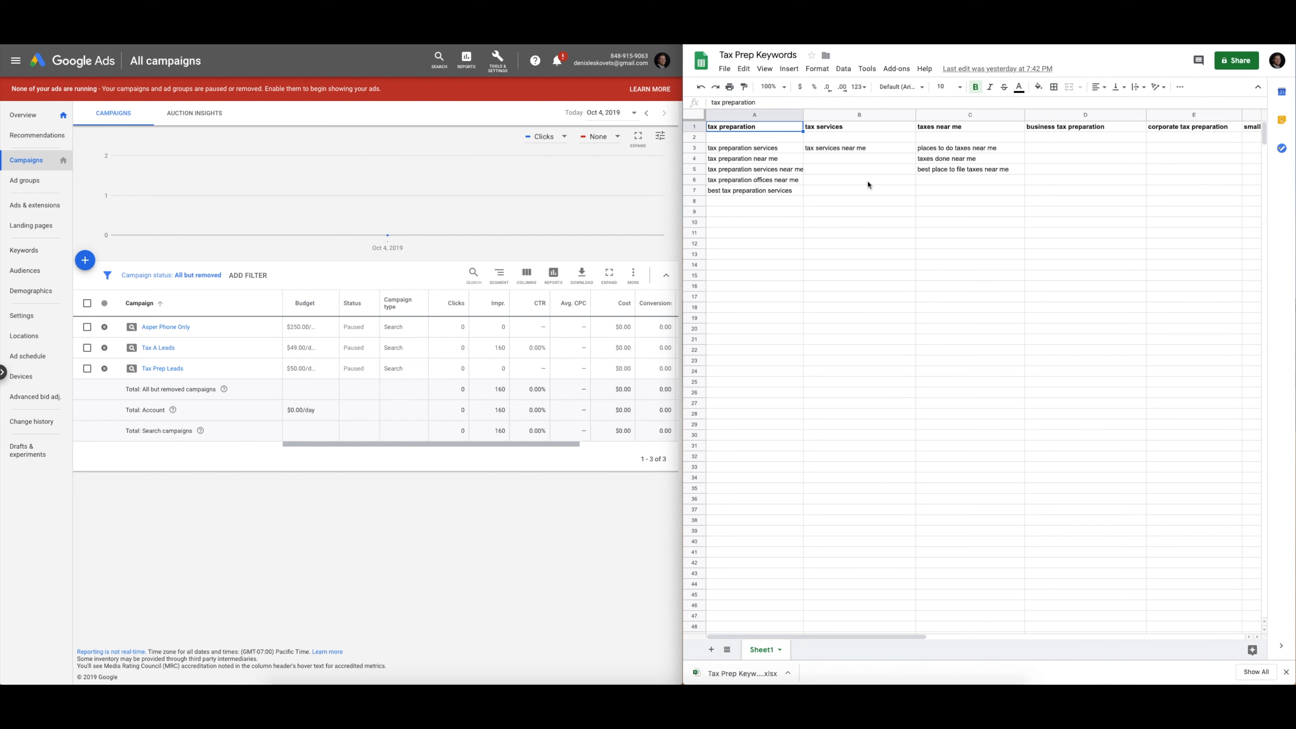
Open the Tax Prep Leads campaign and look over Ad group 1's keywords
left_click(797, 237)
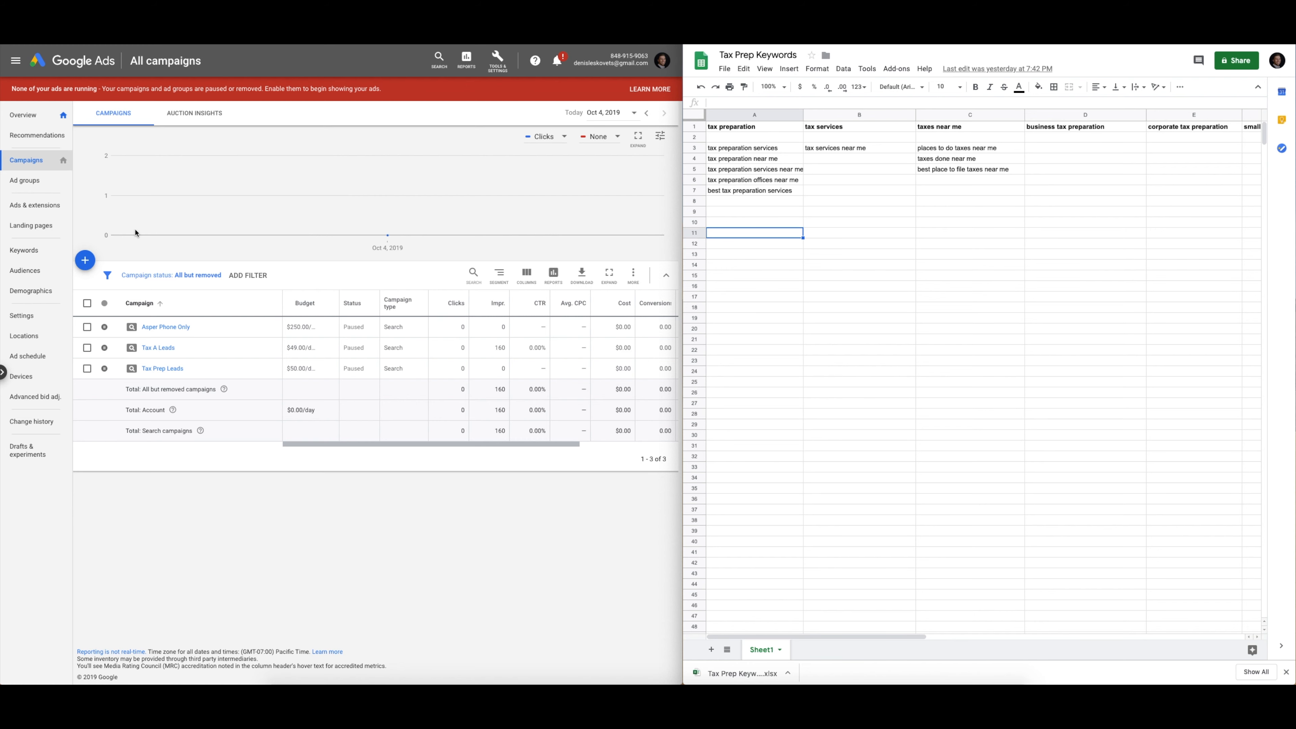
left_click(151, 371)
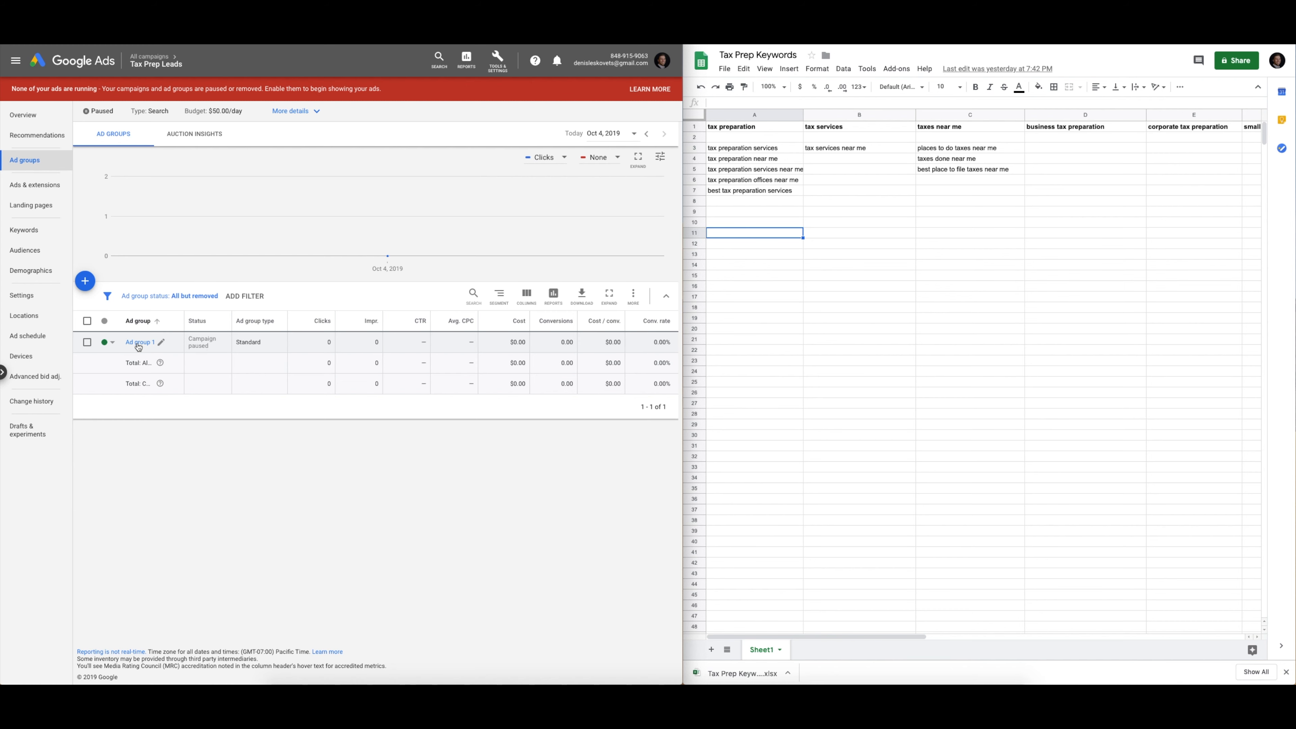
left_click(138, 342)
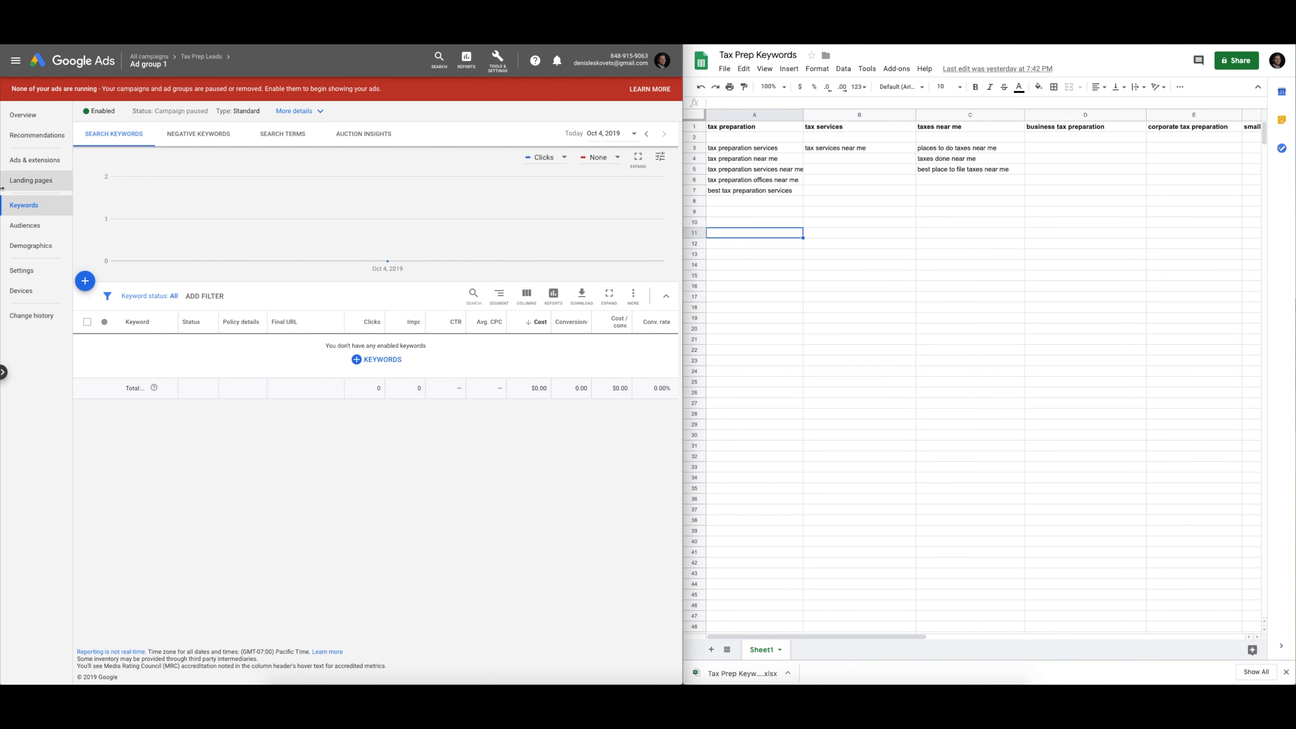
left_click(201, 57)
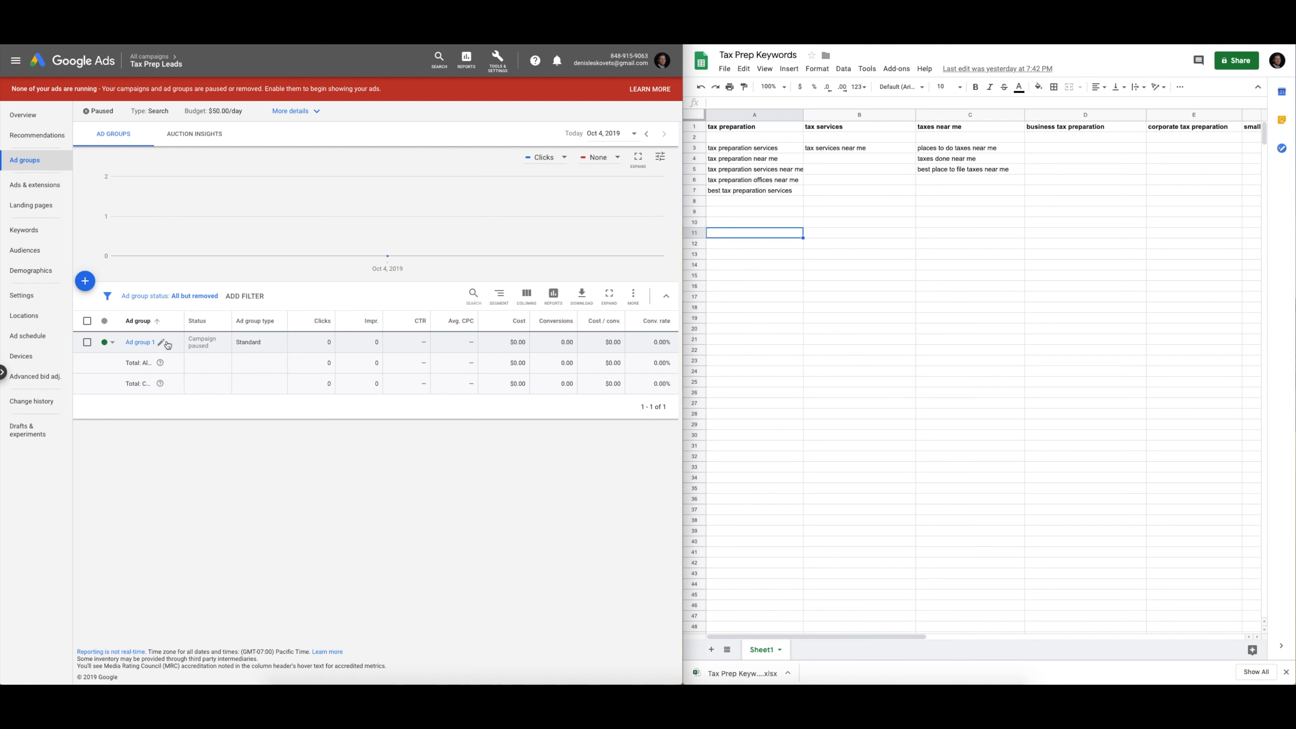
Rename Ad group 1 to 'Tax Preparation', then start searching 'adwo' in a new tab
left_click(161, 342)
double_click(184, 357)
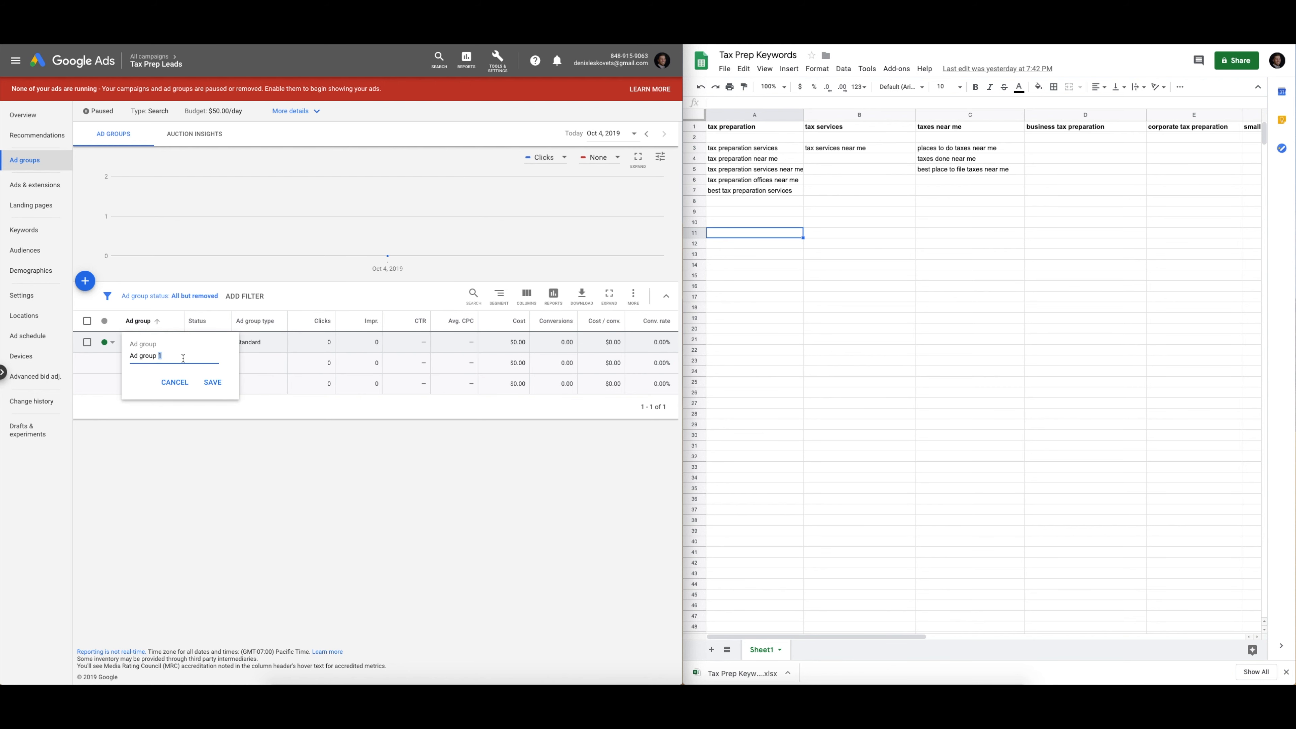
key("ctrl+a")
type("Tax Preparation")
left_click(212, 390)
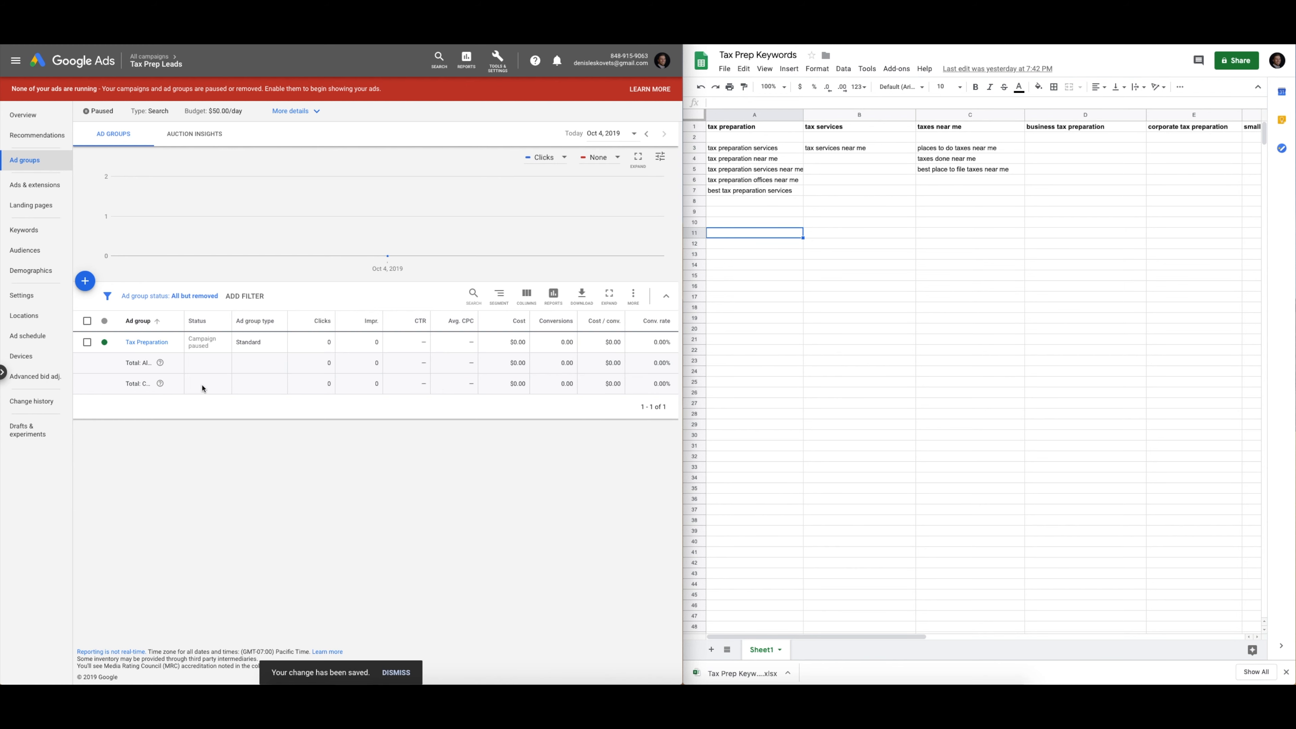
left_click(147, 342)
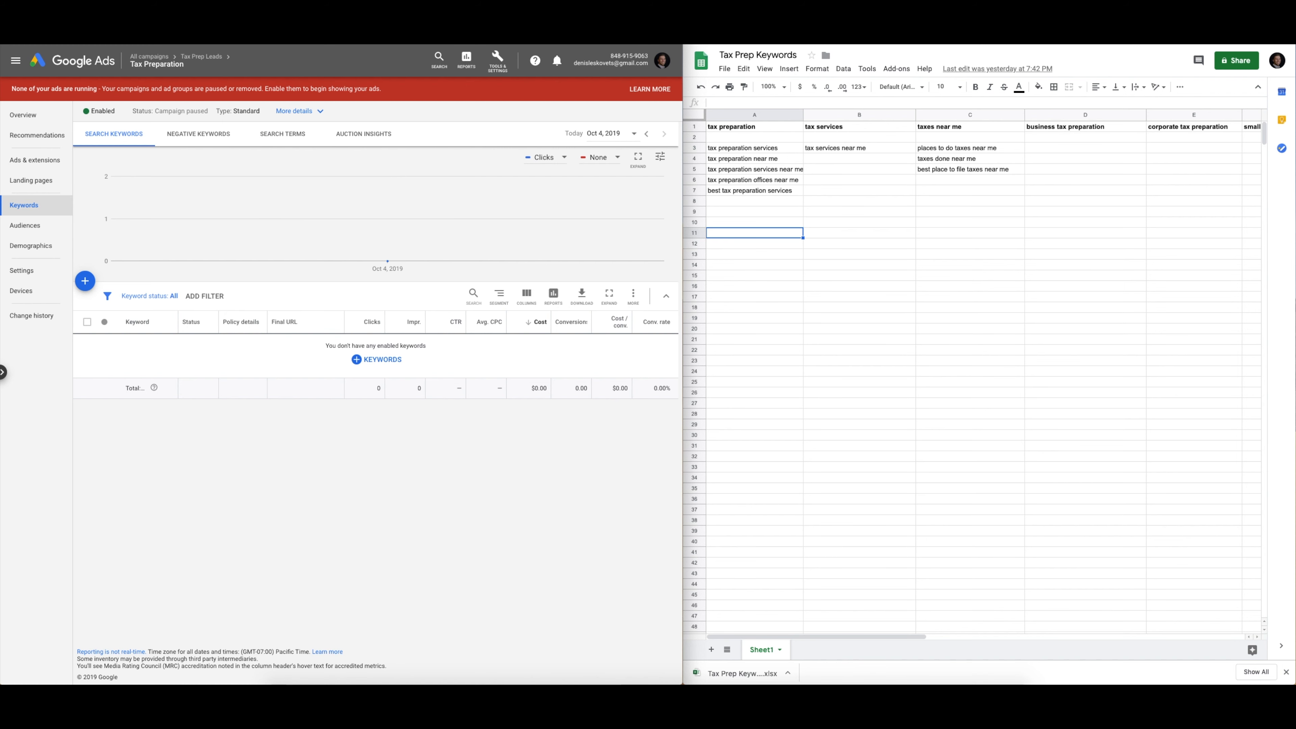
key("super+t")
type("adwo")
Open the AdWords Wrapper site from the search results, focus its keyword box, then select the 'tax preparation services' cell
key("Return")
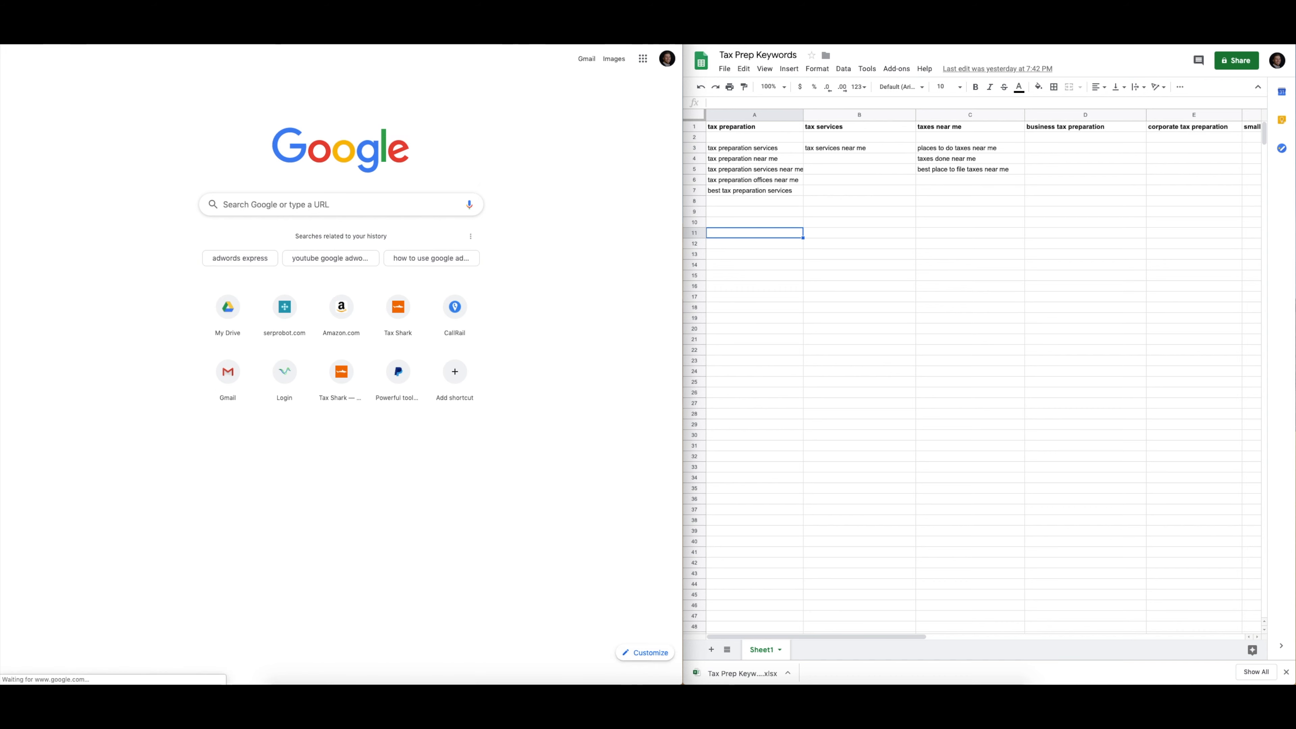
left_click(193, 145)
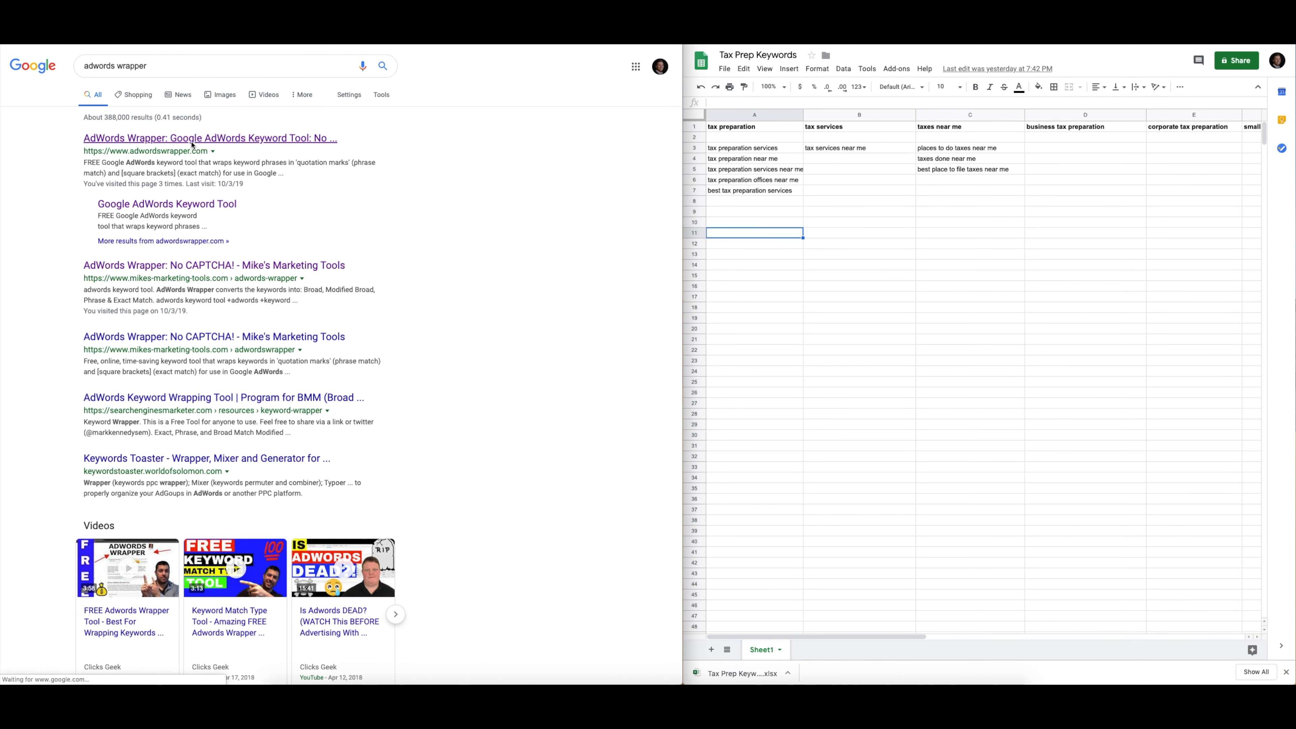
scroll(74, 383, "down", 10)
scroll(73, 383, "down", 3)
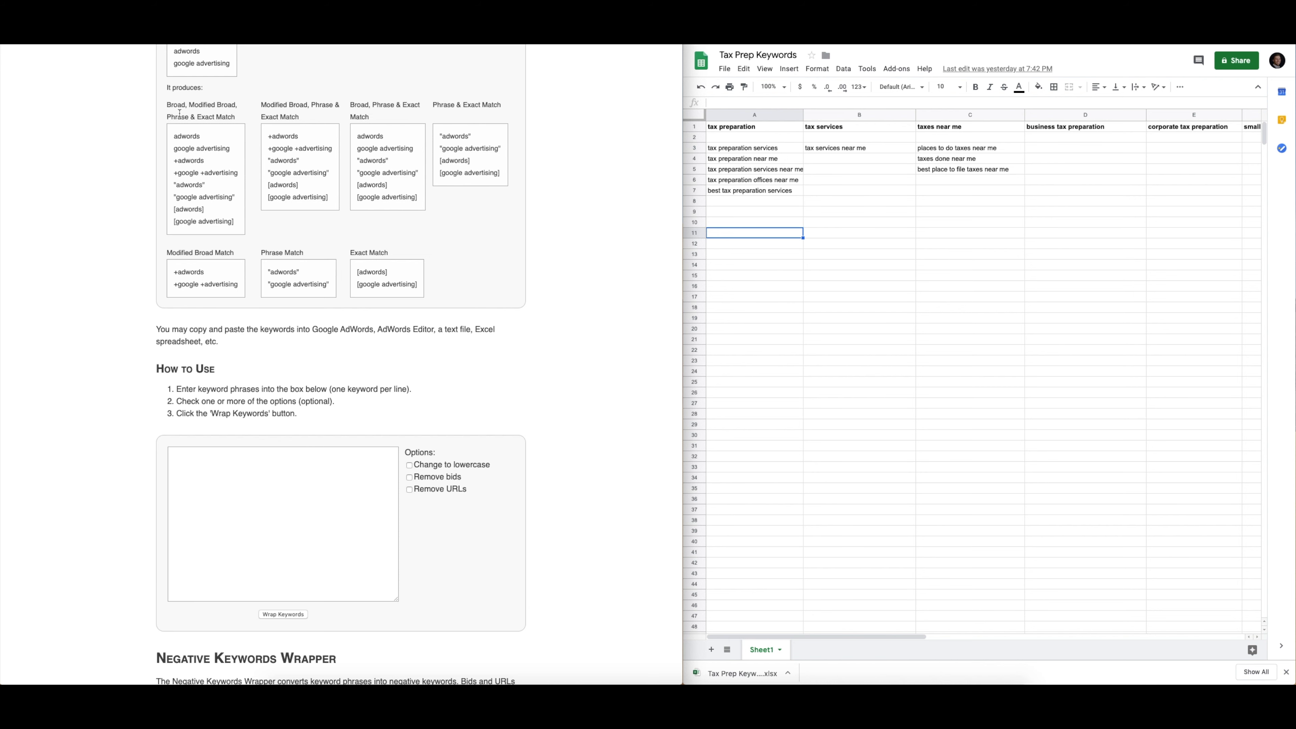
left_click(251, 462)
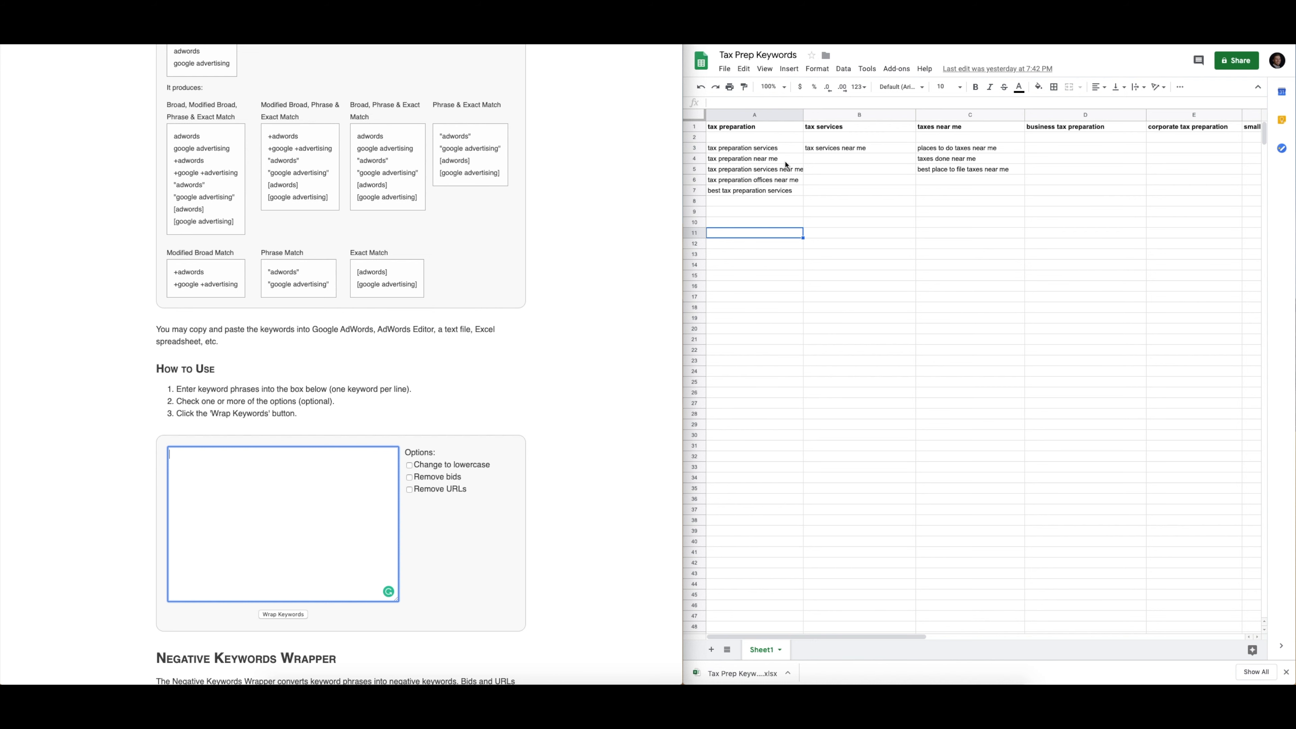
left_click(790, 149)
left_click(790, 150)
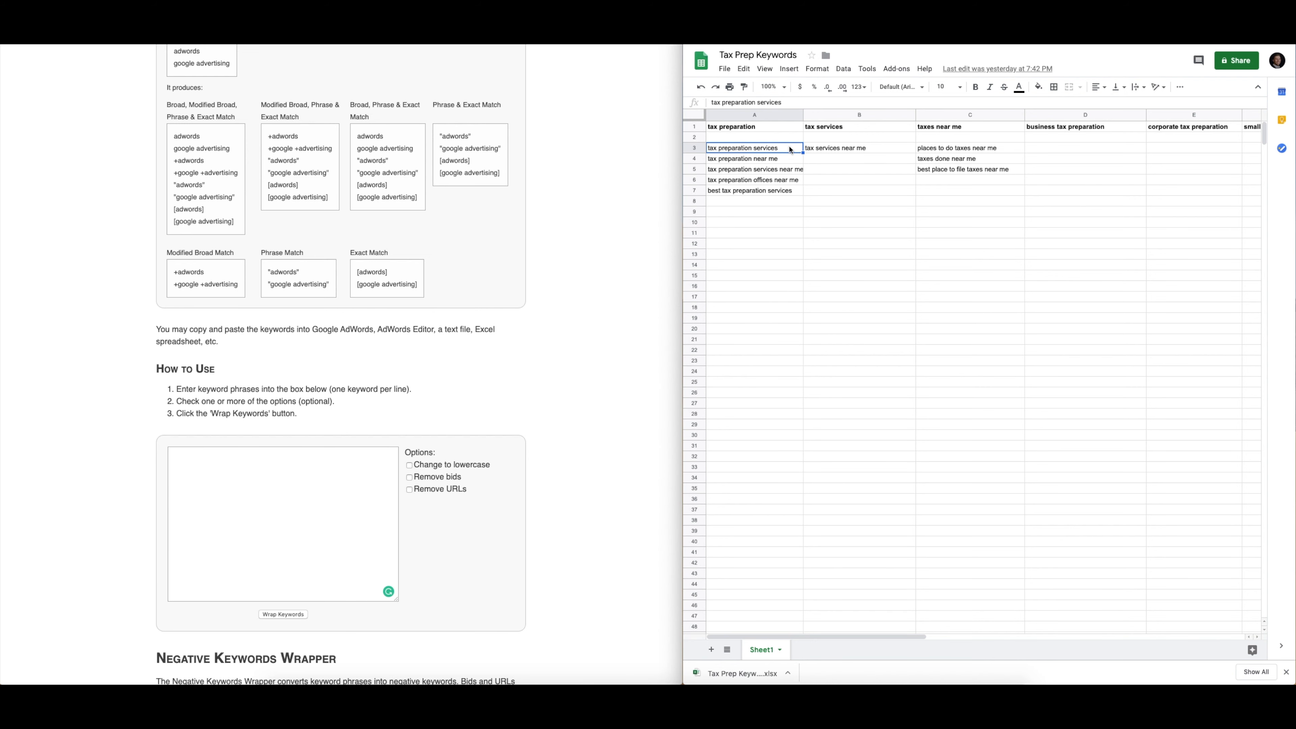
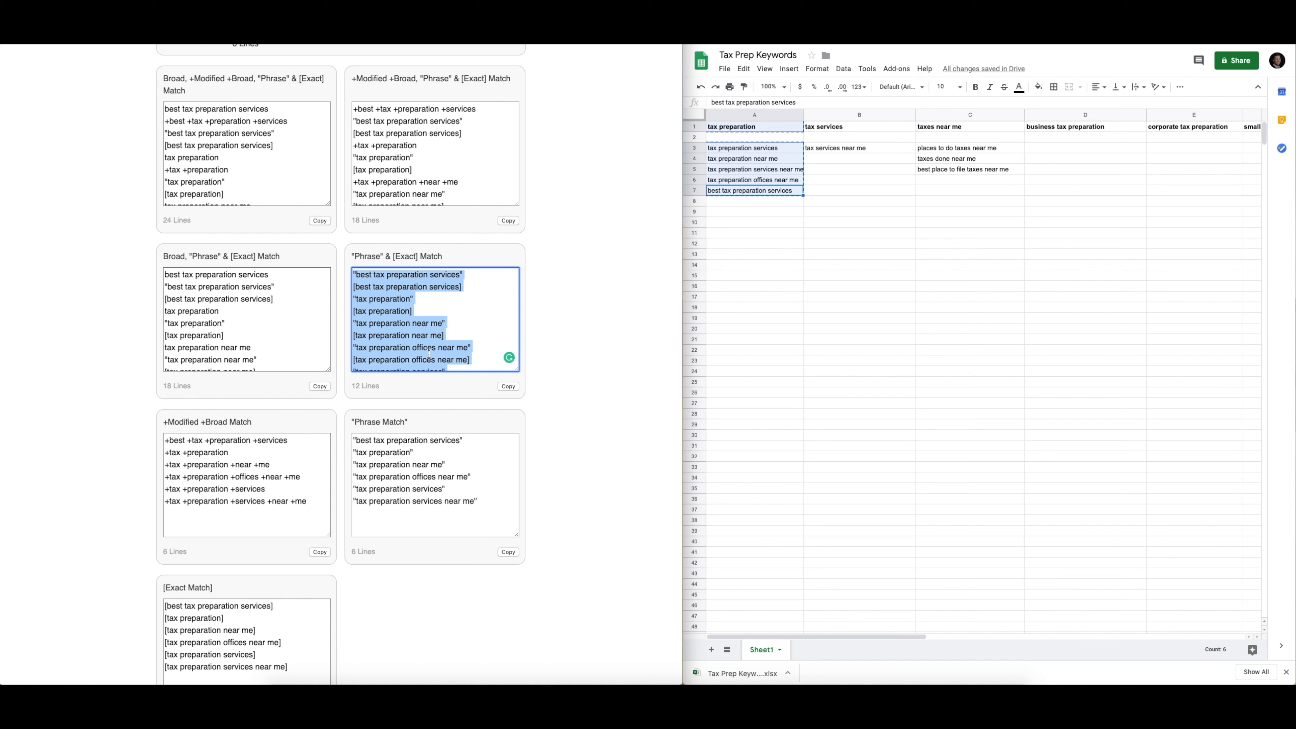
Select the 12-line phrase and exact-match tax preparation keyword list in AdWords Wrapper for copying
scroll(429, 354, "down", 2)
left_click_drag(479, 362, 332, 249)
right_click(389, 323)
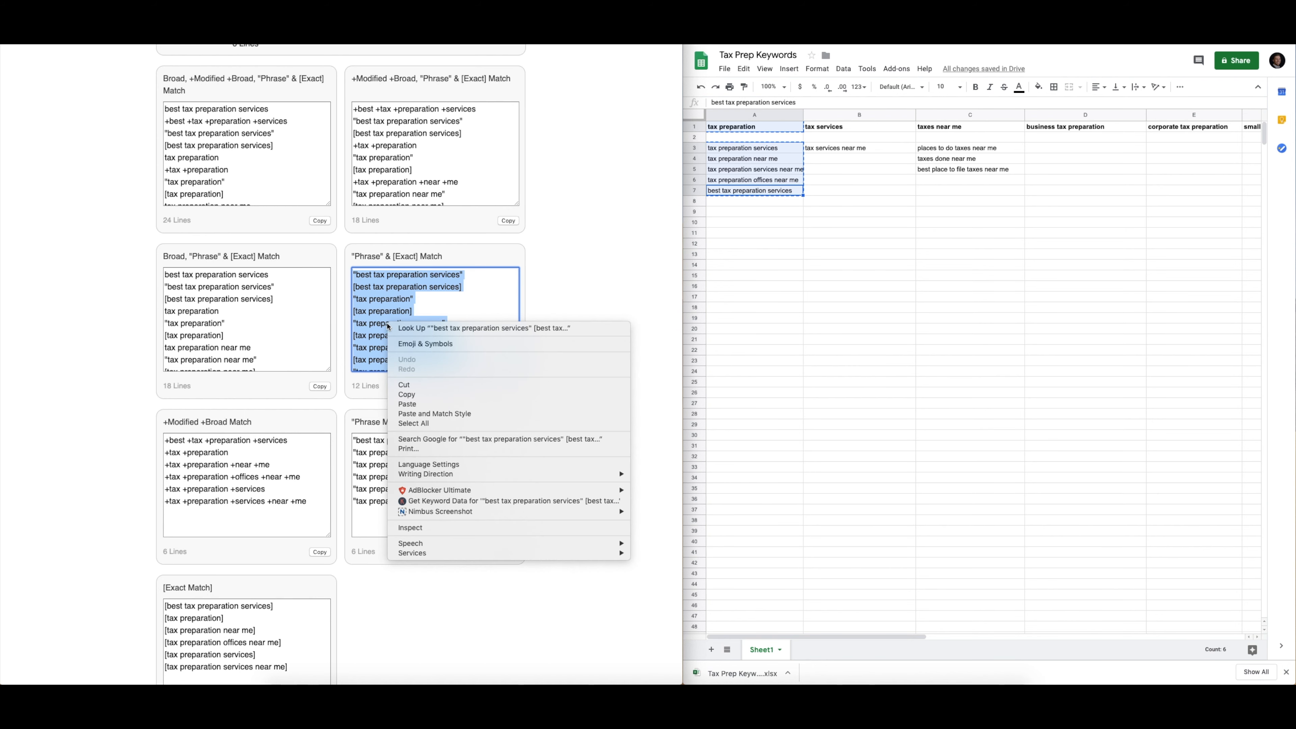
Paste the 12 phrase and exact-match keywords over the six plain Tax Preparation keywords and save
left_click(413, 395)
left_click(237, 15)
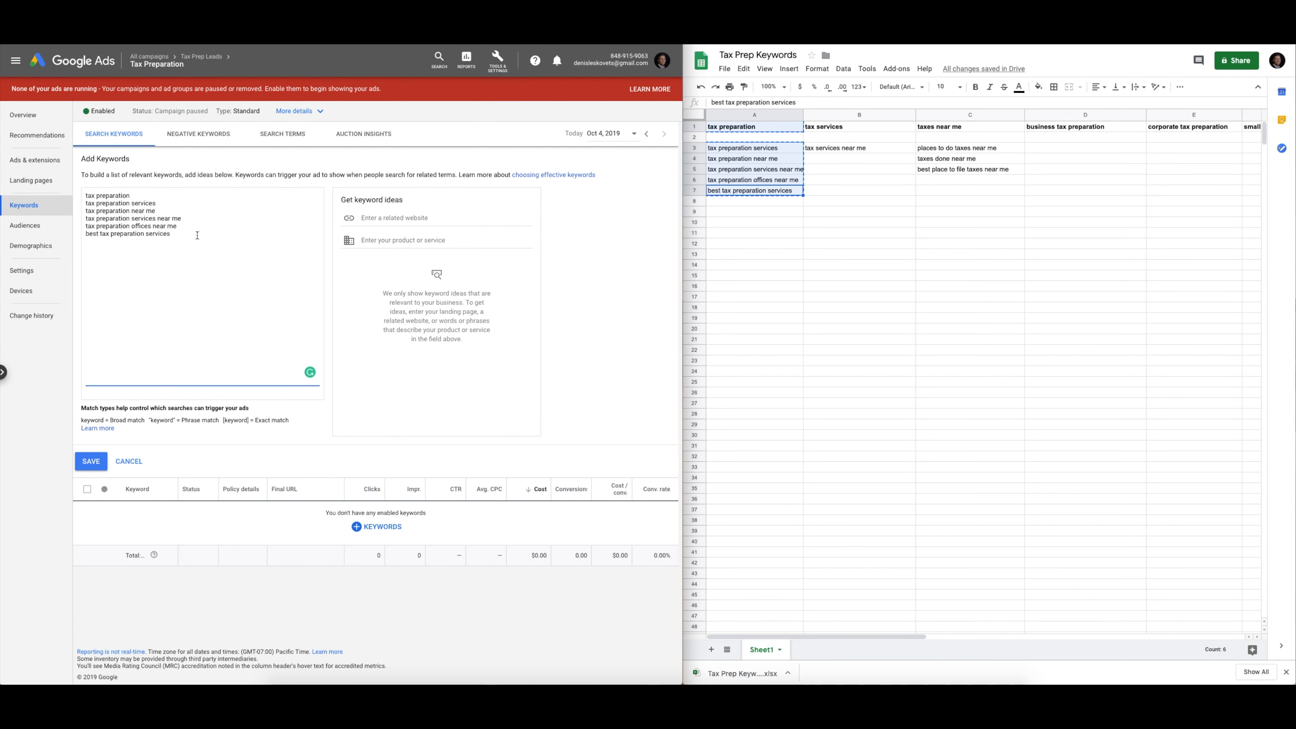
left_click_drag(197, 235, 71, 176)
key("ctrl+v")
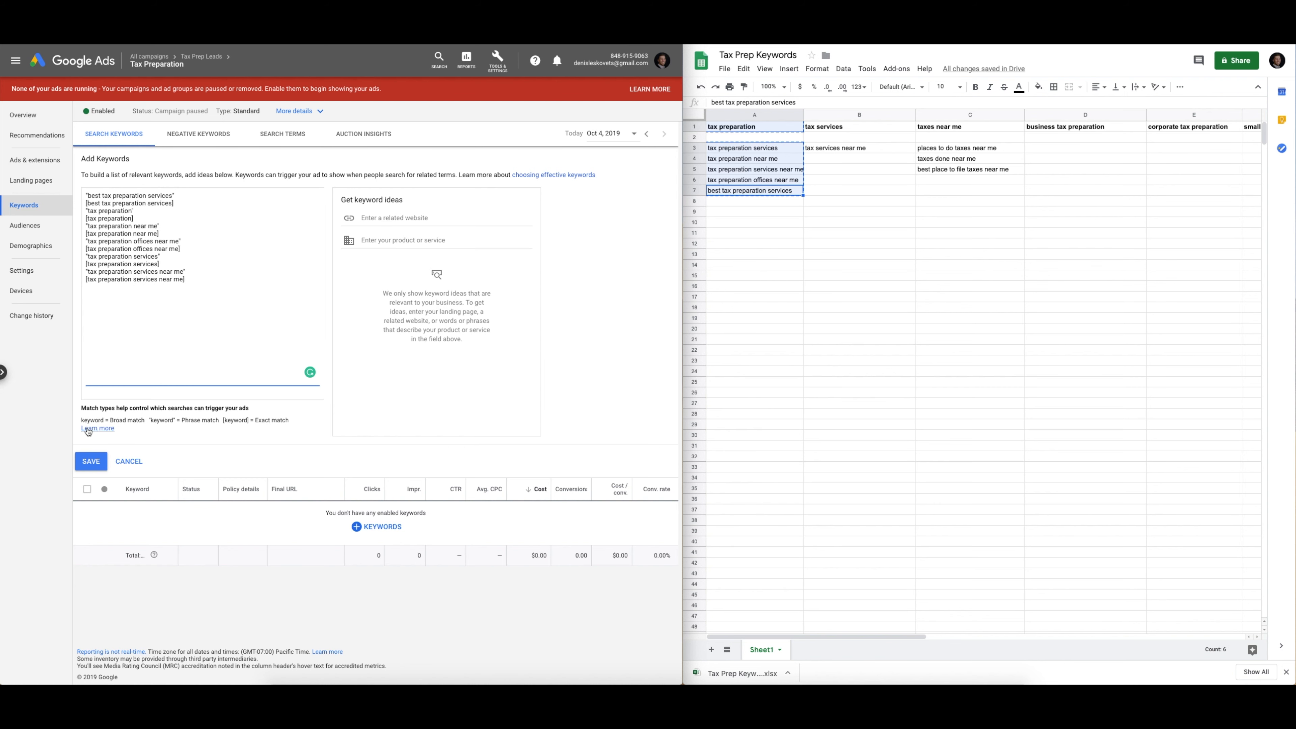
left_click(99, 419)
left_click_drag(257, 420, 287, 421)
left_click(303, 424)
left_click(200, 289)
left_click(91, 461)
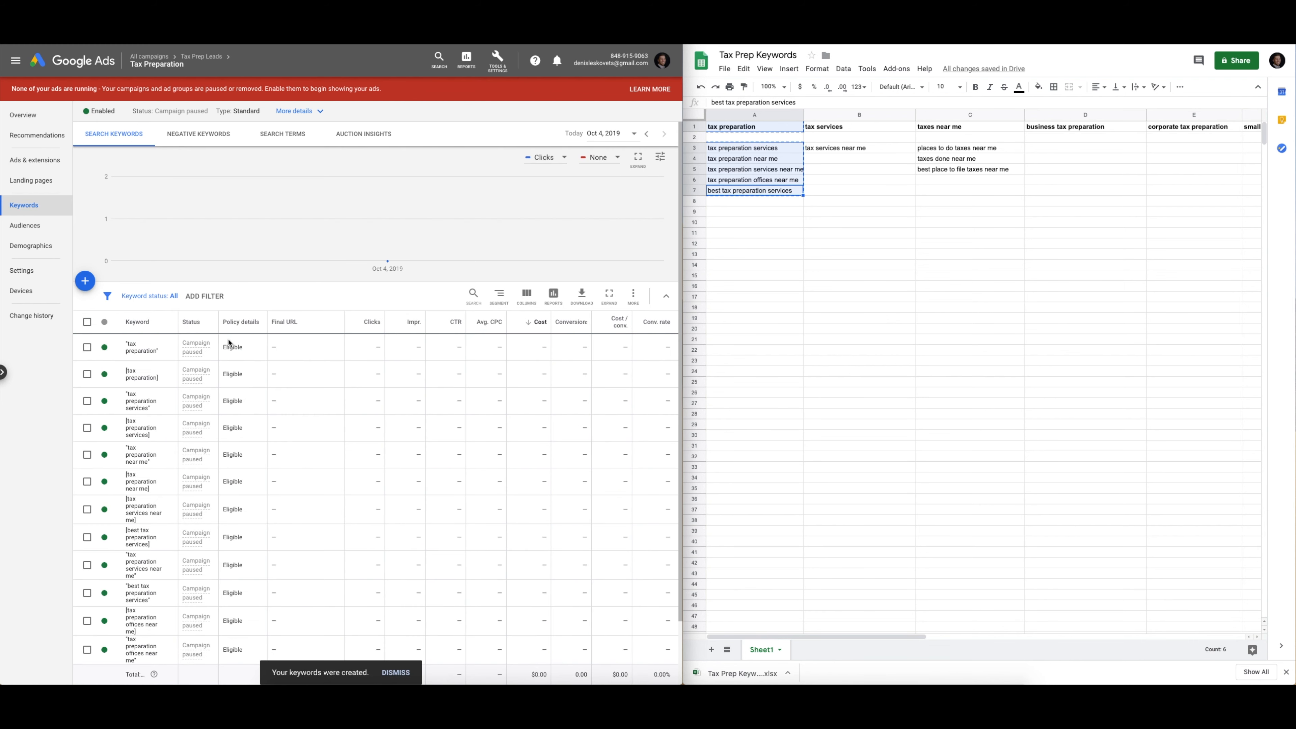
scroll(228, 341, "down", 3)
scroll(229, 341, "up", 3)
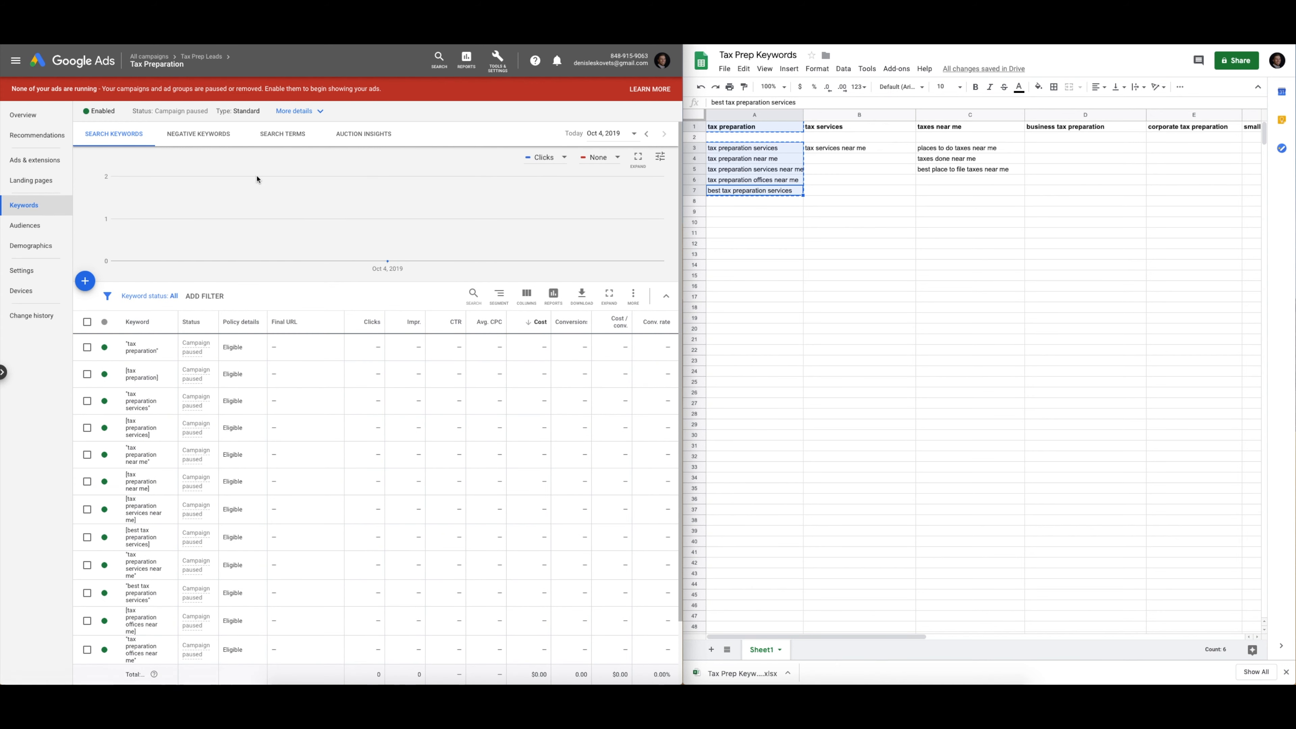
Navigate from the Tax Preparation ad group up to the Tax Prep Leads campaign's ad groups list
left_click(765, 212)
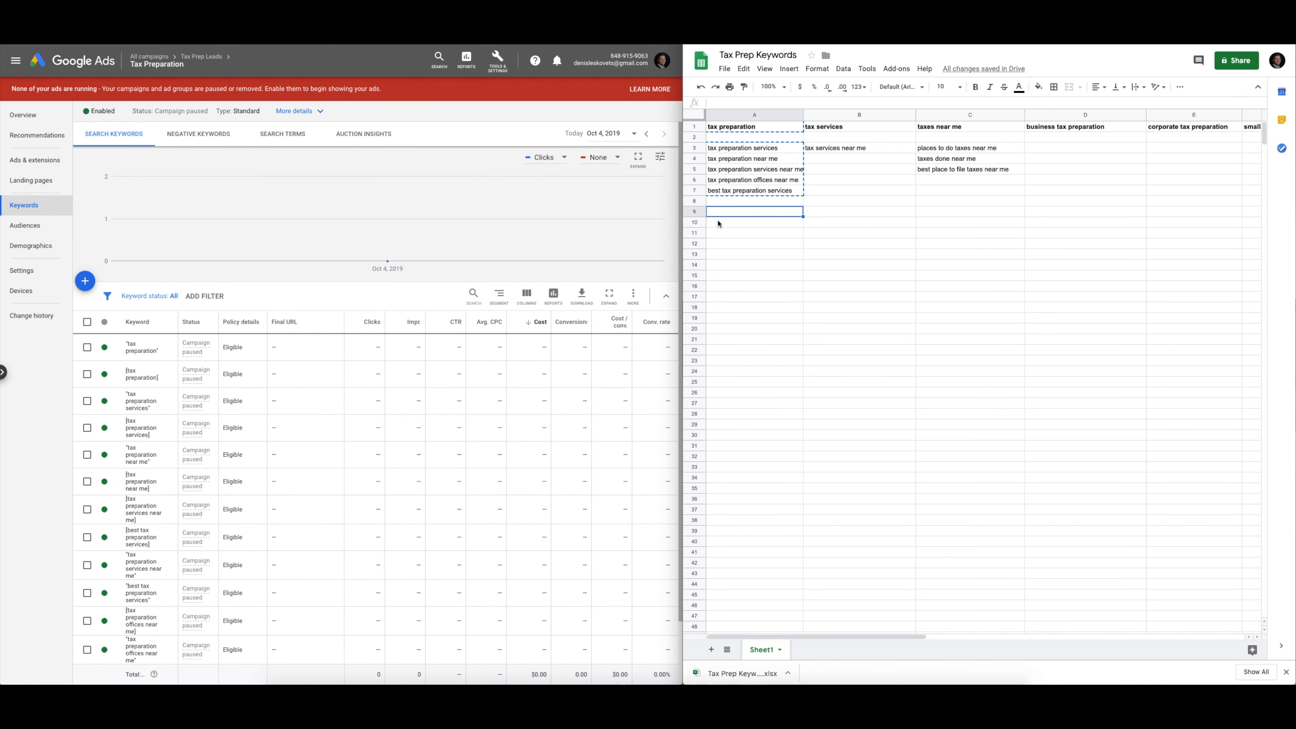
scroll(363, 407, "down", 3)
scroll(363, 407, "up", 3)
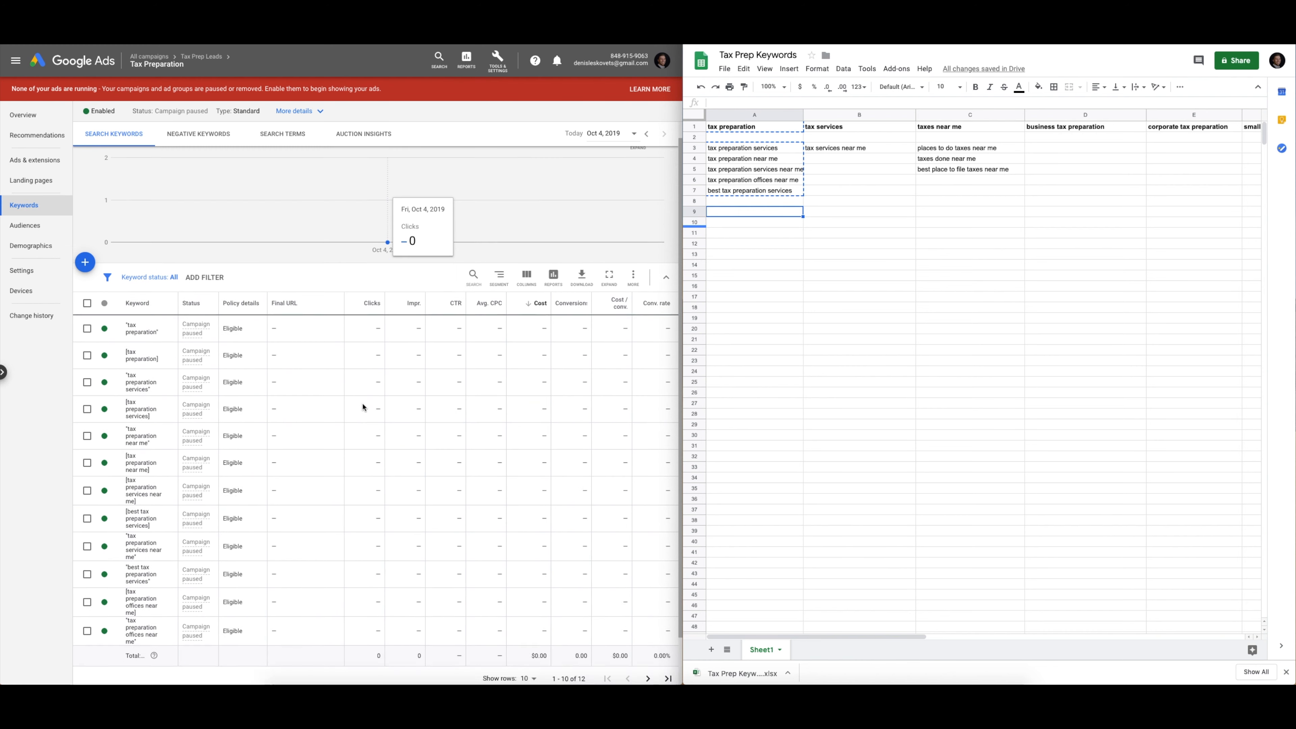
left_click(34, 161)
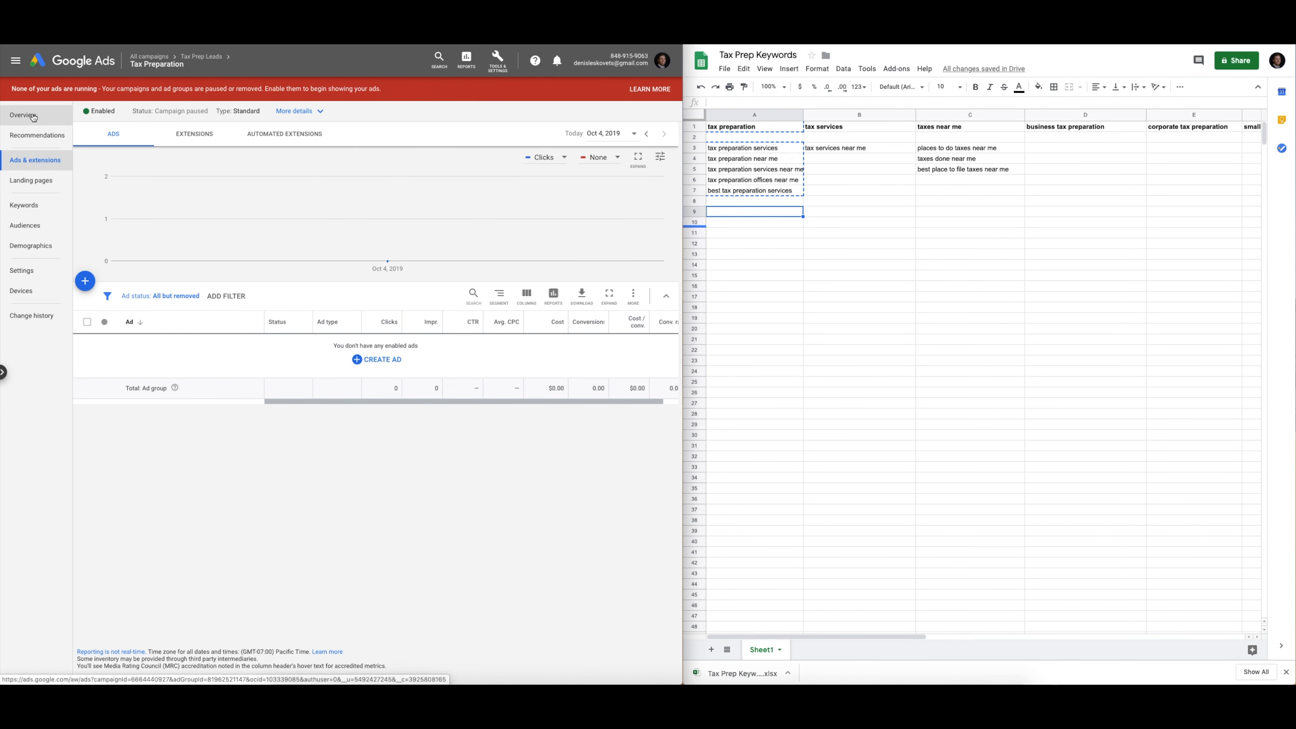
mouse_move(144, 73)
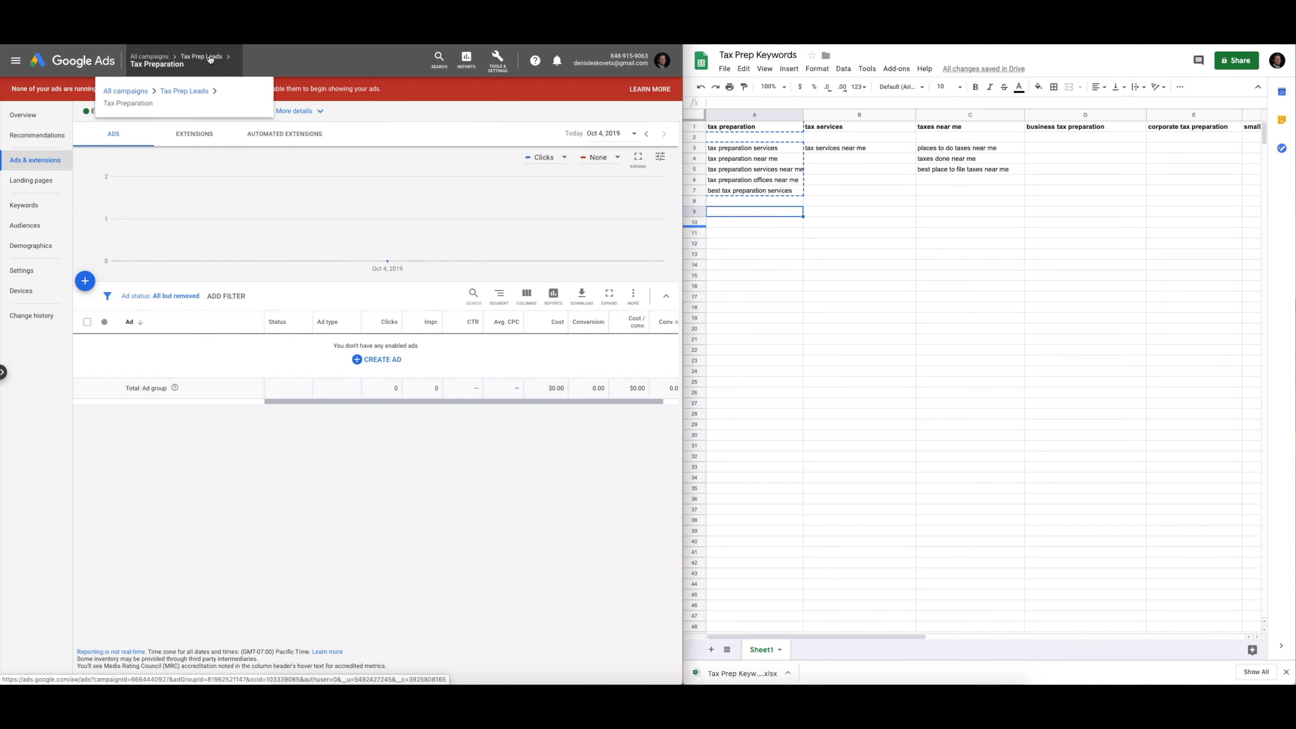
left_click(182, 92)
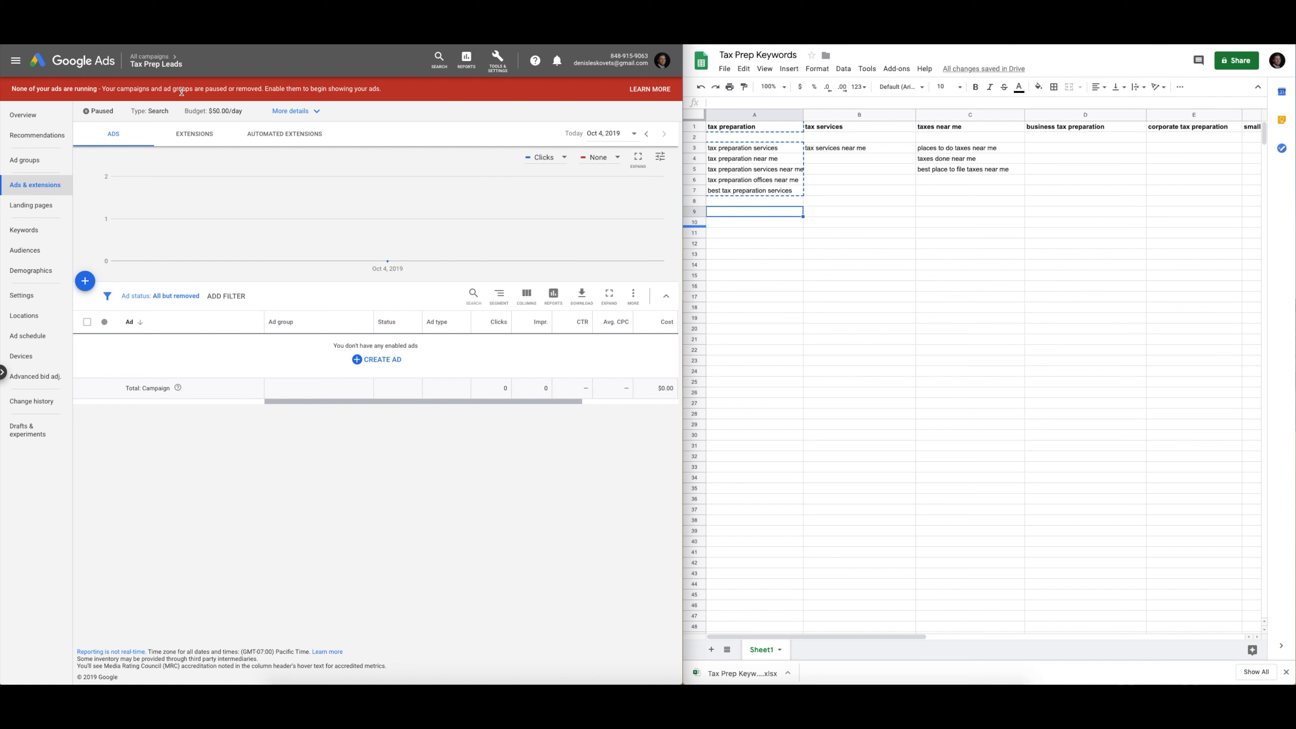
left_click(43, 164)
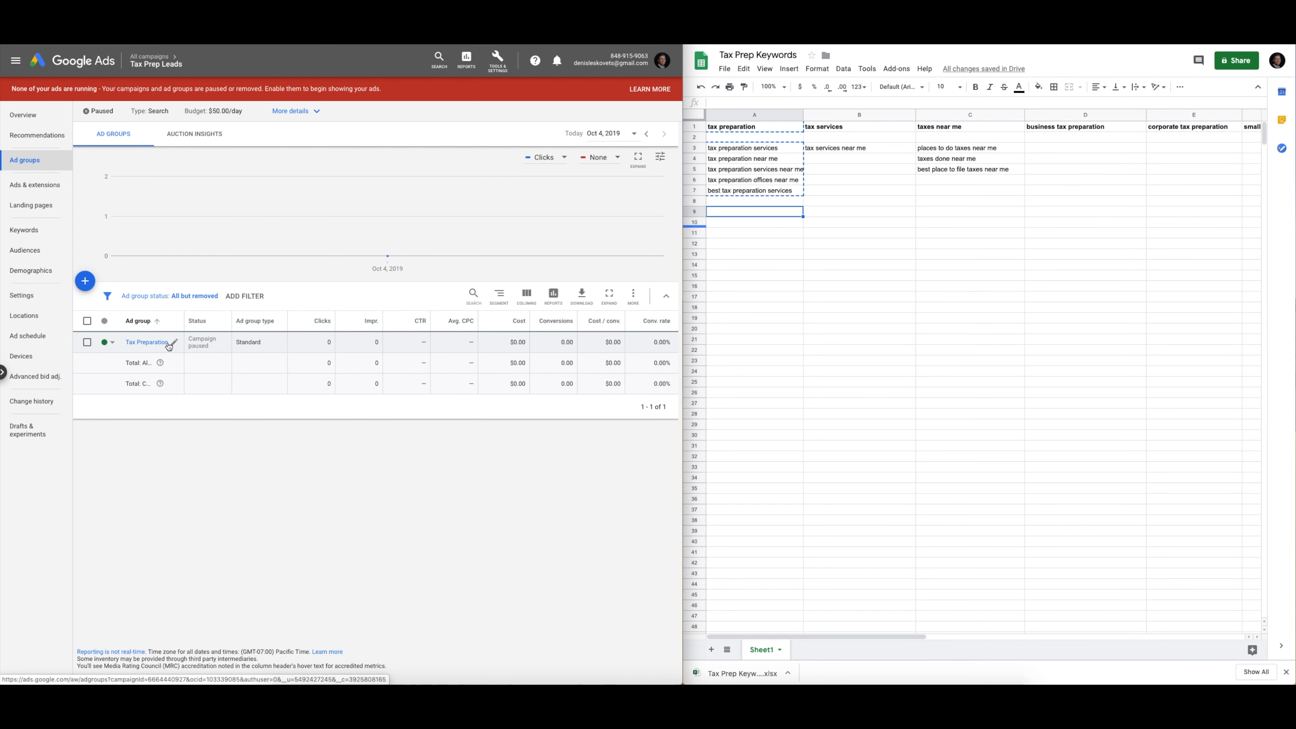
Copy the Tax Preparation ad group and paste it into Tax Prep Leads as Tax Preparation #2
left_click(87, 346)
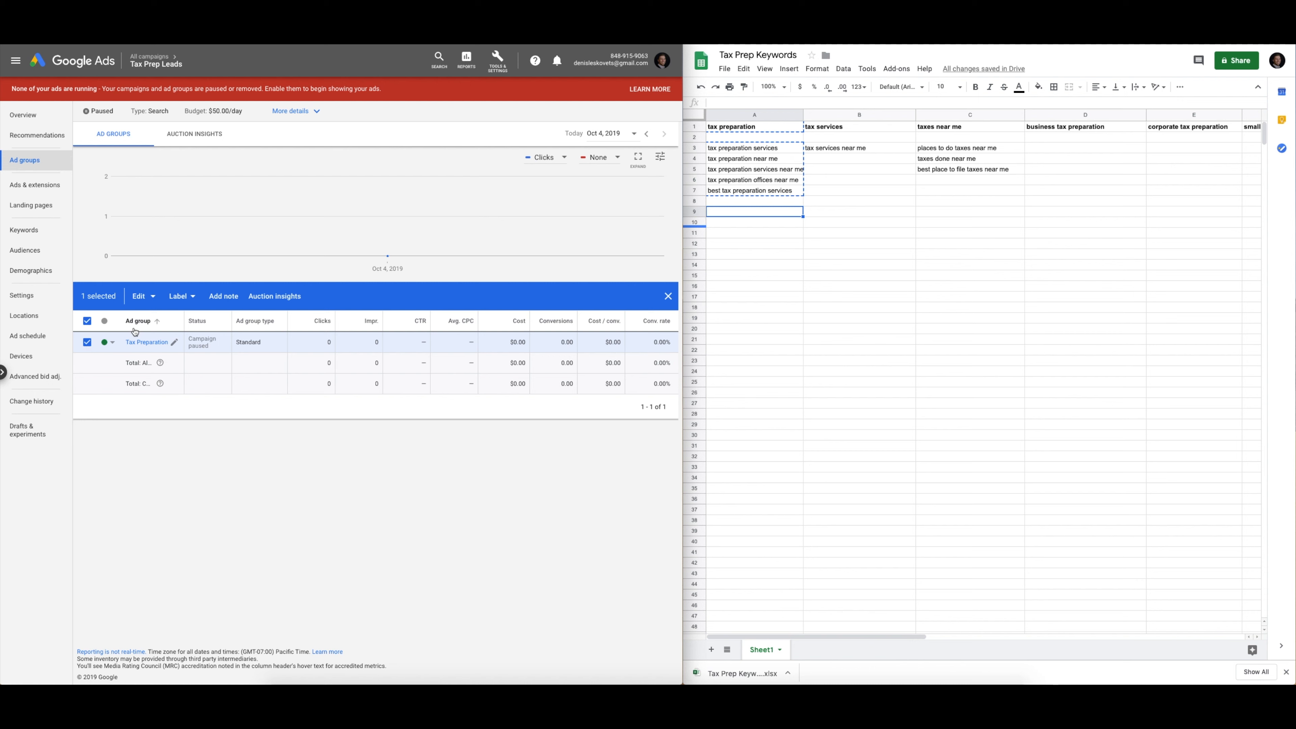
left_click(142, 297)
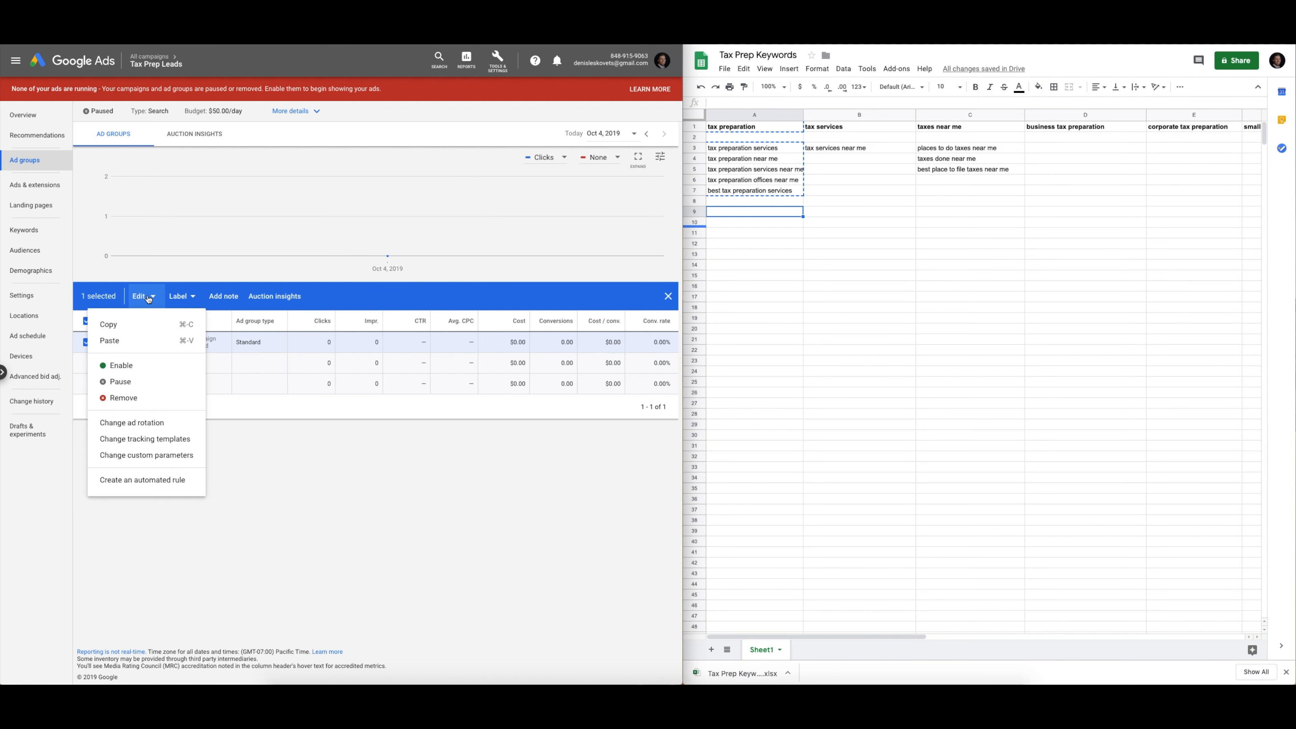
left_click(141, 324)
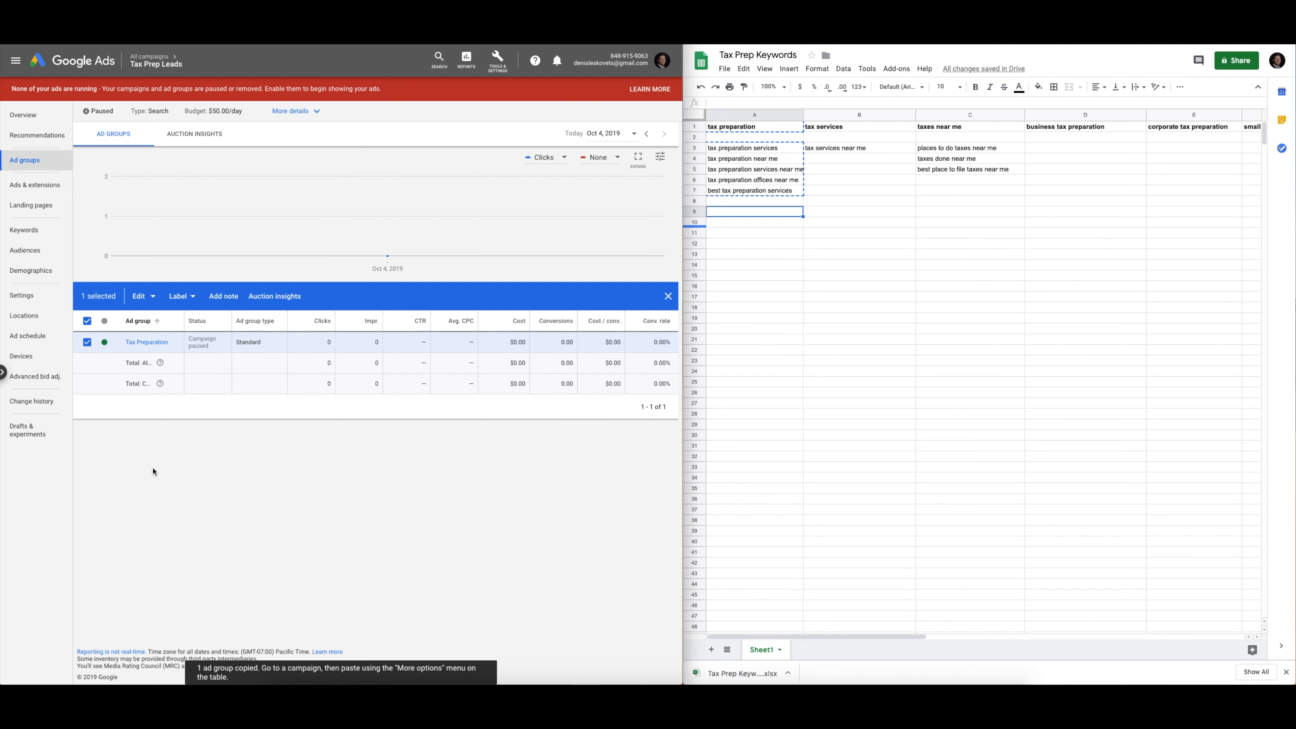
left_click(86, 341)
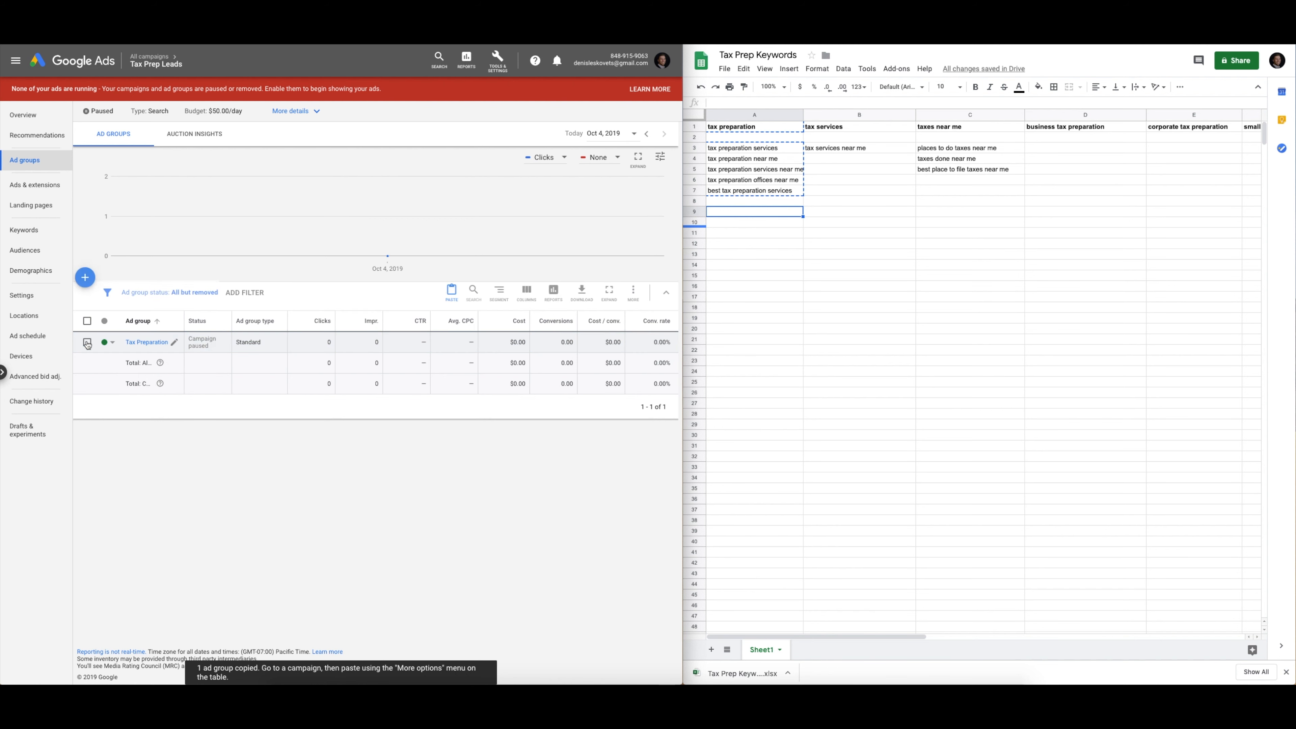
left_click(451, 296)
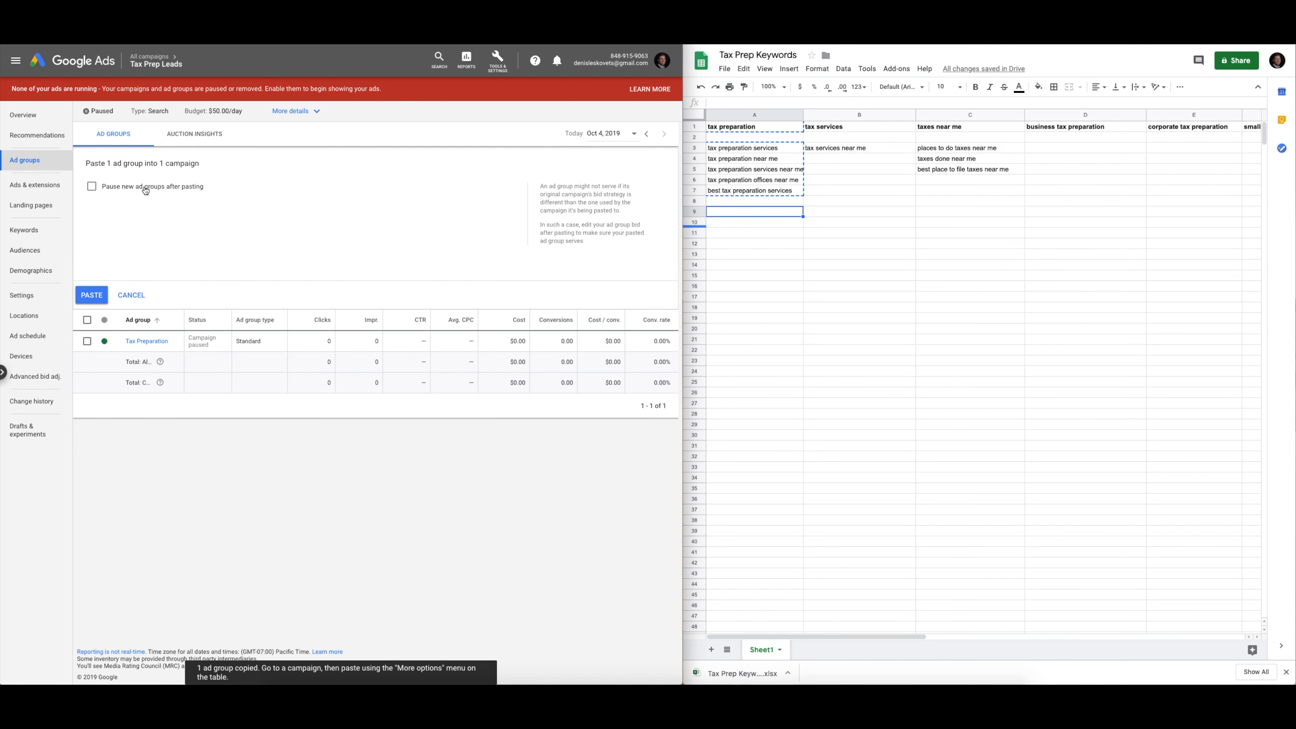
left_click(91, 295)
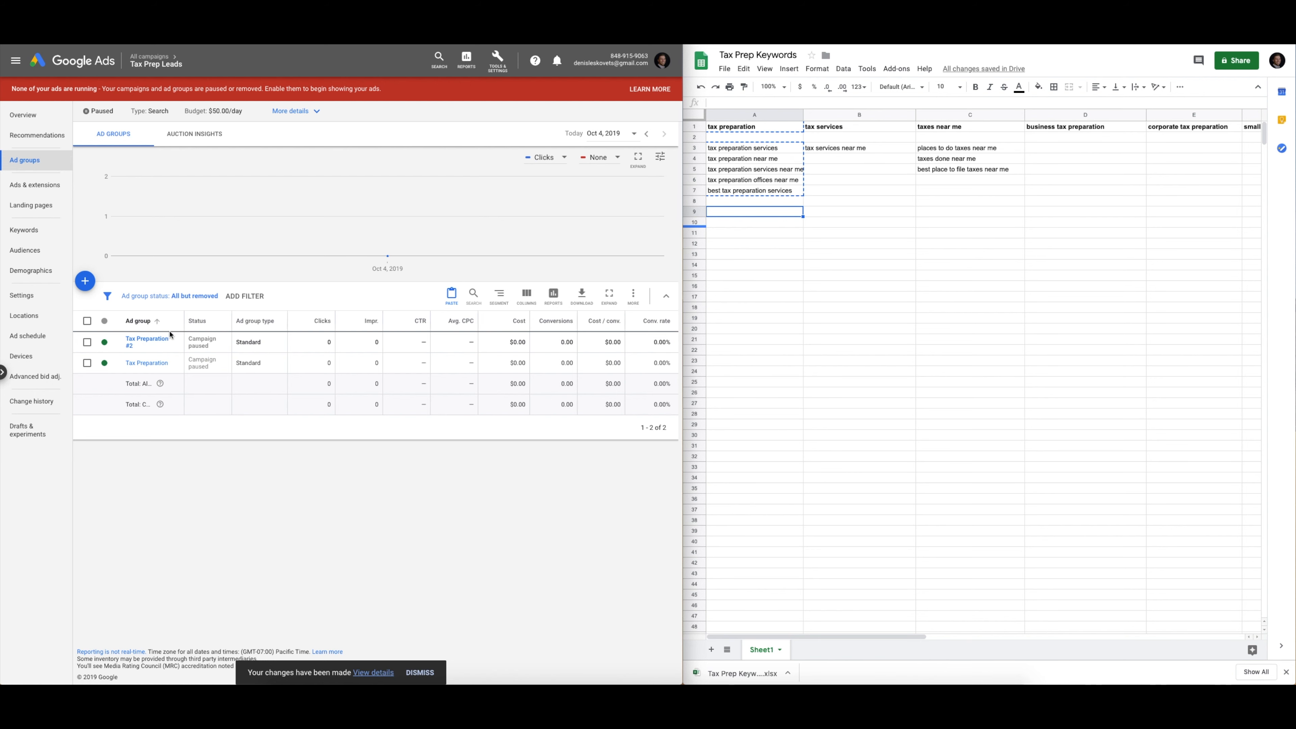
Rename the Tax Preparation #2 ad group to 'Tax Services'
left_click(175, 343)
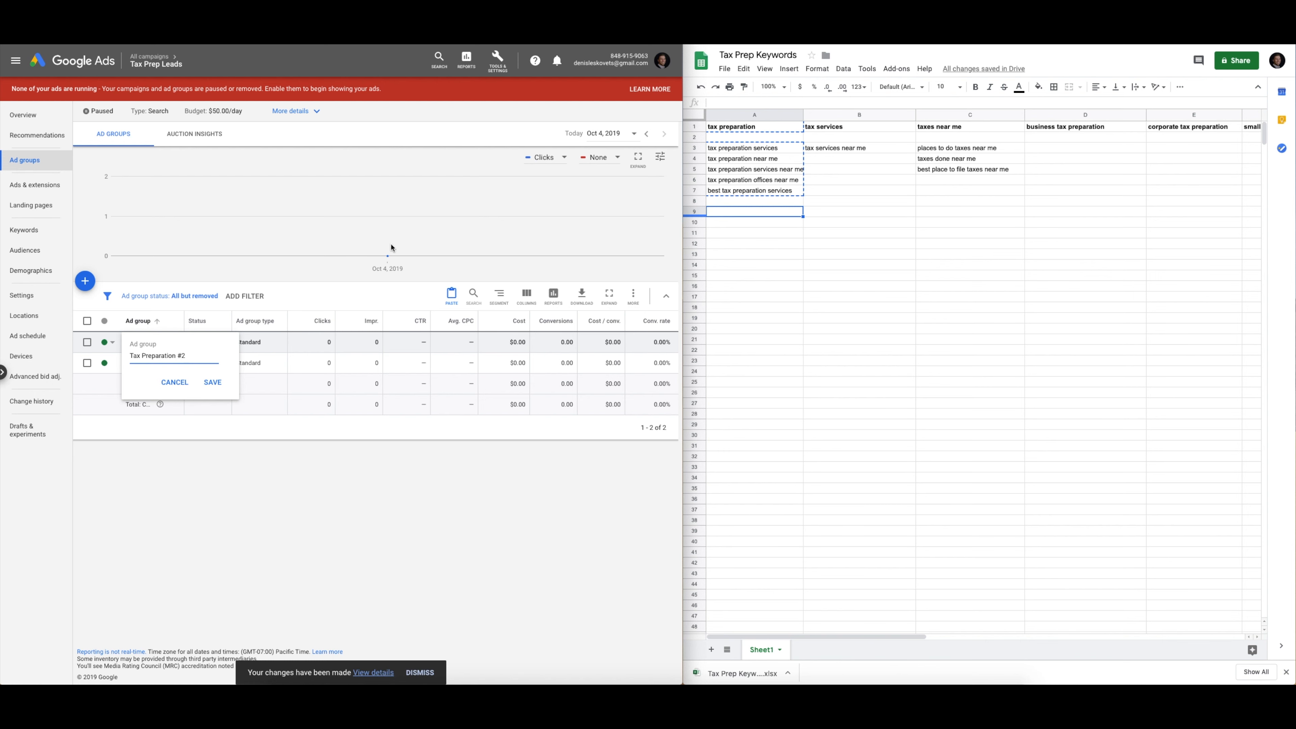
triple_click(195, 355)
type("Tax Services")
key("Return")
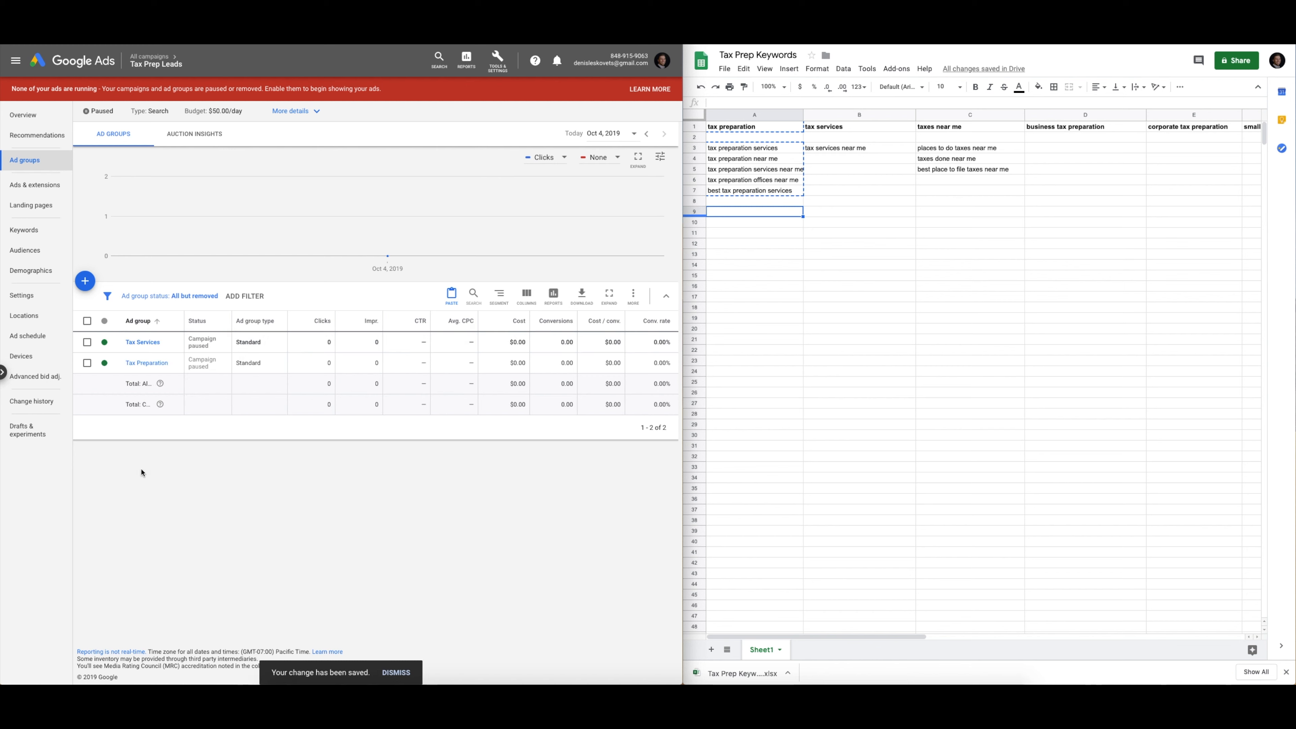
Remove all 12 copied keywords from the Tax Services ad group
left_click(142, 342)
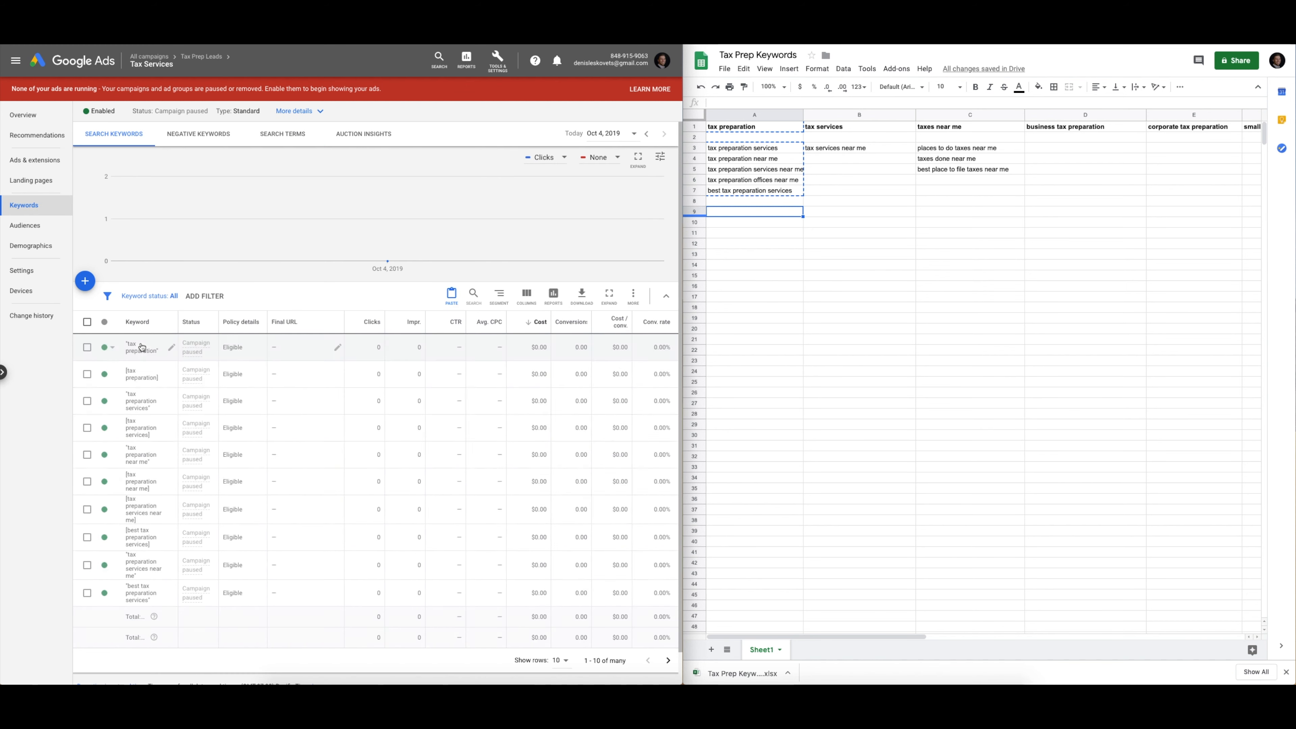
left_click(87, 322)
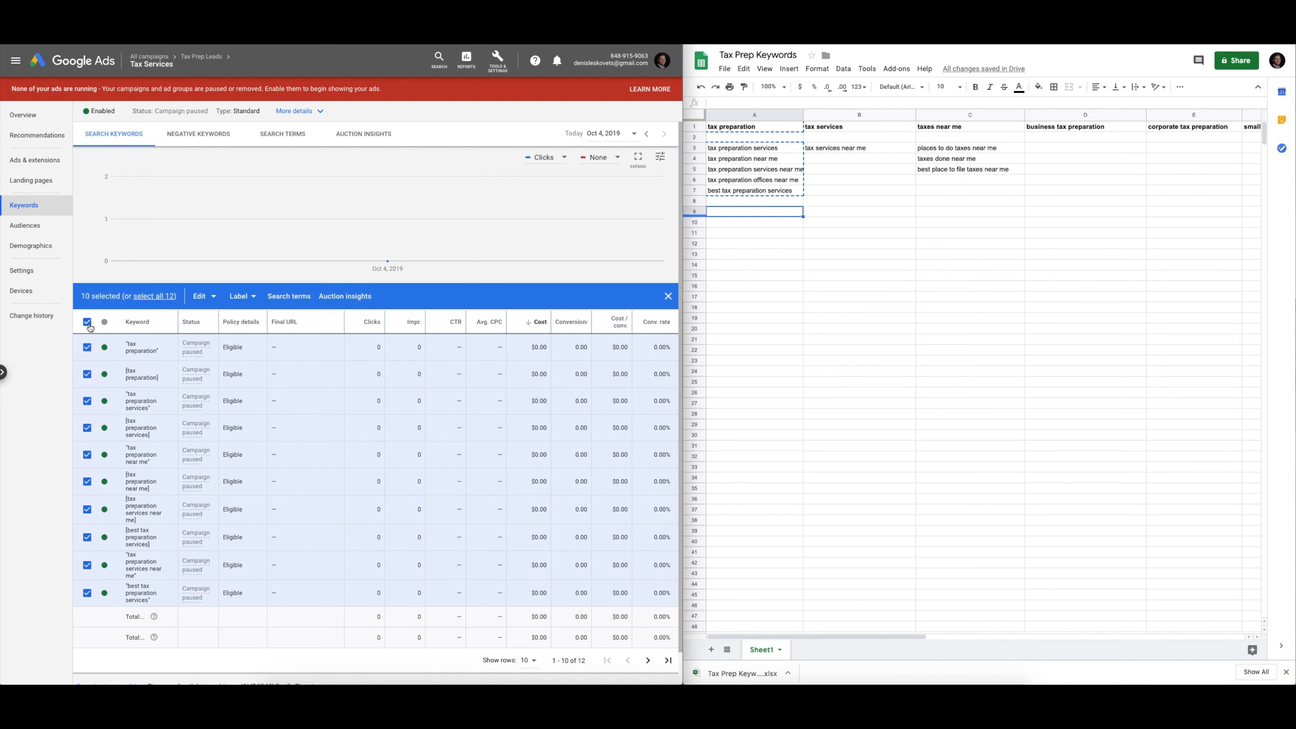
left_click(176, 299)
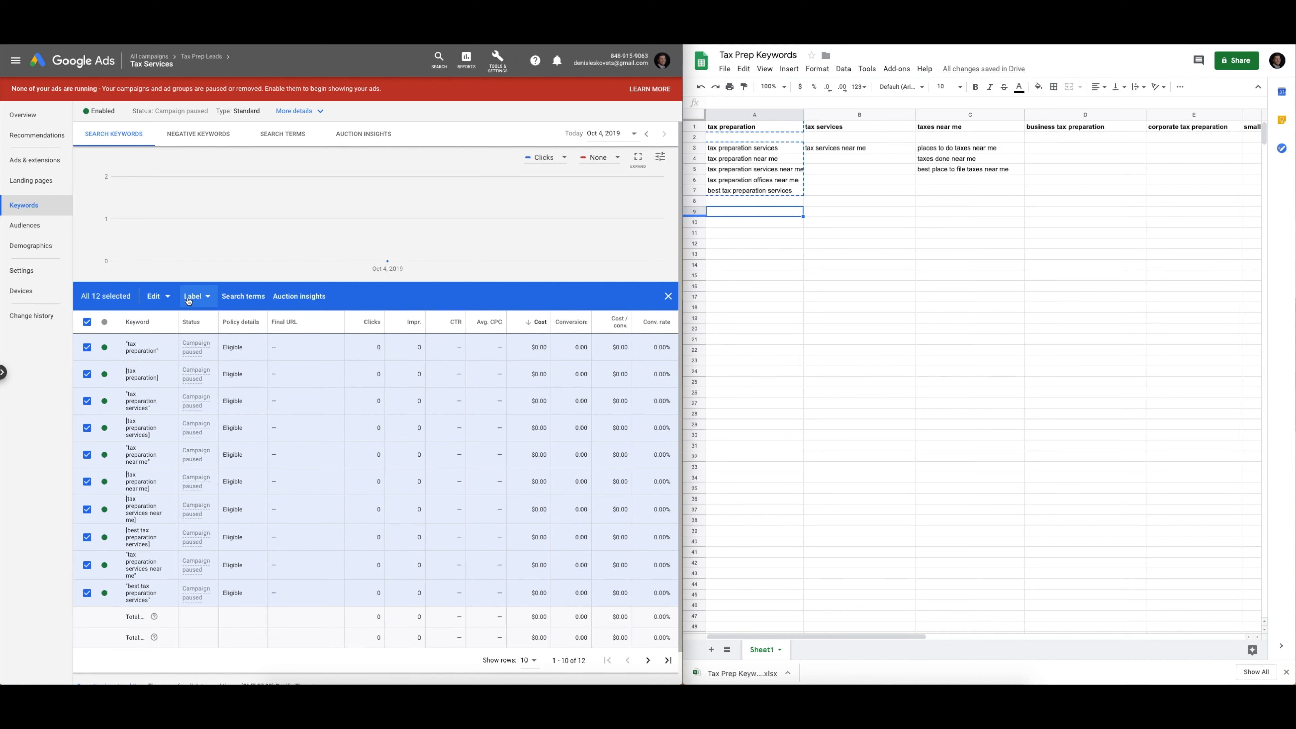
left_click(165, 299)
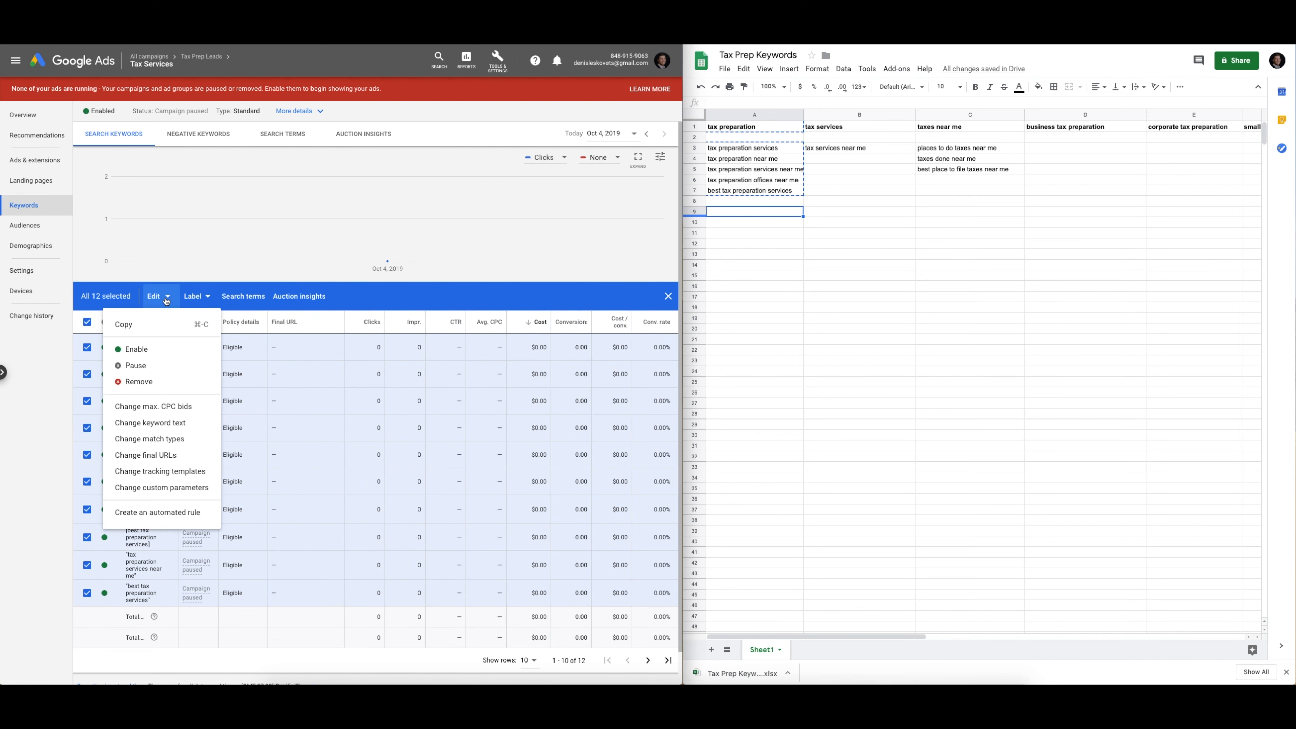
left_click(157, 384)
left_click(412, 386)
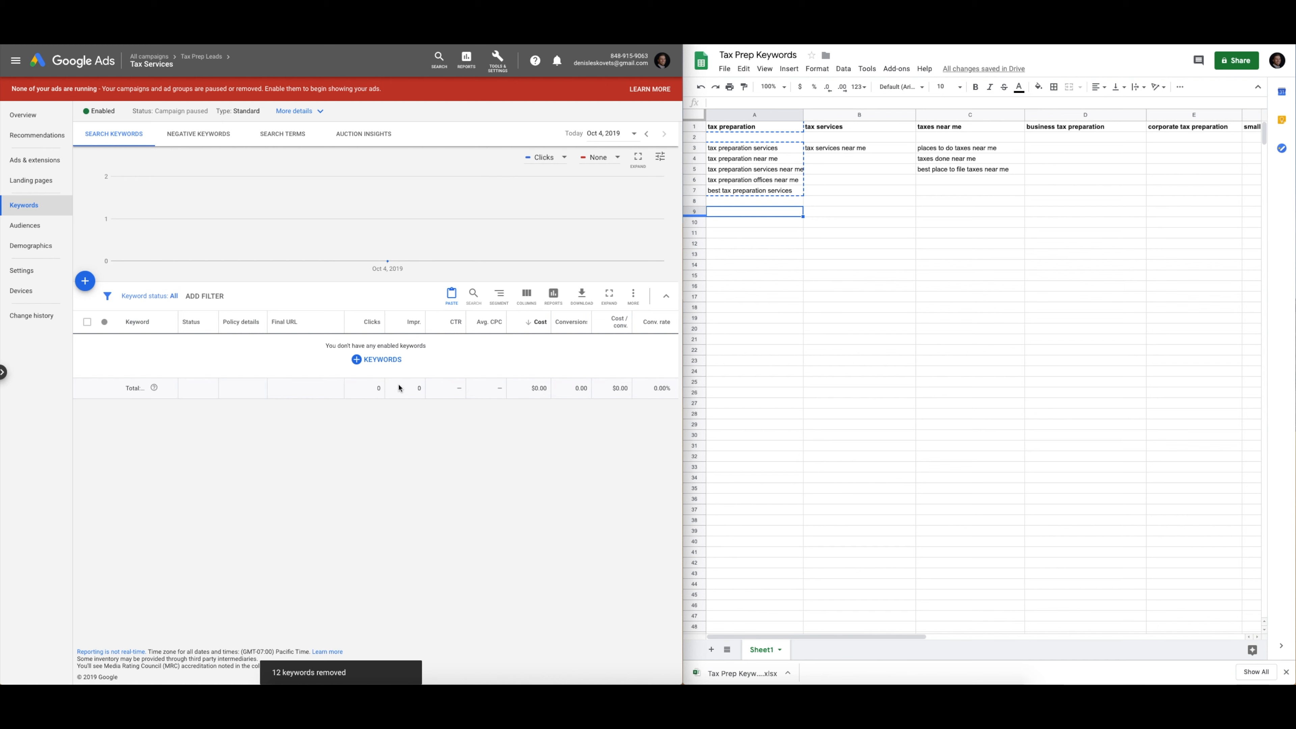
left_click(380, 363)
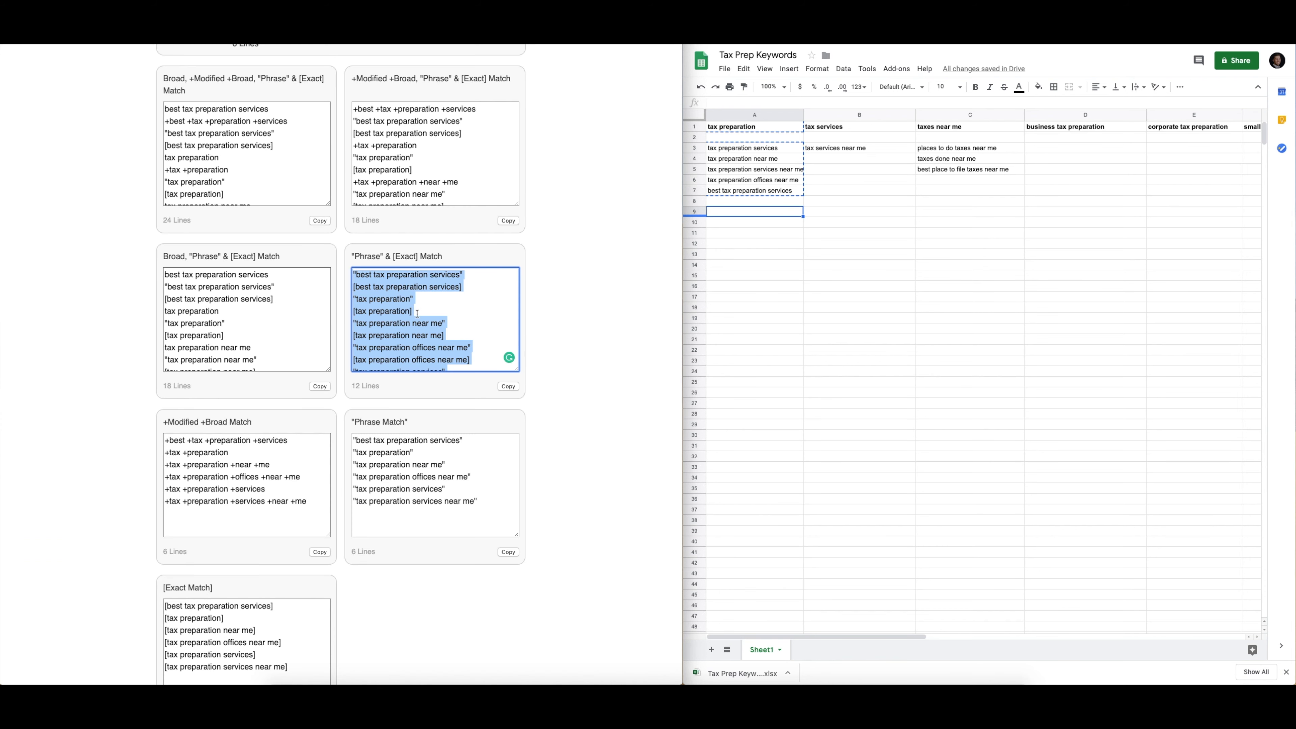
Replace the wrapper input with 'tax services' and 'tax services near me' and wrap them
scroll(417, 314, "up", 10)
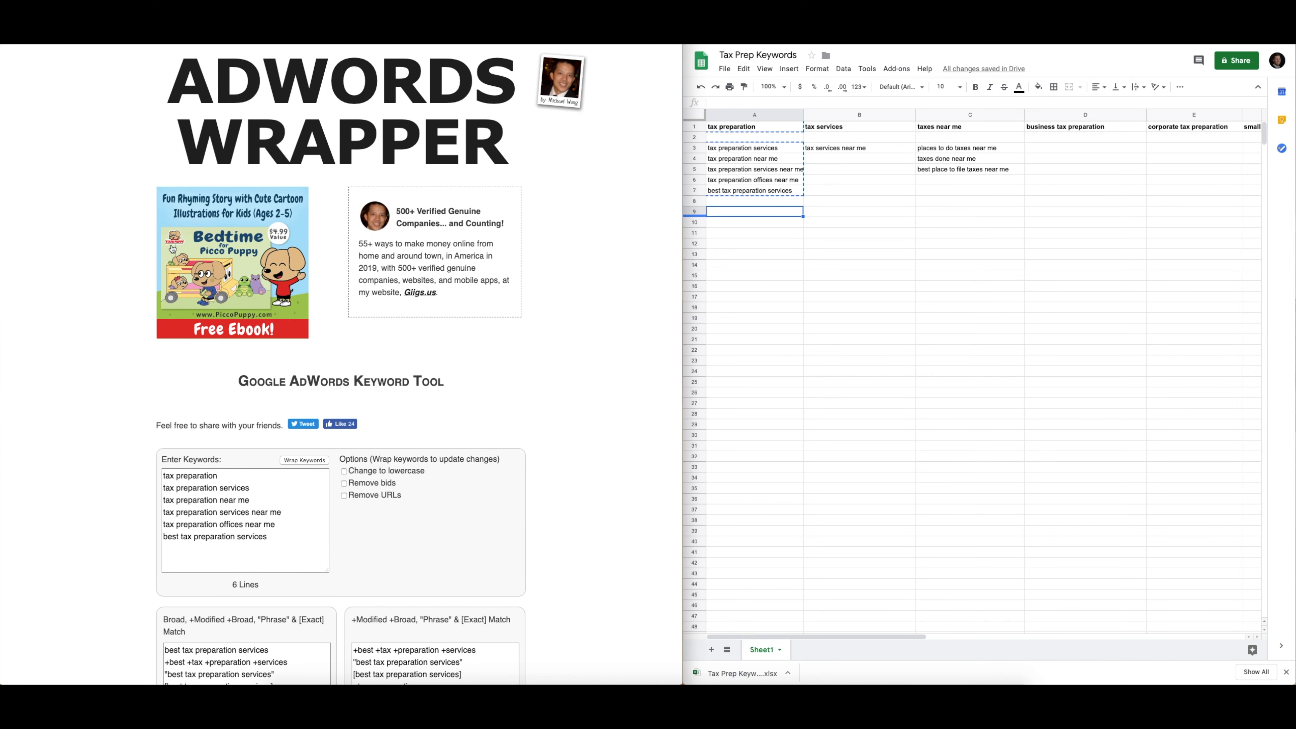
scroll(185, 215, "down", 15)
left_click_drag(275, 398, 132, 319)
type("tax s")
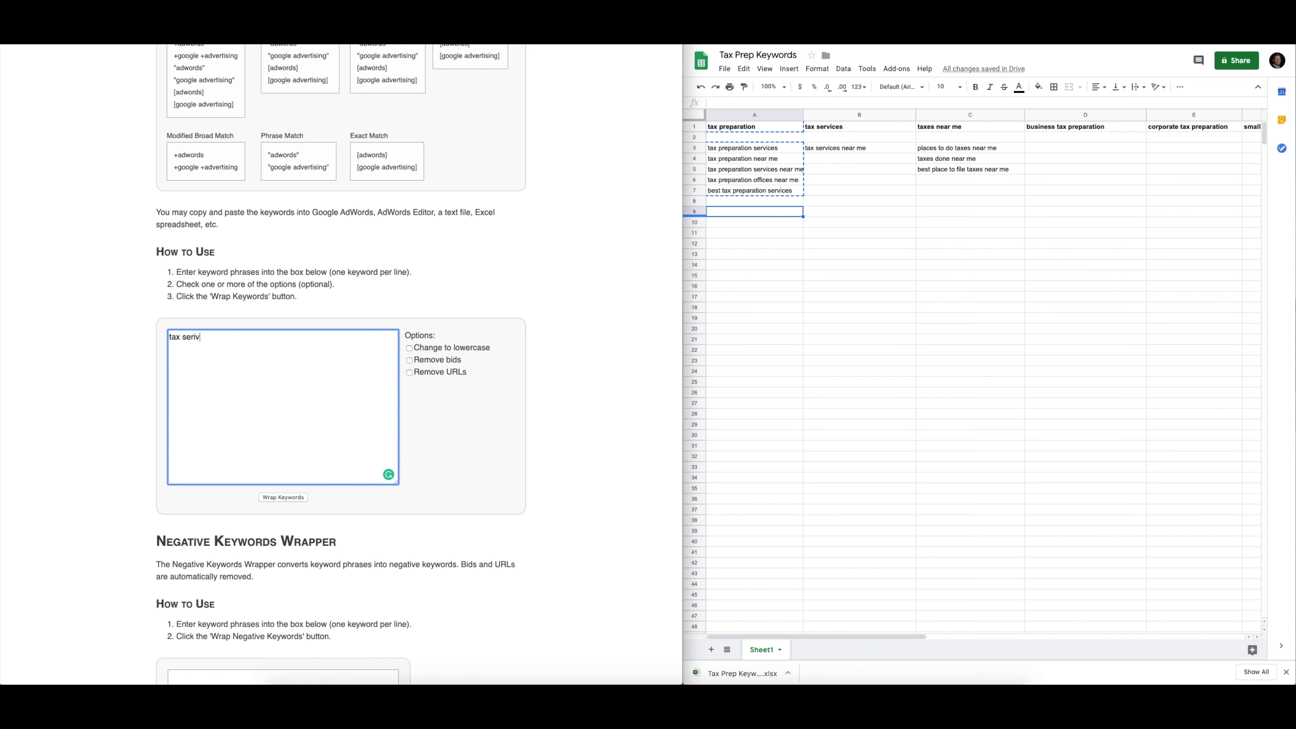
type("ervices ")
type("tax services near")
type(" me")
left_click(284, 497)
Select the four-line phrase and exact-match output for copying
scroll(93, 419, "down", 15)
scroll(91, 417, "down", 2)
left_click(450, 332)
left_click_drag(449, 331, 355, 280)
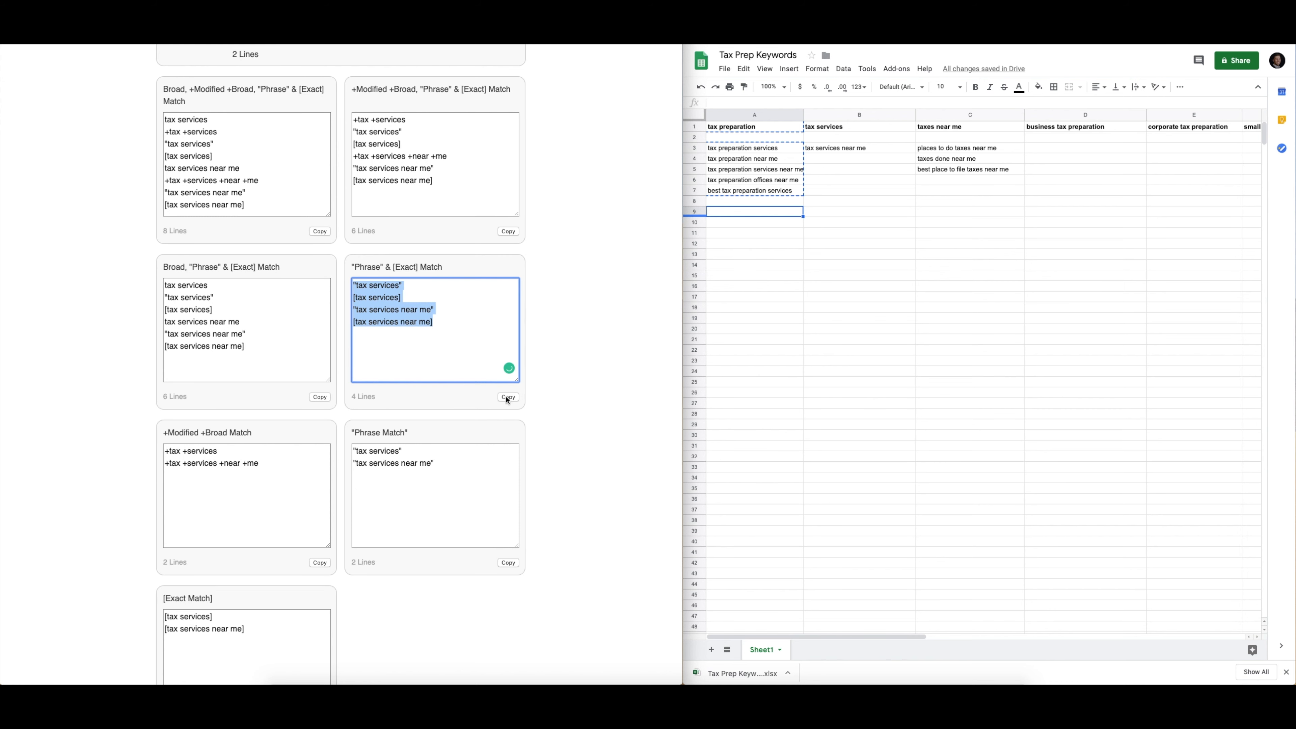
right_click(403, 314)
Copy the four wrapped lines, paste them into the Tax Services keyword box, and save
left_click(424, 386)
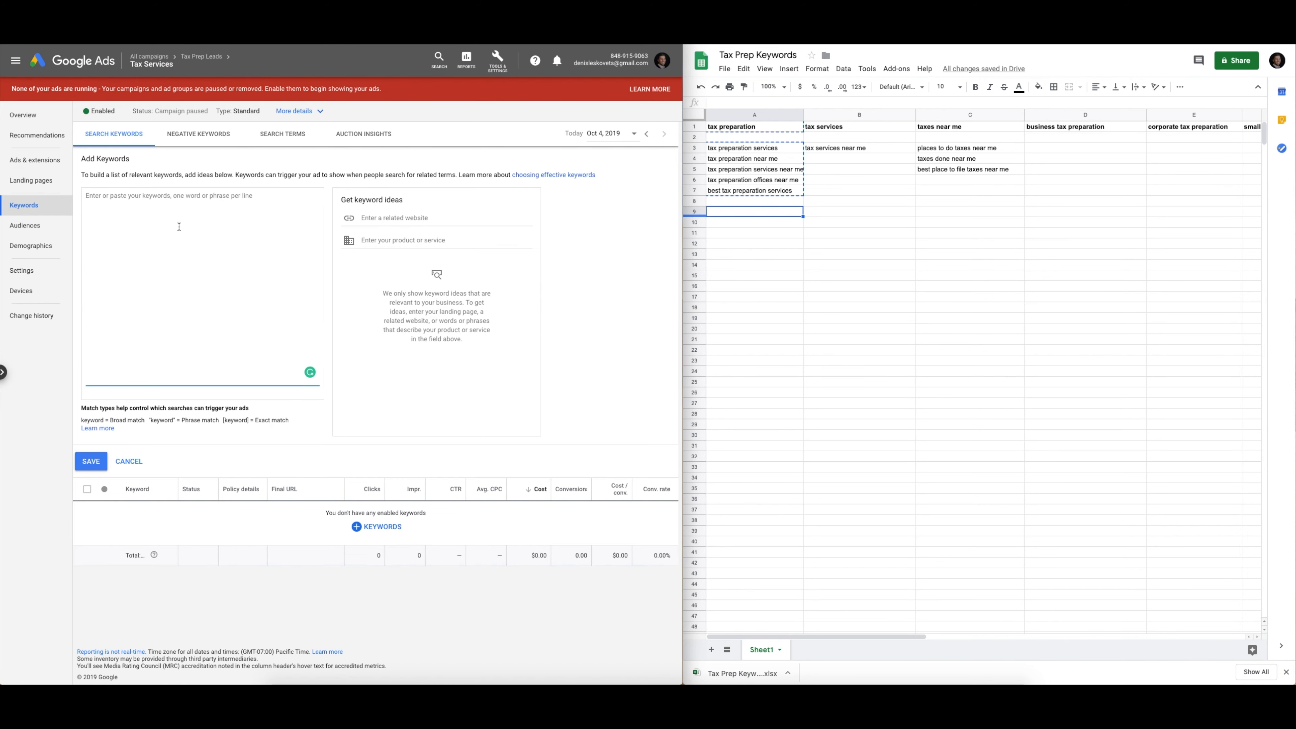
right_click(179, 227)
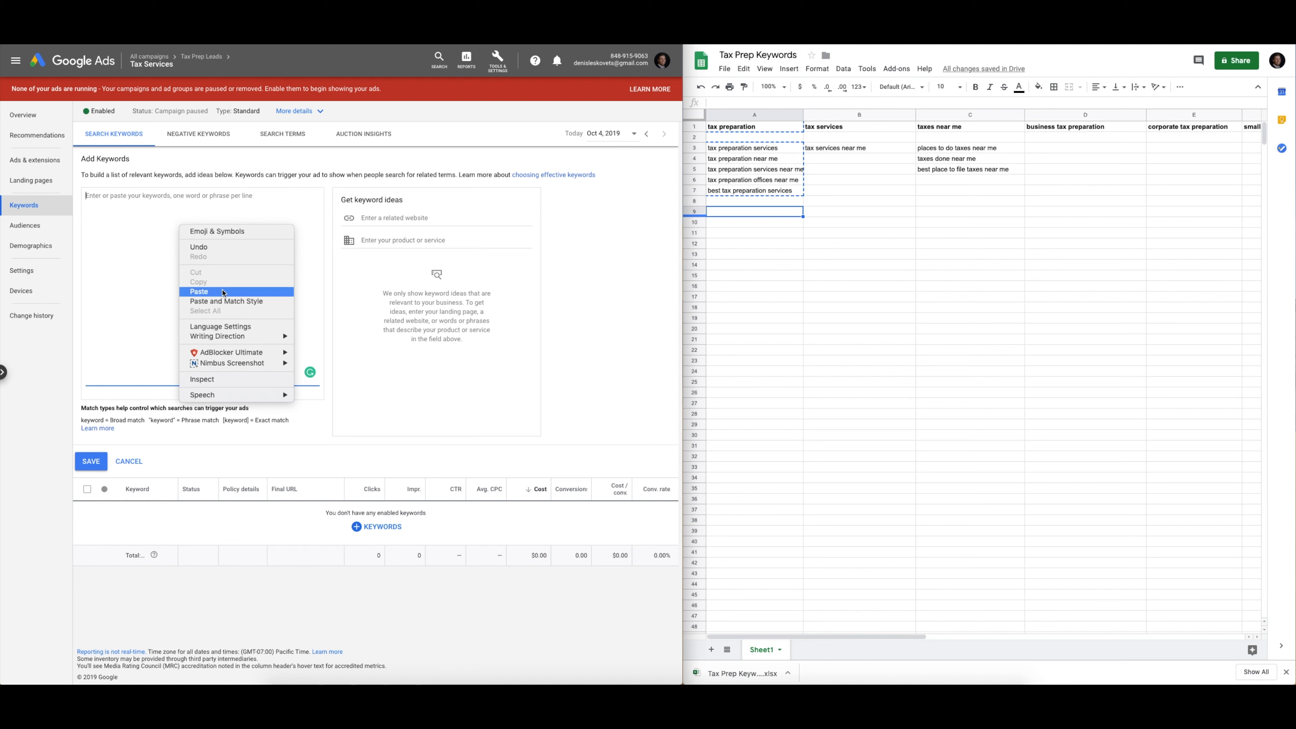
left_click(217, 292)
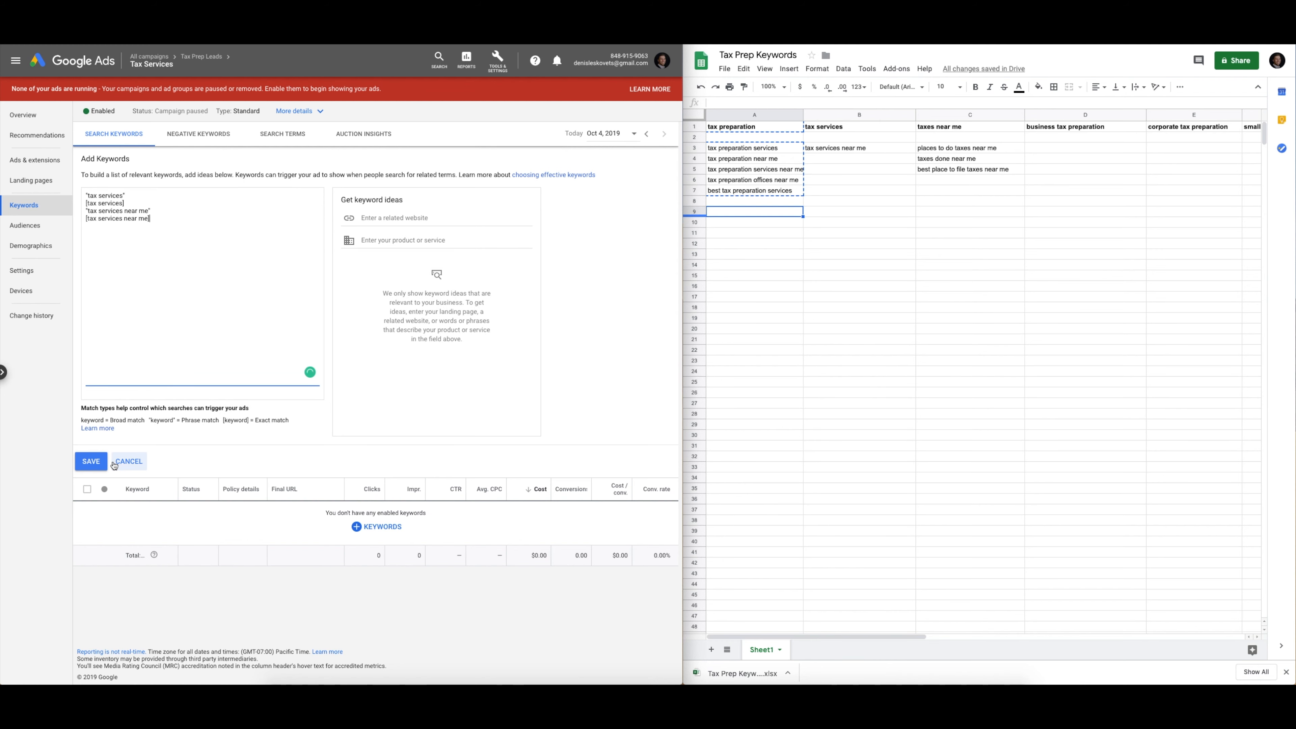
left_click(89, 461)
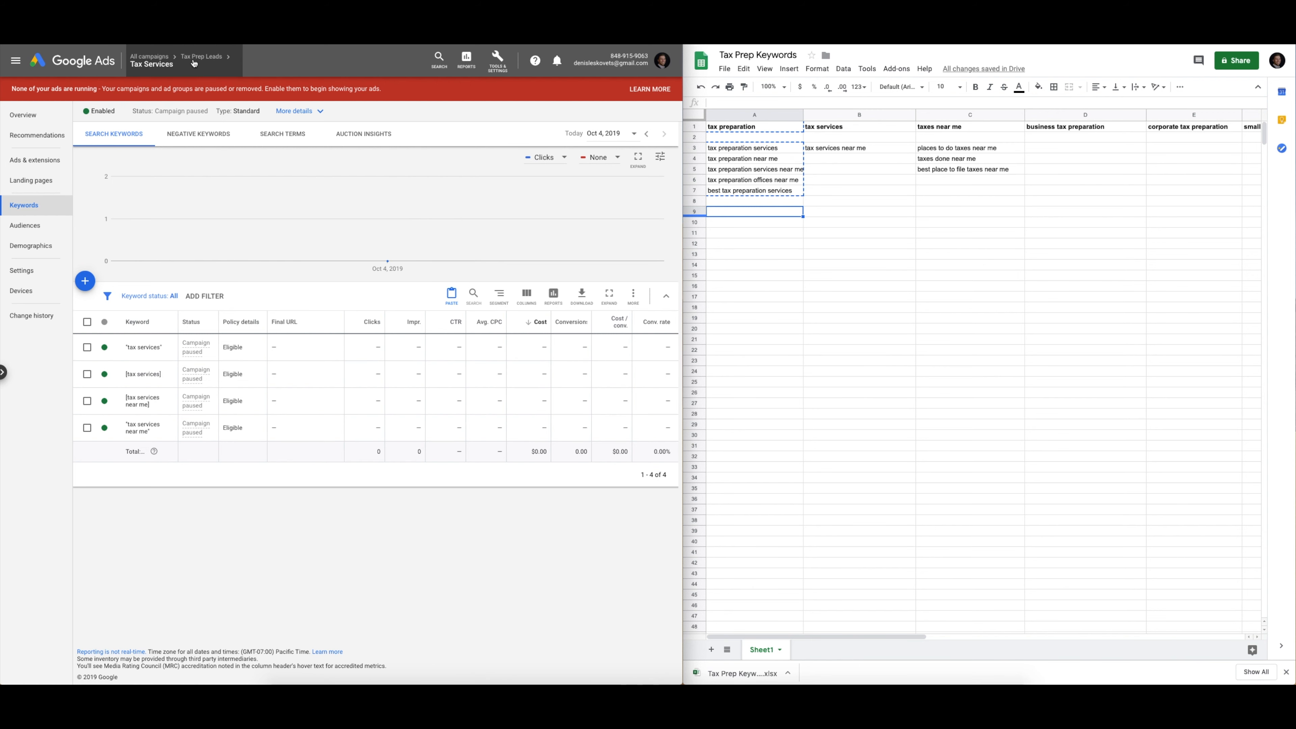
mouse_move(195, 63)
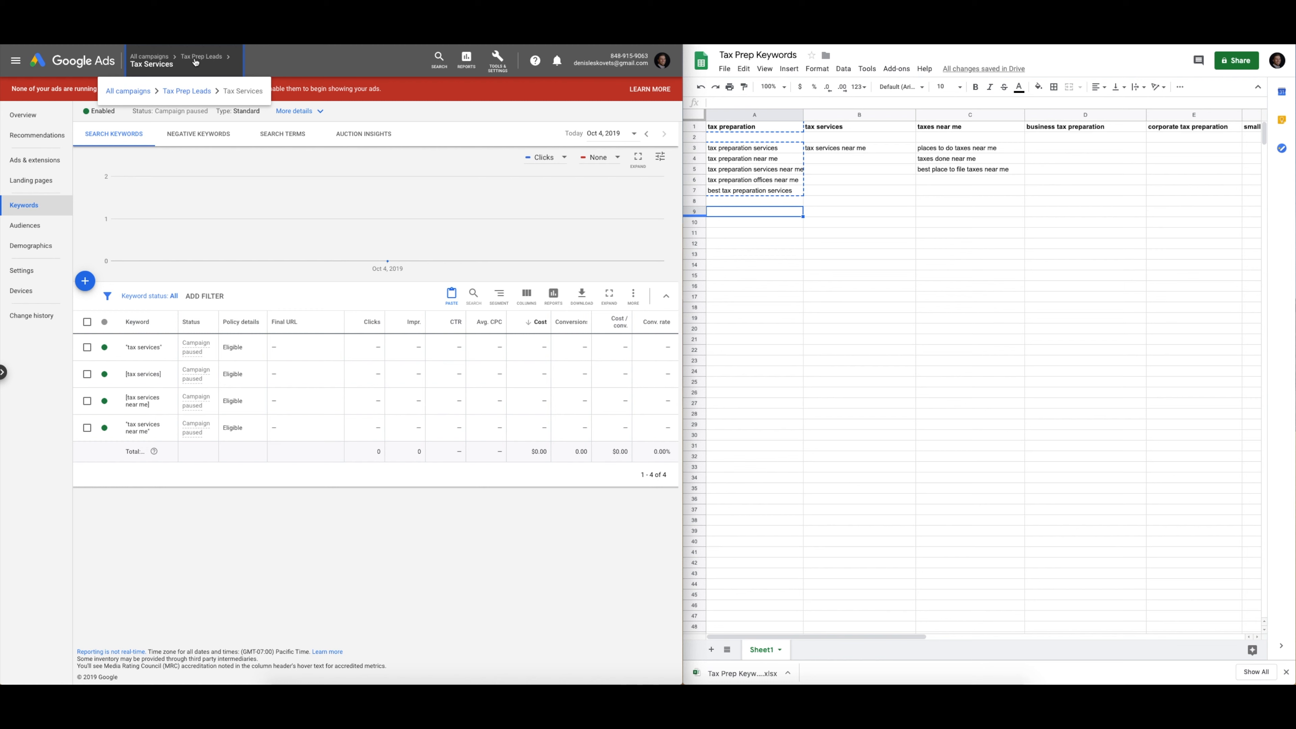
Return to the Tax Prep Leads ad groups list, discarding an accidentally started new ad group
left_click(184, 91)
left_click(41, 161)
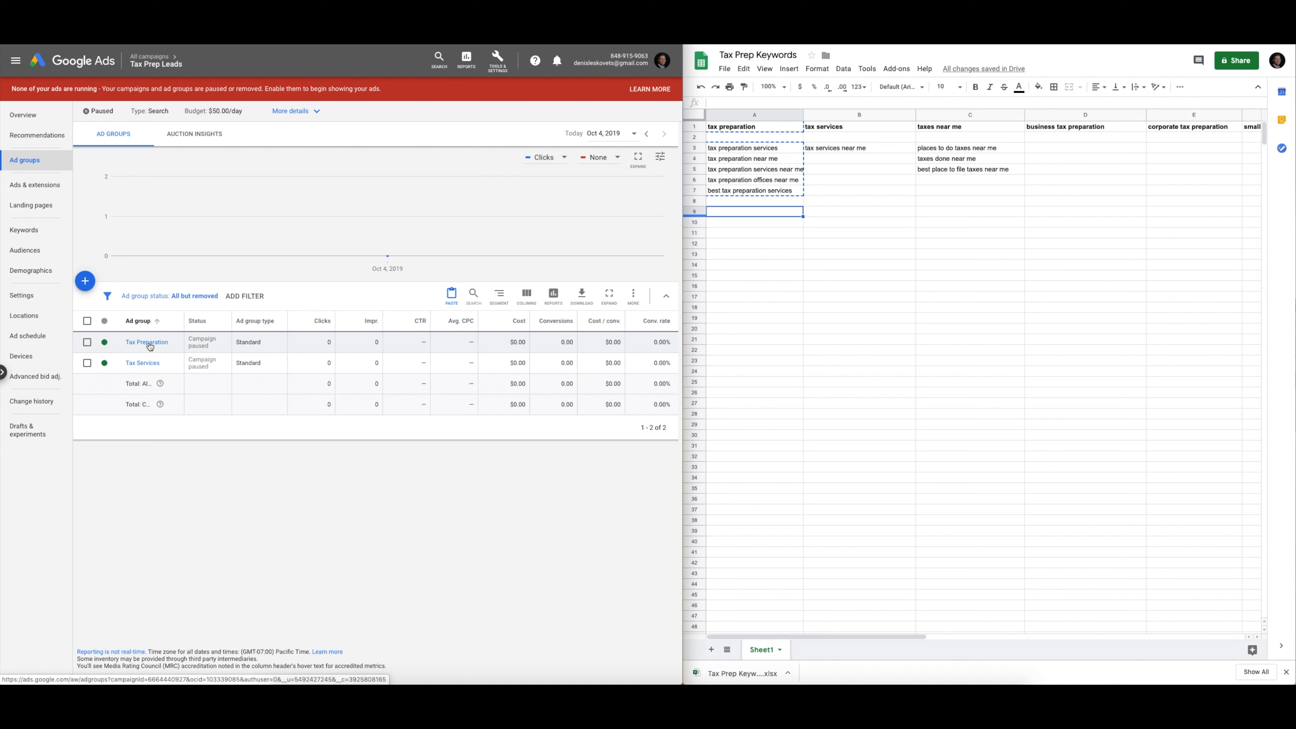
left_click(87, 284)
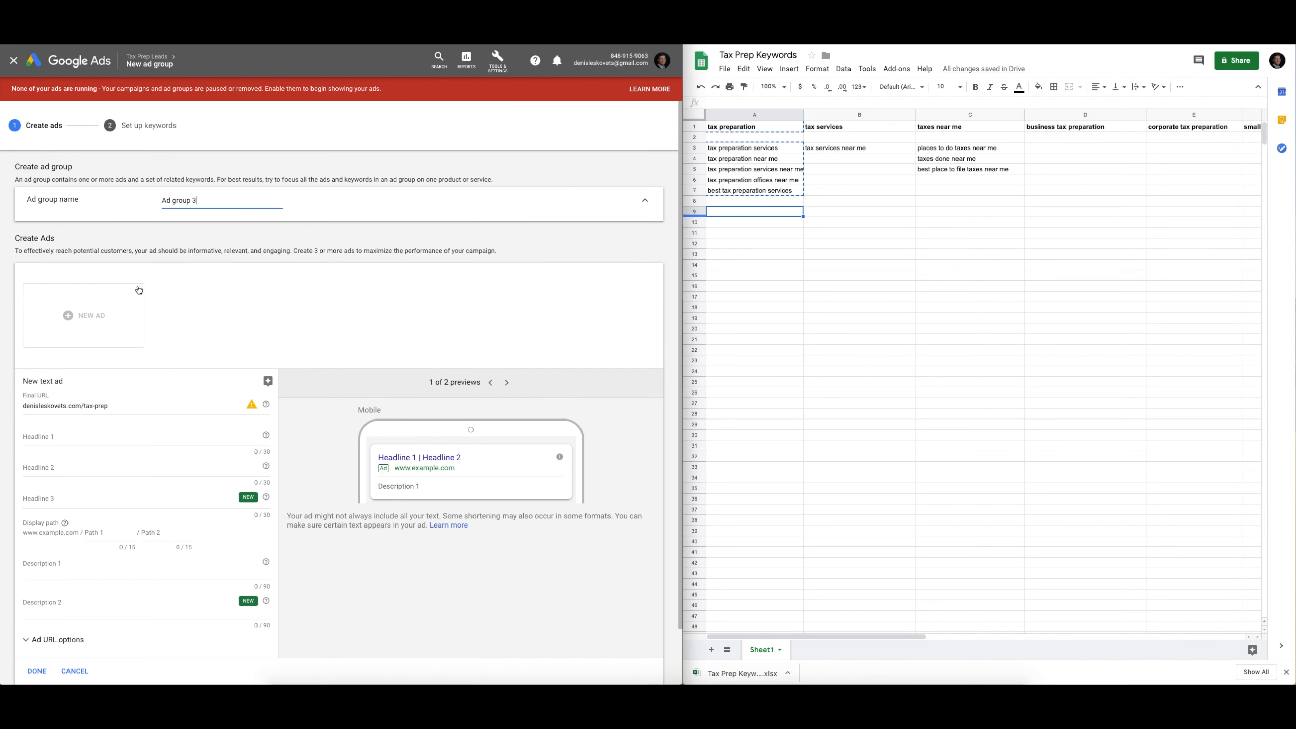
left_click(160, 60)
left_click(130, 91)
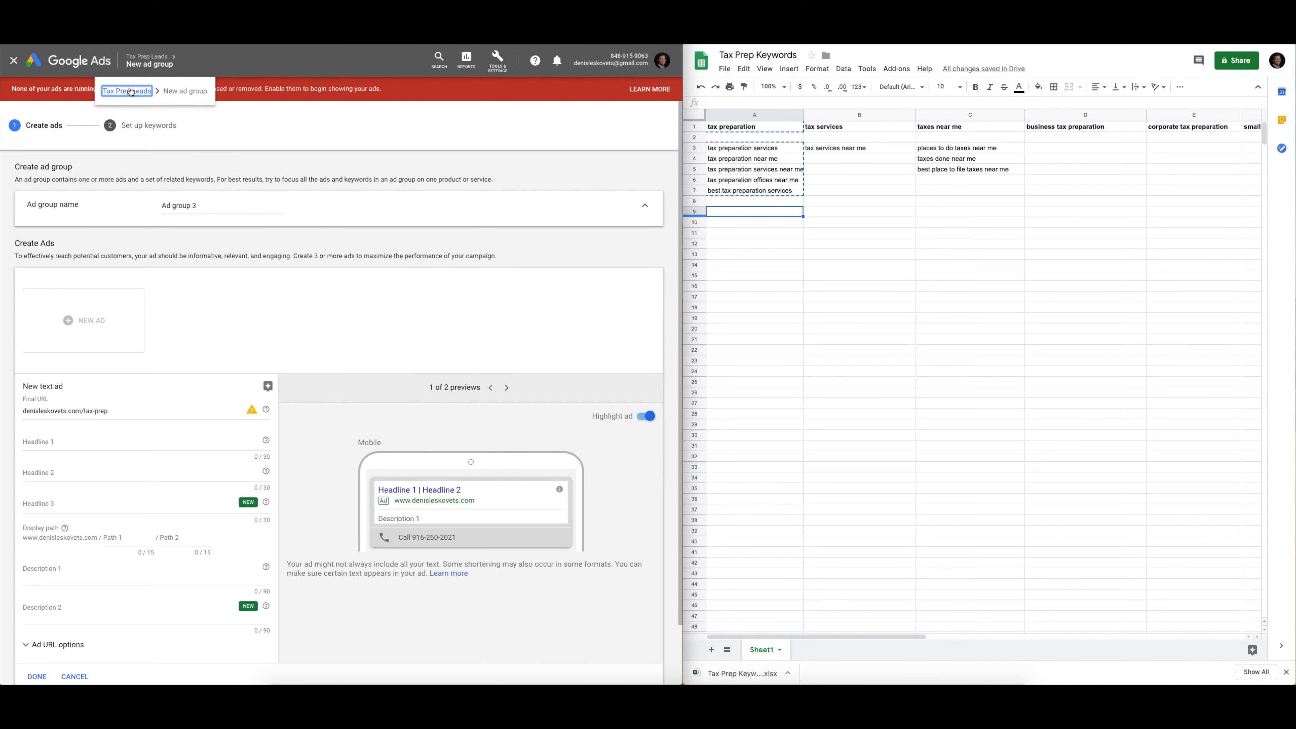
left_click(148, 67)
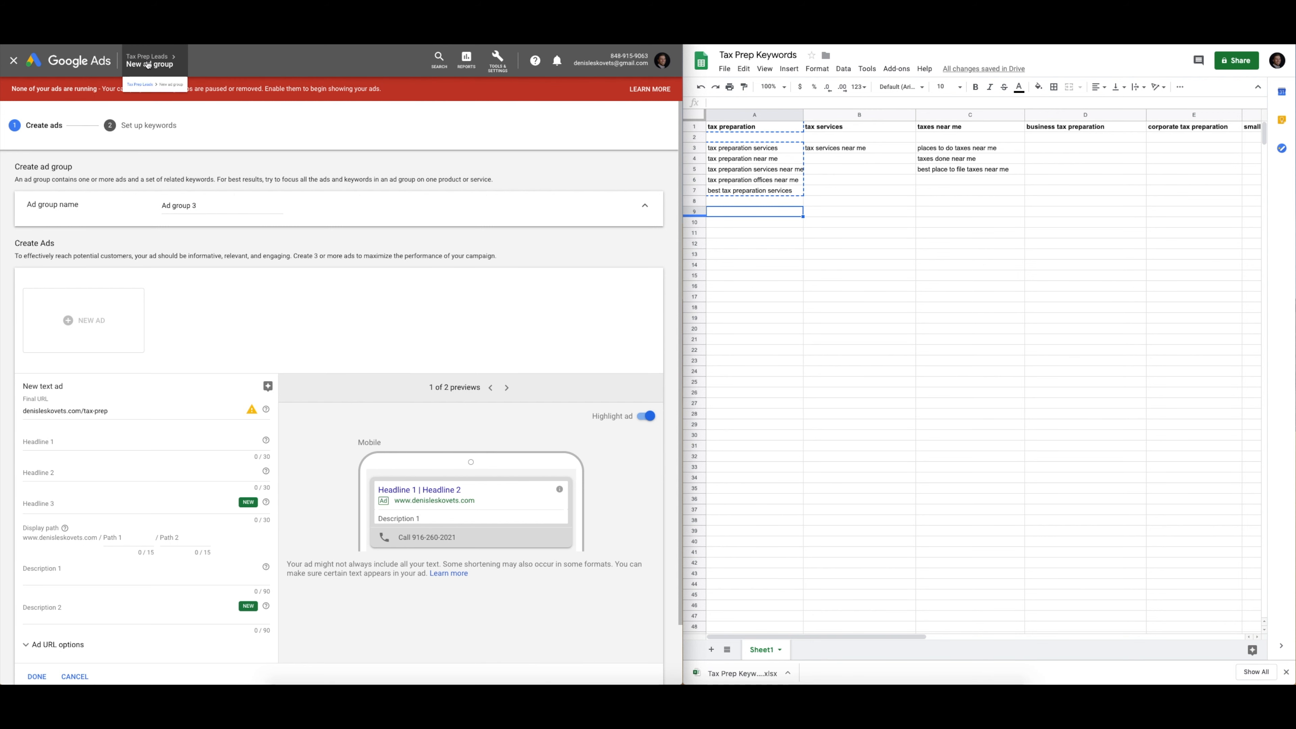
left_click(149, 66)
left_click(13, 62)
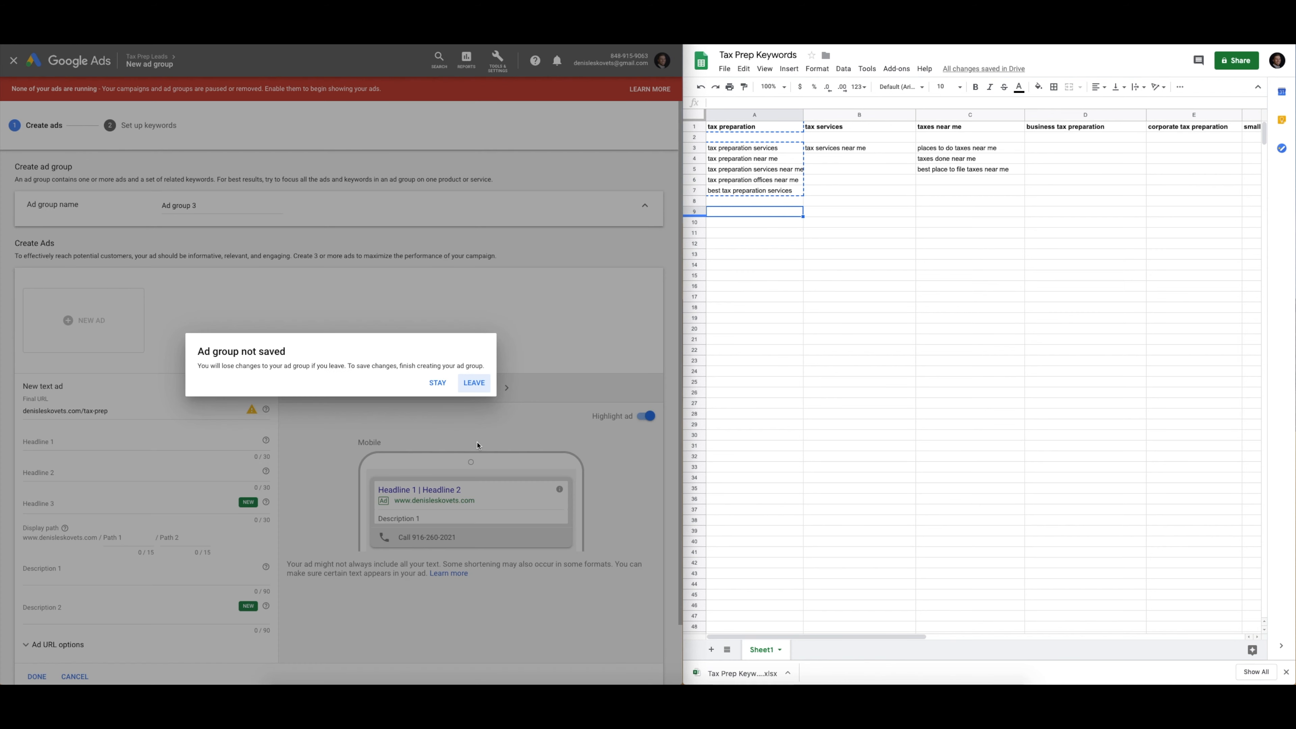
left_click(473, 383)
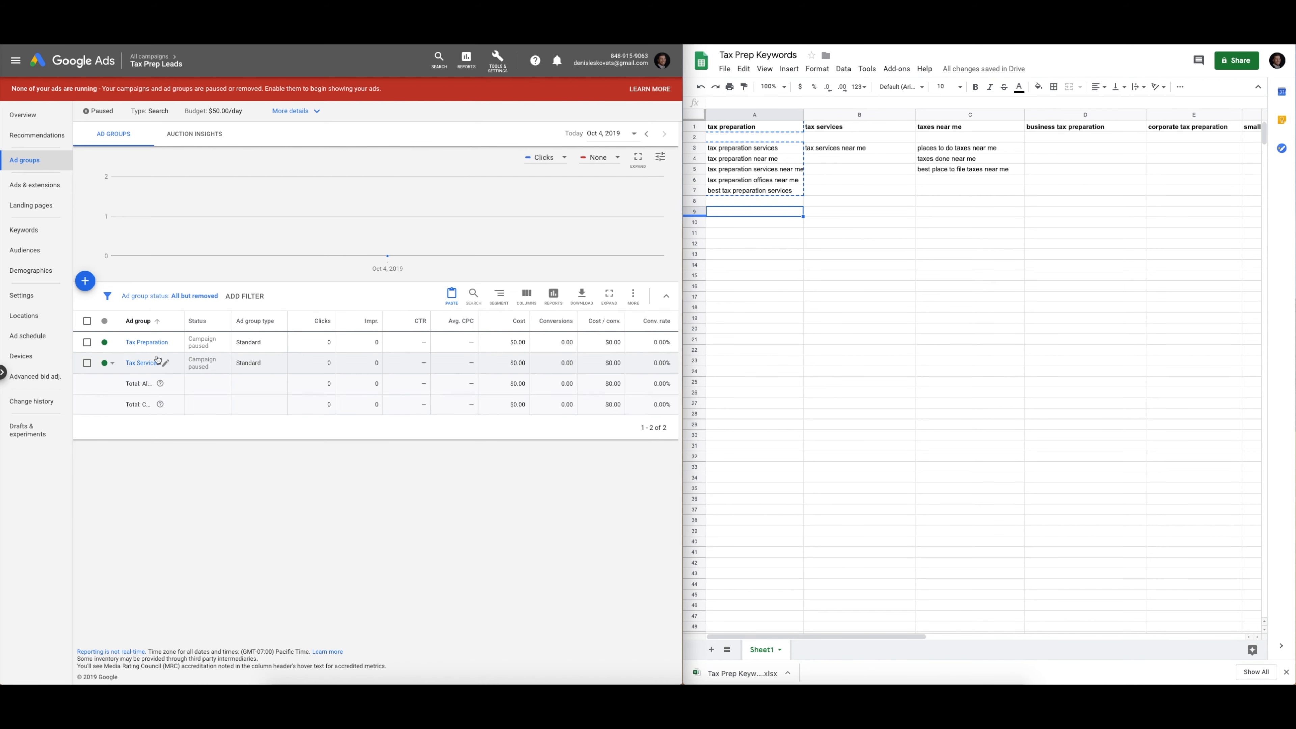
Copy the Tax Services ad group and paste it into the campaign as Tax Services #2
left_click(87, 342)
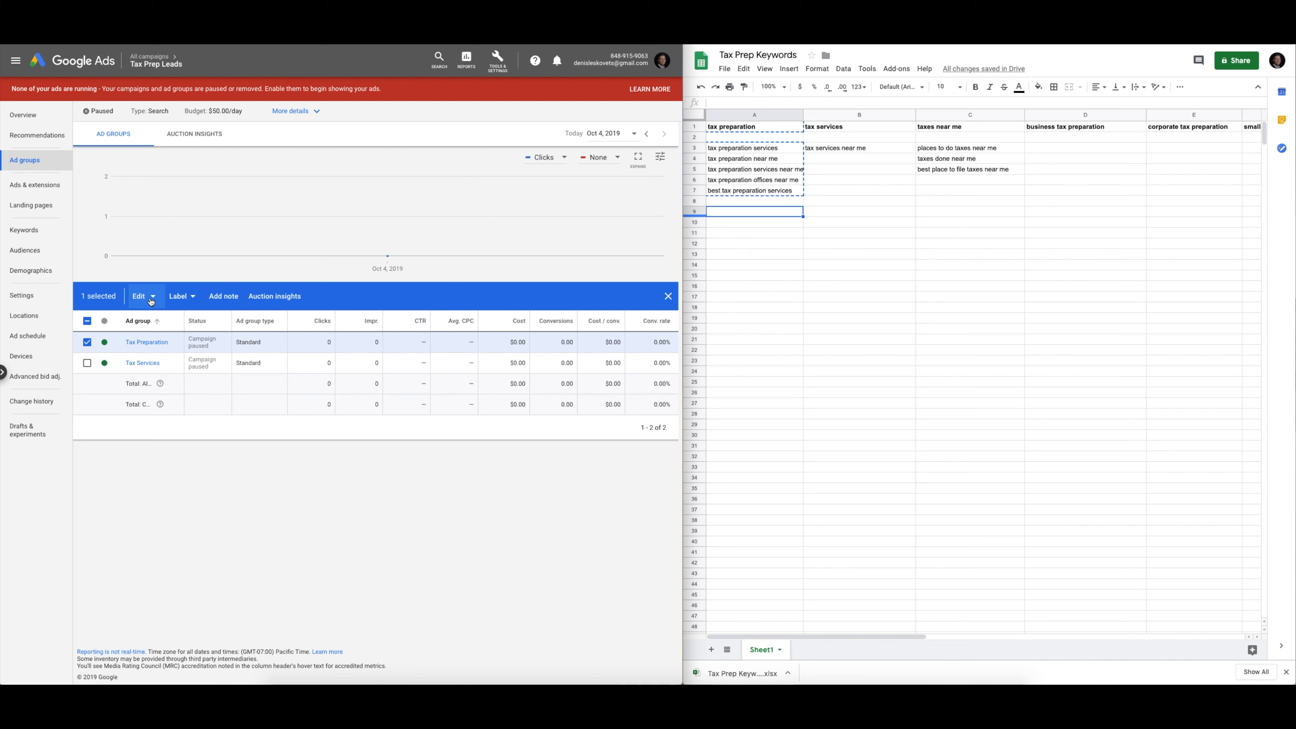
left_click(87, 342)
left_click(86, 362)
left_click(143, 296)
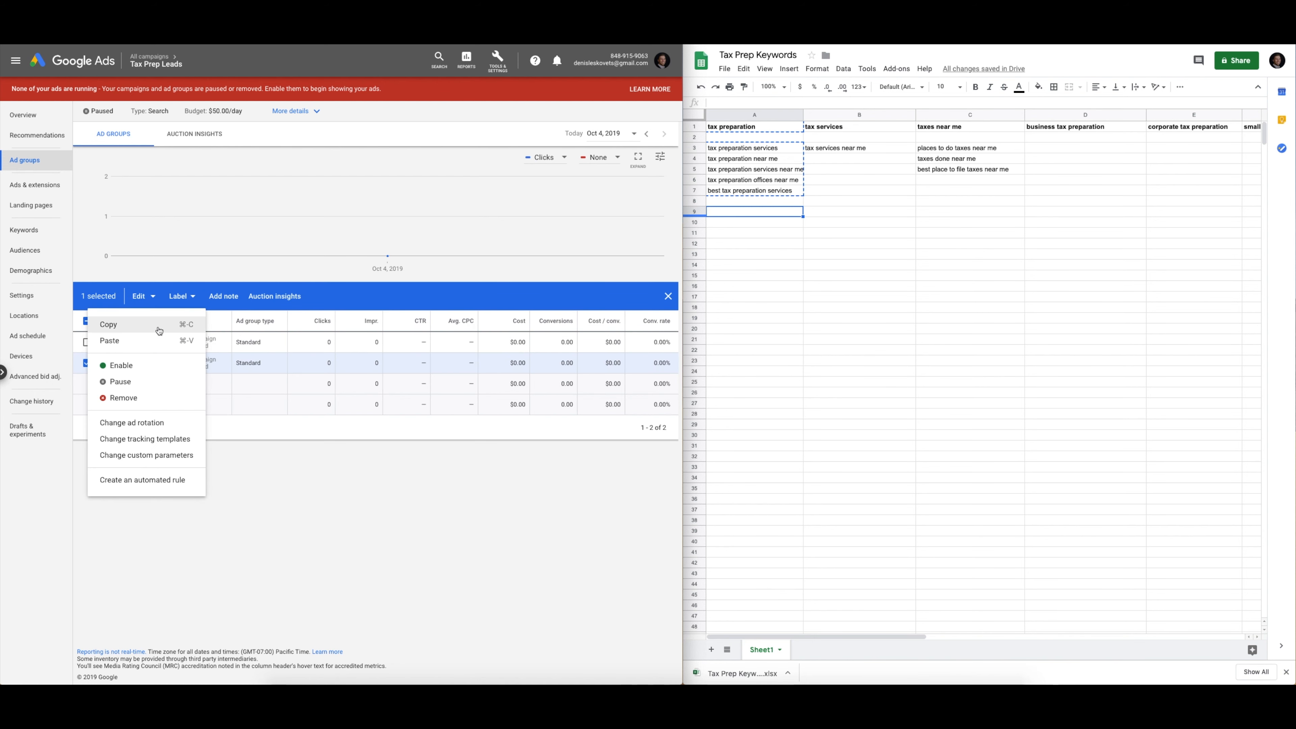
left_click(159, 330)
left_click(86, 363)
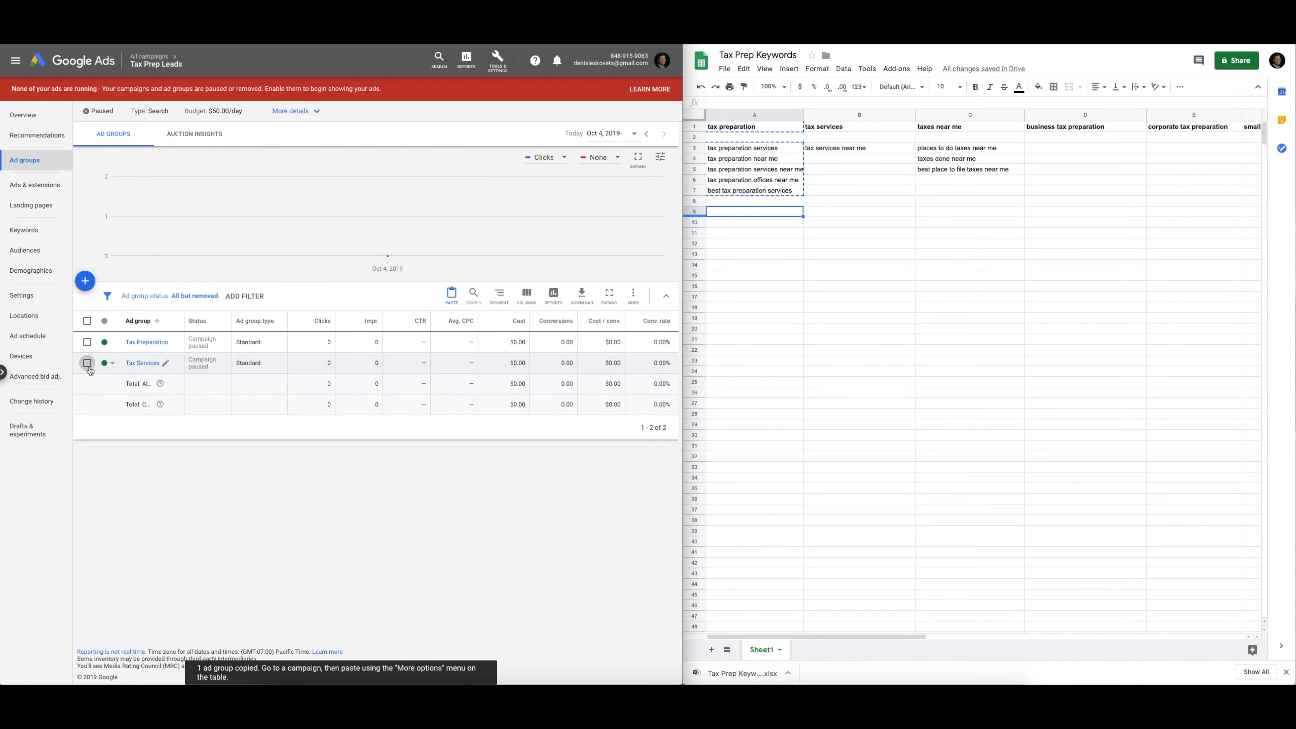
left_click(92, 295)
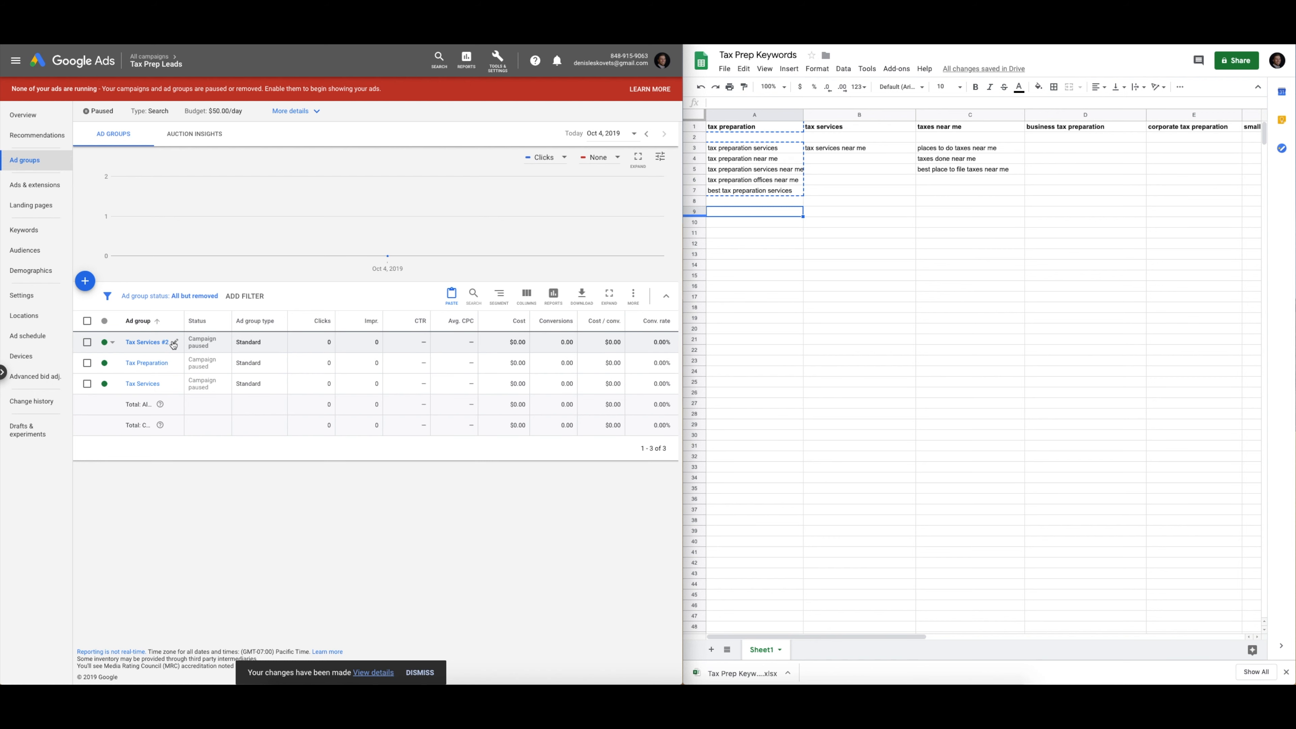
Rename Tax Services #2 to 'Business Tax Preparation'
left_click(174, 343)
triple_click(179, 355)
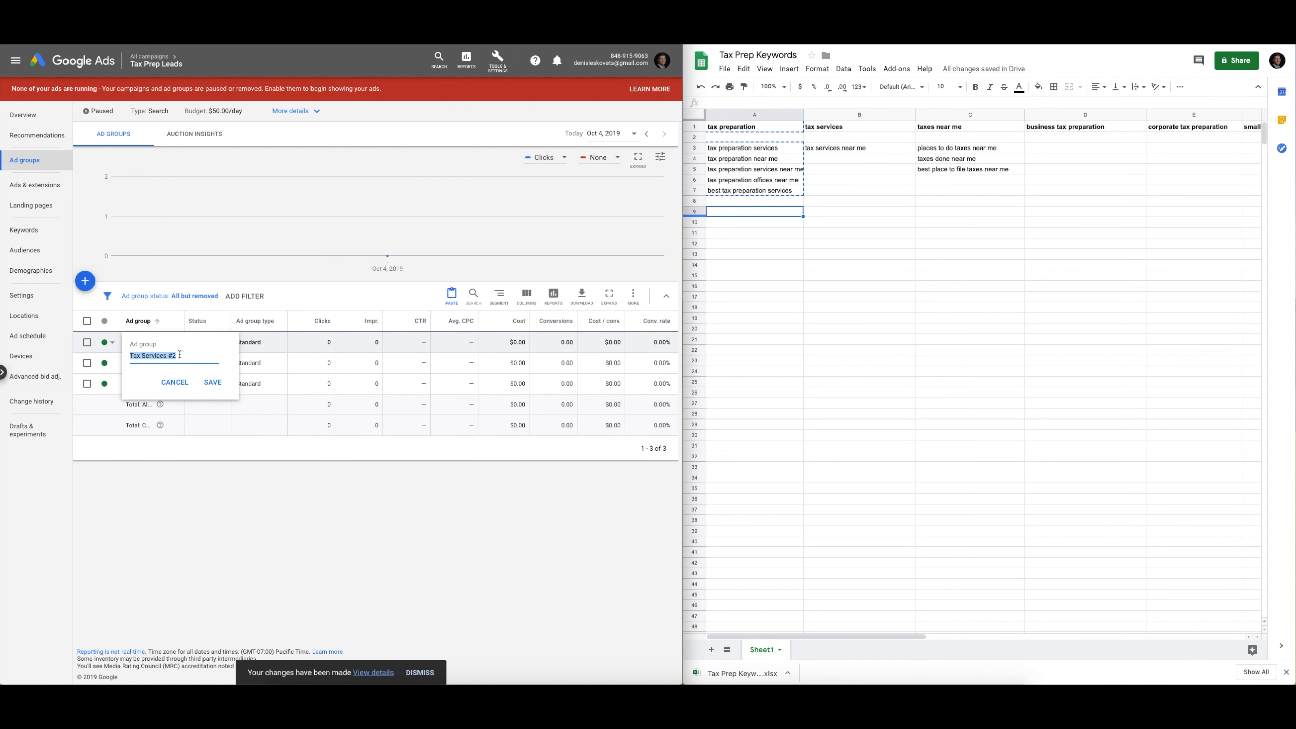
type("Busiens")
key("BackSpace")
key("BackSpace")
key("BackSpace")
type("ness Tax Preparation")
left_click(212, 381)
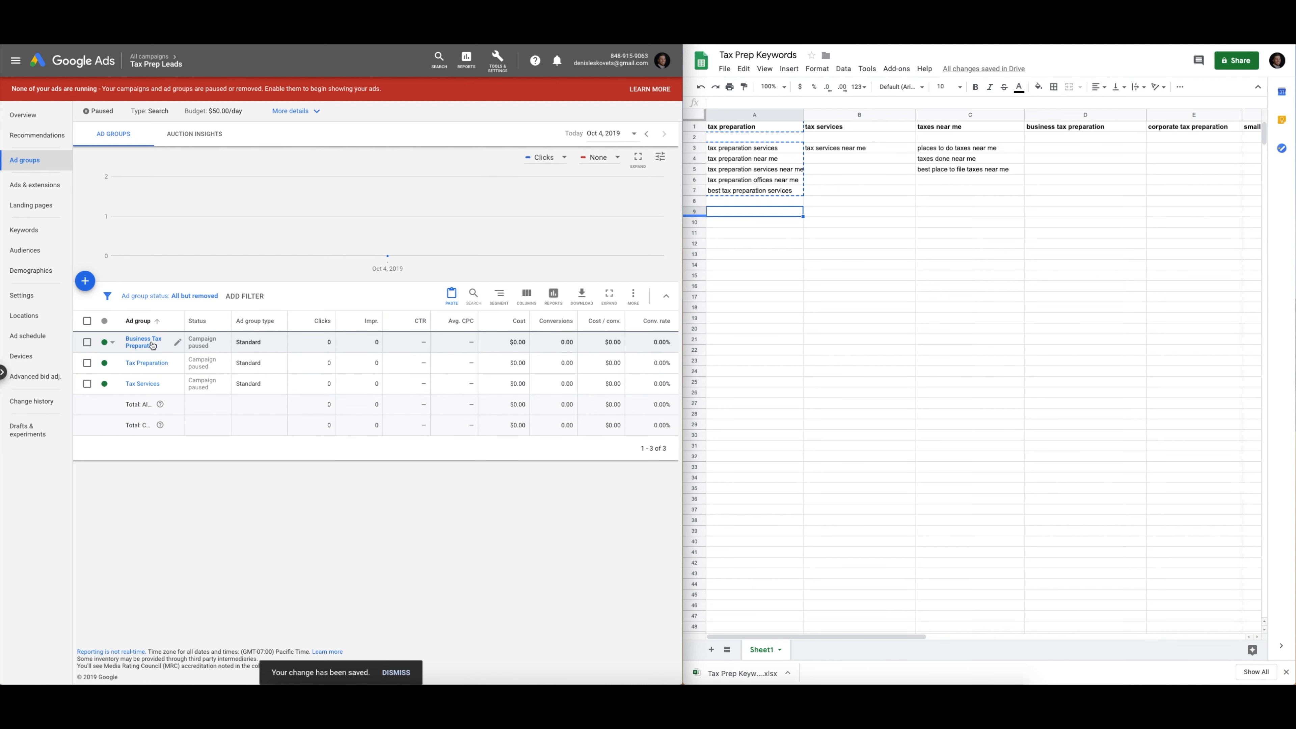
Remove all four copied tax services keywords from the Business Tax Preparation ad group
left_click(152, 345)
left_click(88, 322)
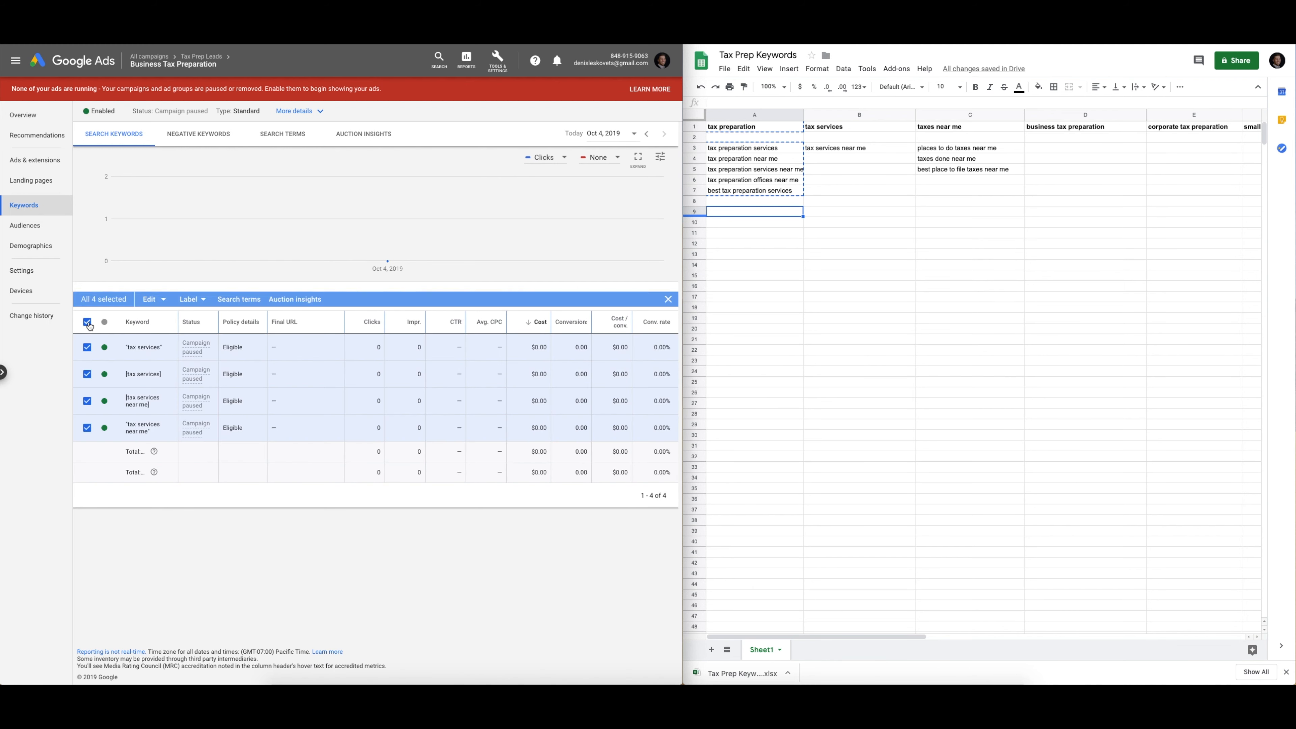
left_click(152, 298)
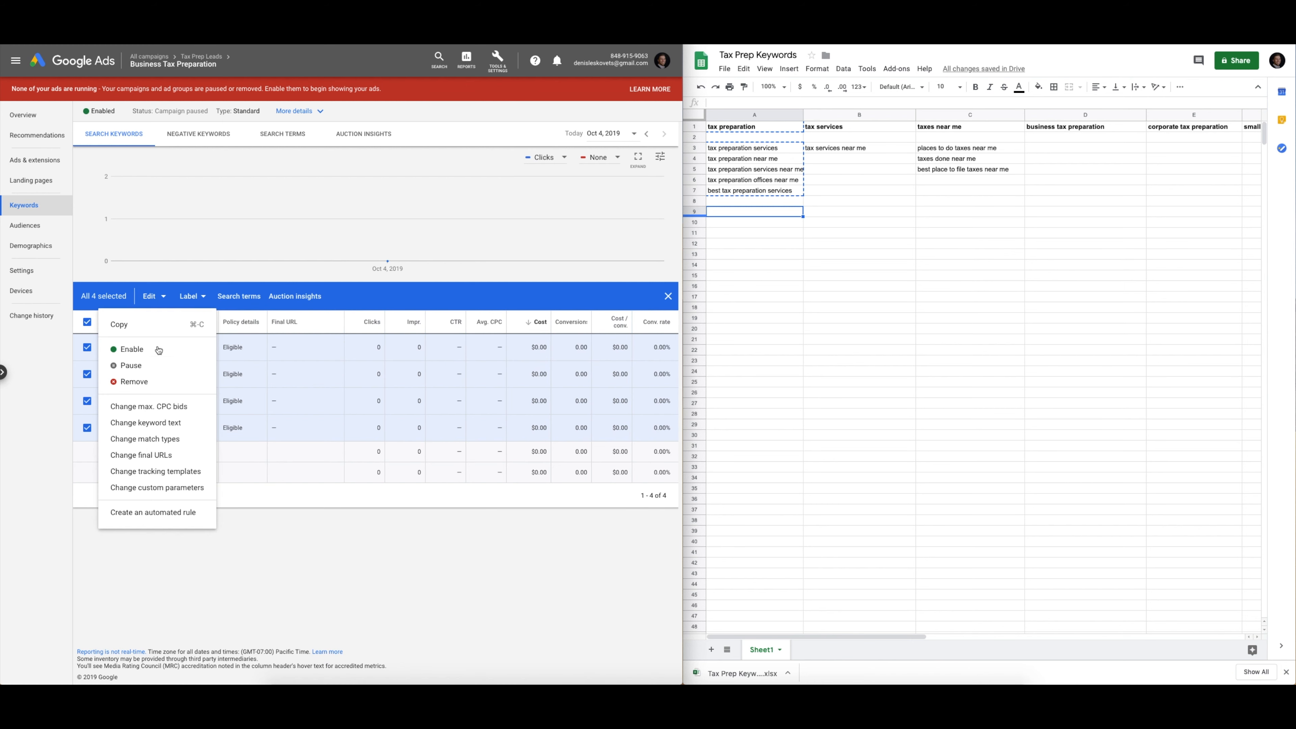
left_click(127, 382)
left_click(410, 384)
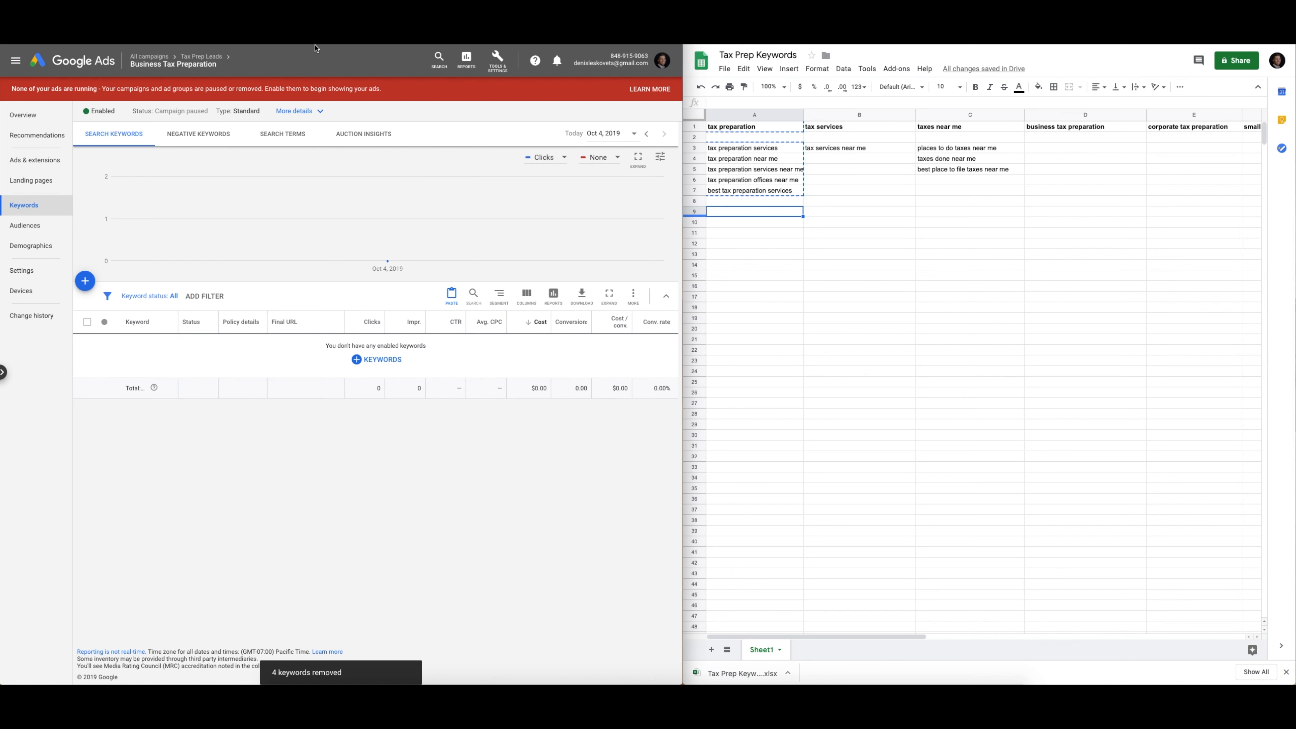
key("ctrl+Tab")
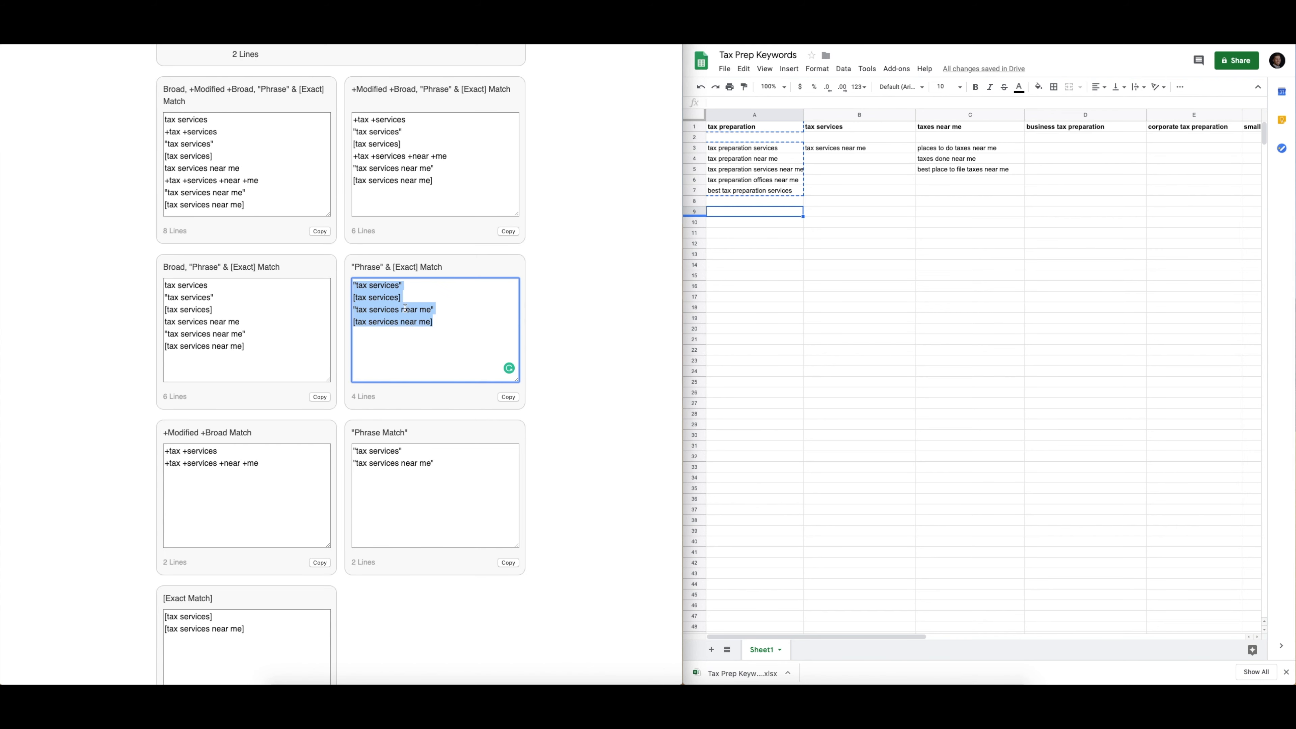
Copy the phrase and exact-match lines for 'business tax preparation' from AdWords Wrapper
left_click(475, 332)
scroll(339, 269, "up", 10)
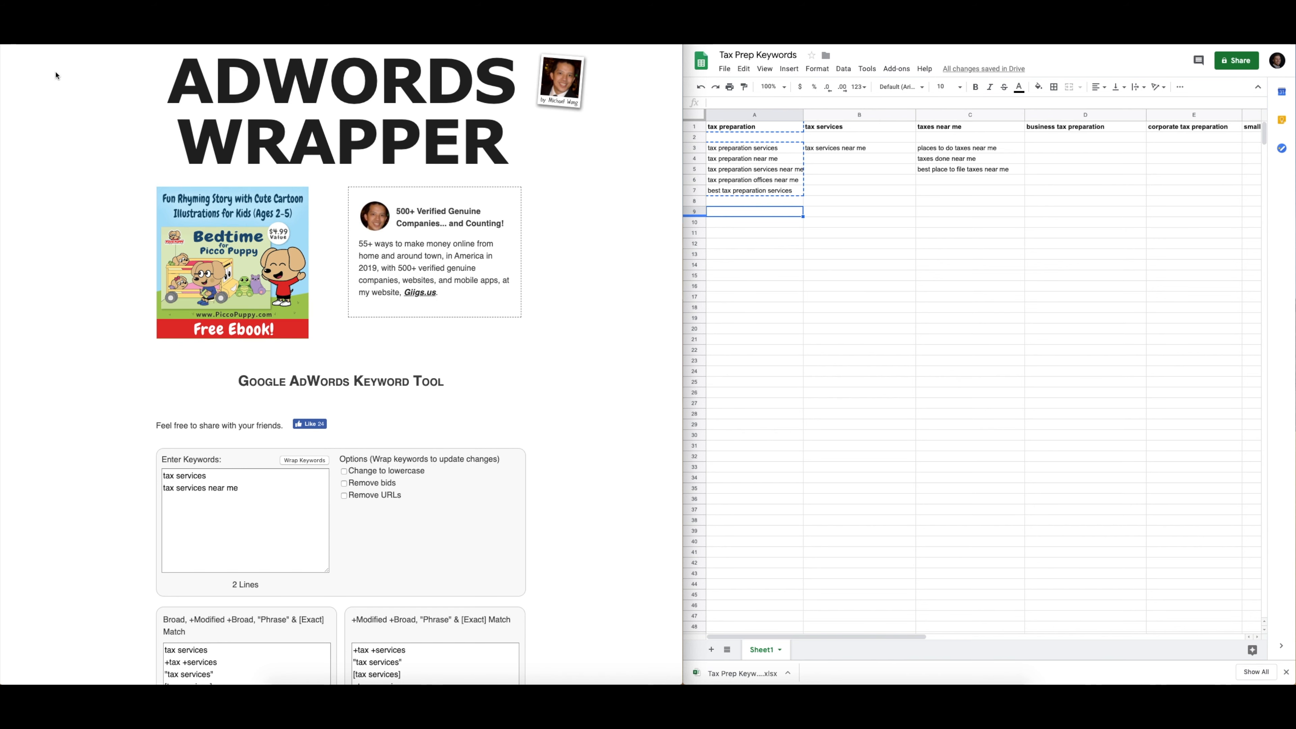
scroll(256, 382, "down", 15)
triple_click(256, 378)
left_click_drag(256, 381, 101, 355)
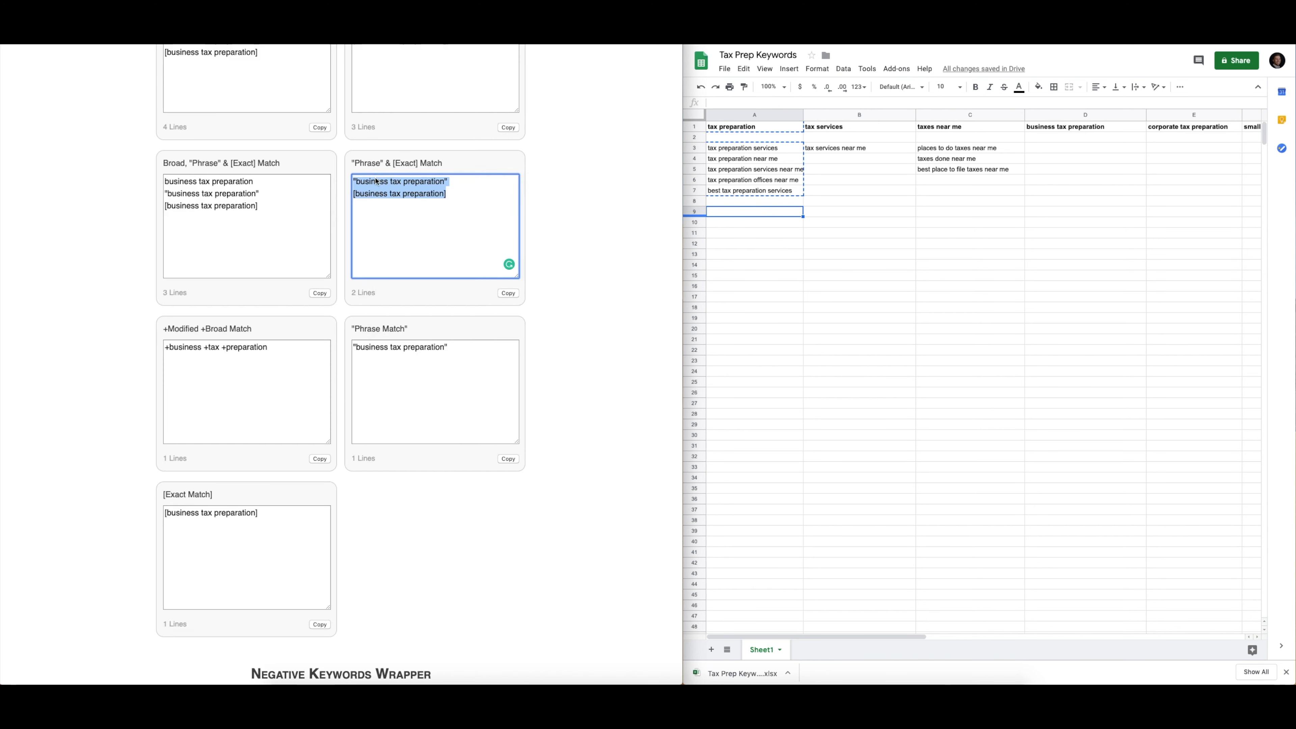
right_click(377, 178)
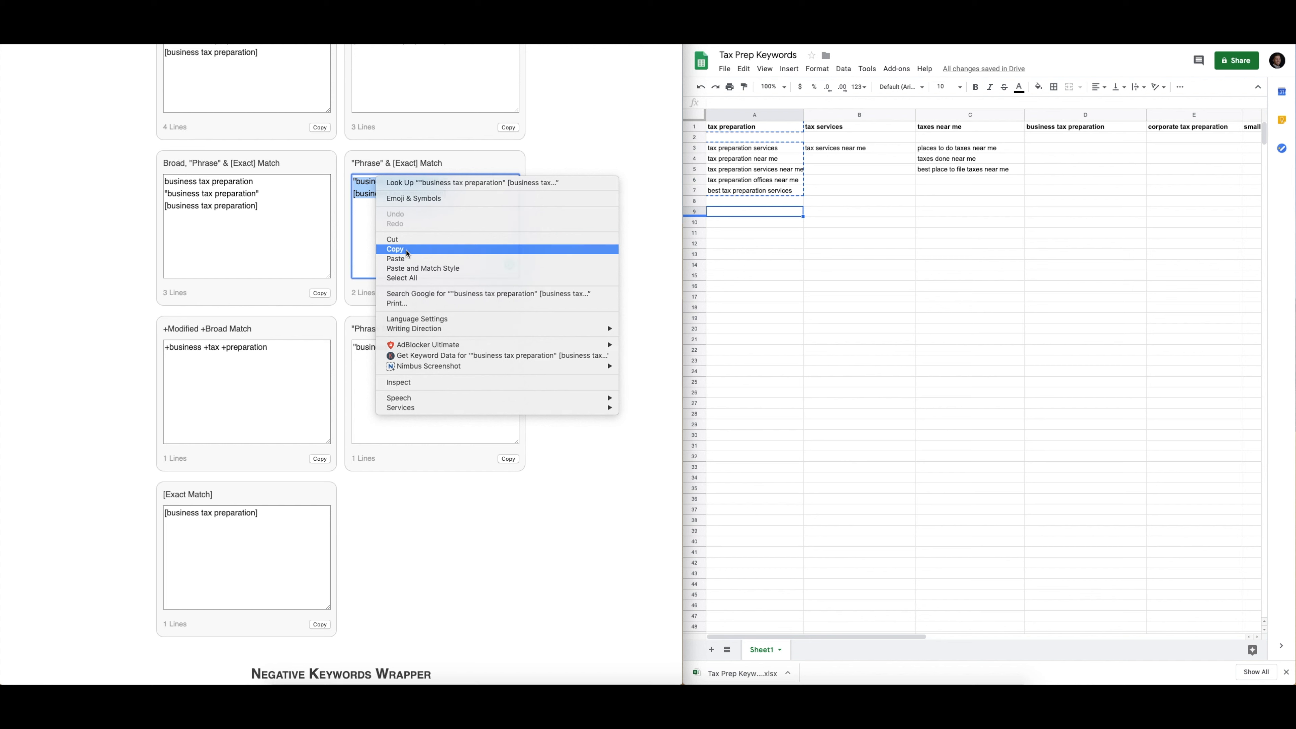
left_click(401, 249)
key("ctrl+Tab")
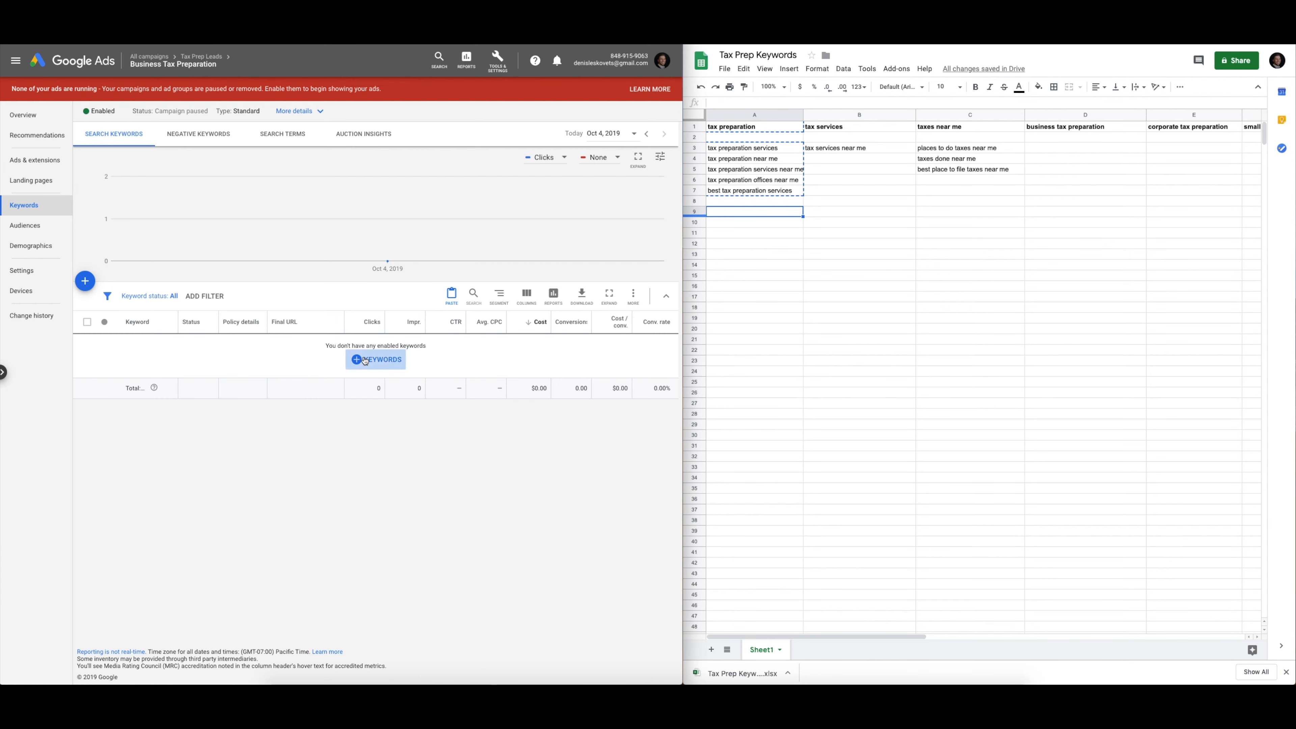
Paste the phrase and exact match 'business tax preparation' keywords into the ad group and save
left_click(376, 359)
right_click(113, 290)
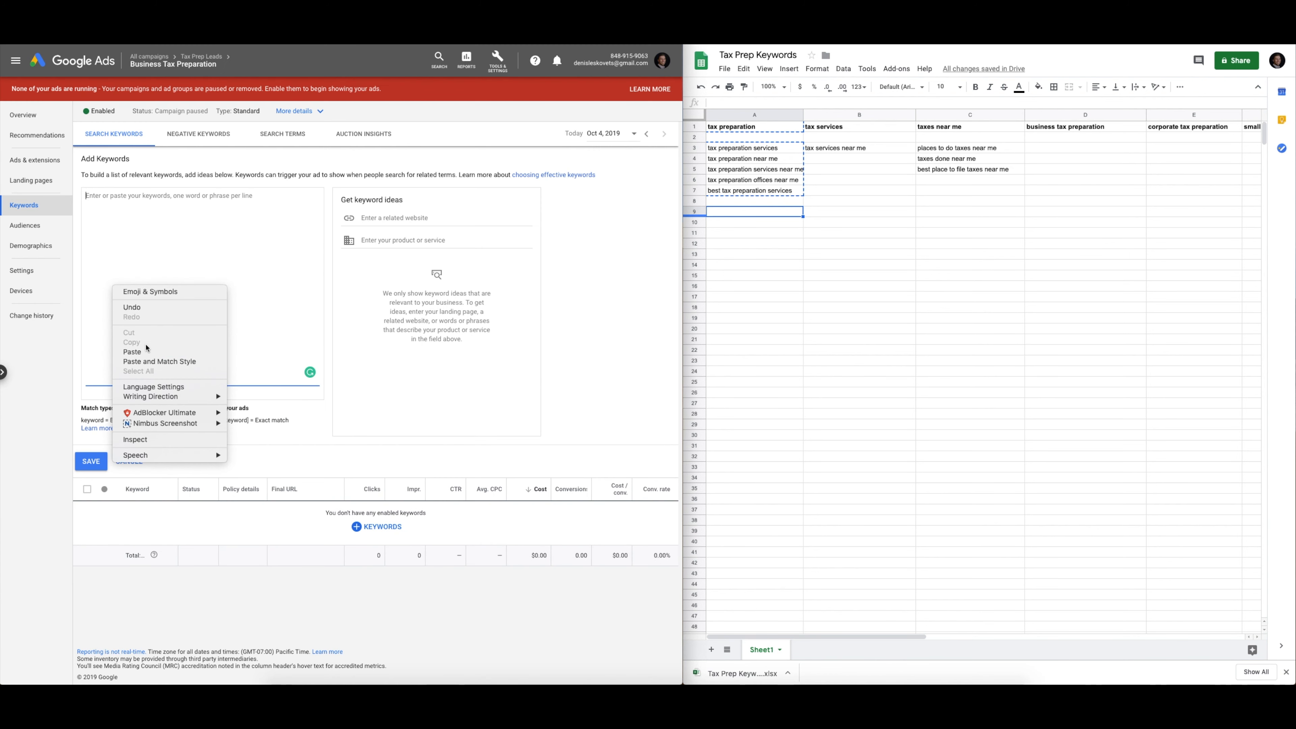
left_click(133, 352)
left_click(88, 462)
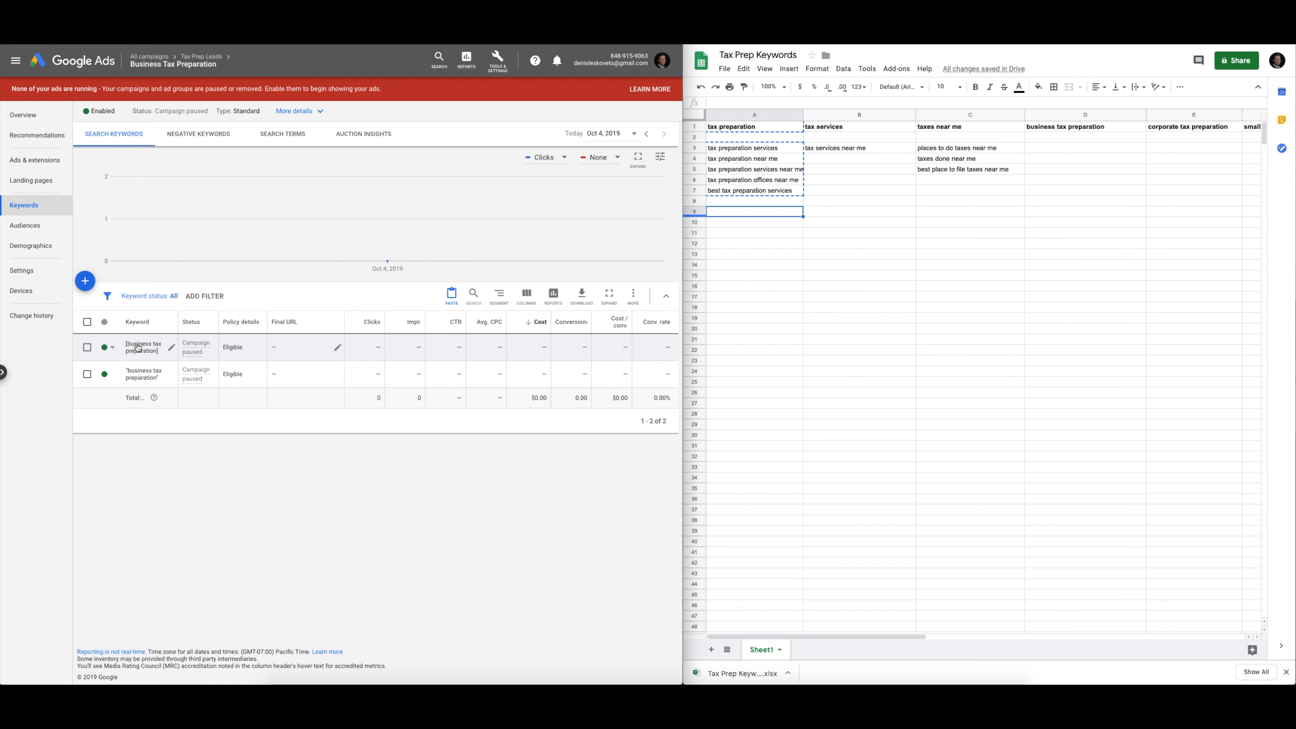
Return to the Tax Prep Leads campaign and list its ad groups
mouse_move(202, 59)
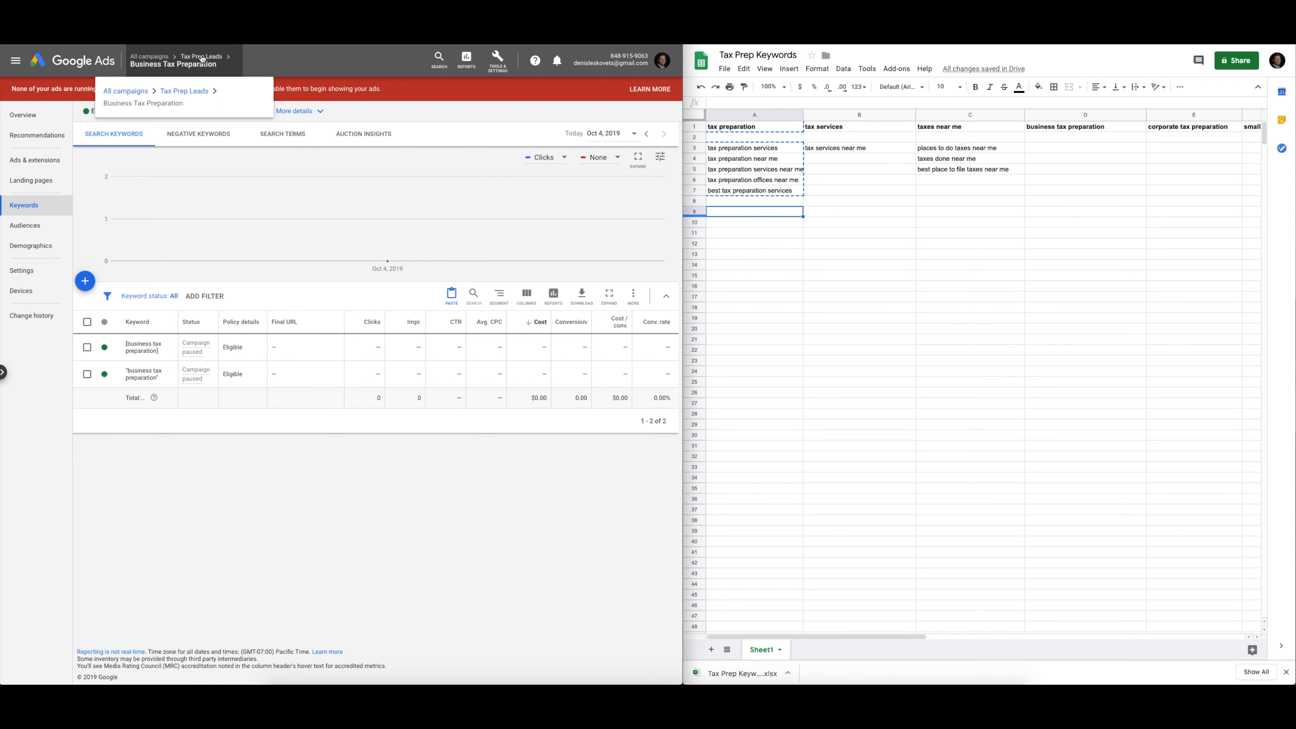
left_click(184, 91)
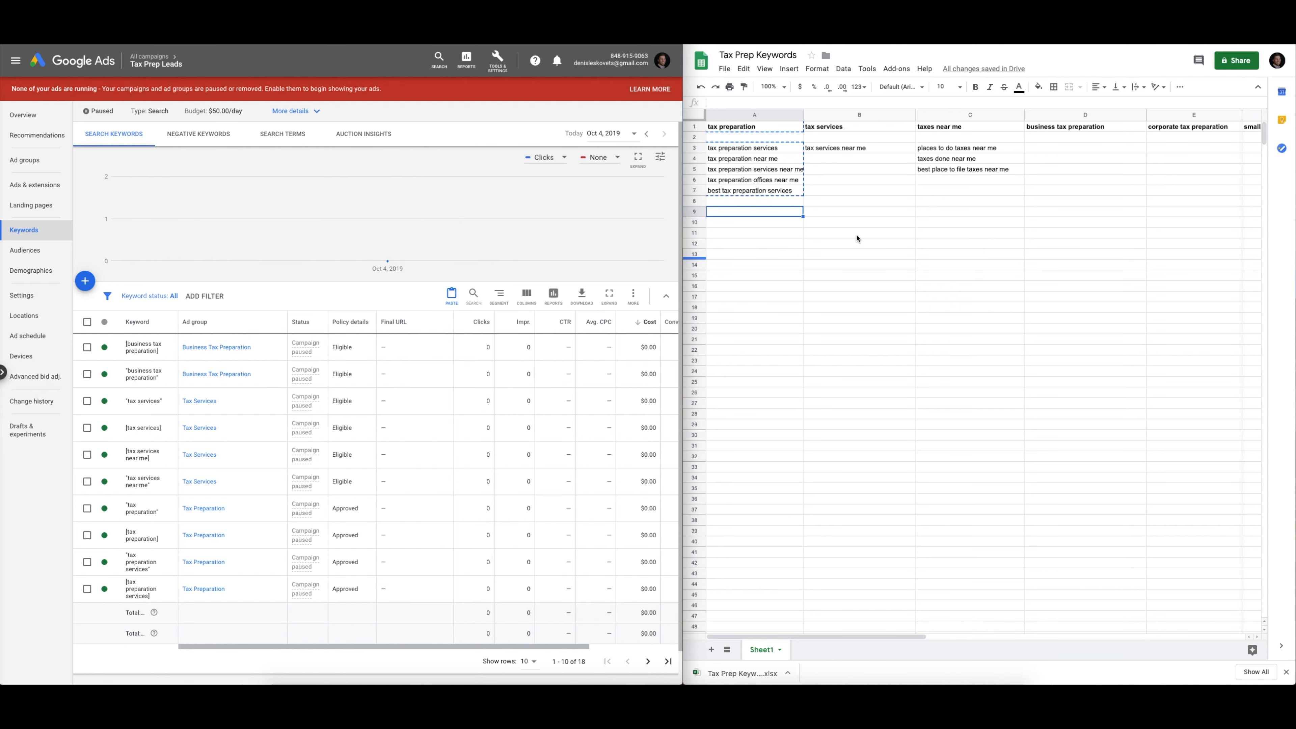
left_click(976, 116)
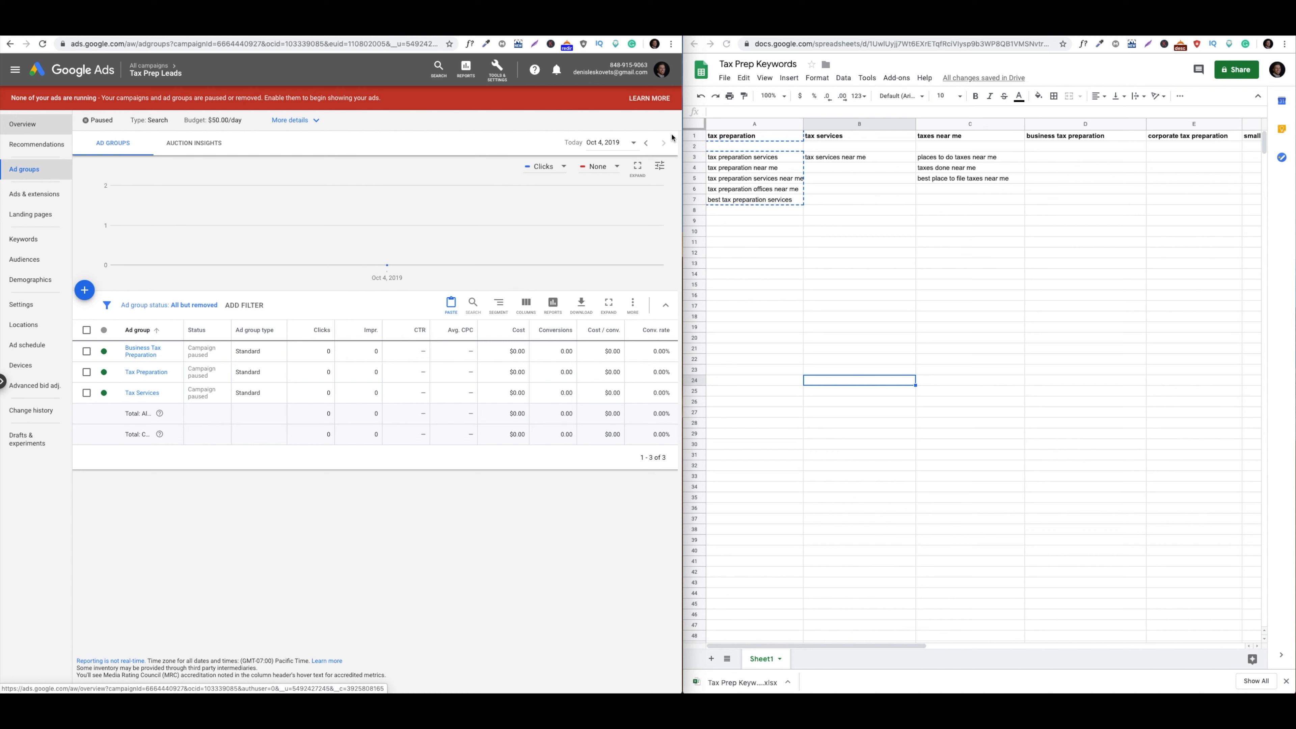
Begin a new Text ad from the Tax Prep Leads campaign's Ads & extensions page
left_click(56, 199)
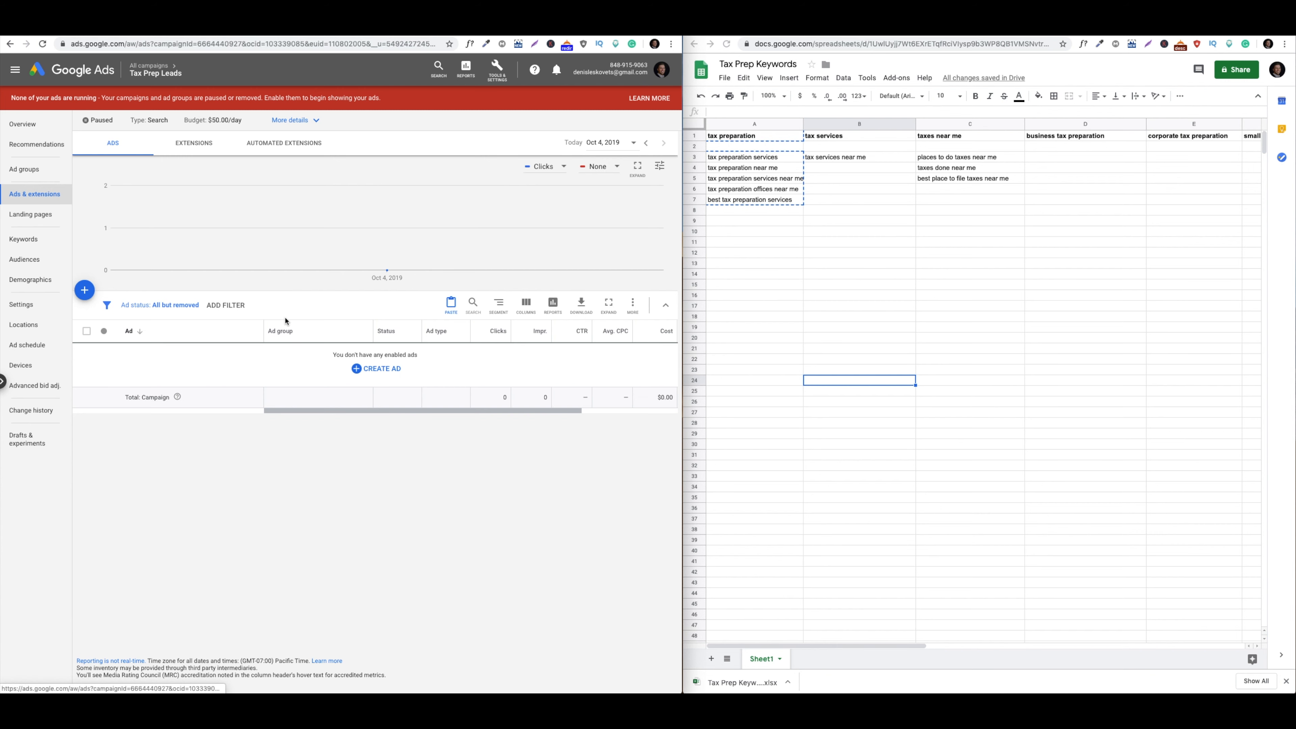
left_click(368, 370)
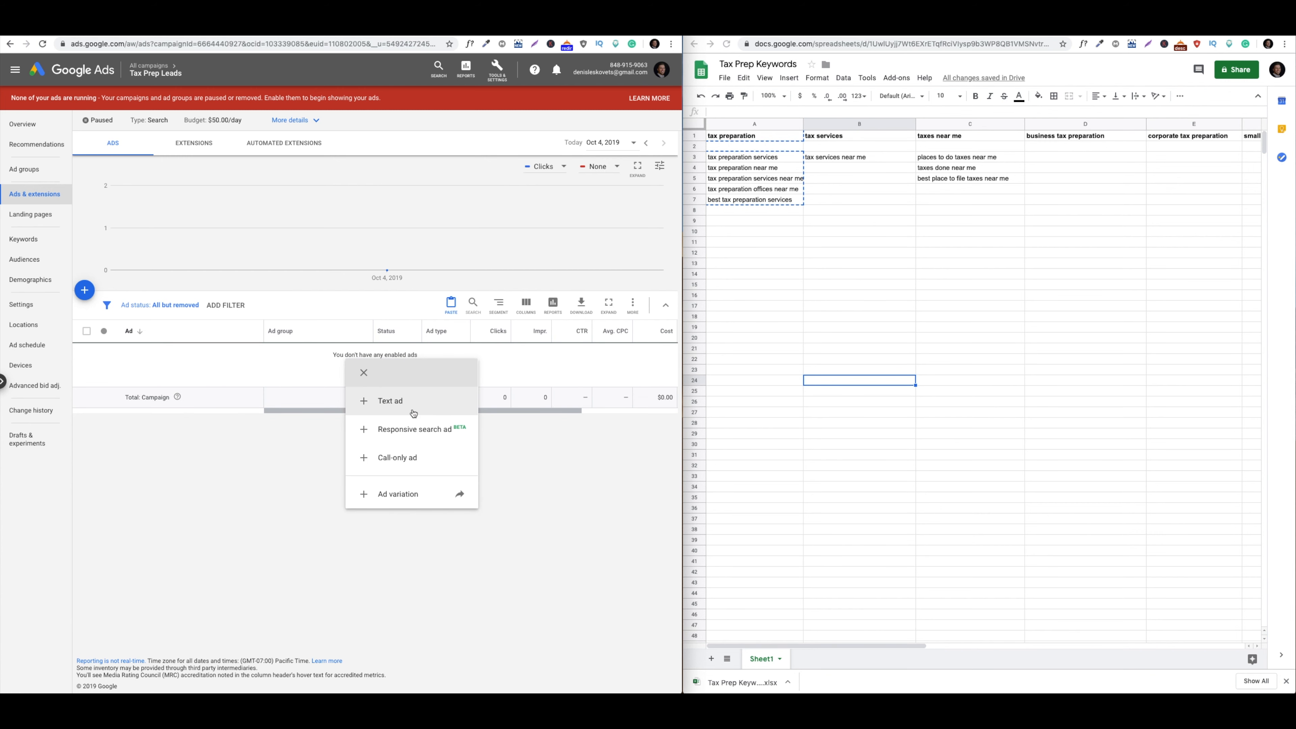
left_click(389, 401)
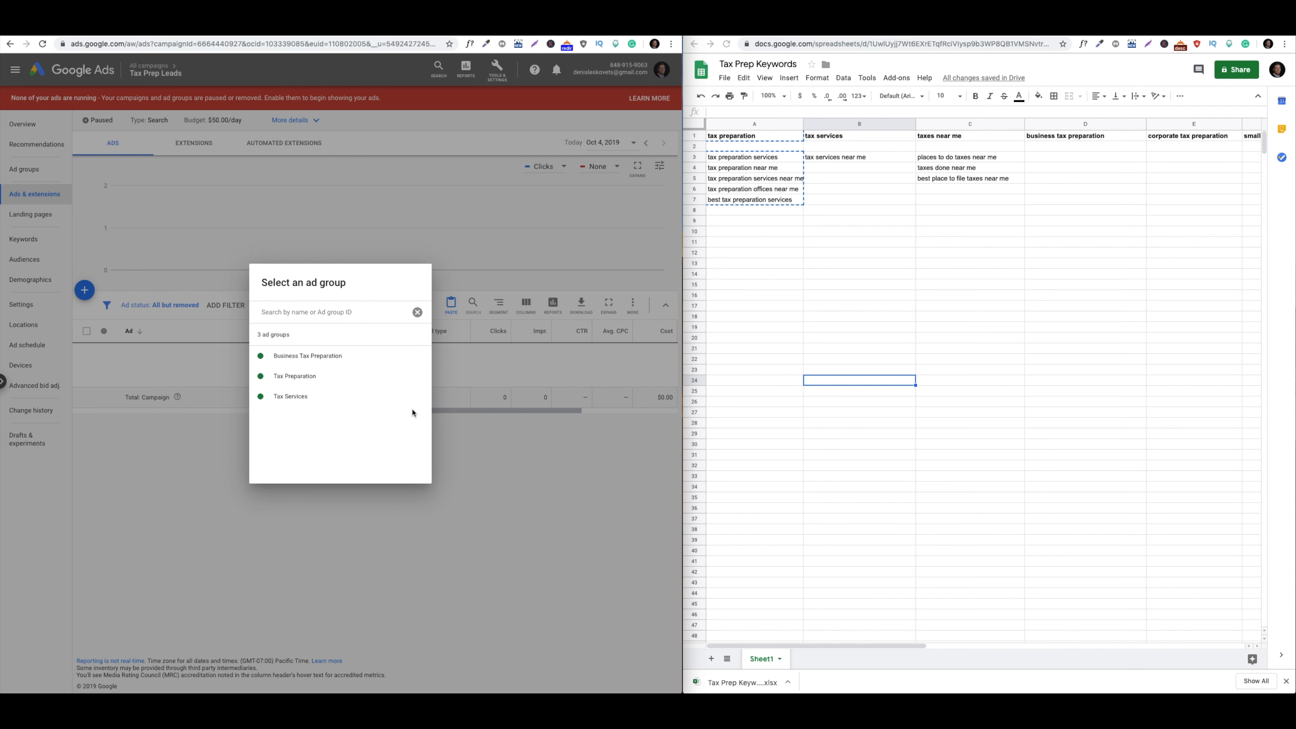
Choose Tax Preparation as the ad group for the new text ad
left_click(369, 381)
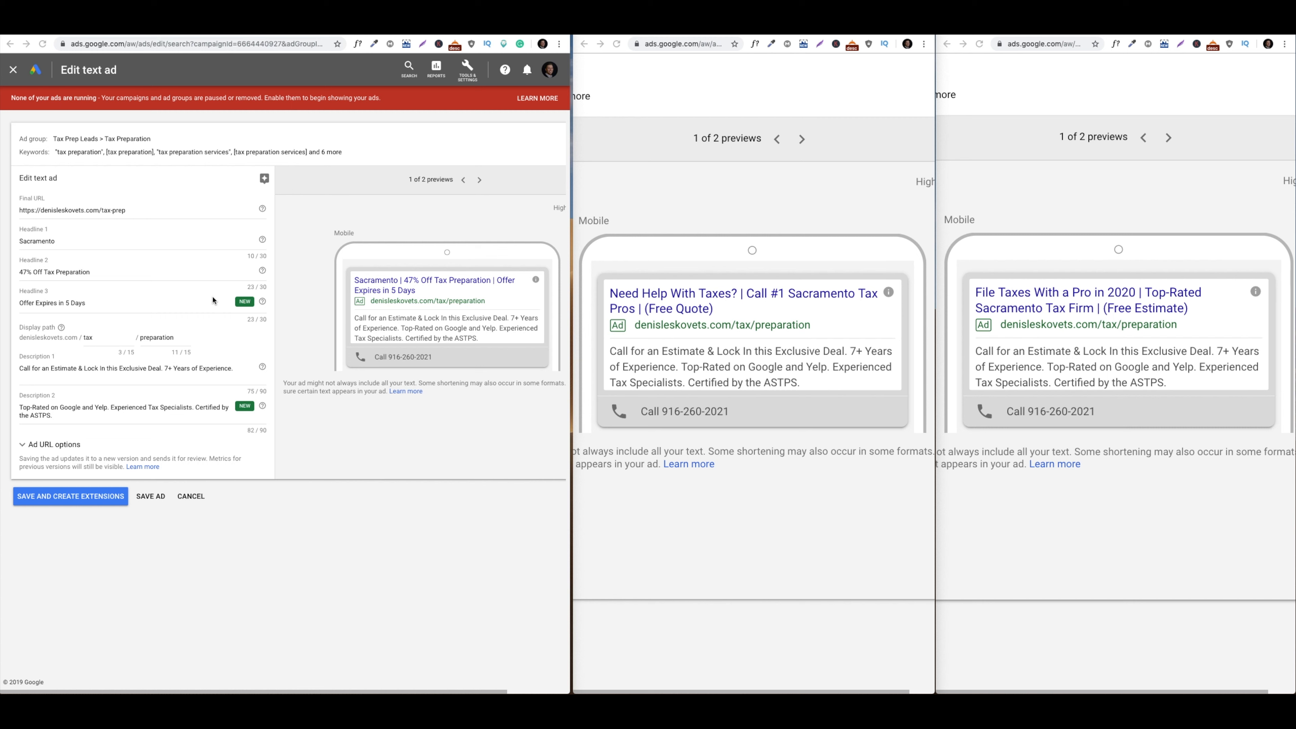
left_click(33, 270)
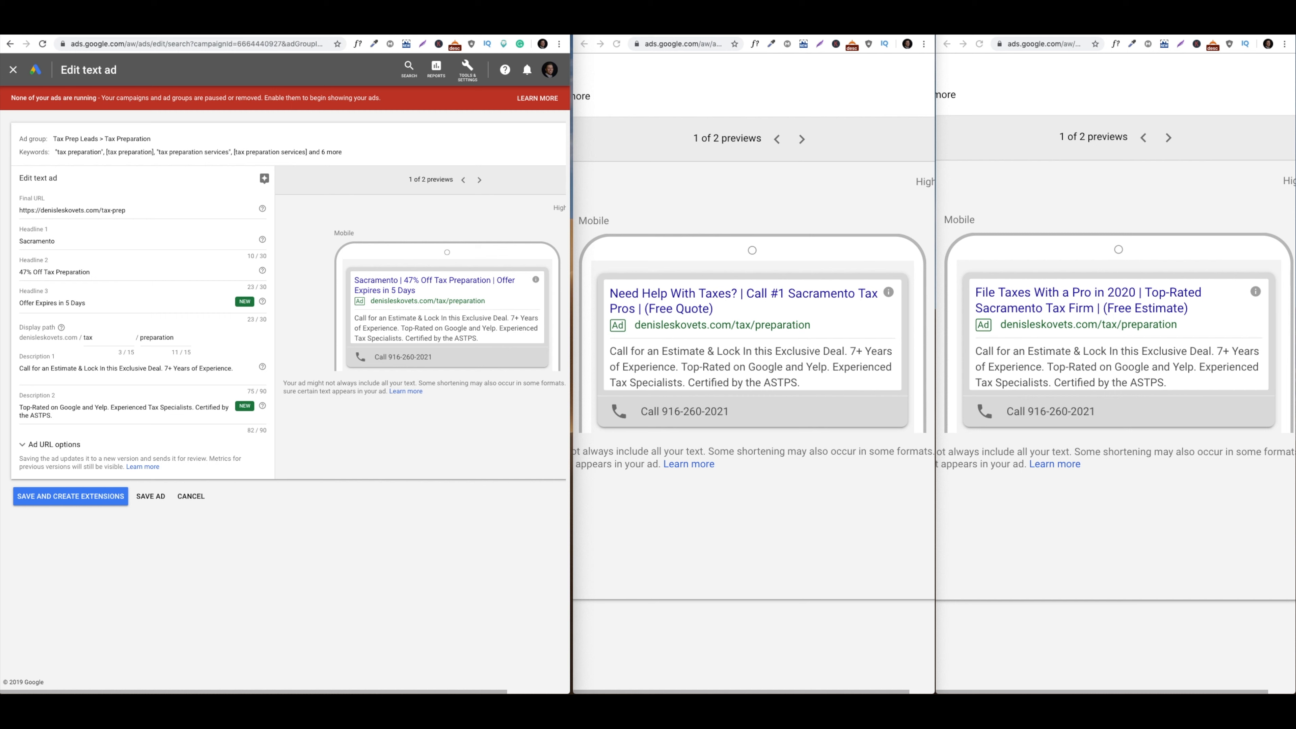
left_click_drag(363, 319, 495, 342)
left_click(496, 342)
left_click_drag(233, 367, 164, 367)
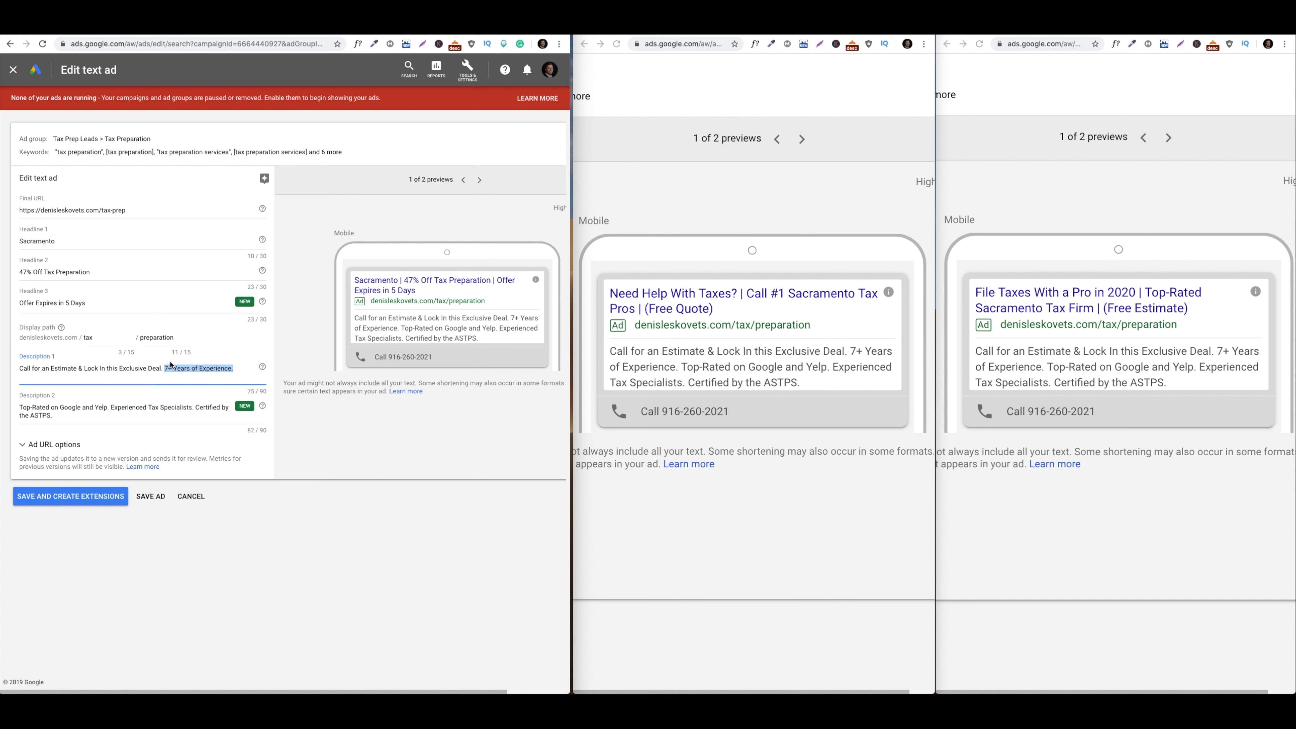
left_click(31, 408)
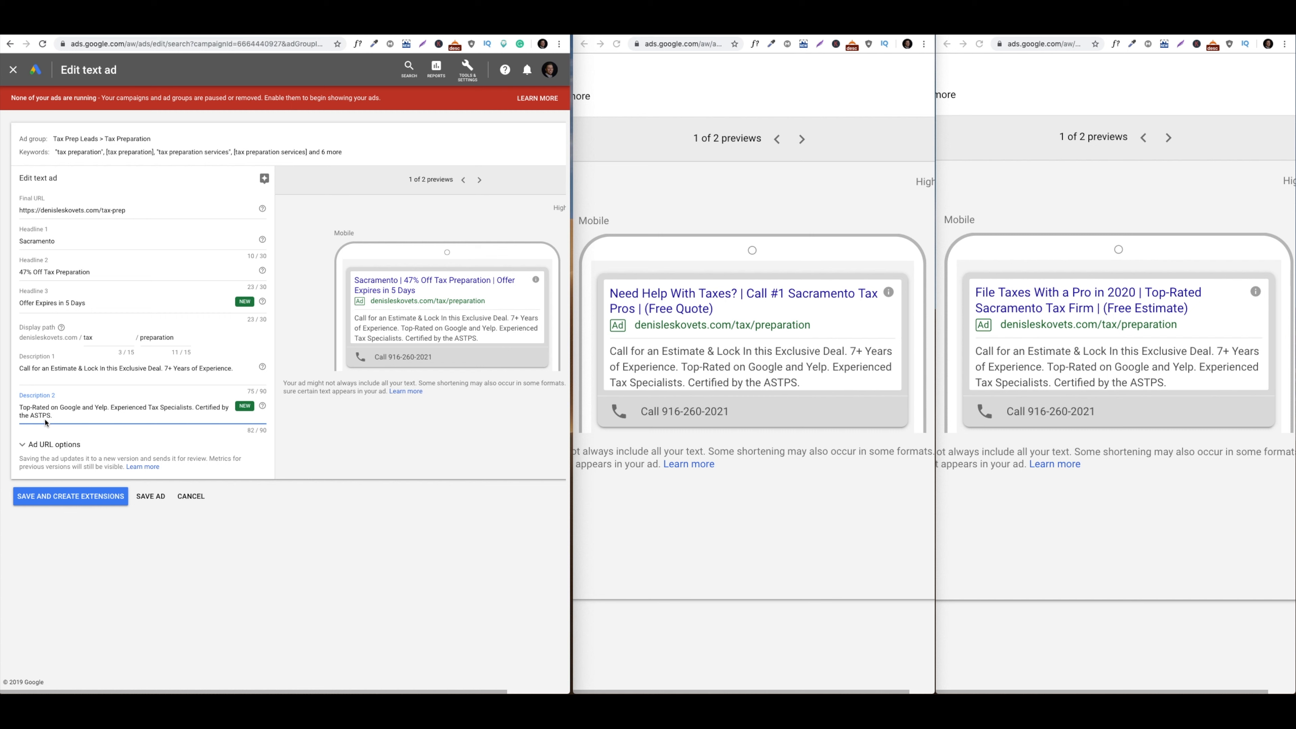
left_click(660, 377)
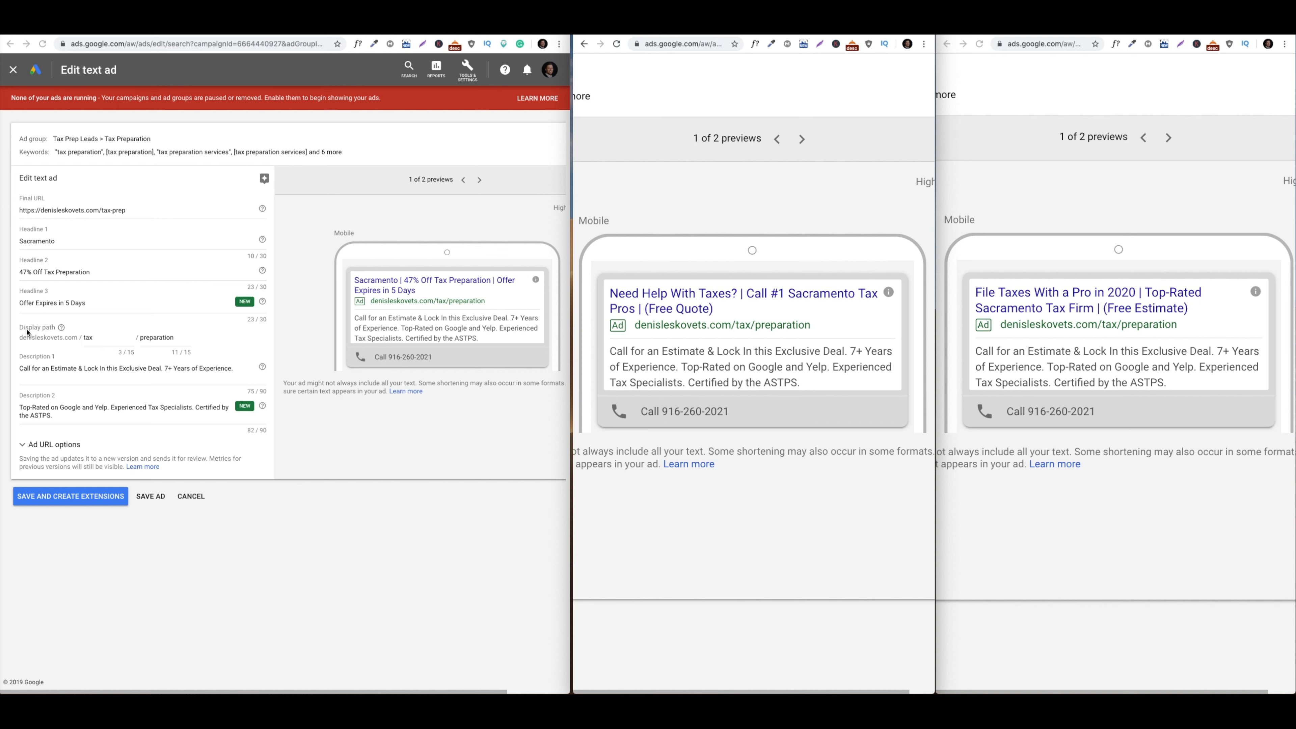
left_click(60, 339)
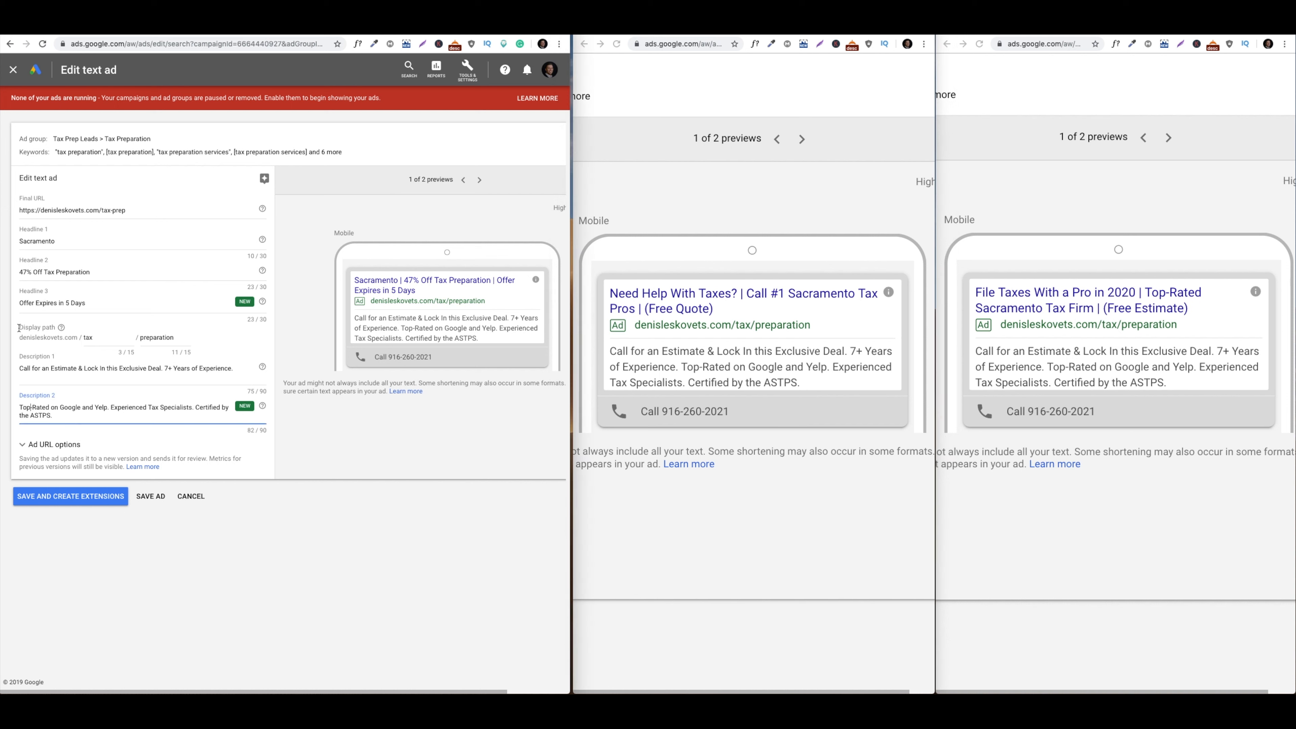
left_click(103, 340)
left_click(162, 341)
left_click(103, 341)
left_click_drag(21, 338, 81, 339)
left_click(99, 322)
Save the edited text ad and return to the Tax Prep Leads campaign level
left_click(150, 496)
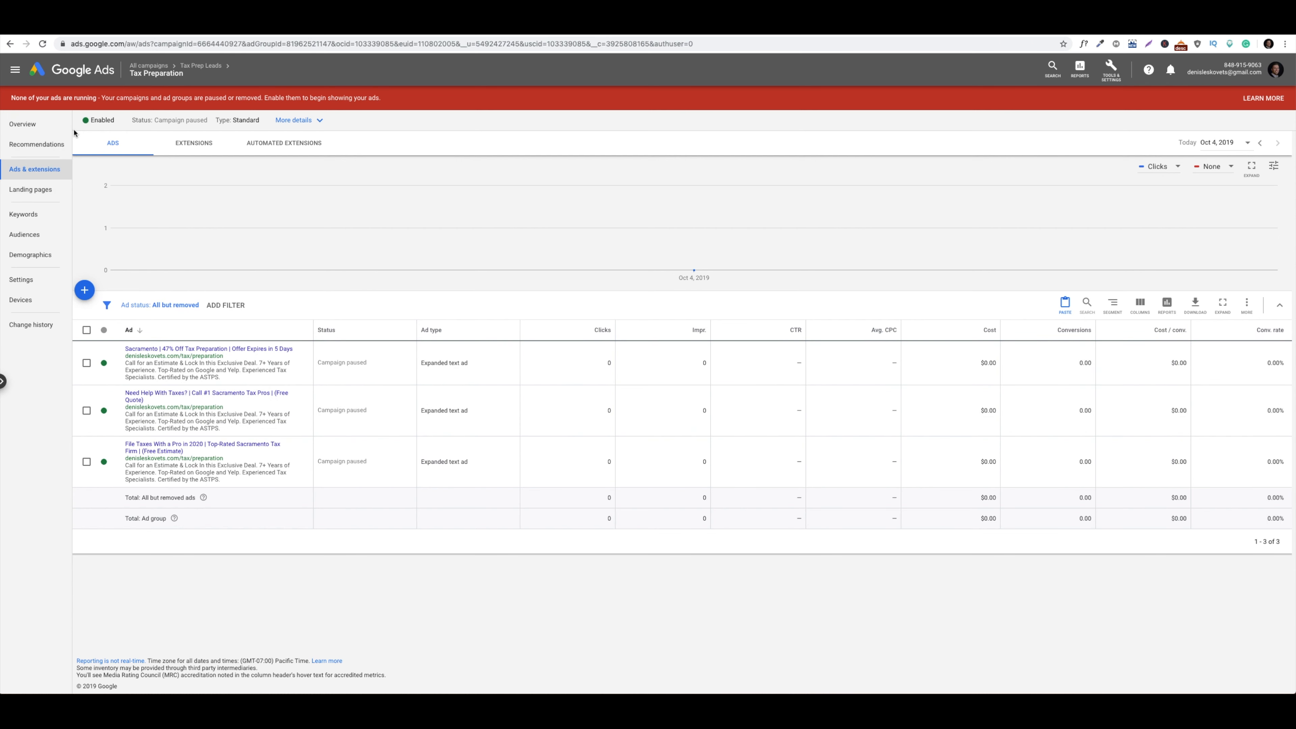
left_click(212, 69)
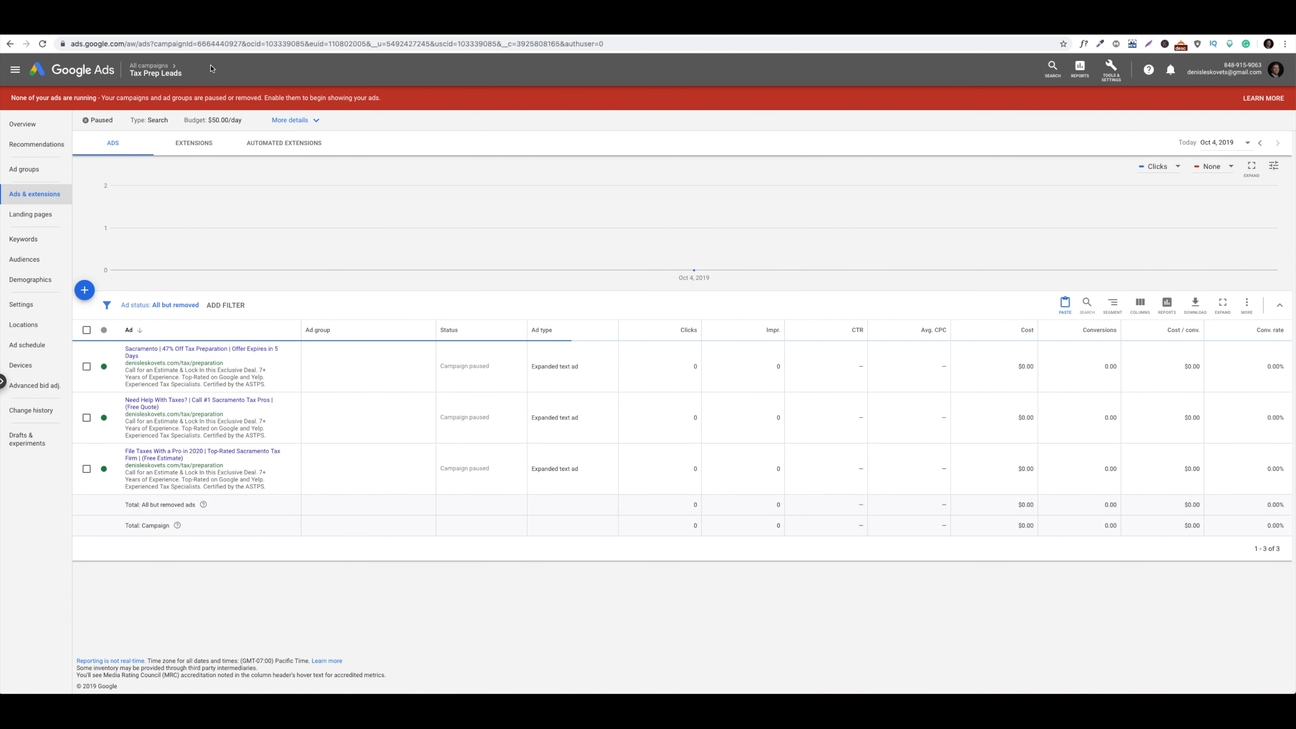
Open the Tax Preparation ad group from the ad groups list and view its keywords
left_click(42, 170)
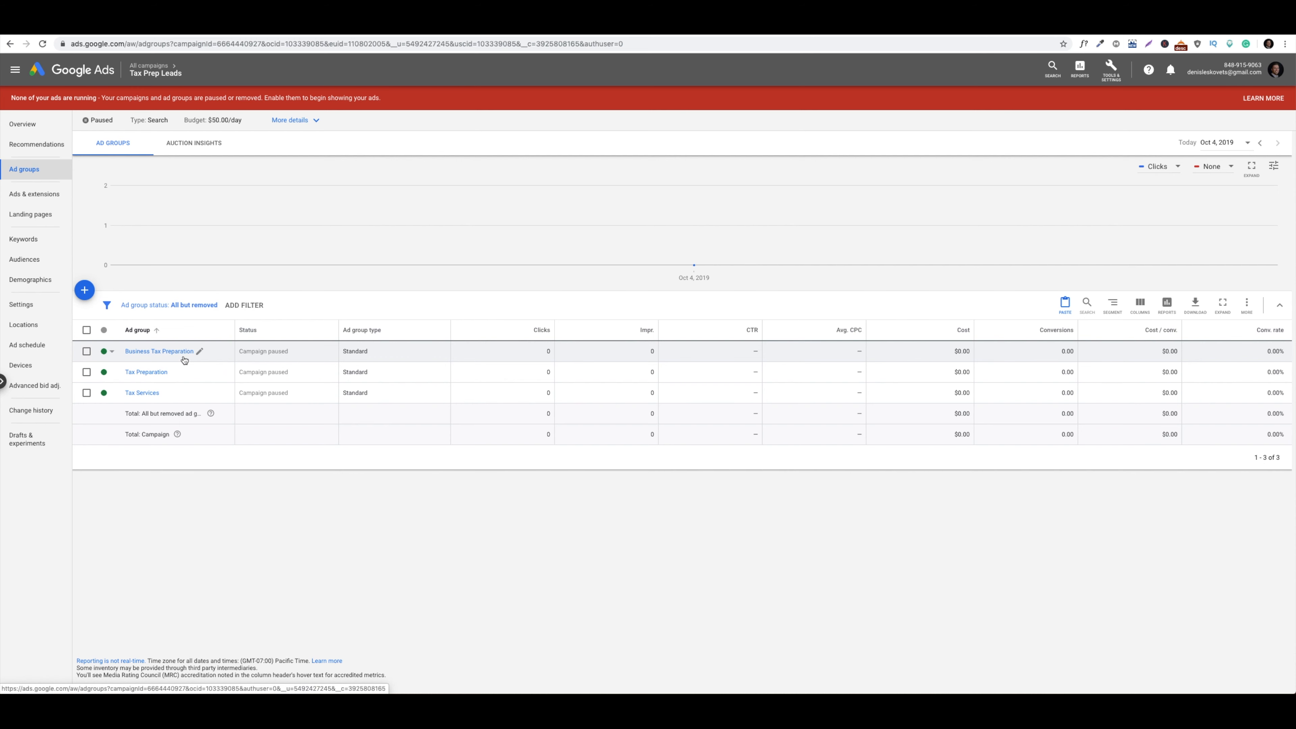
left_click(146, 373)
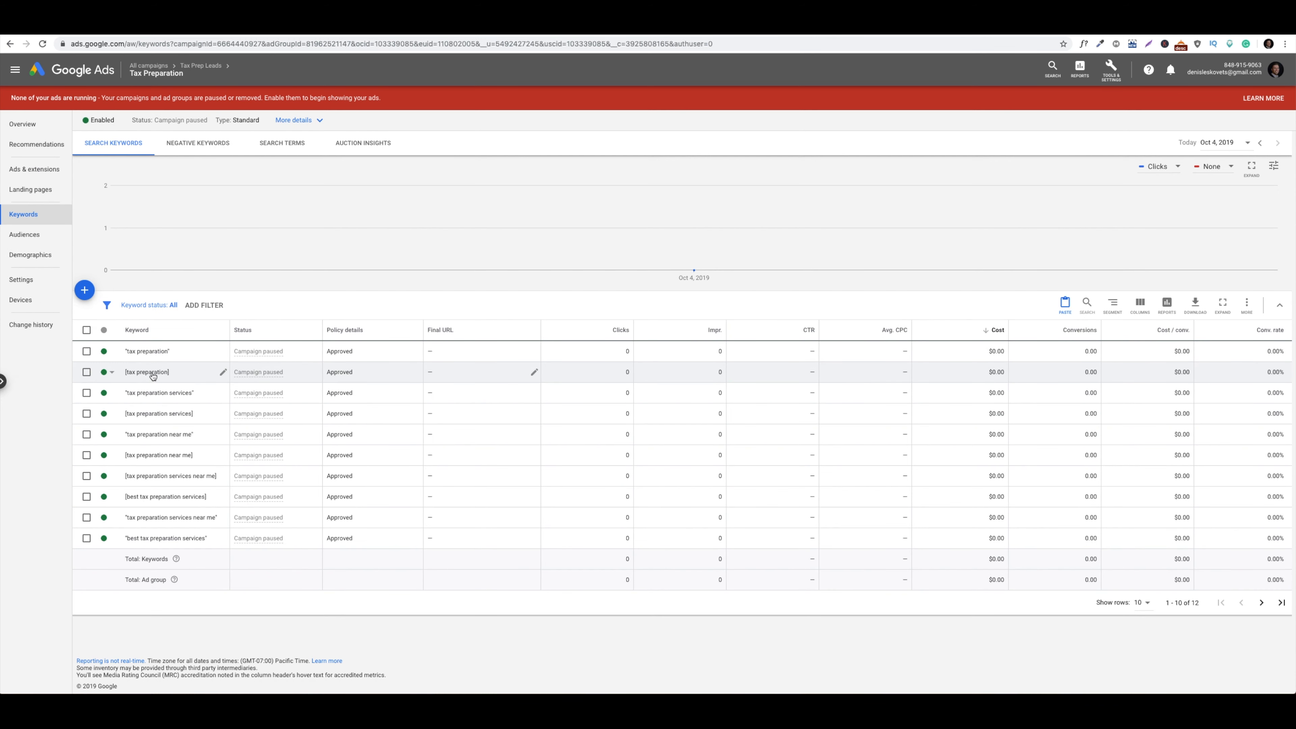
left_click(46, 170)
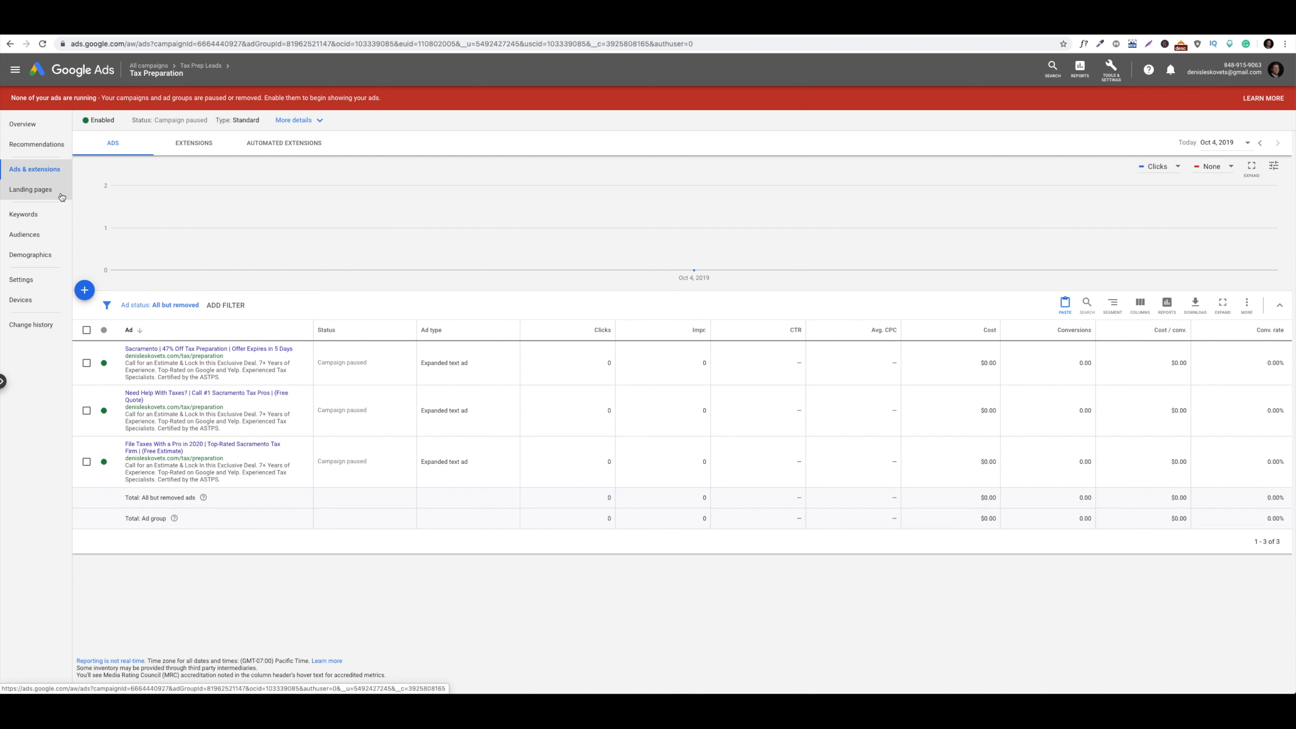
left_click(45, 214)
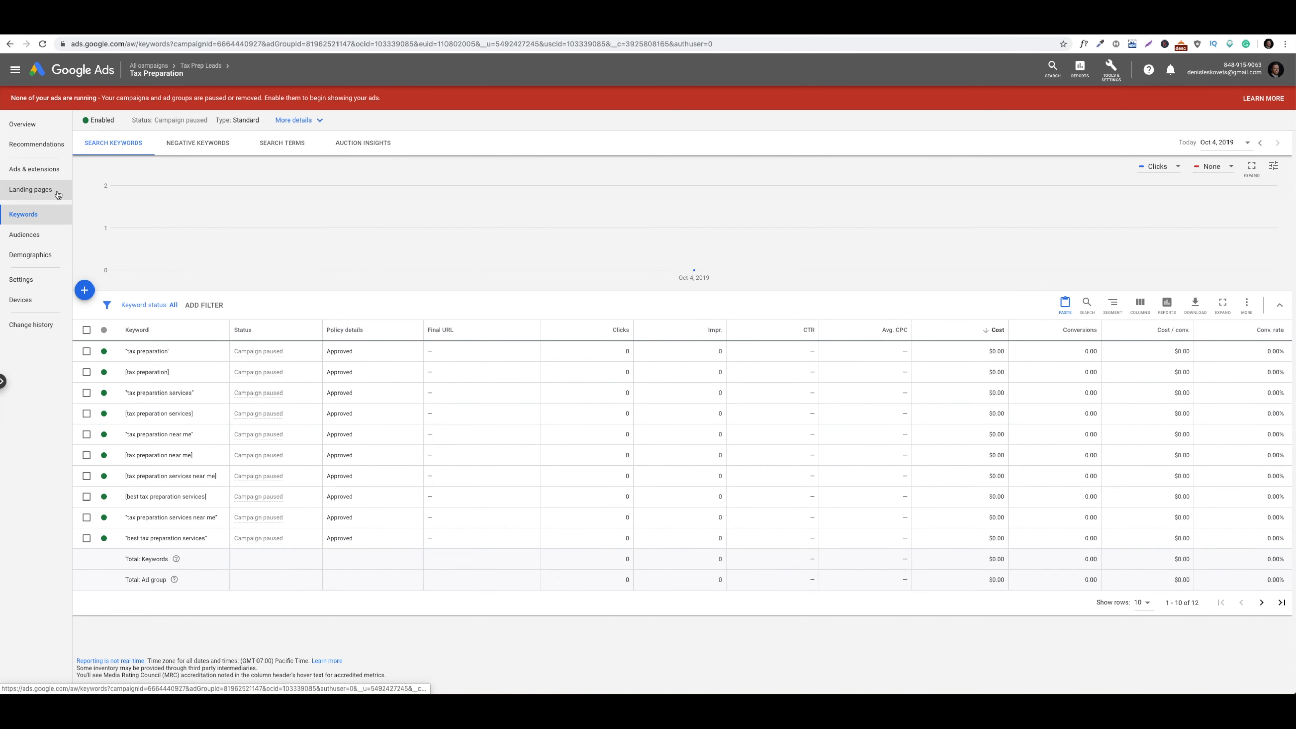
Show the Tax Preparation ad group's Ads & extensions page with its three text ads
left_click(49, 176)
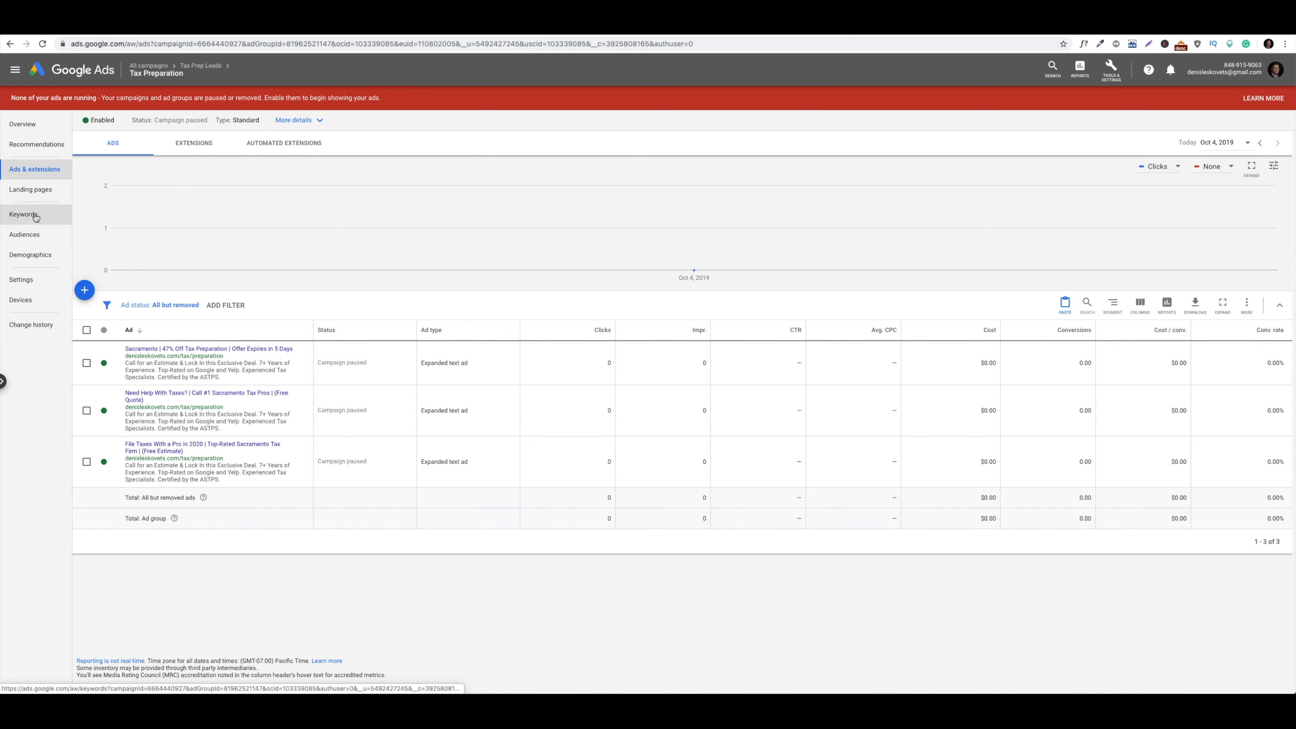
Go through the campaign's ad groups list into the Tax Preparation ad group's ads
left_click(200, 66)
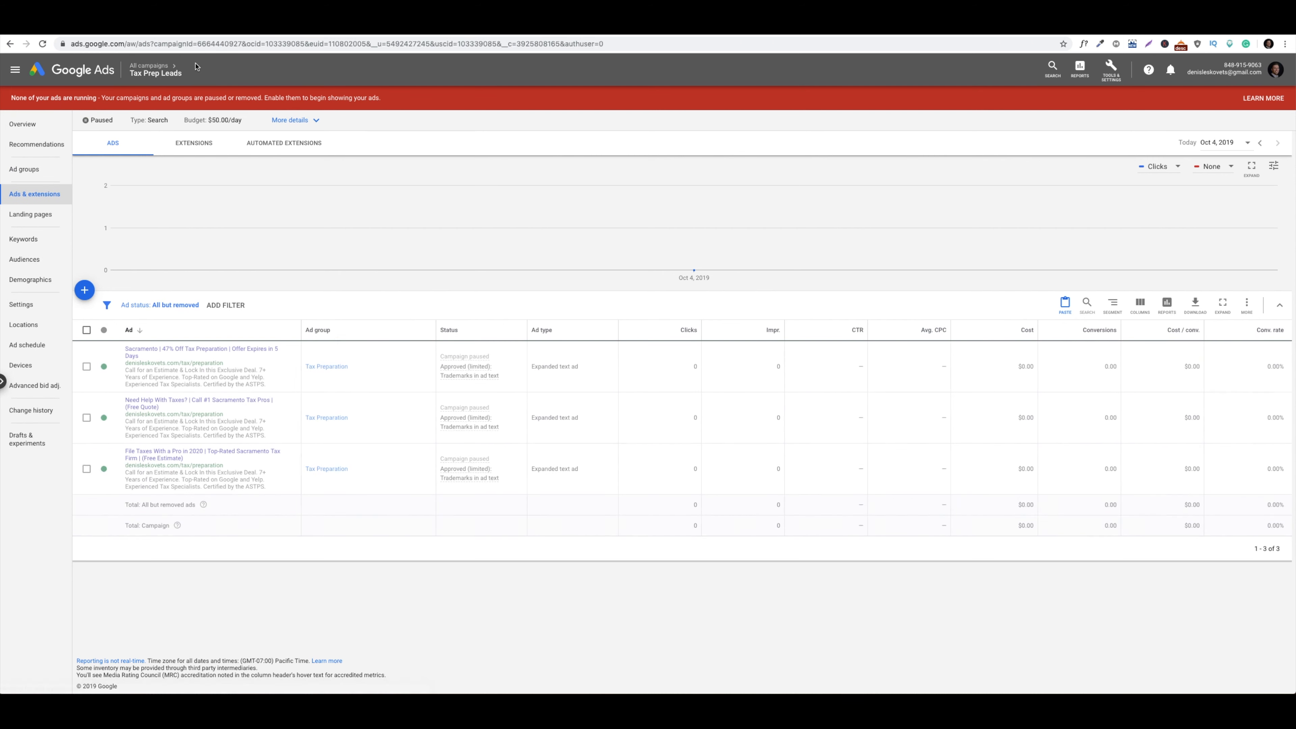
left_click(53, 175)
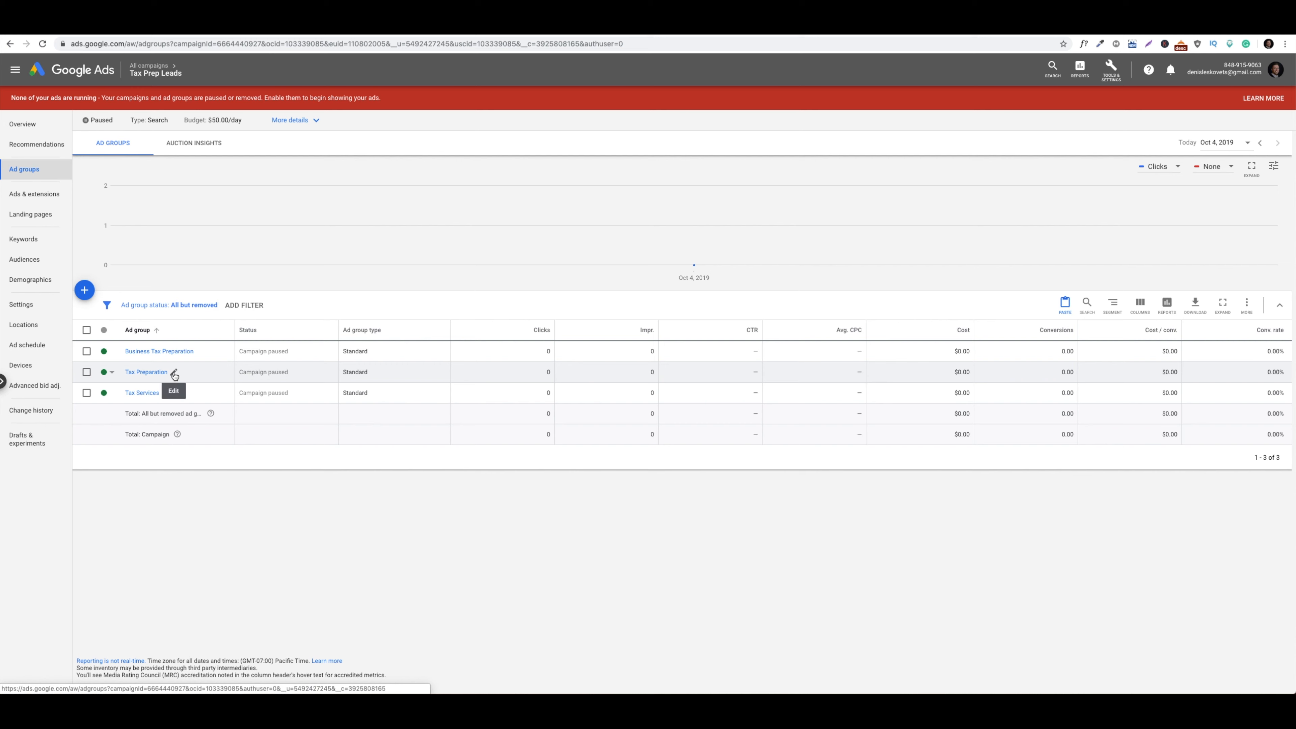
left_click(174, 372)
left_click(171, 411)
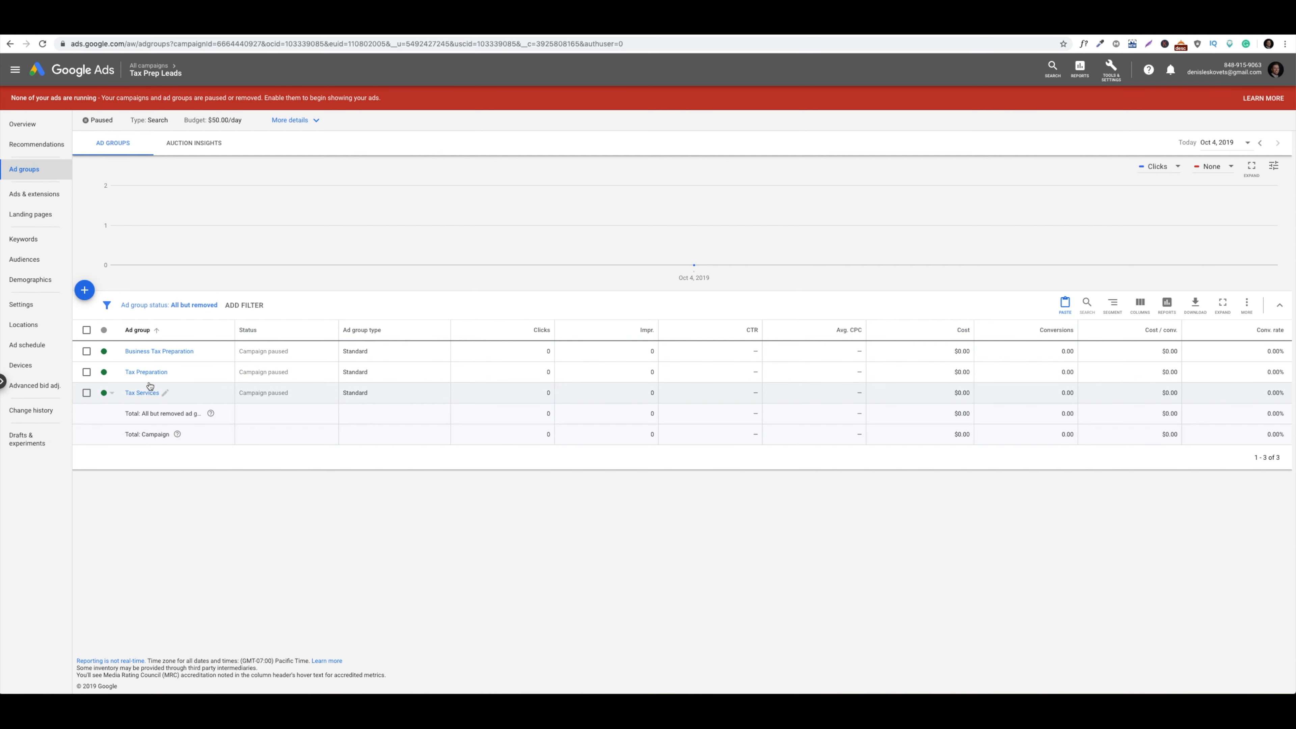
left_click(148, 374)
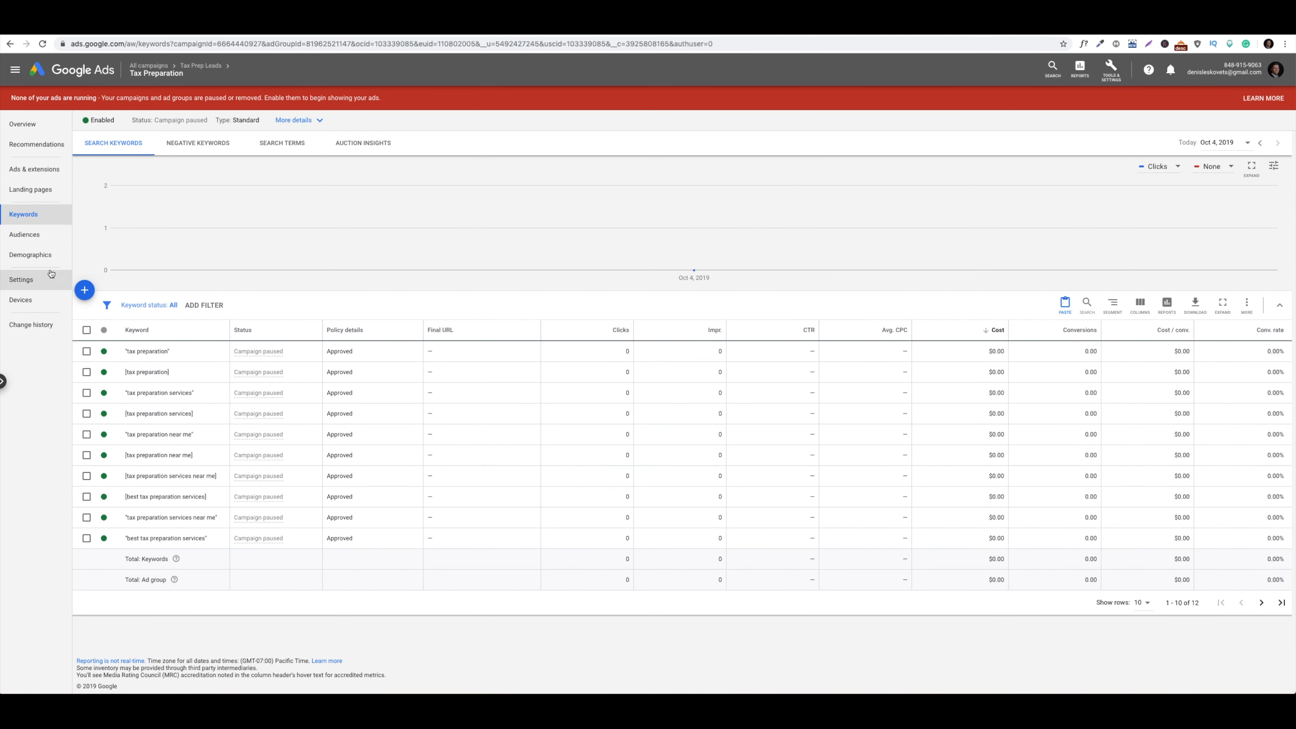
left_click(36, 175)
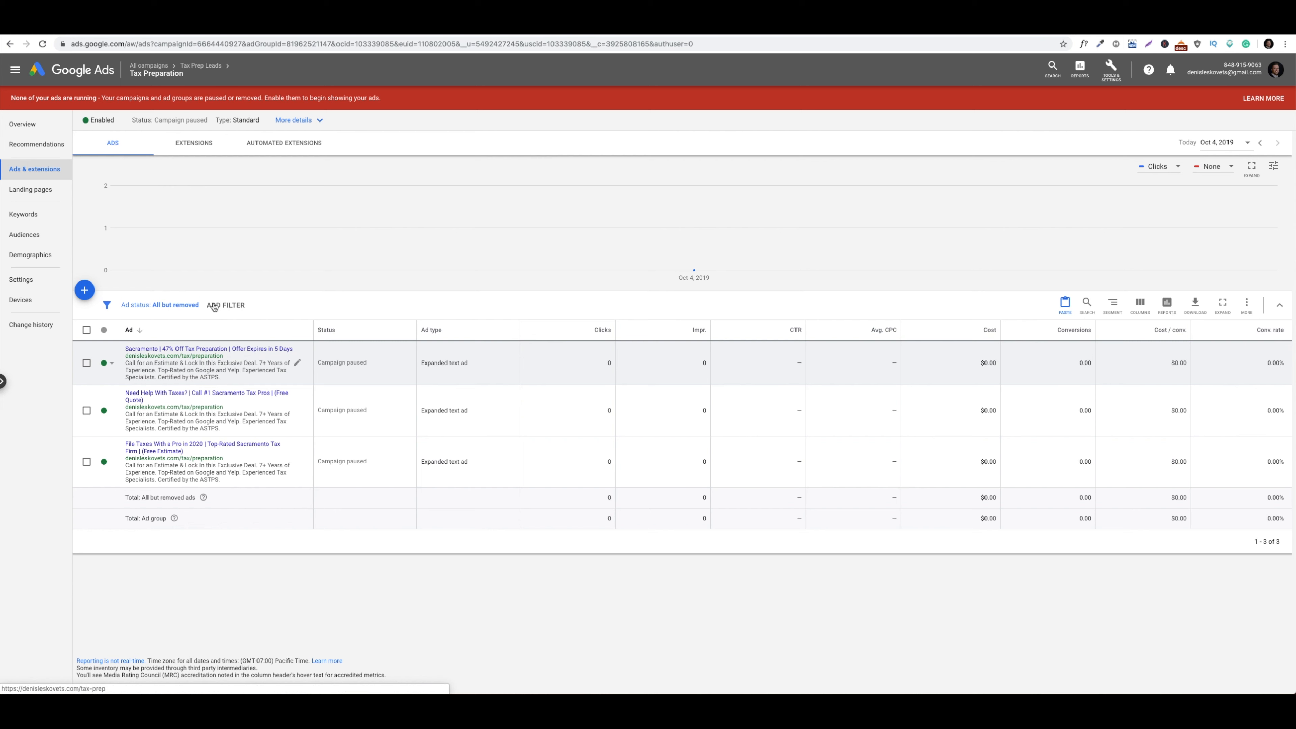
Re-run the Google search as 'tax preparation' to view competitor ads, then return to Google Ads
left_click(177, 34)
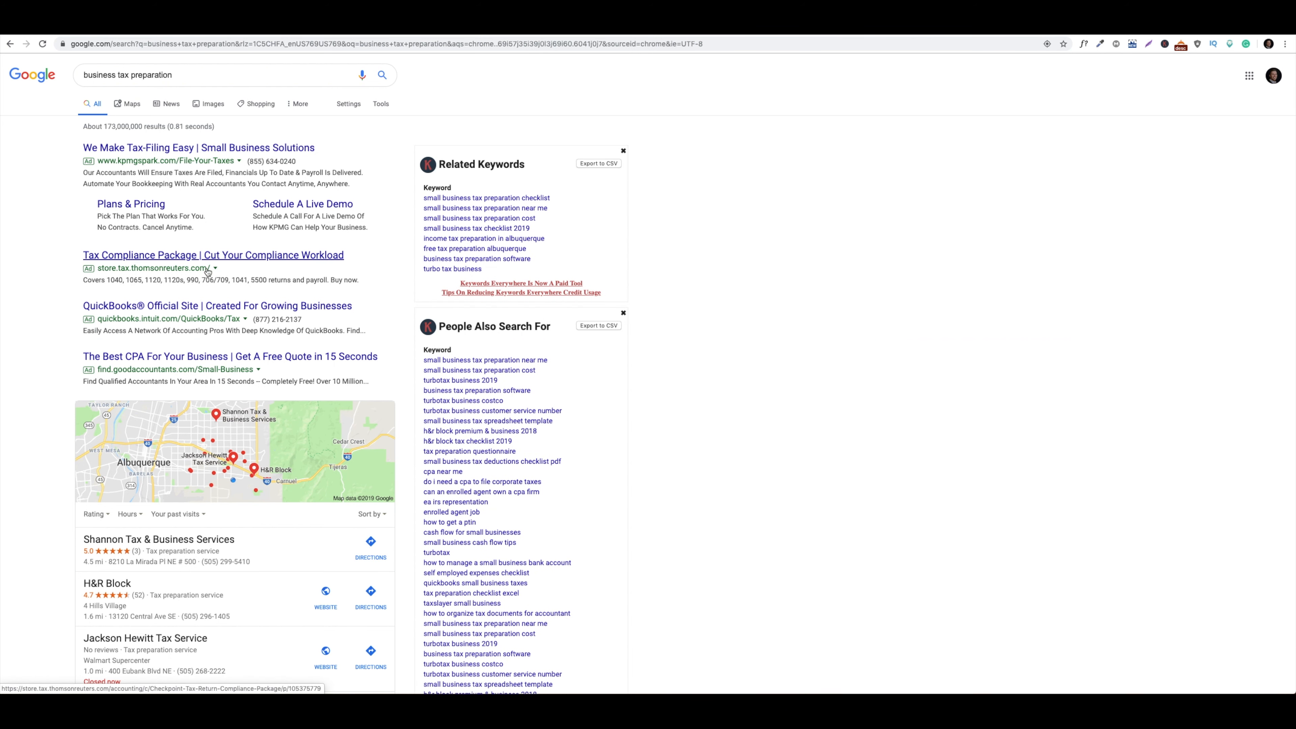
scroll(359, 266, "down", 1)
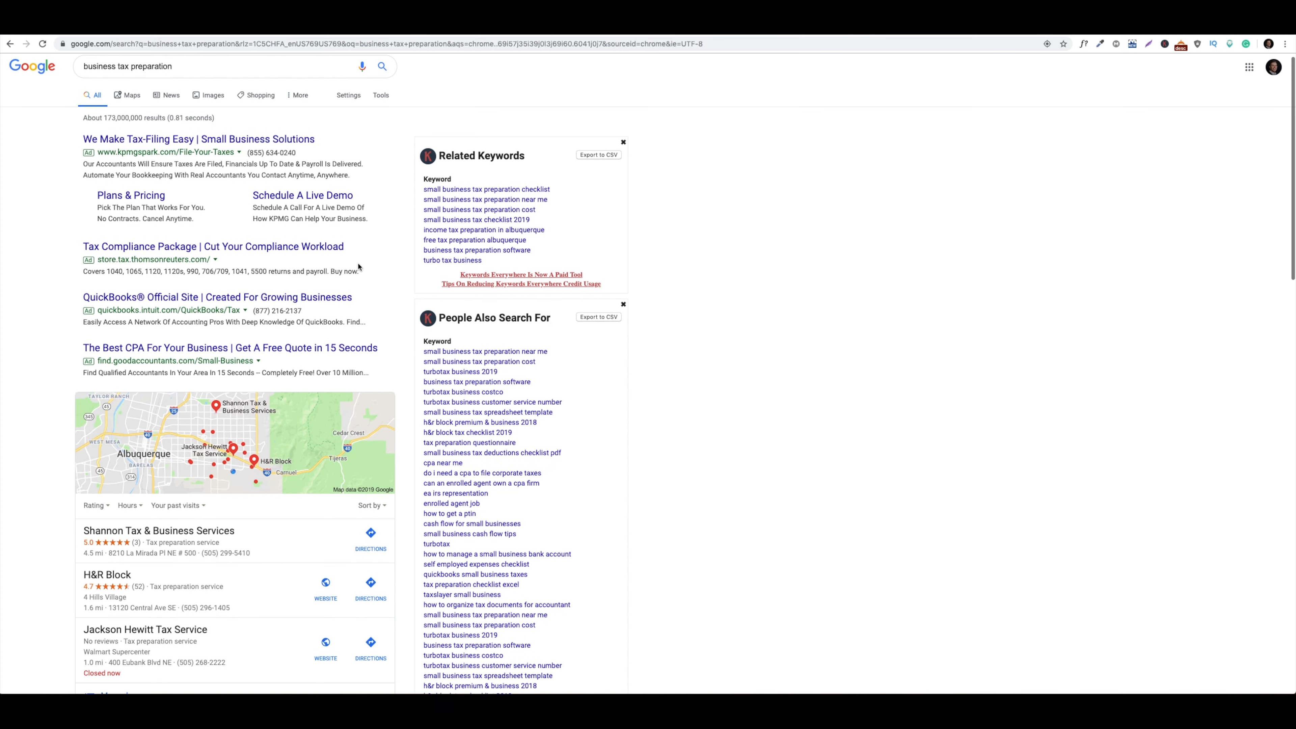
scroll(359, 265, "up", 1)
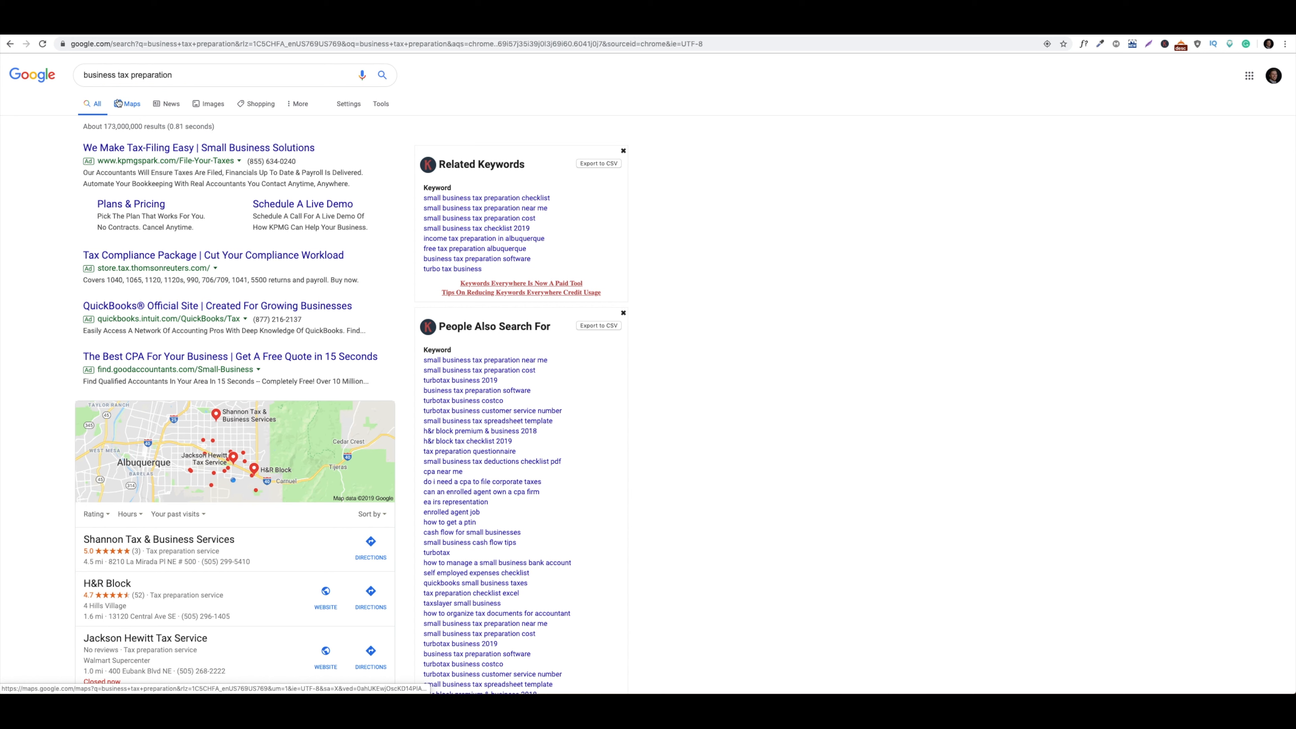
left_click_drag(119, 75, 70, 77)
key("BackSpace")
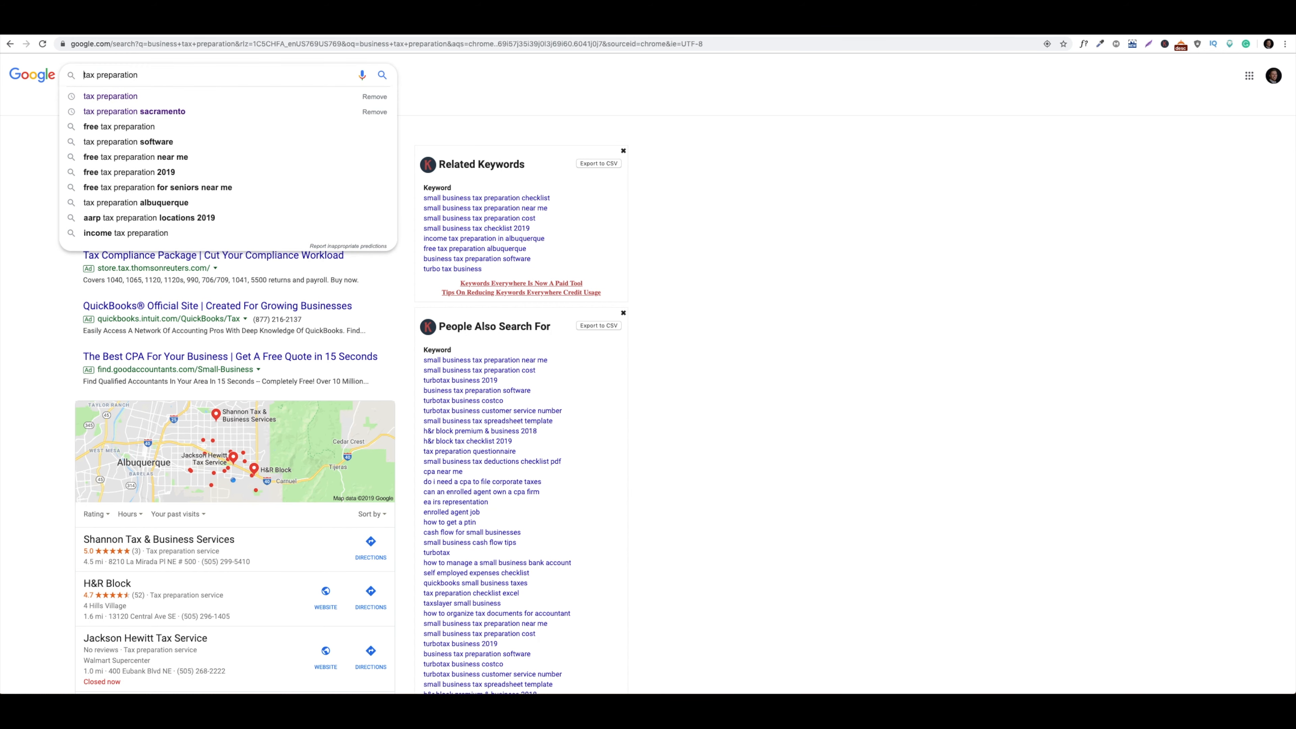
key("Return")
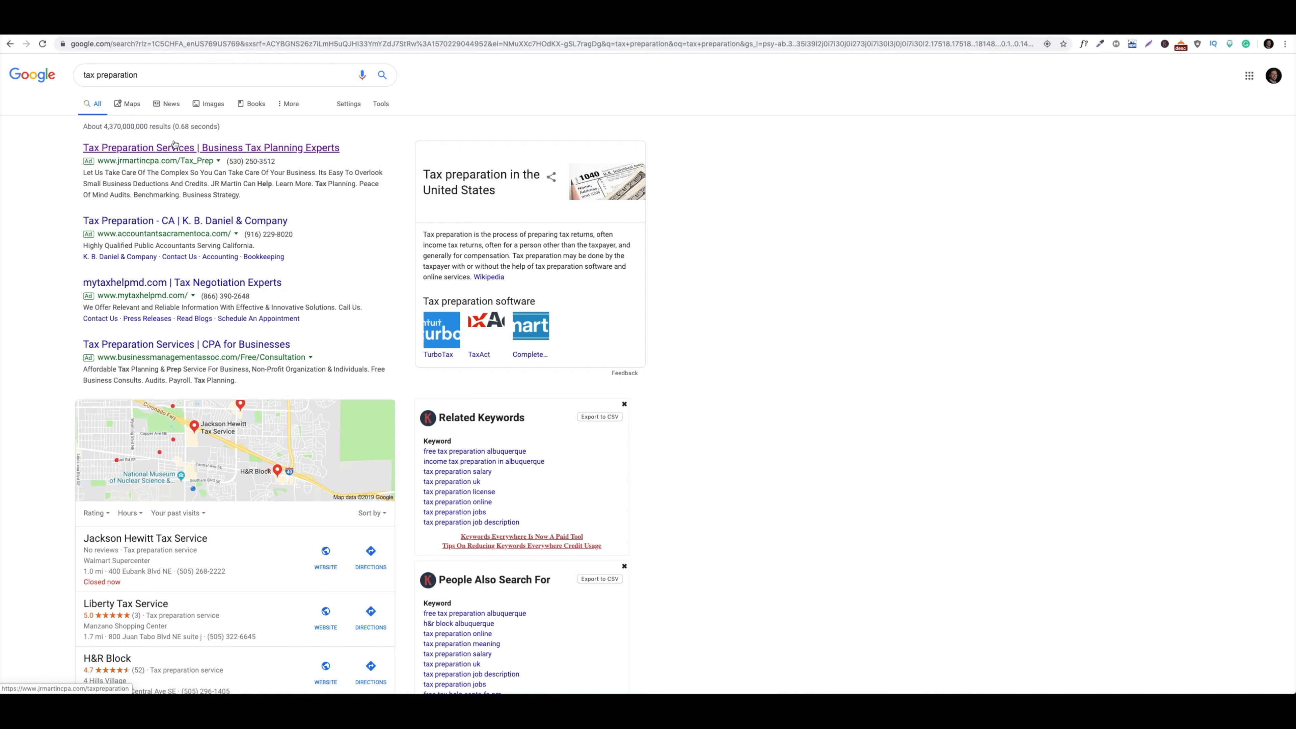
left_click(127, 34)
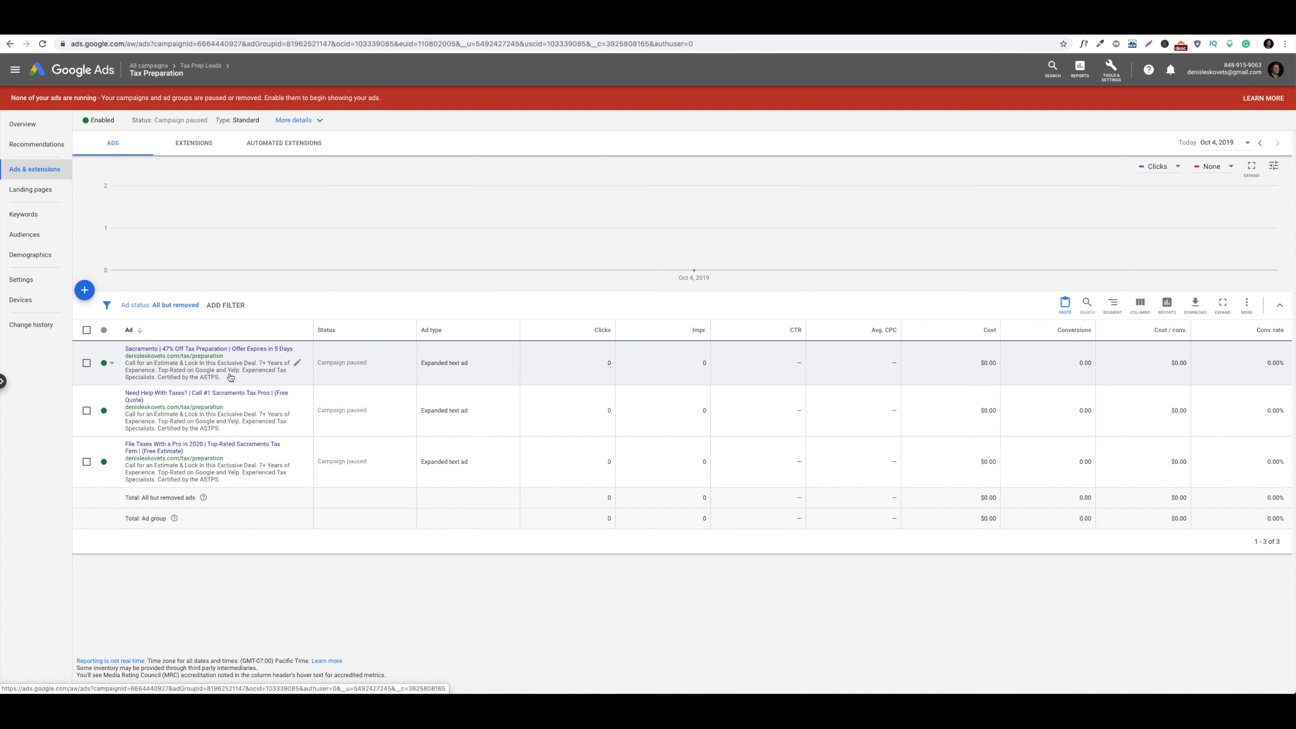
Edit the first Sacramento ad, changing Headline 2 to '47% Off Business Tax Prep'
left_click(298, 364)
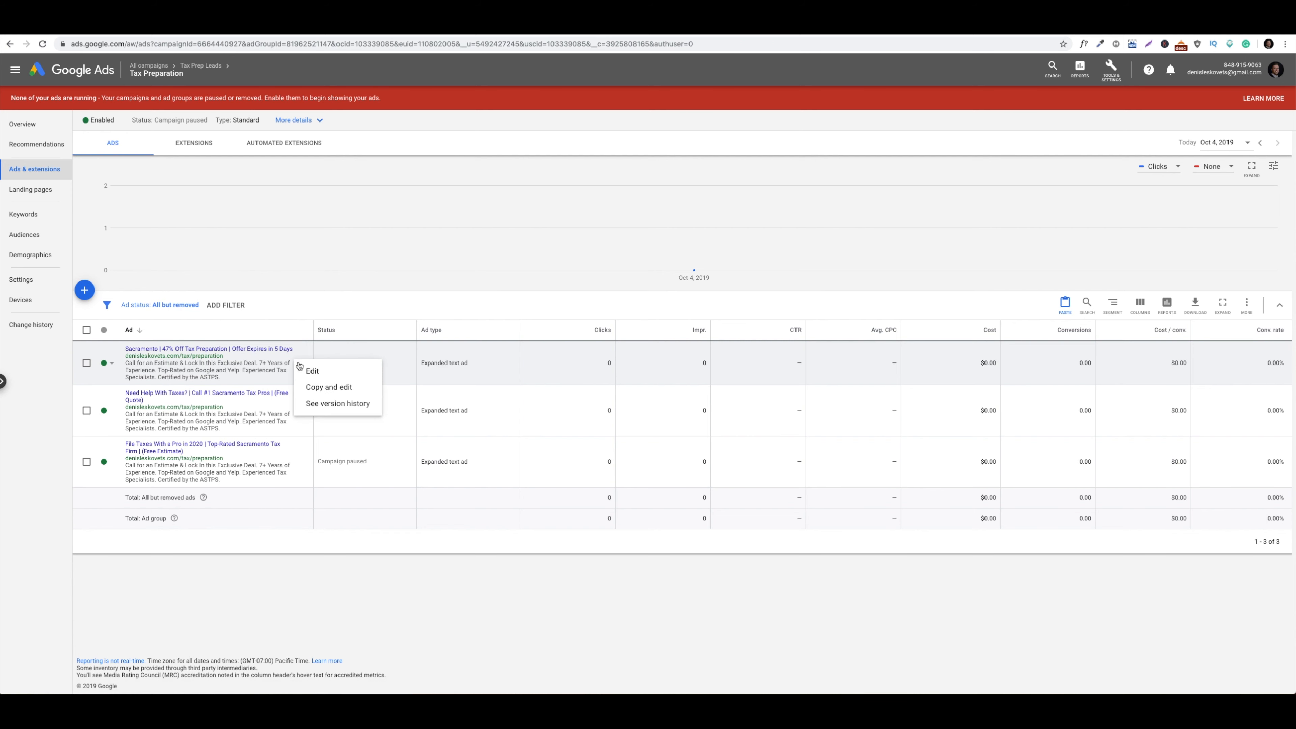
left_click(312, 373)
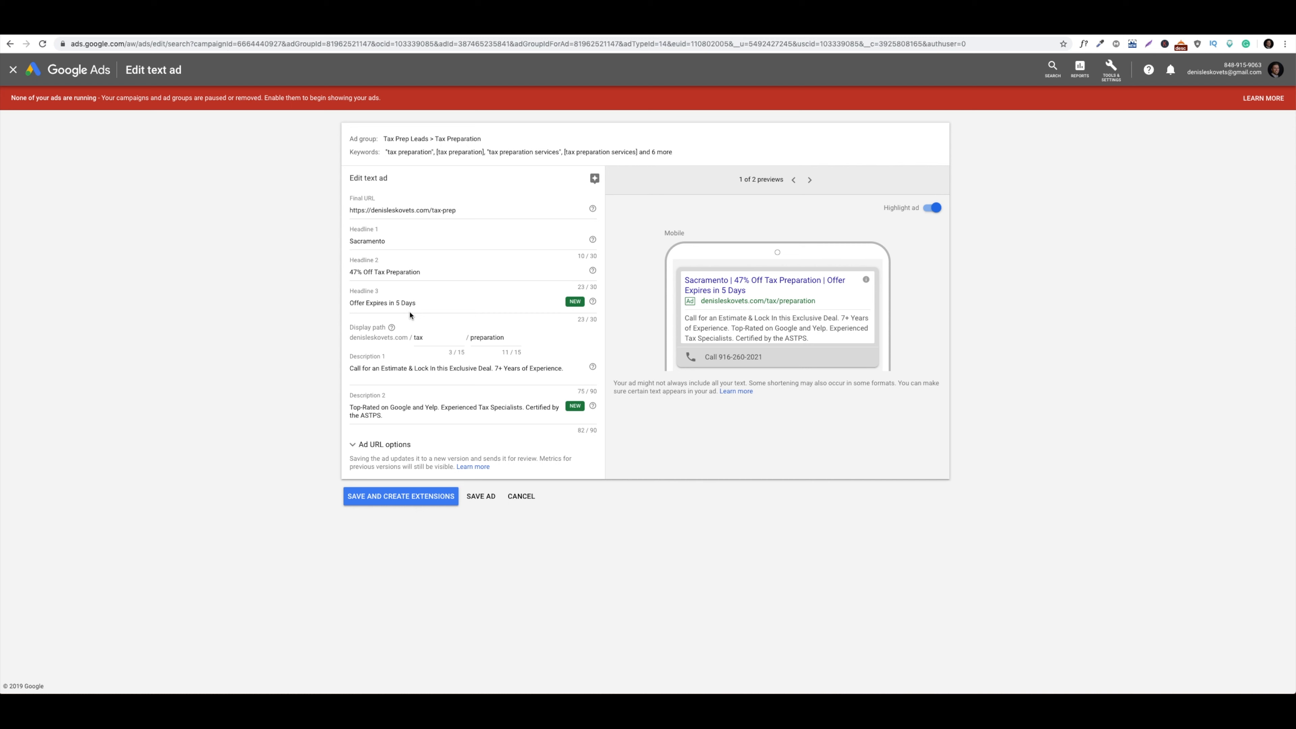
left_click(380, 276)
type("Business")
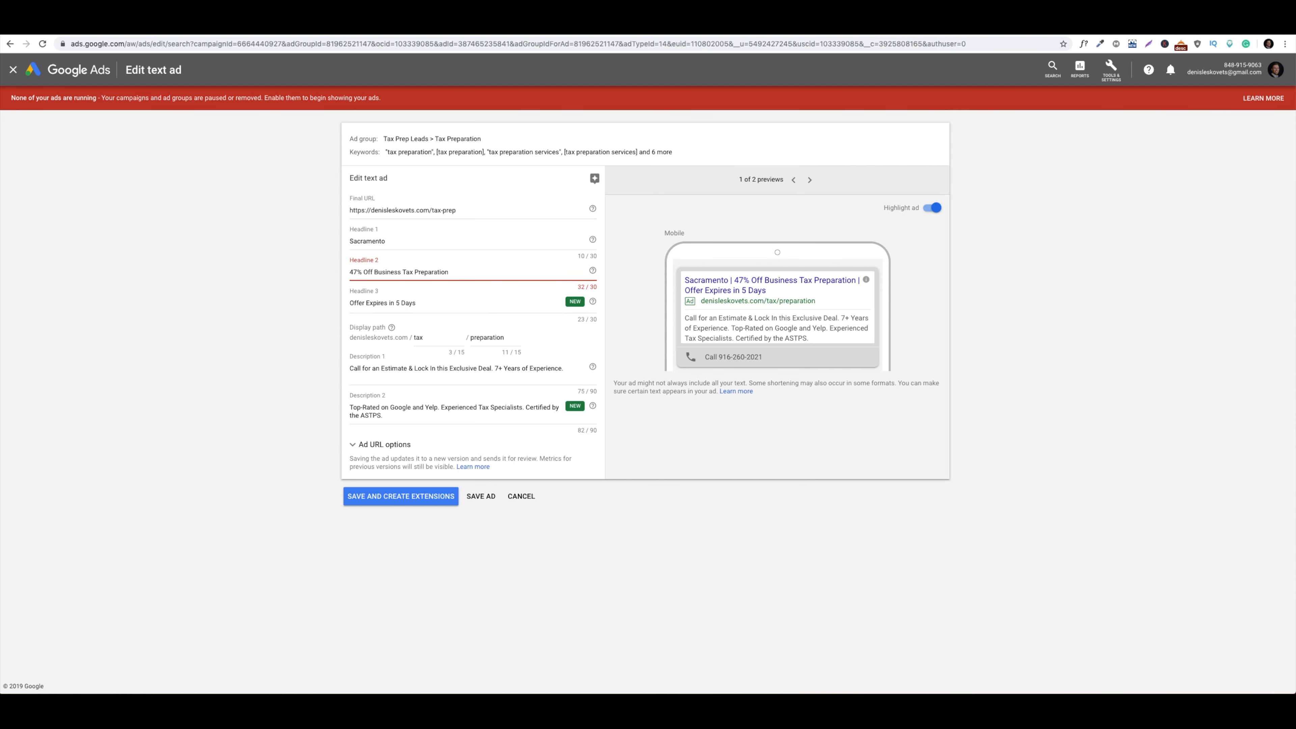
left_click_drag(449, 272, 428, 273)
key("BackSpace")
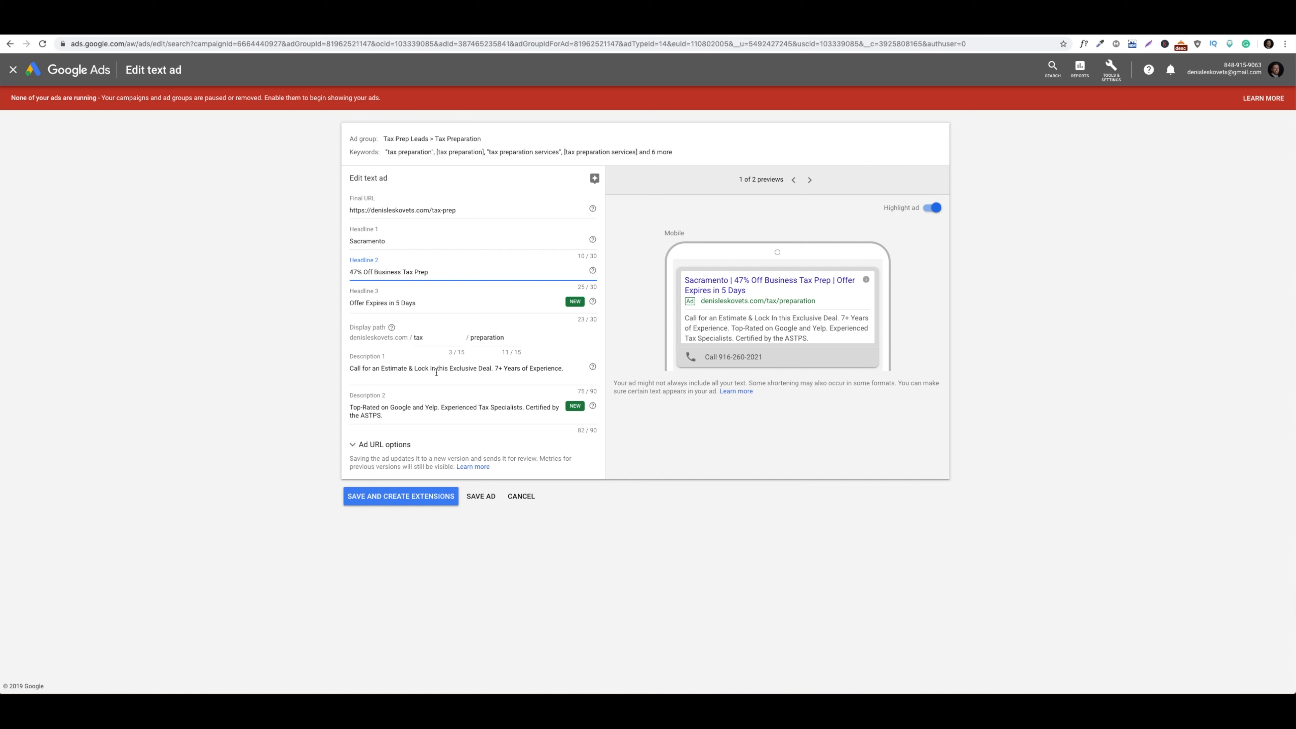
Replace Headline 3 with 'Top-Rated Business Tax Firm' and save the ad
triple_click(433, 307)
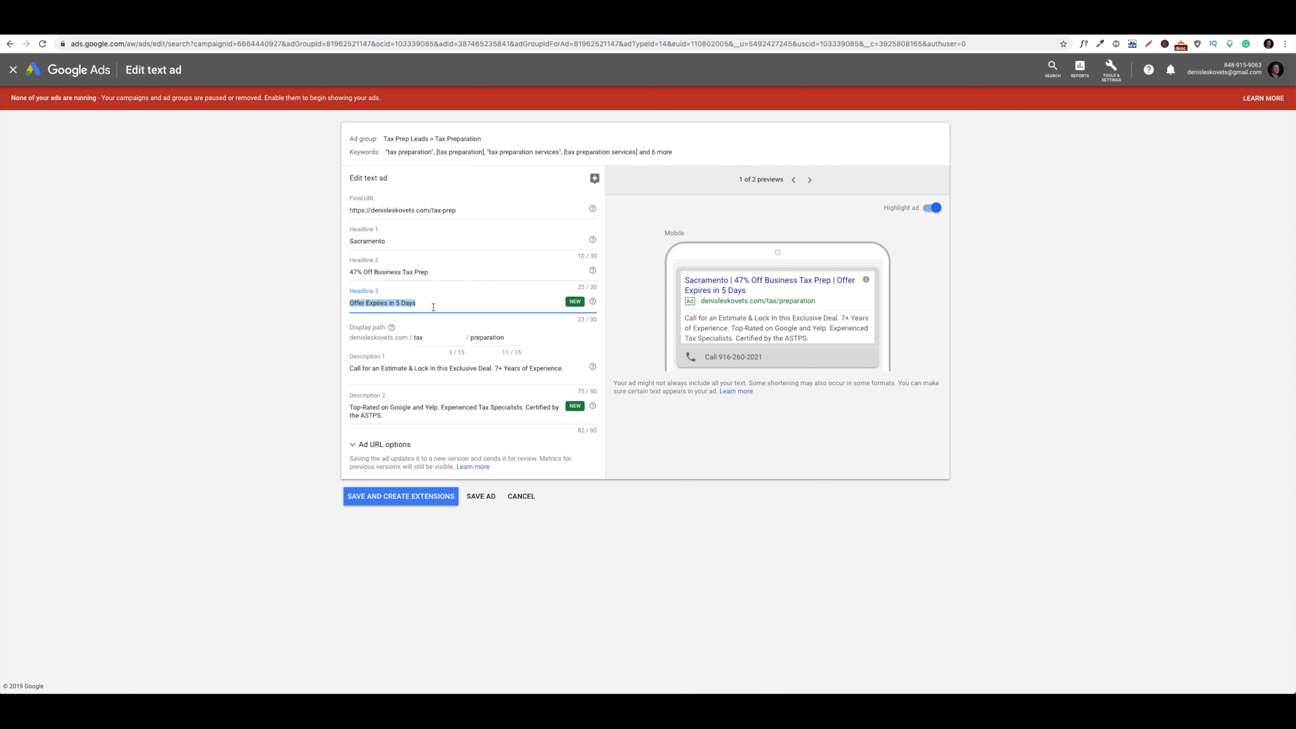
type("Top-Rated Busienss")
key("BackSpace")
key("BackSpace")
type("ness Ta")
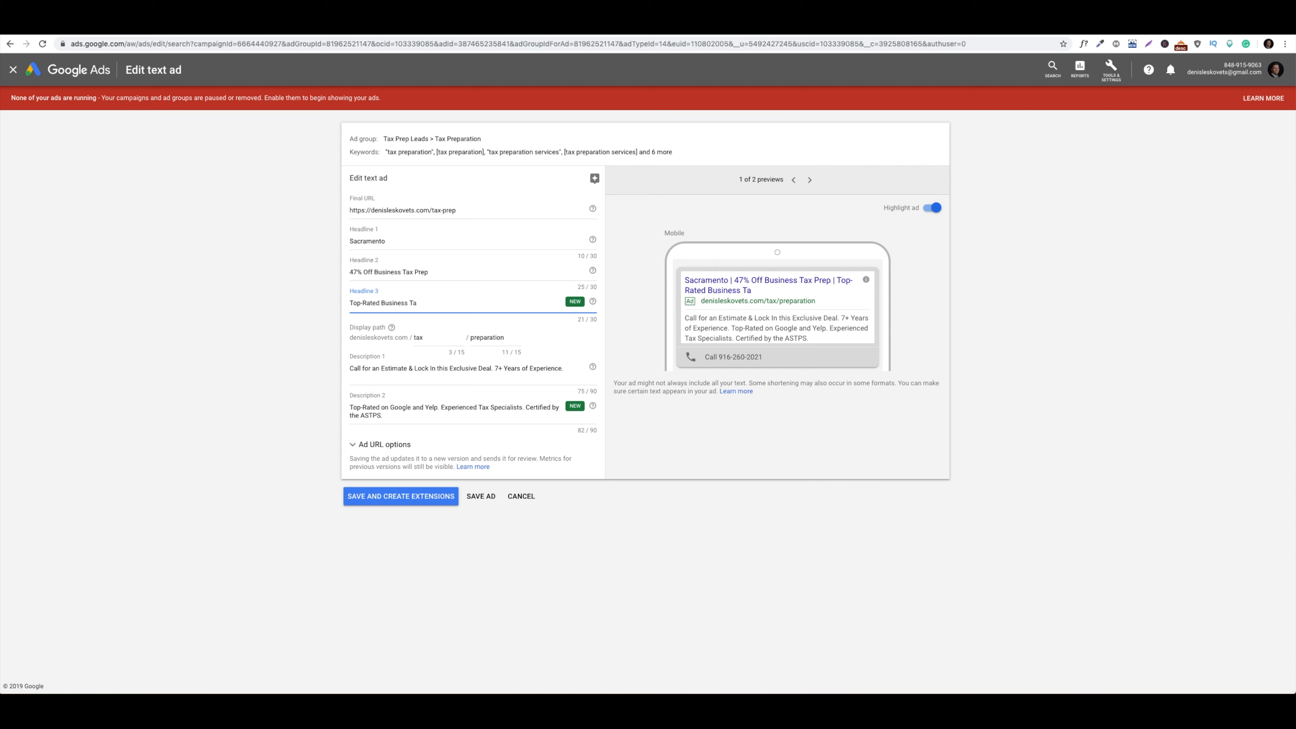
type("x Firm")
left_click(485, 496)
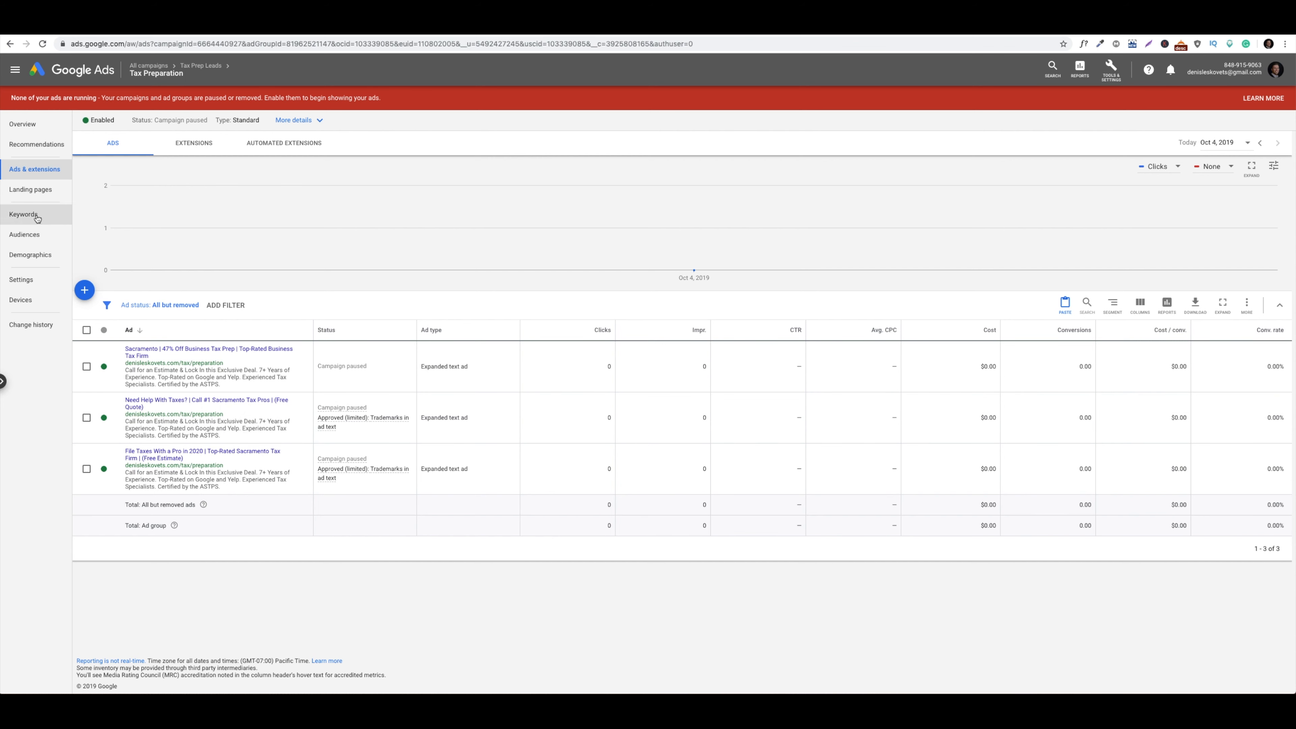
Go back to the Tax Prep Leads campaign from the edited Sacramento ad
left_click(200, 65)
List the three Tax Prep Leads text ads and read the Approved (limited) policy note
left_click(24, 169)
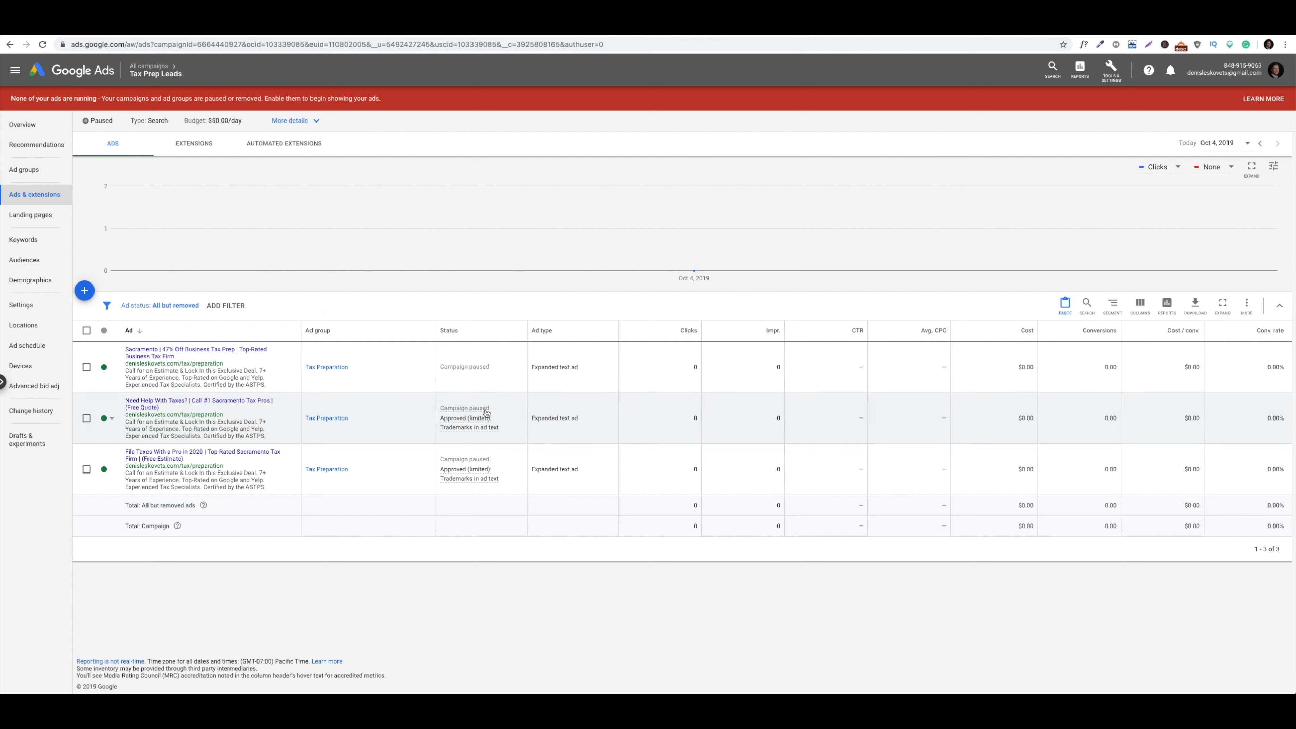
mouse_move(474, 429)
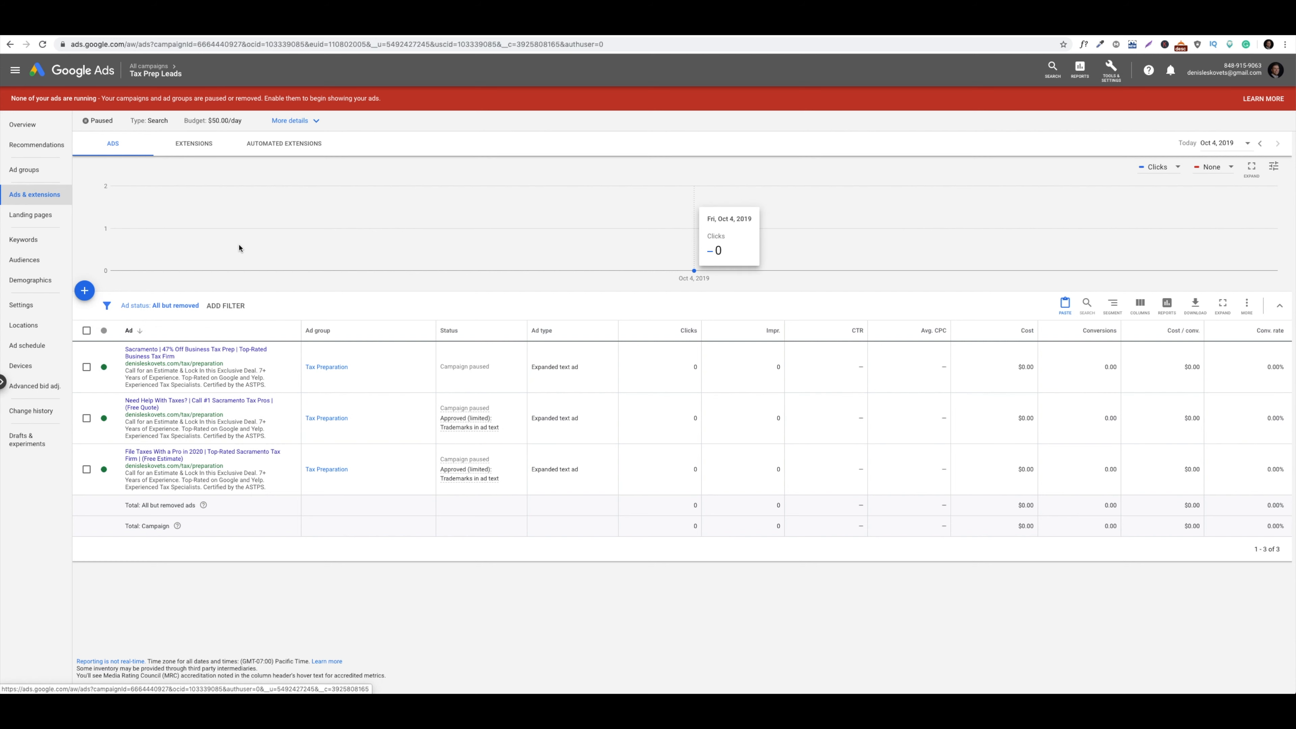
Delete the campaign's only call extension and bring up the new-extension type menu
left_click(187, 145)
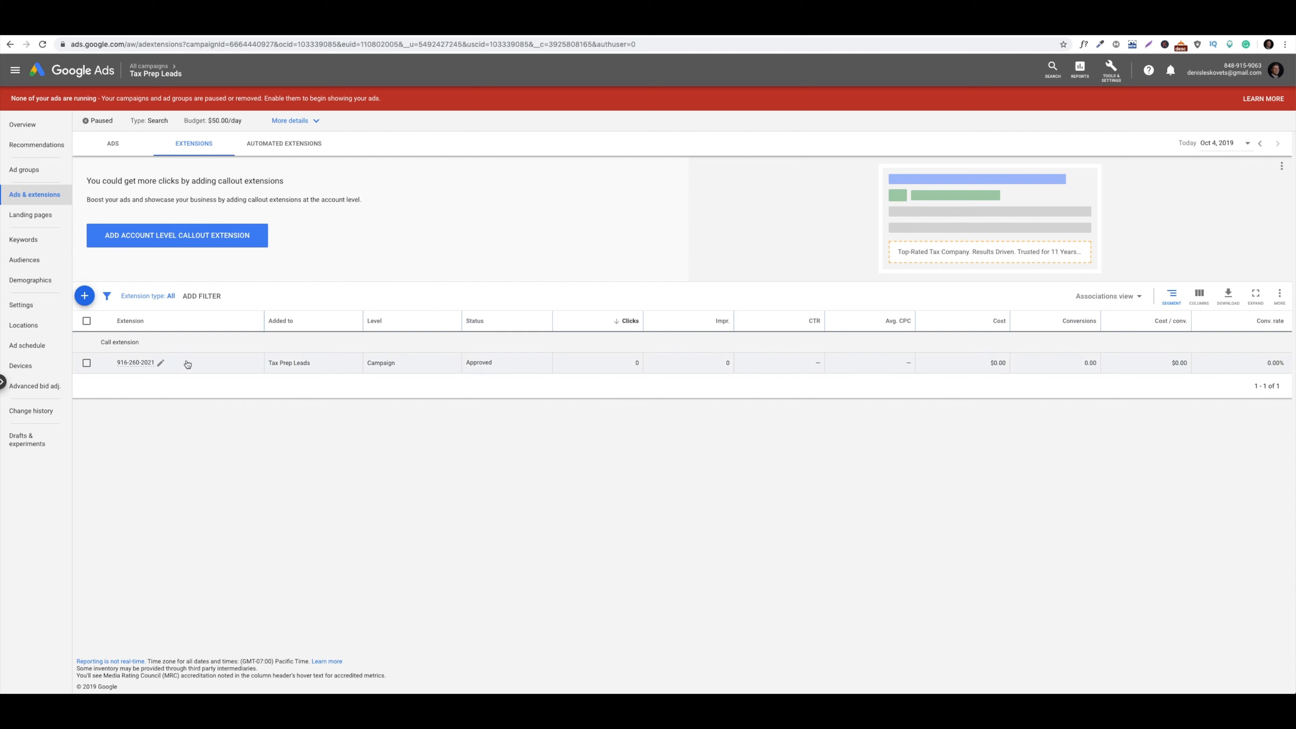
left_click(87, 363)
left_click(144, 297)
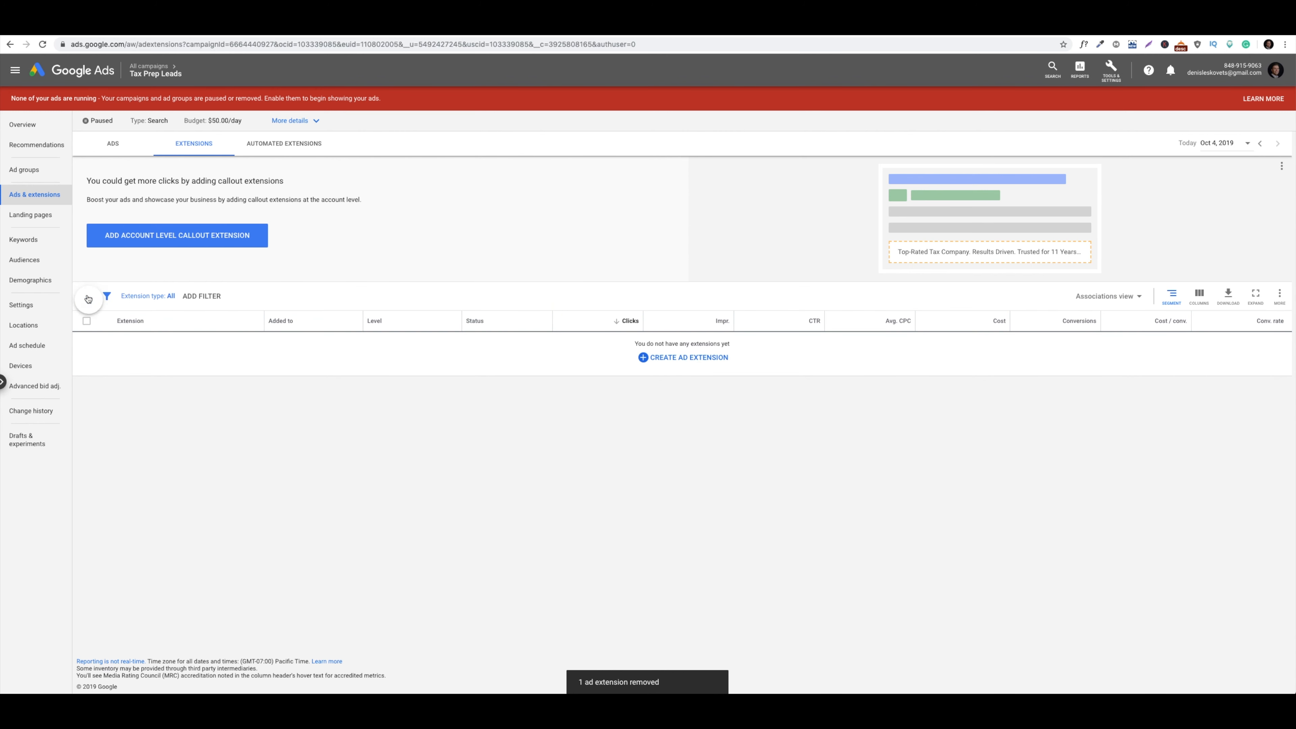
left_click(86, 297)
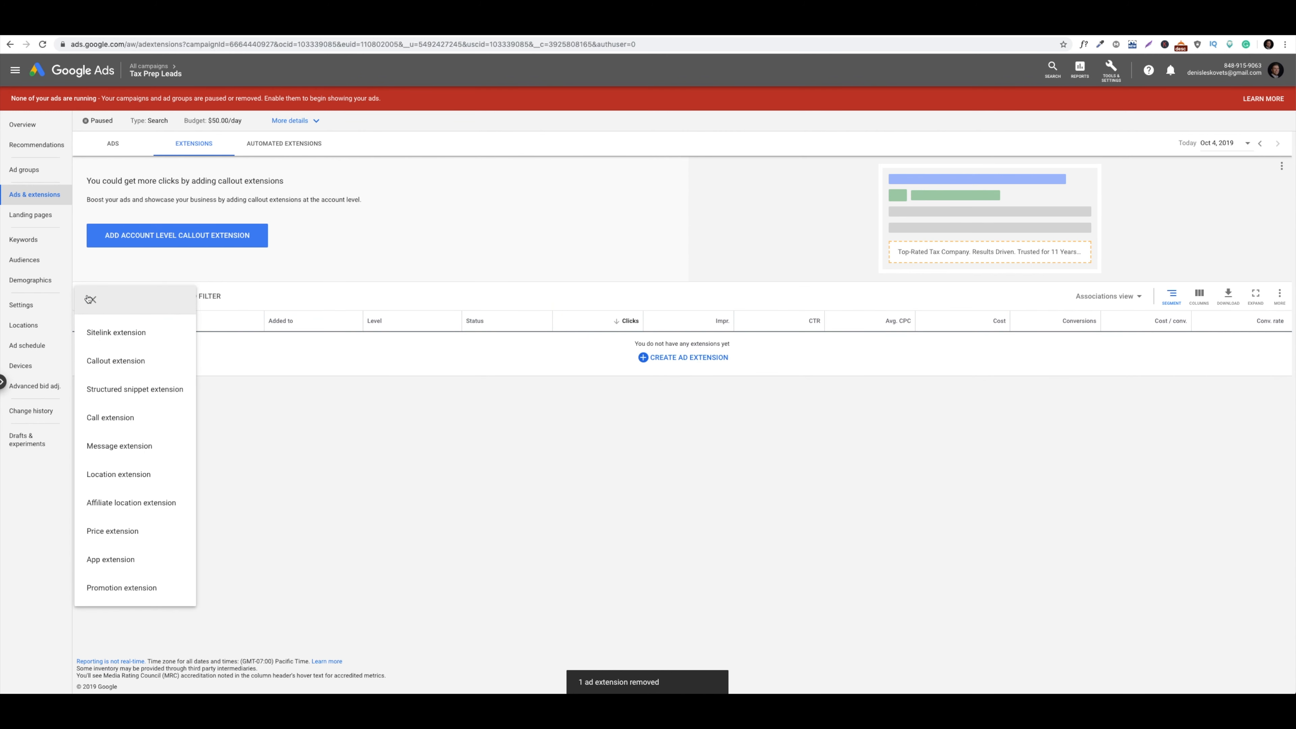
Start a new sitelink extension and put the cursor in the Sitelink 1 text field
left_click(121, 334)
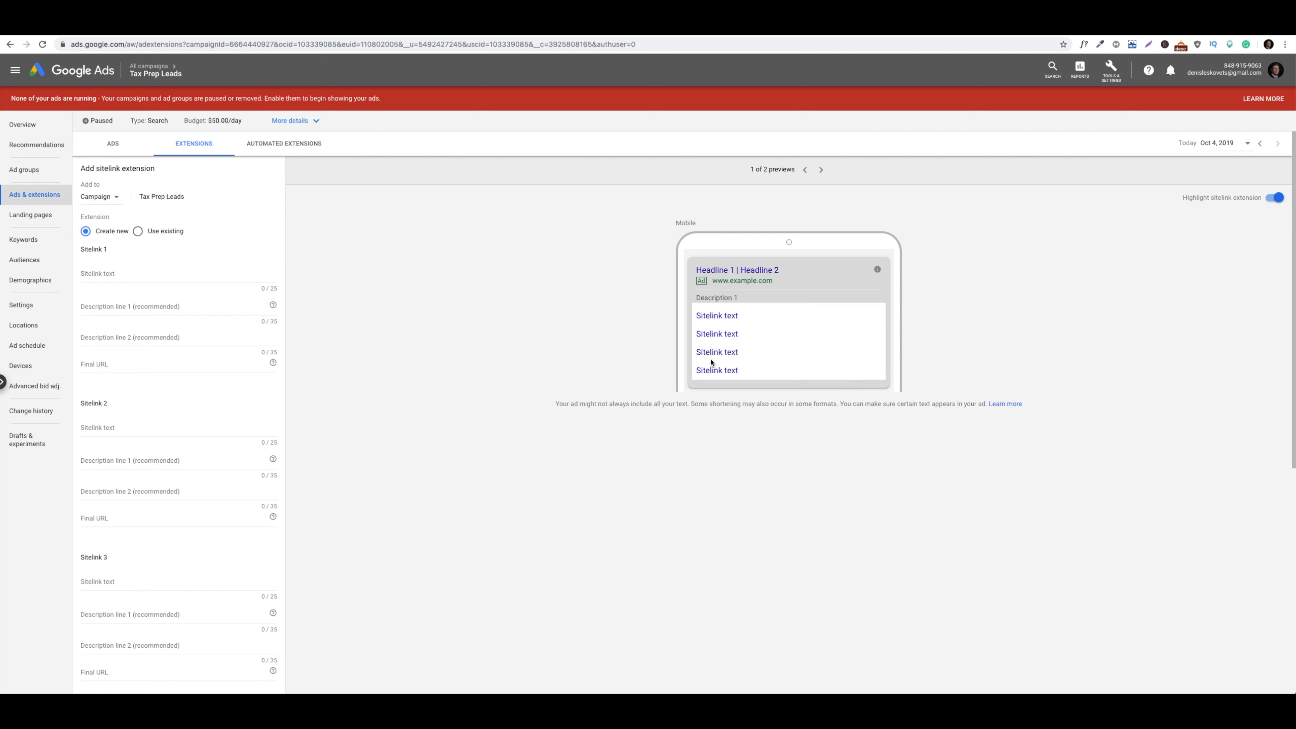
left_click(172, 270)
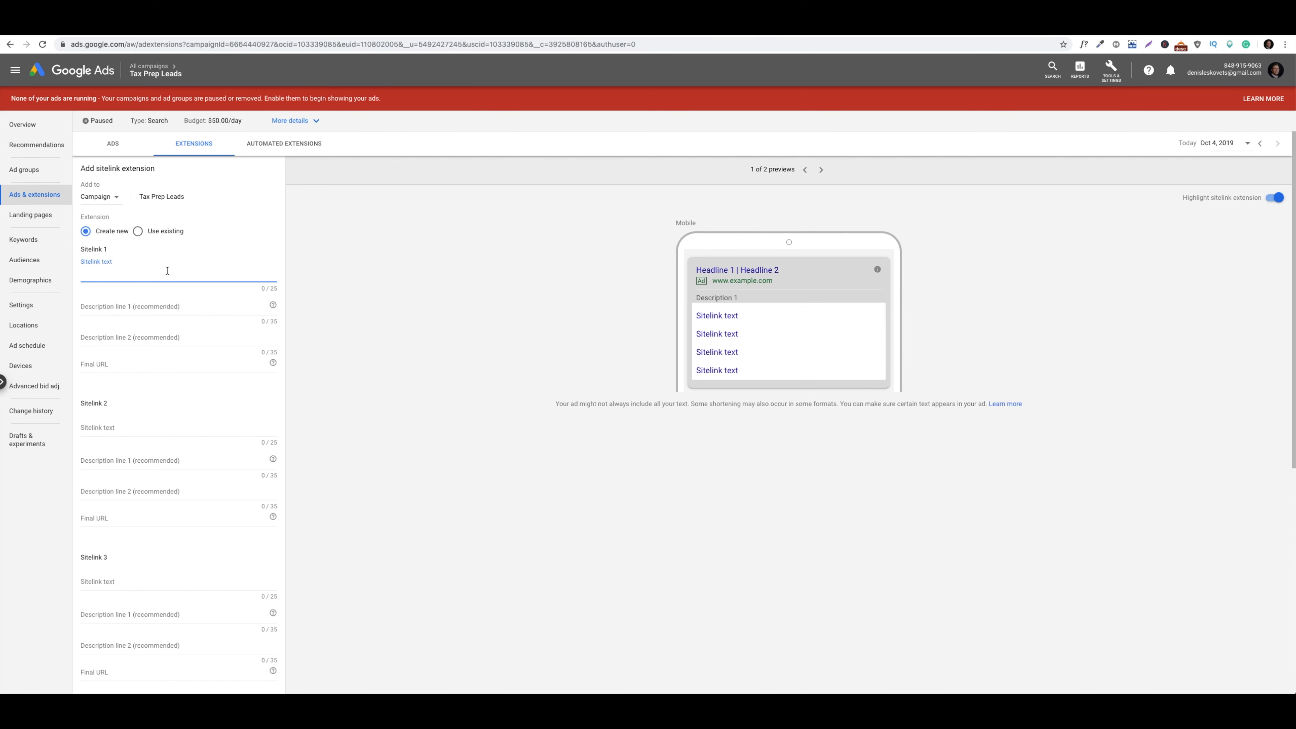
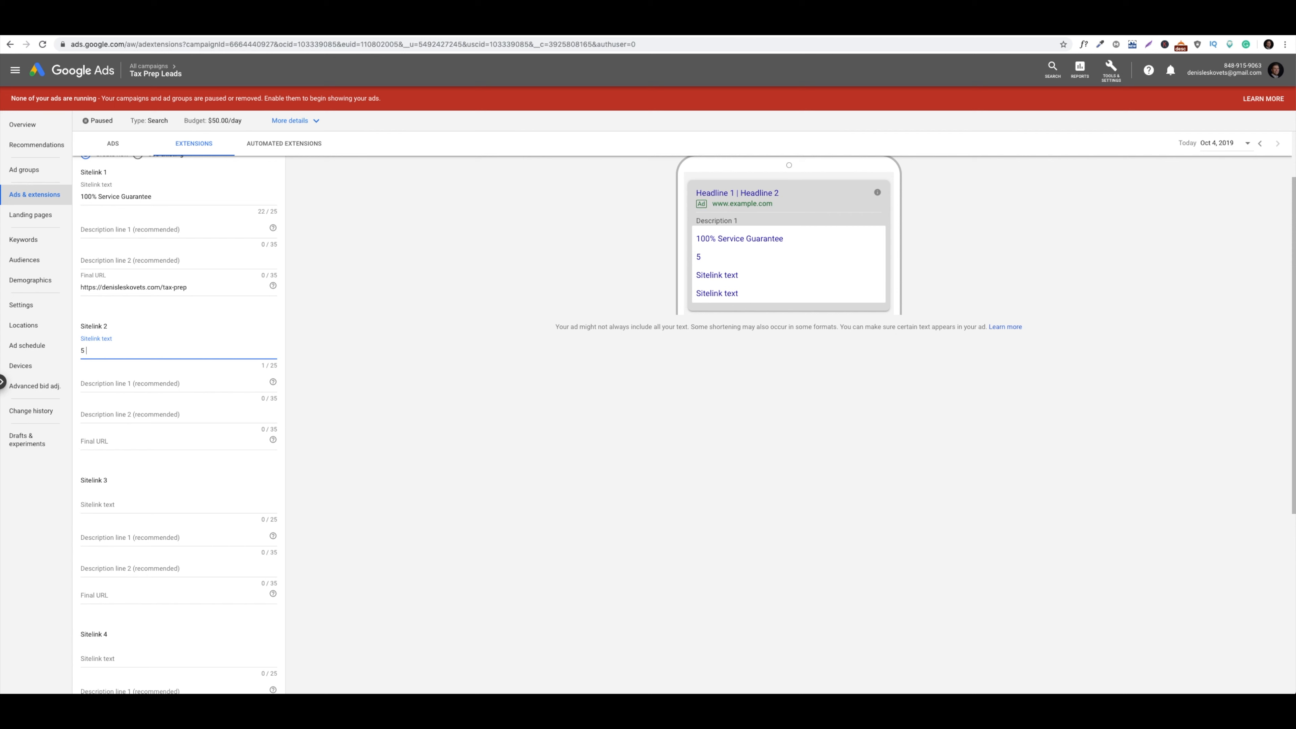
Name sitelink 2 '5 Star Rated Company' and give it sitelink 1's tax-prep final URL
type("r Rated")
key("BackSpace")
key("BackSpace")
type("Company")
left_click(164, 439)
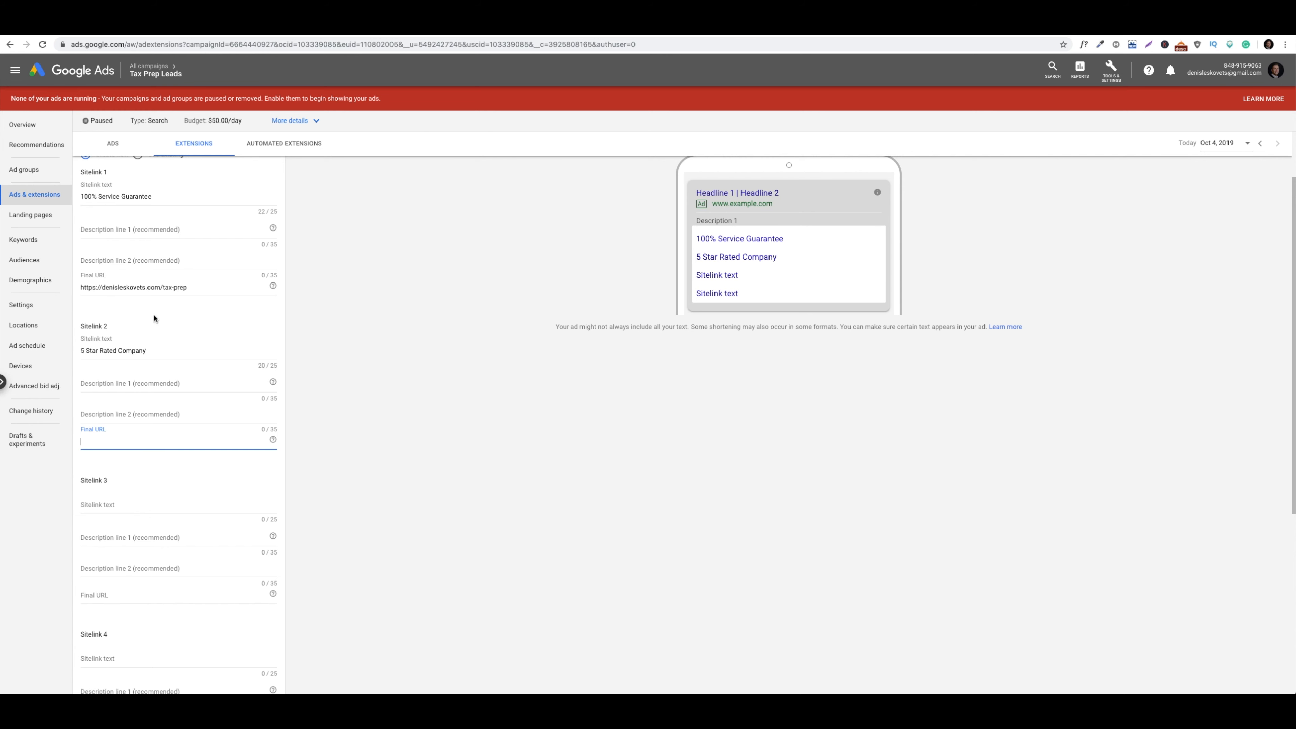
triple_click(153, 287)
key("ctrl+c")
left_click(139, 449)
key("ctrl+v")
Fill sitelinks 3 and 4 ('A+ BBB Accredited', 'Certified IRS Tax Pros') with the same tax-prep URL
scroll(136, 444, "down", 2)
left_click(142, 411)
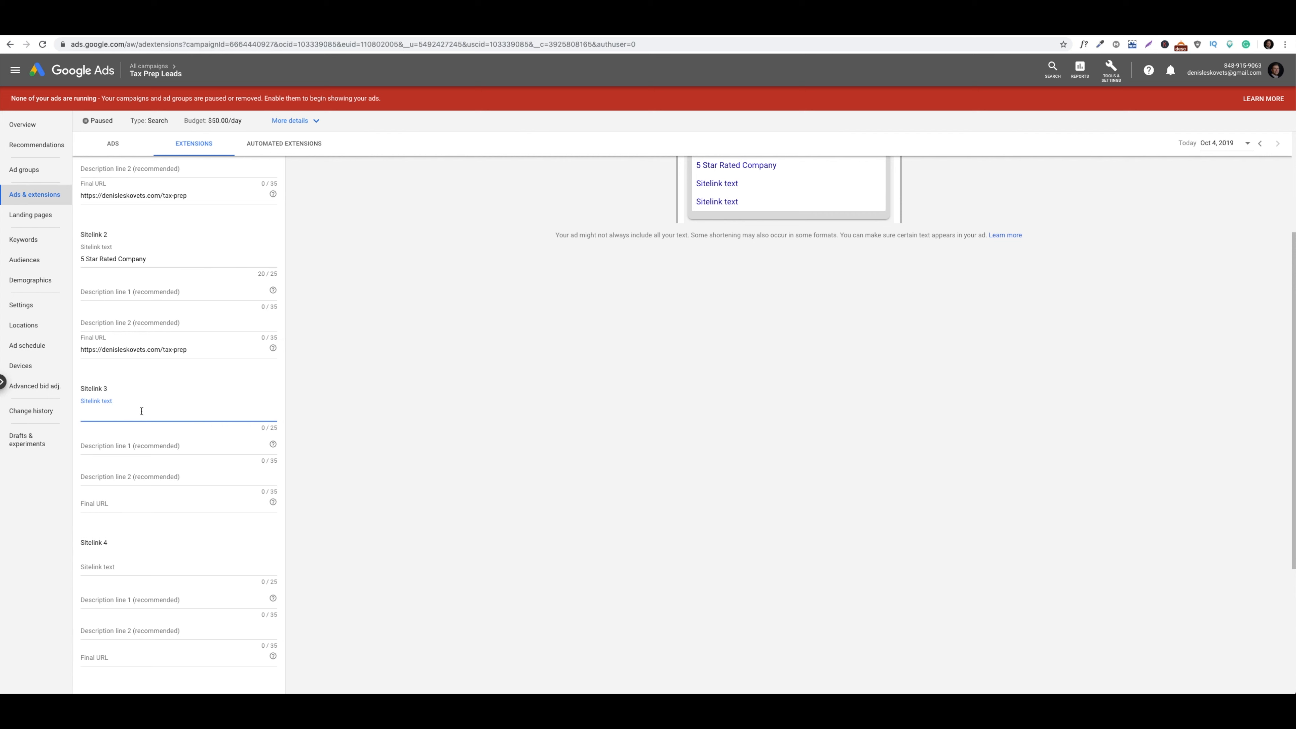
type("A+ BBB Accredi")
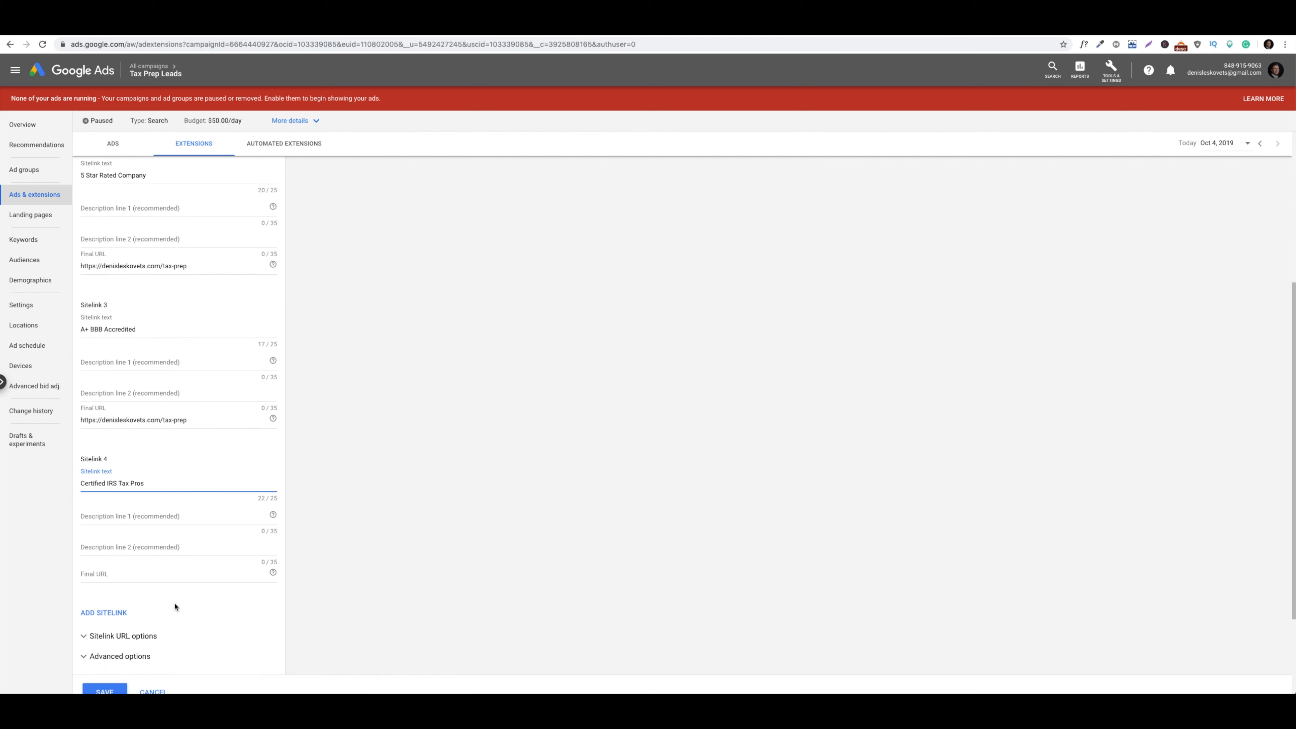
key("Tab")
key("Tab")
key("Tab")
triple_click(137, 421)
key("ctrl+c")
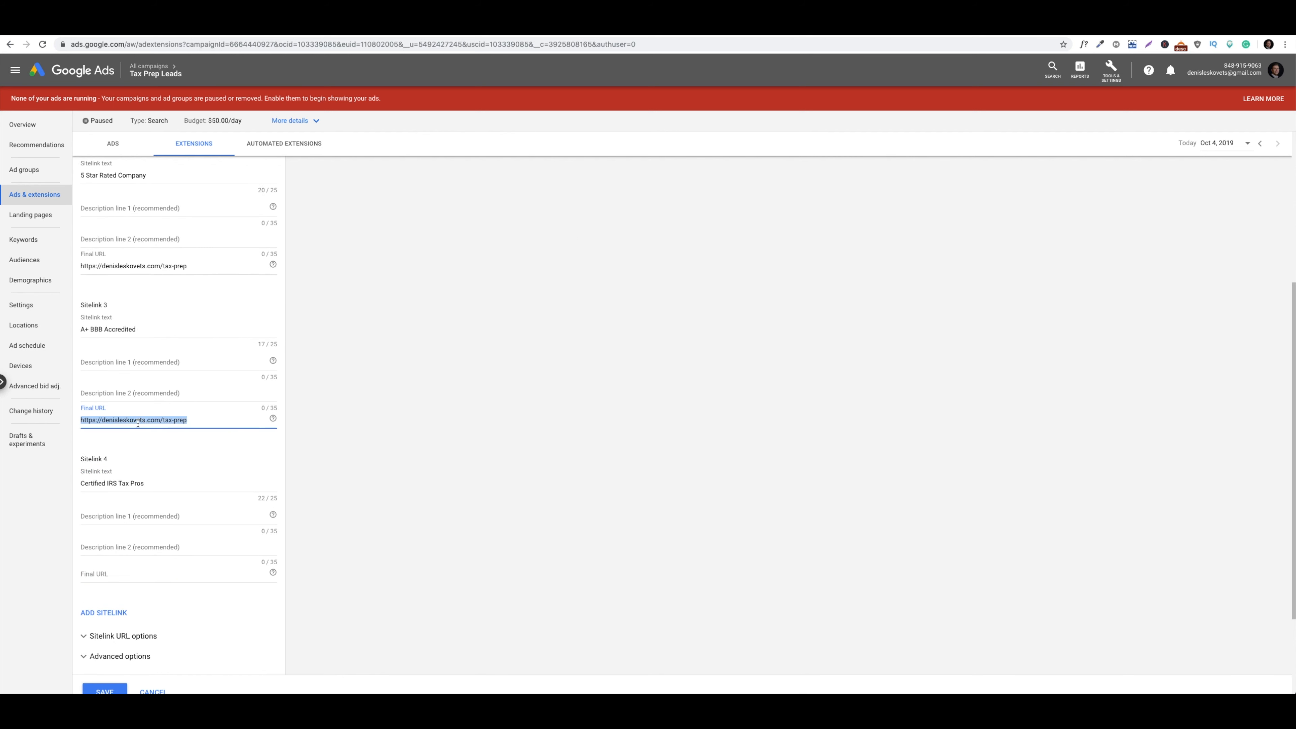
left_click(118, 570)
key("ctrl+v")
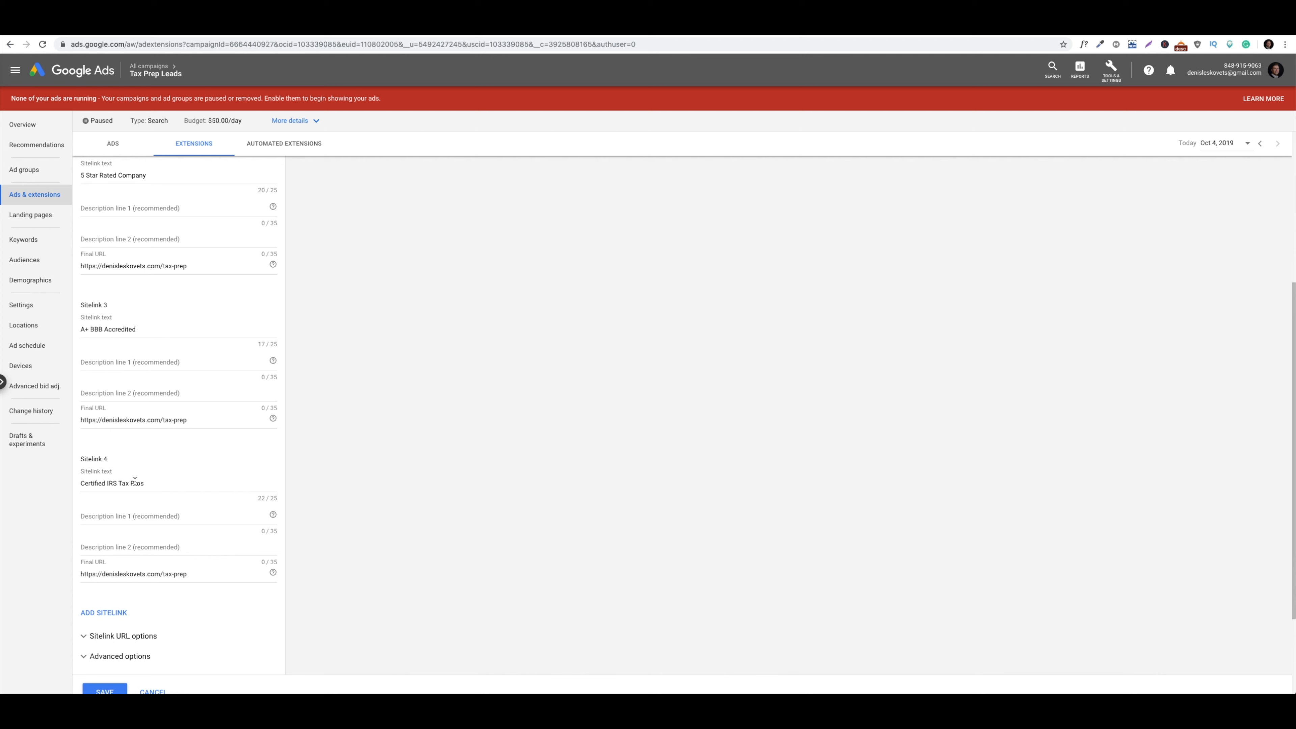
scroll(134, 481, "down", 2)
scroll(136, 484, "up", 2)
scroll(136, 483, "down", 3)
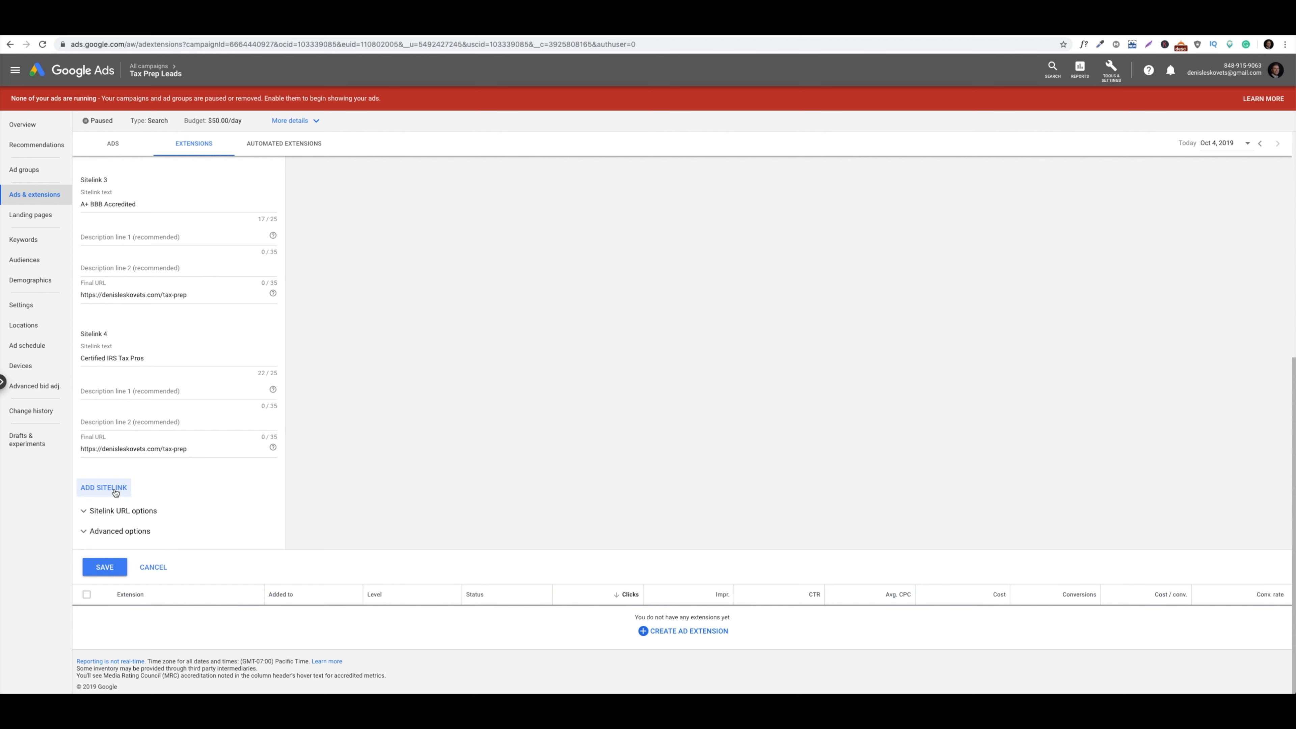
Mark the four sitelinks as mobile-preferred and save them to Tax Prep Leads
left_click(115, 489)
scroll(470, 377, "up", 10)
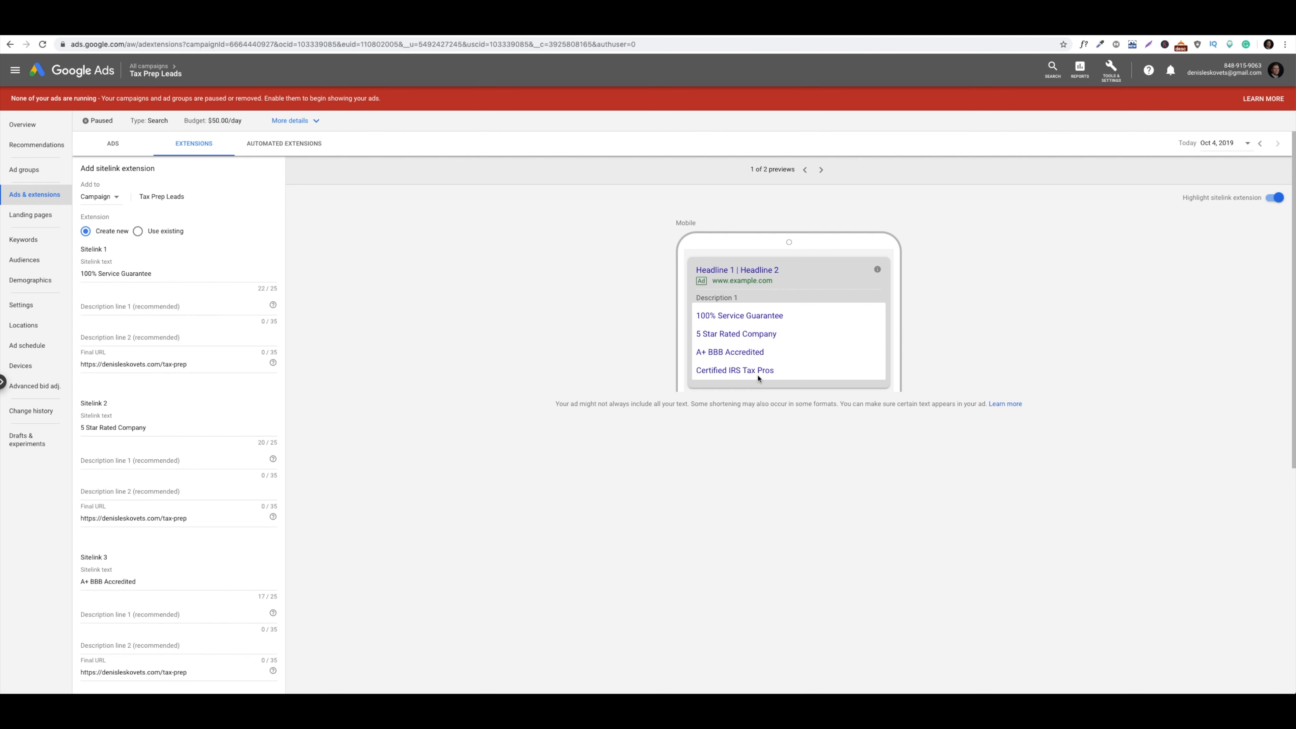
scroll(193, 476, "down", 7)
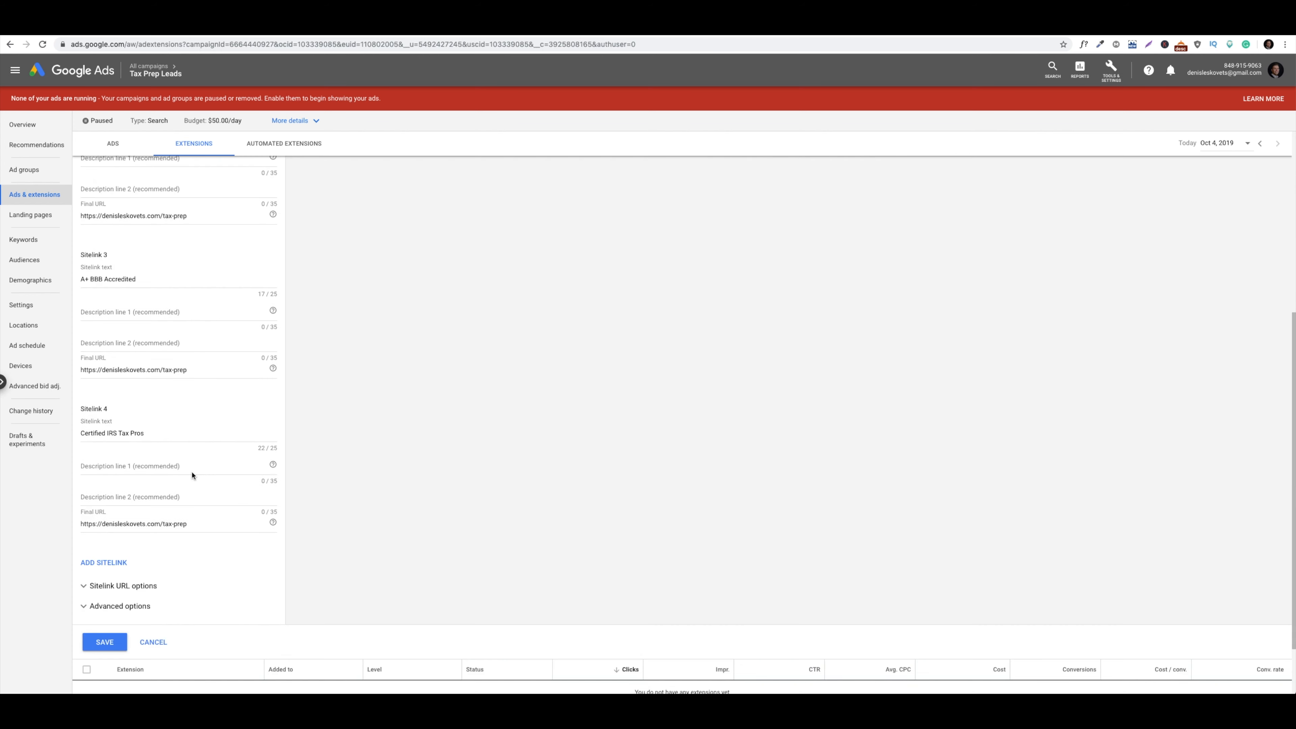
left_click(121, 514)
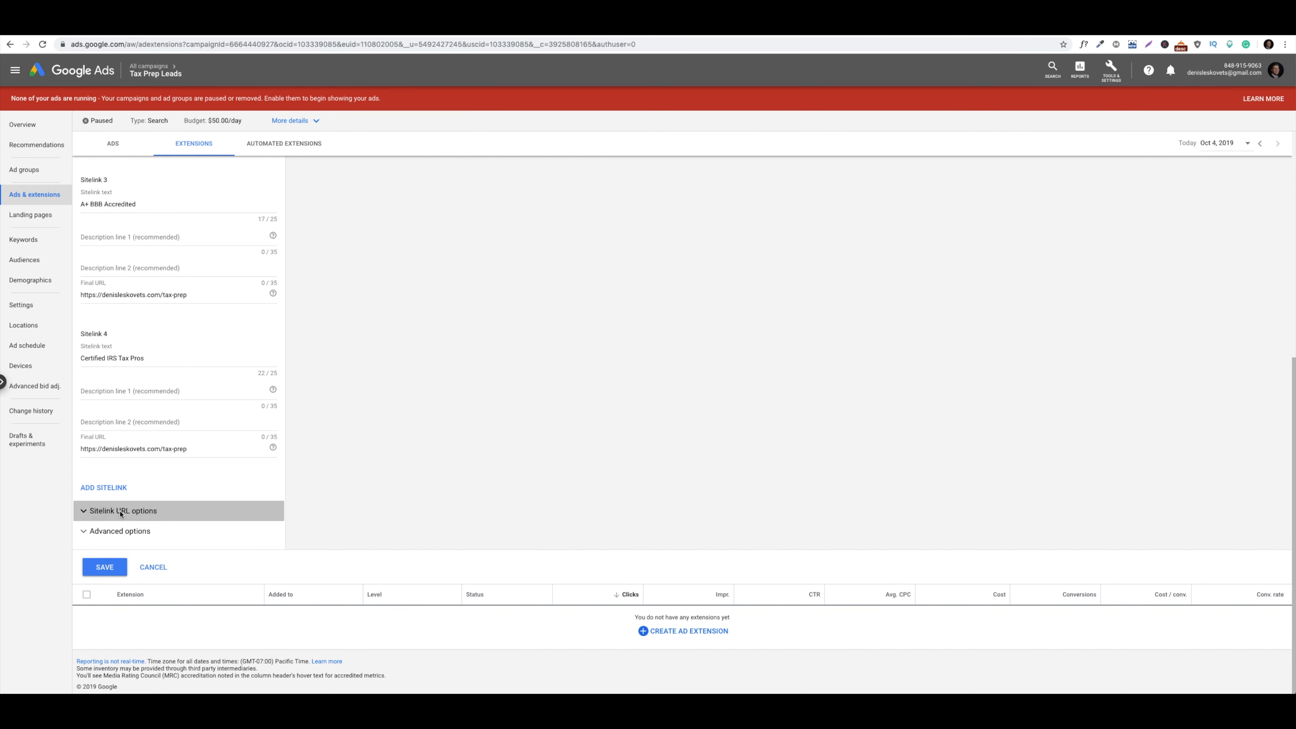
scroll(121, 513, "down", 3)
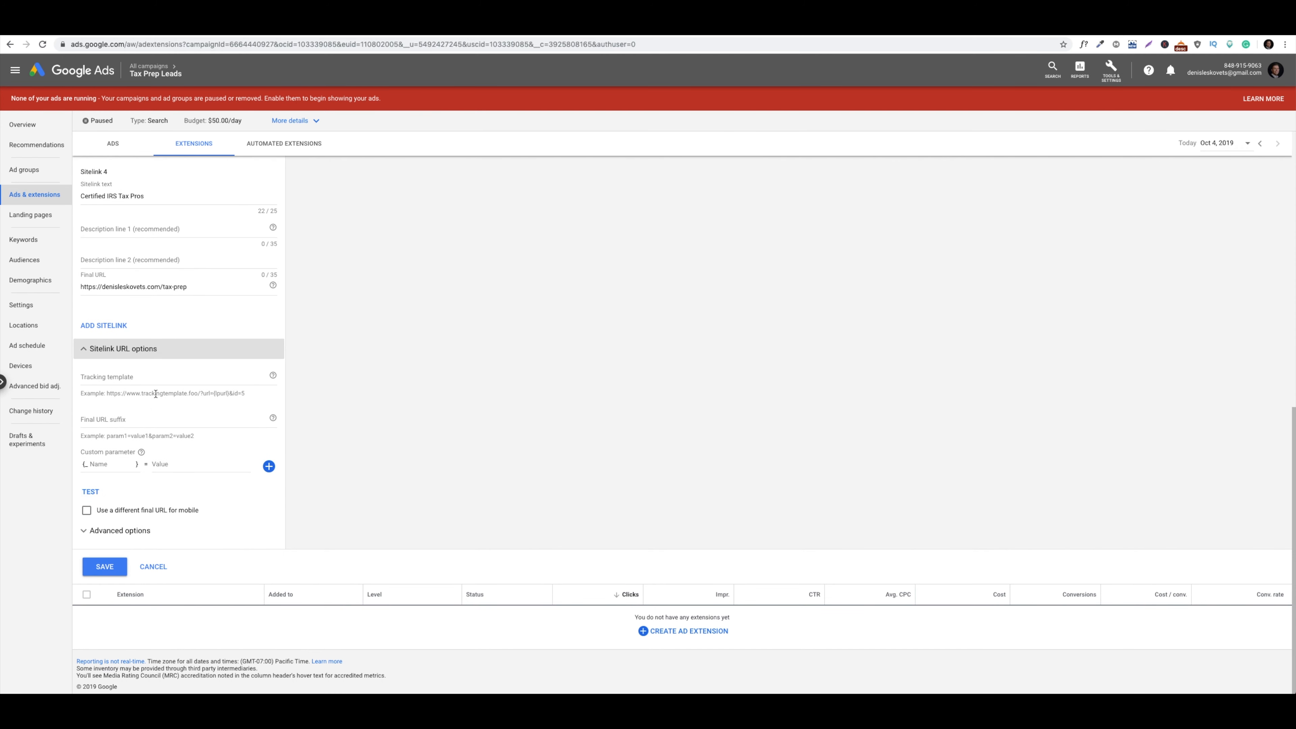
left_click(115, 530)
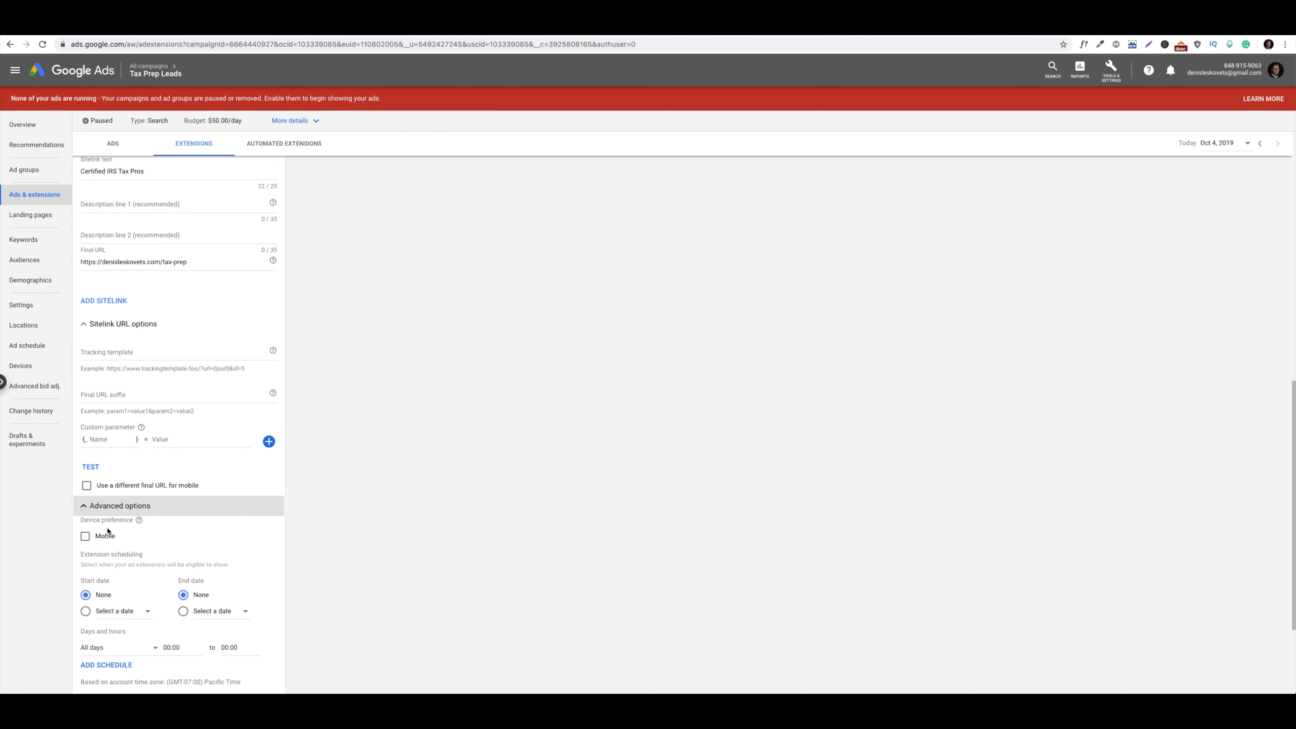
scroll(102, 484, "down", 2)
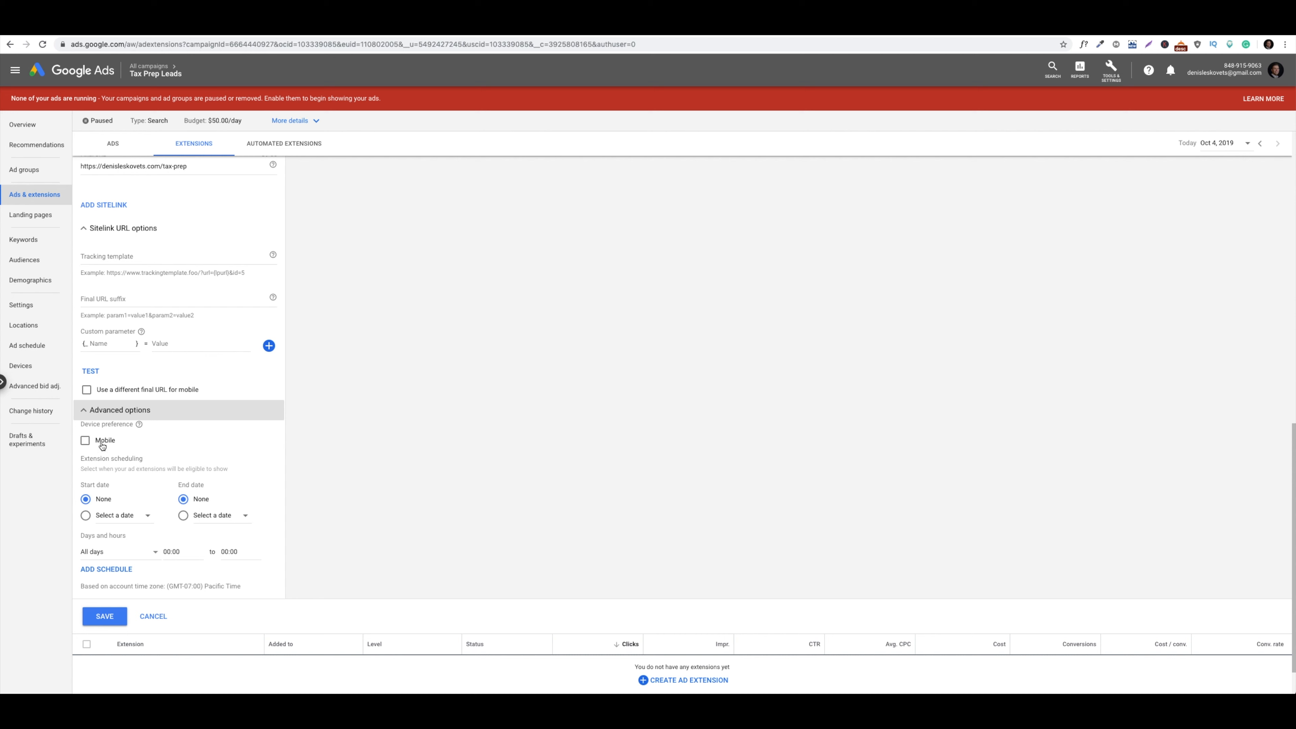
left_click(85, 441)
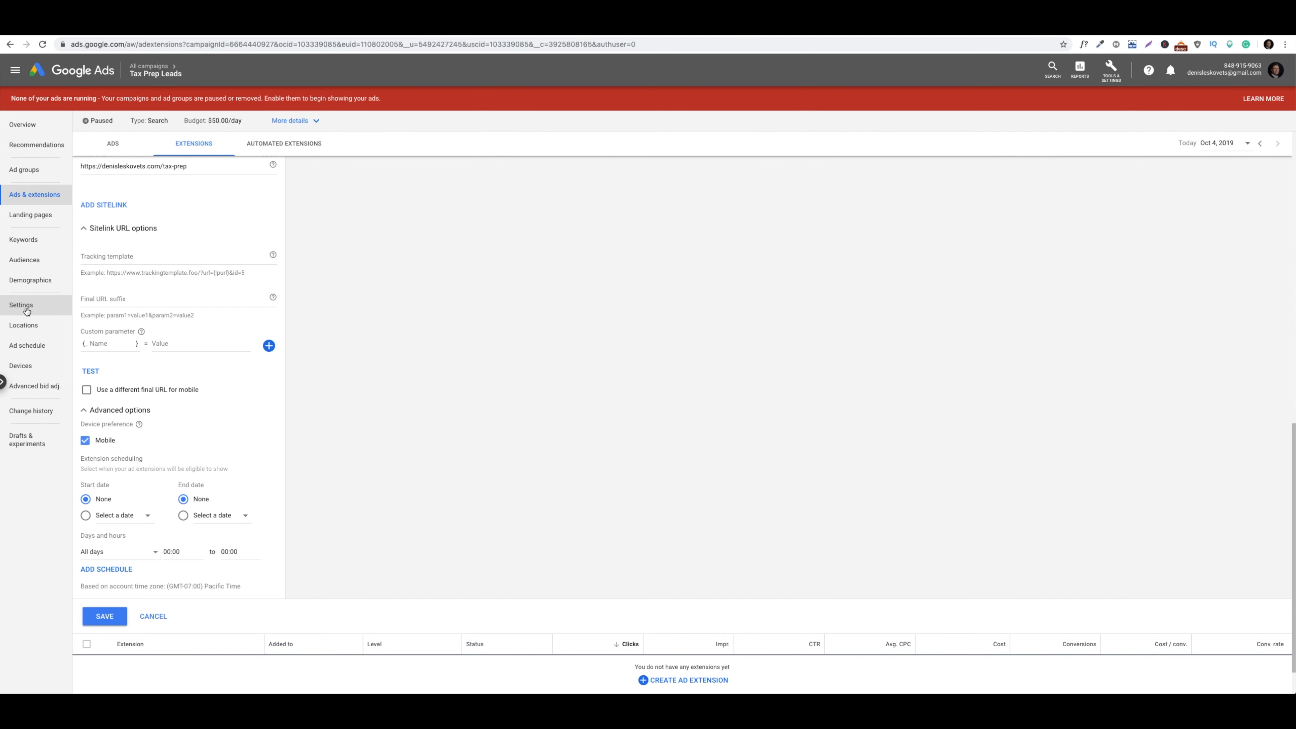
left_click(104, 619)
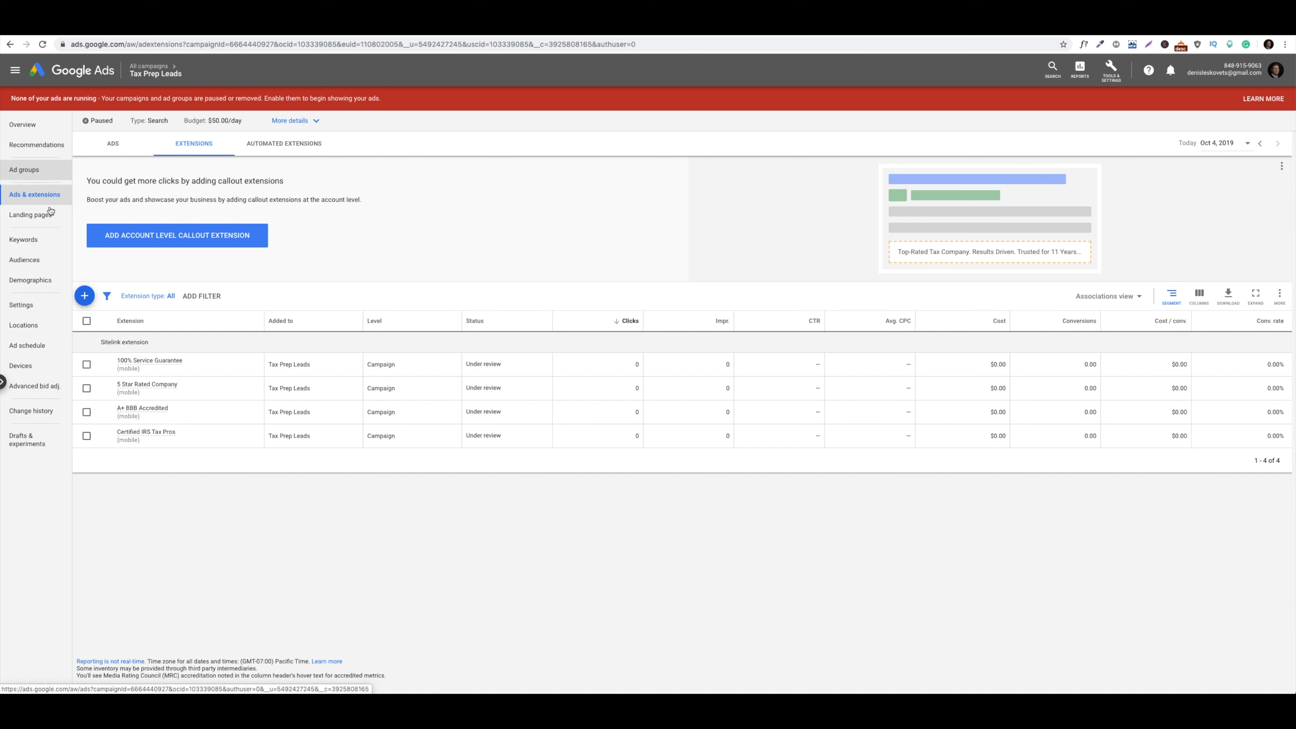
Start a new callout extension, cursor in Callout text 1, then open a new browser tab
left_click(85, 296)
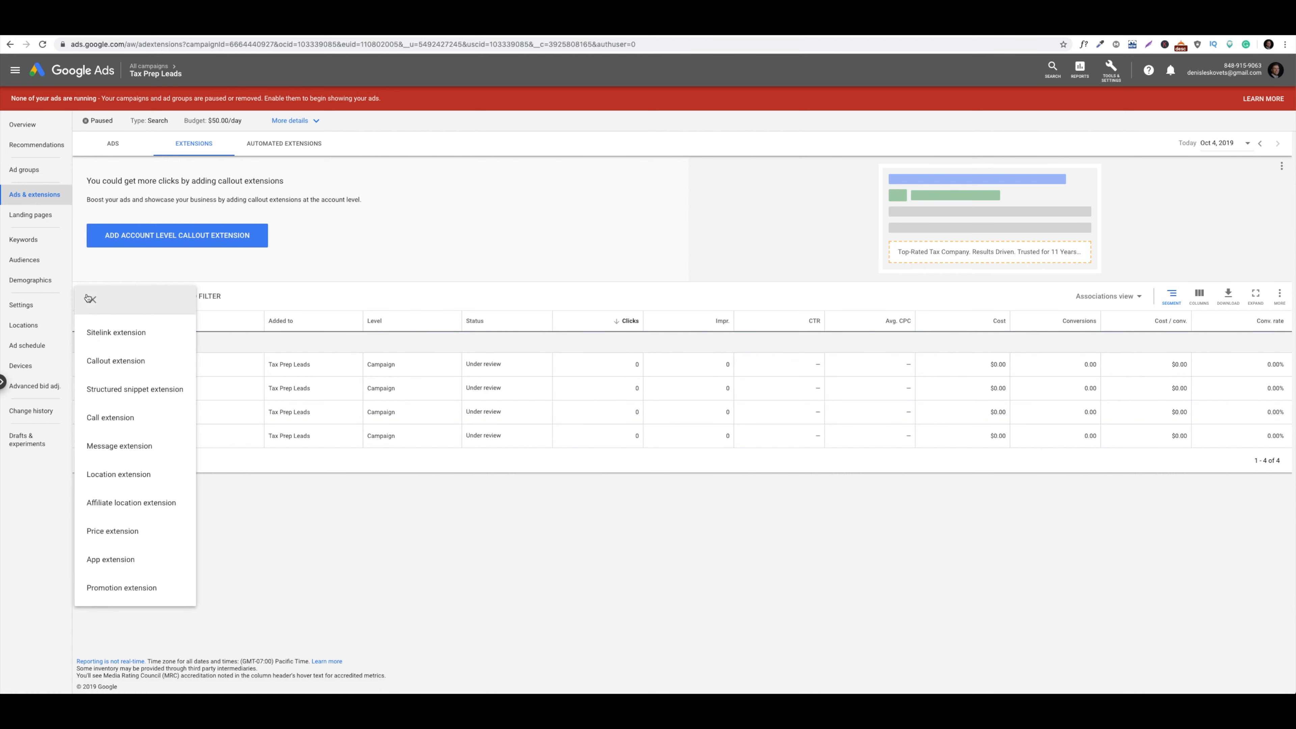
left_click(128, 361)
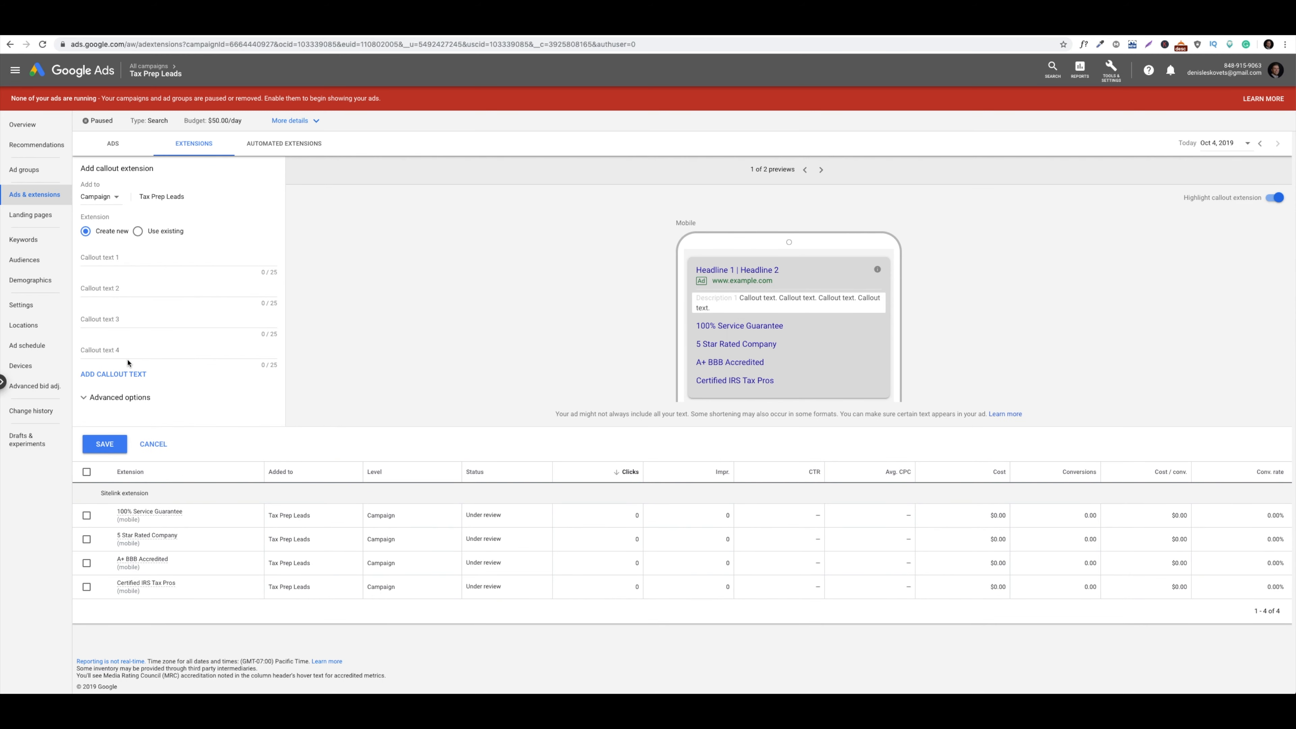
left_click(130, 259)
left_click(295, 33)
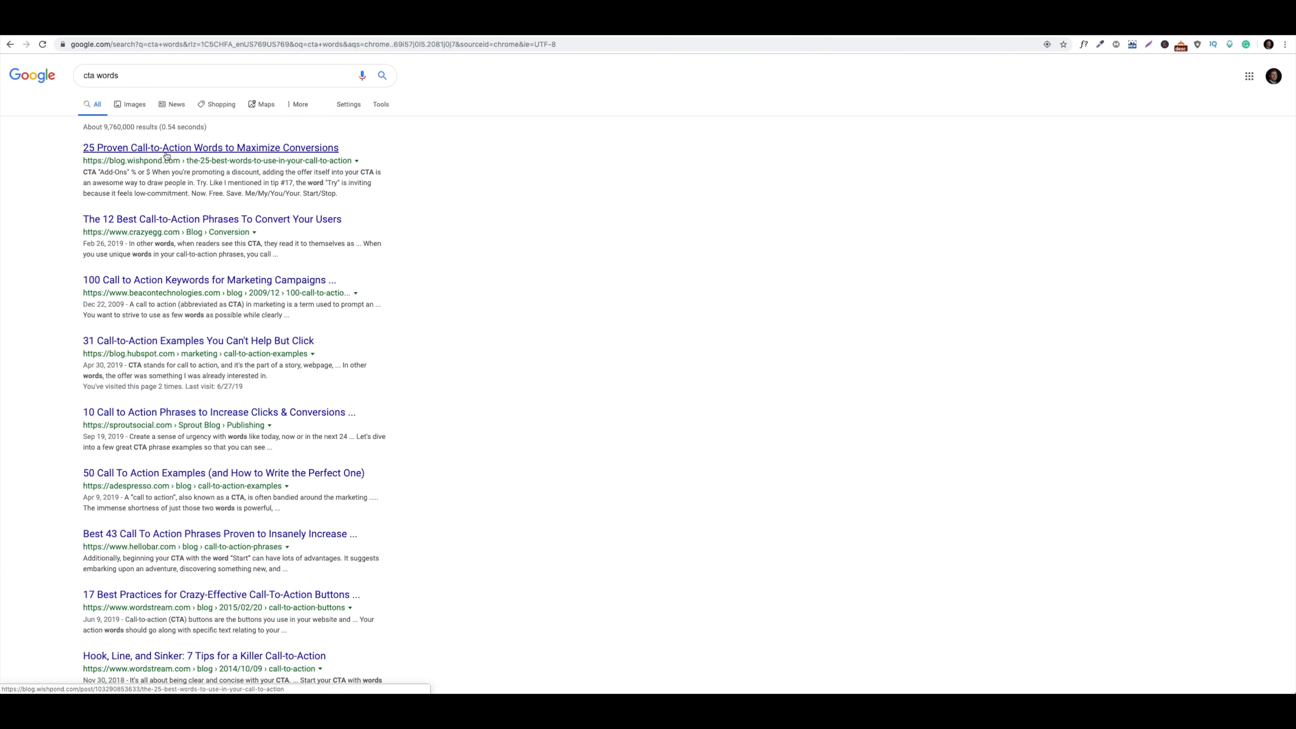
Open Wishpond's call-to-action words article, dismiss its popup and scroll to the Get Started tip
left_click(166, 151)
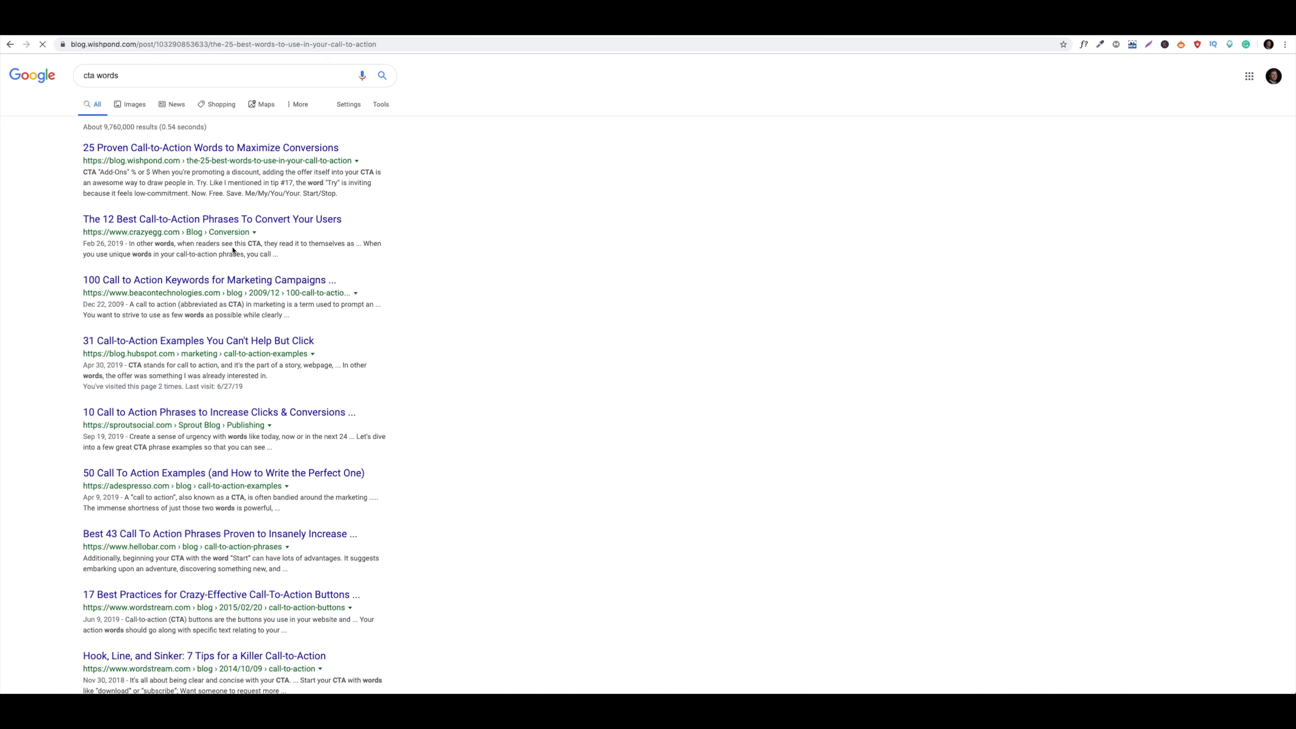
scroll(240, 250, "down", 5)
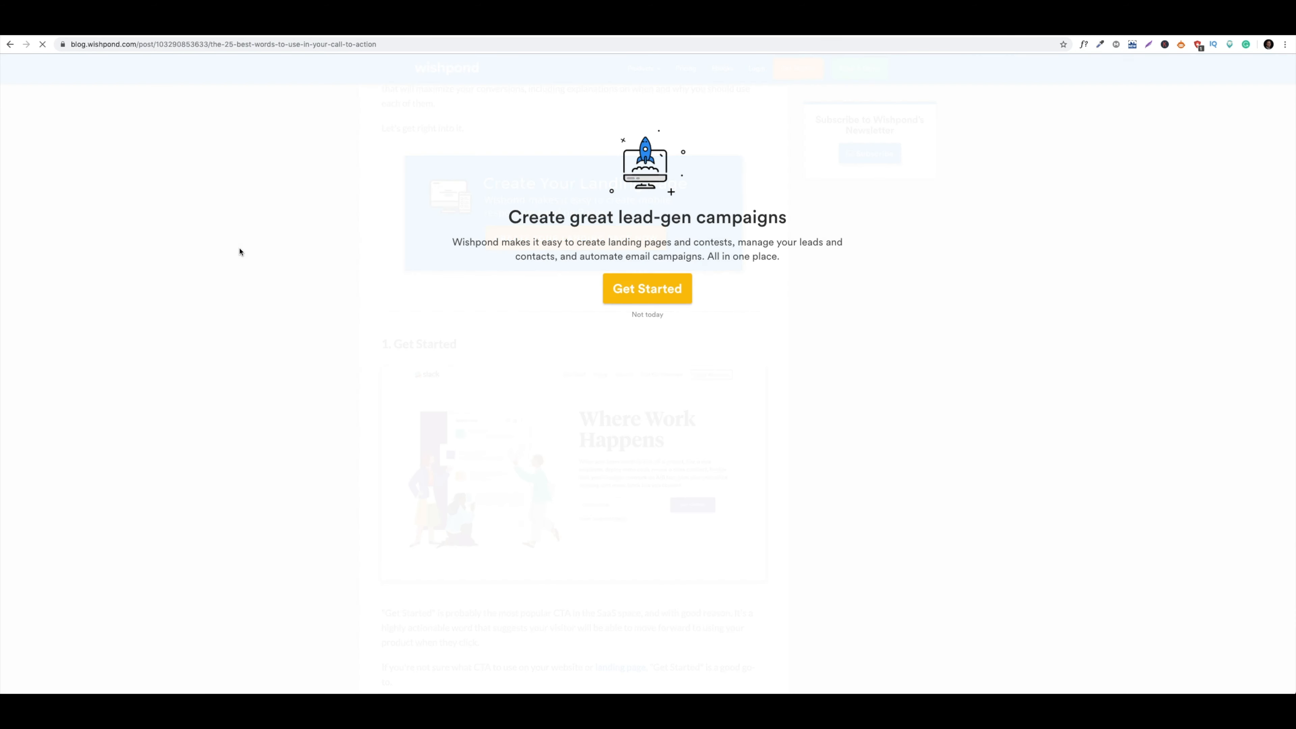
left_click(655, 315)
scroll(445, 371, "down", 5)
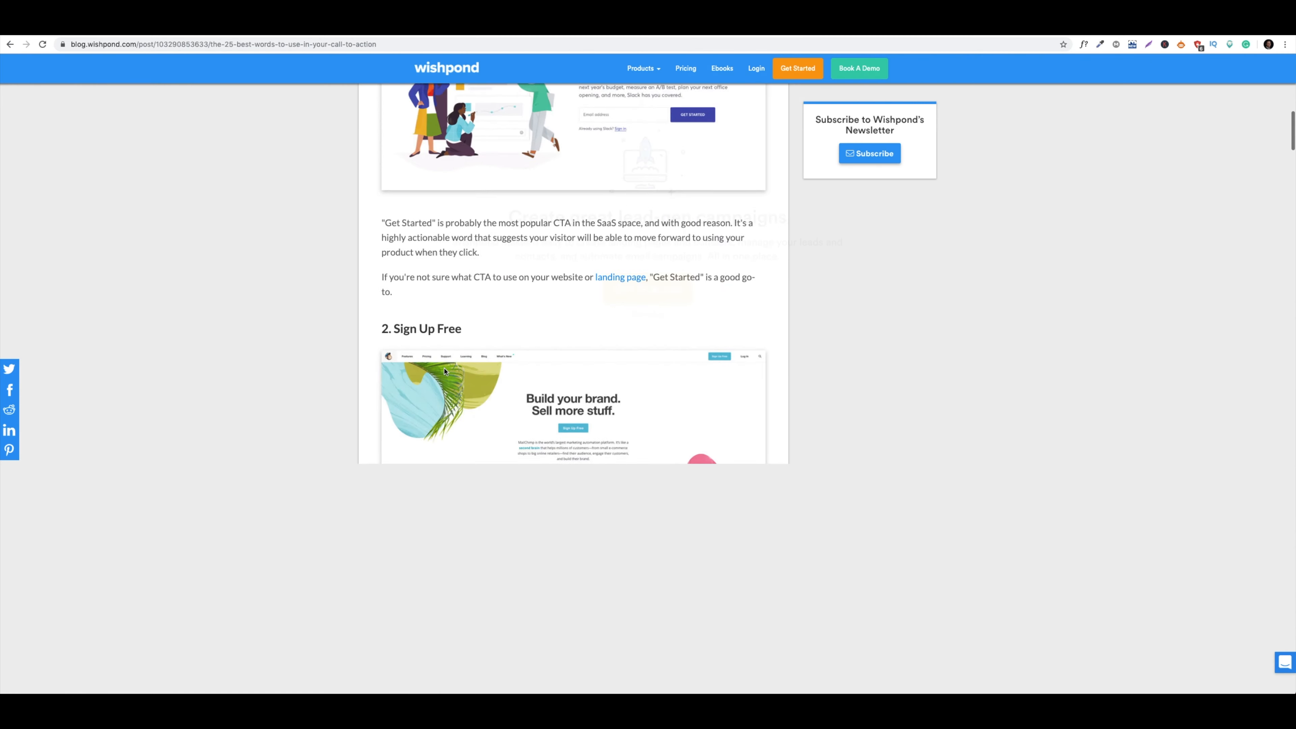
scroll(213, 196, "down", 5)
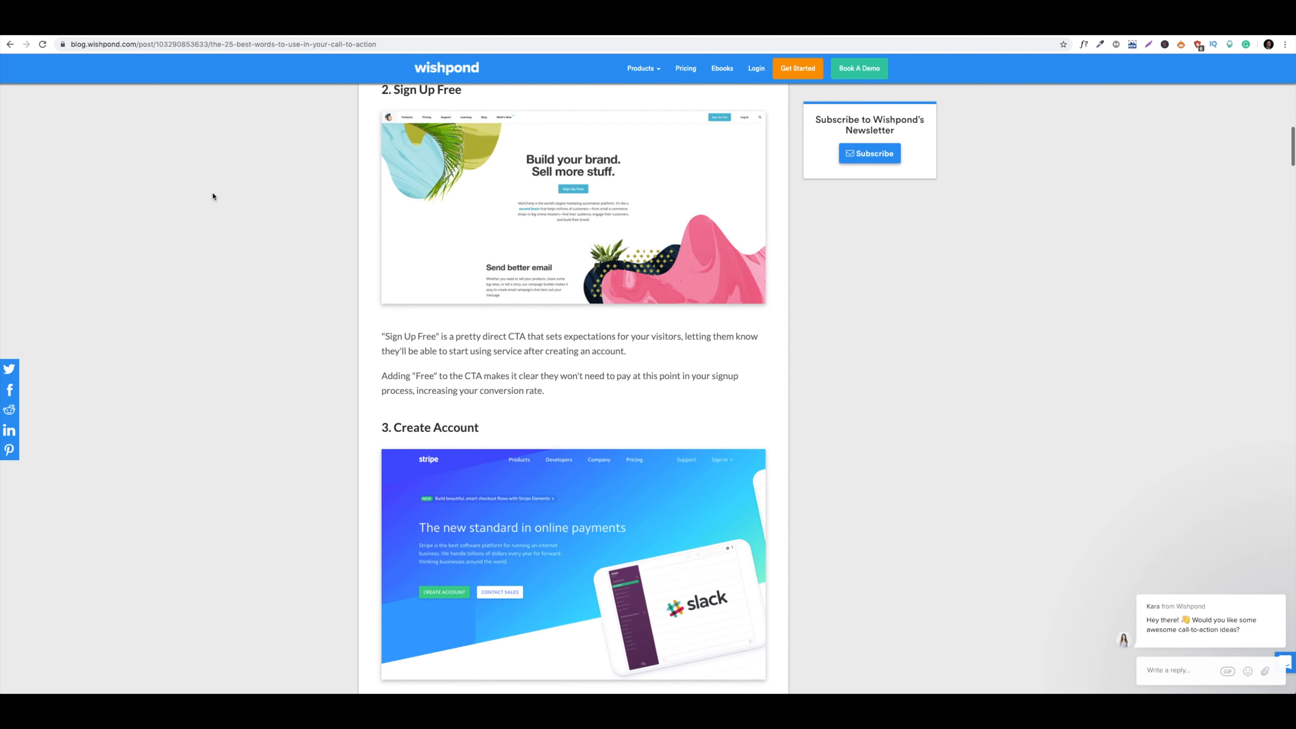
scroll(213, 196, "down", 9)
scroll(213, 196, "up", 17)
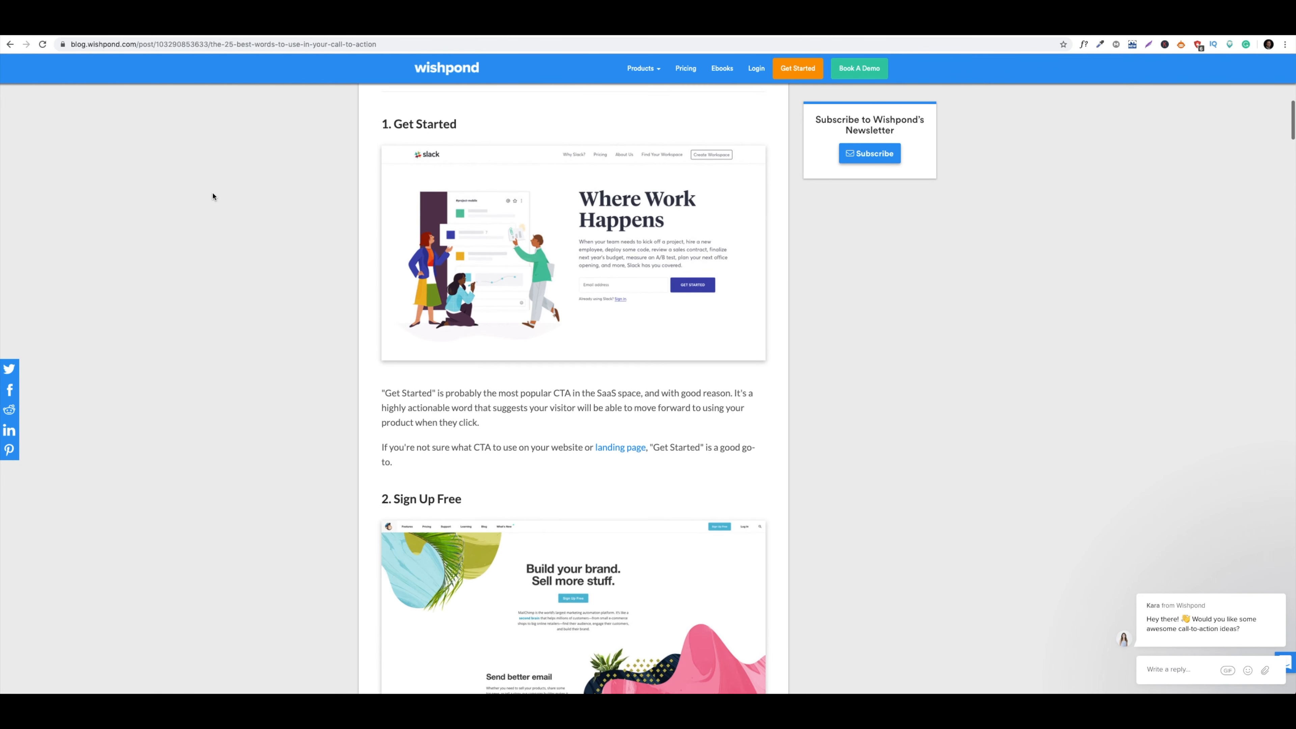
scroll(213, 196, "up", 2)
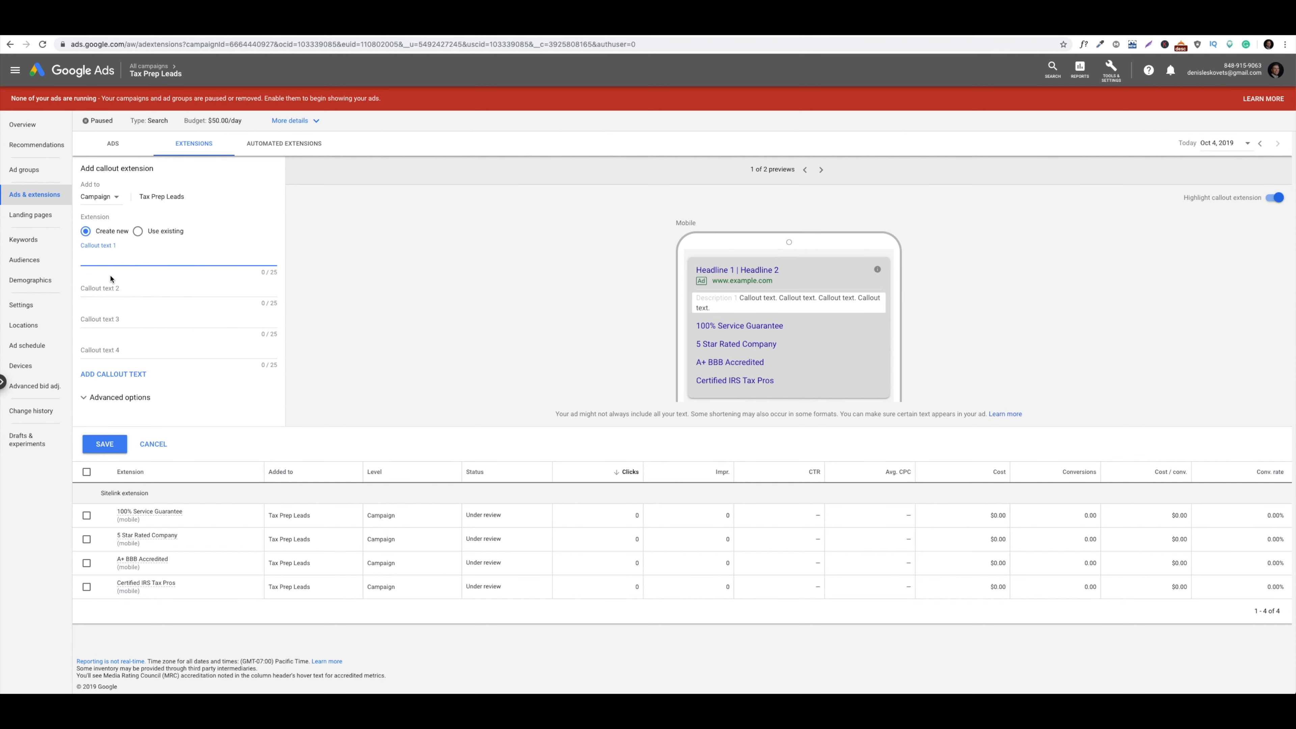
Save a callout reading 'Get Started Filing Today', leaving the second callout field empty
type("Get Started Filing With A")
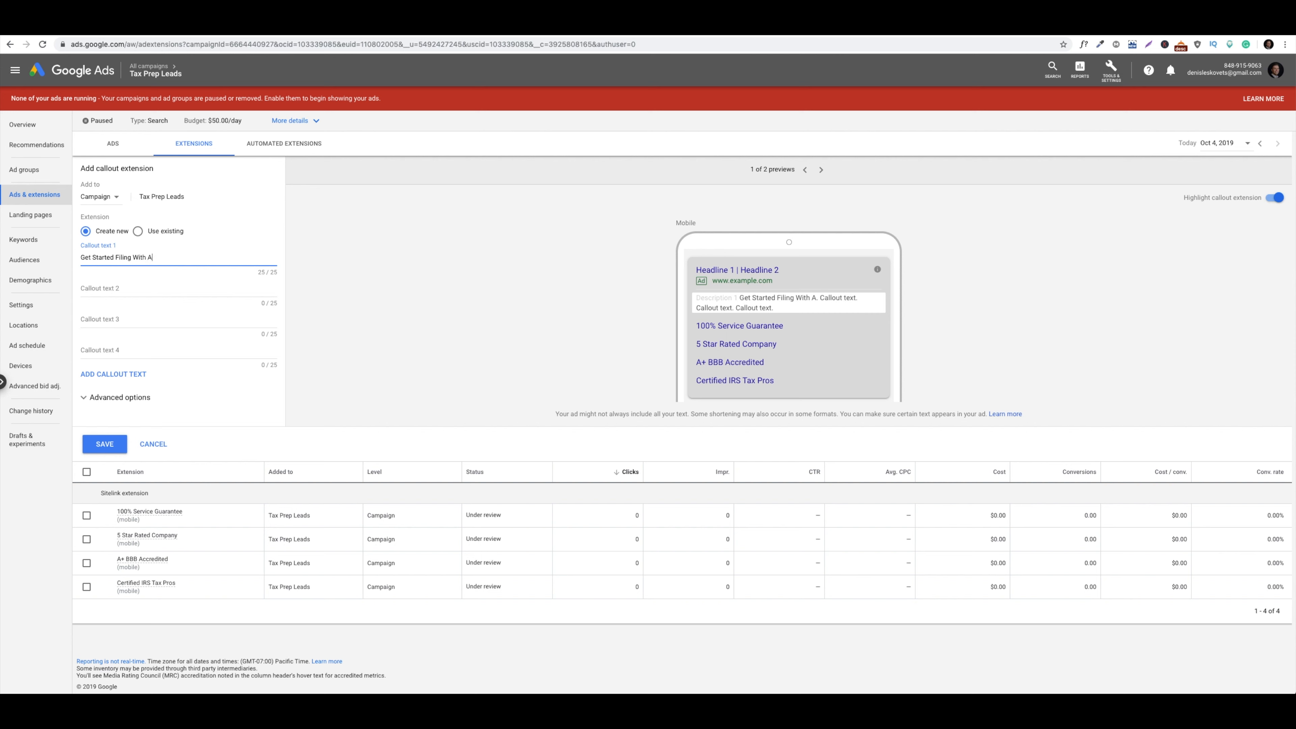
key("BackSpace")
key("BackSpace")
left_click(144, 285)
type("A Pro")
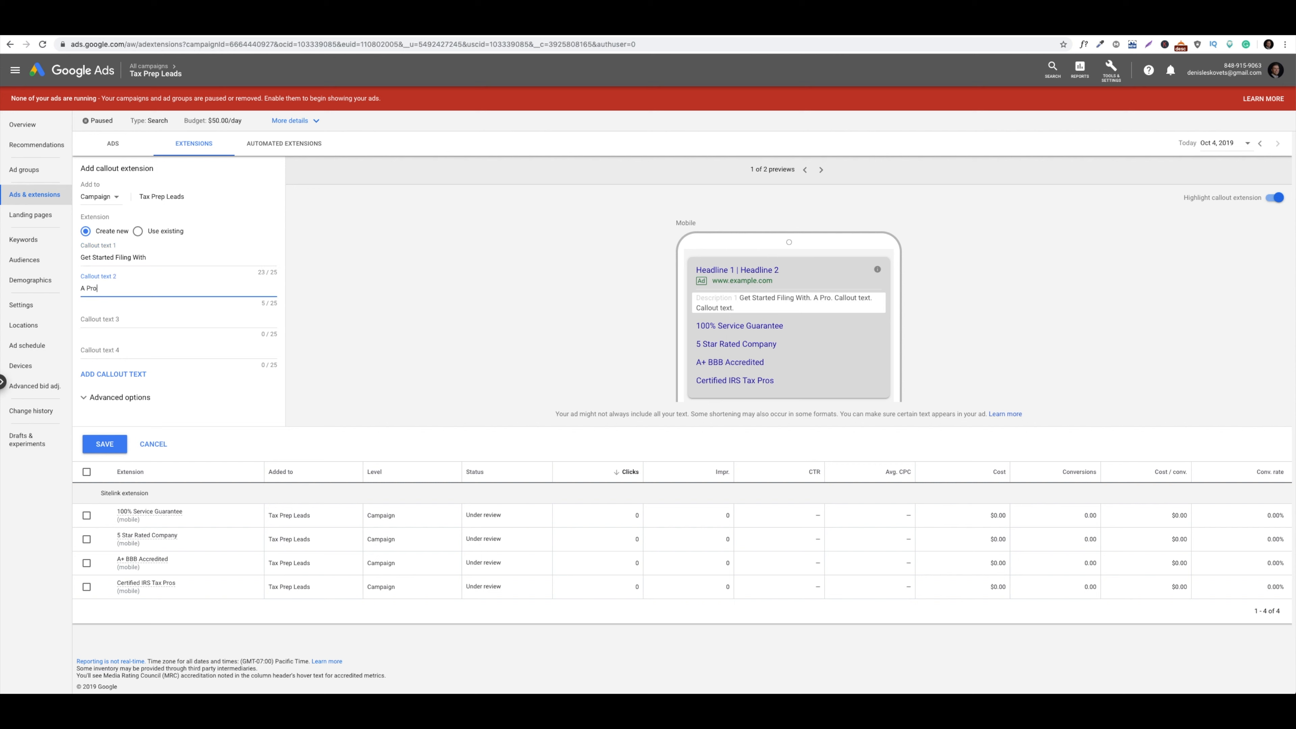
triple_click(140, 286)
left_click(812, 300)
triple_click(106, 286)
key("BackSpace")
double_click(153, 258)
key("BackSpace")
key("BackSpace")
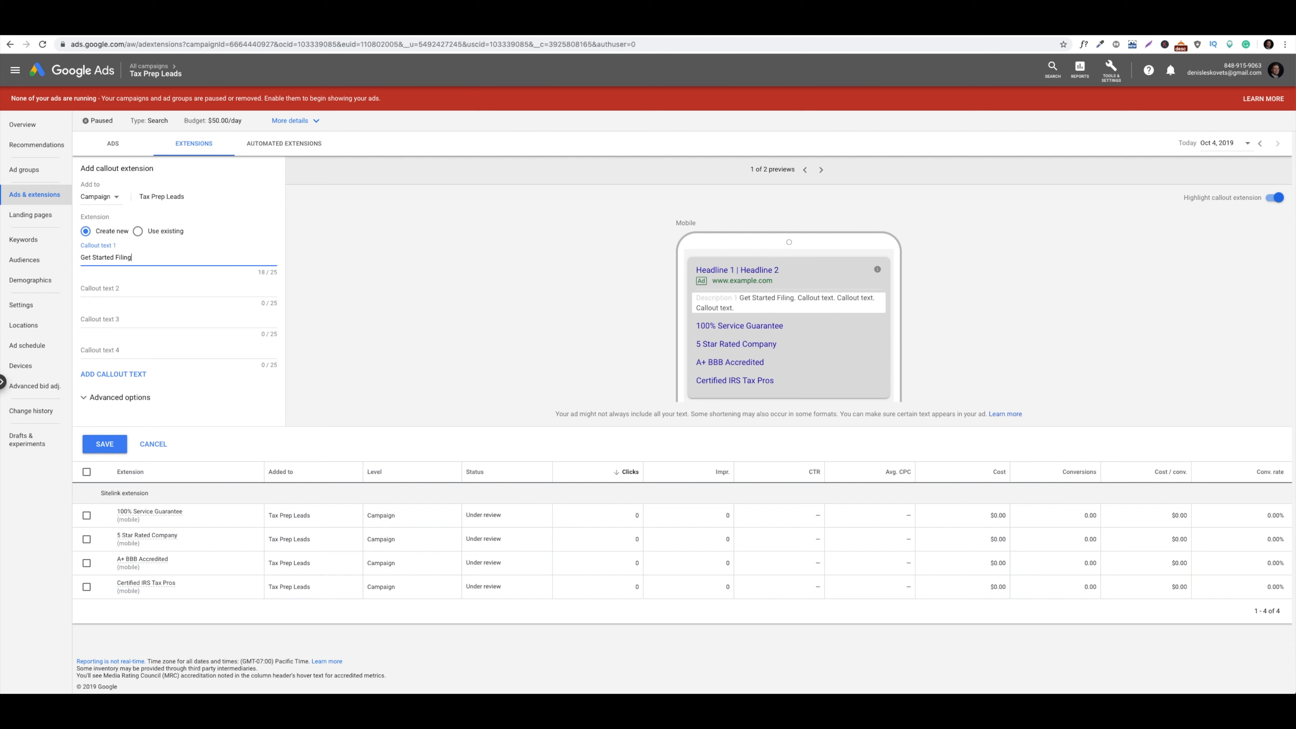
type("Today")
left_click(116, 289)
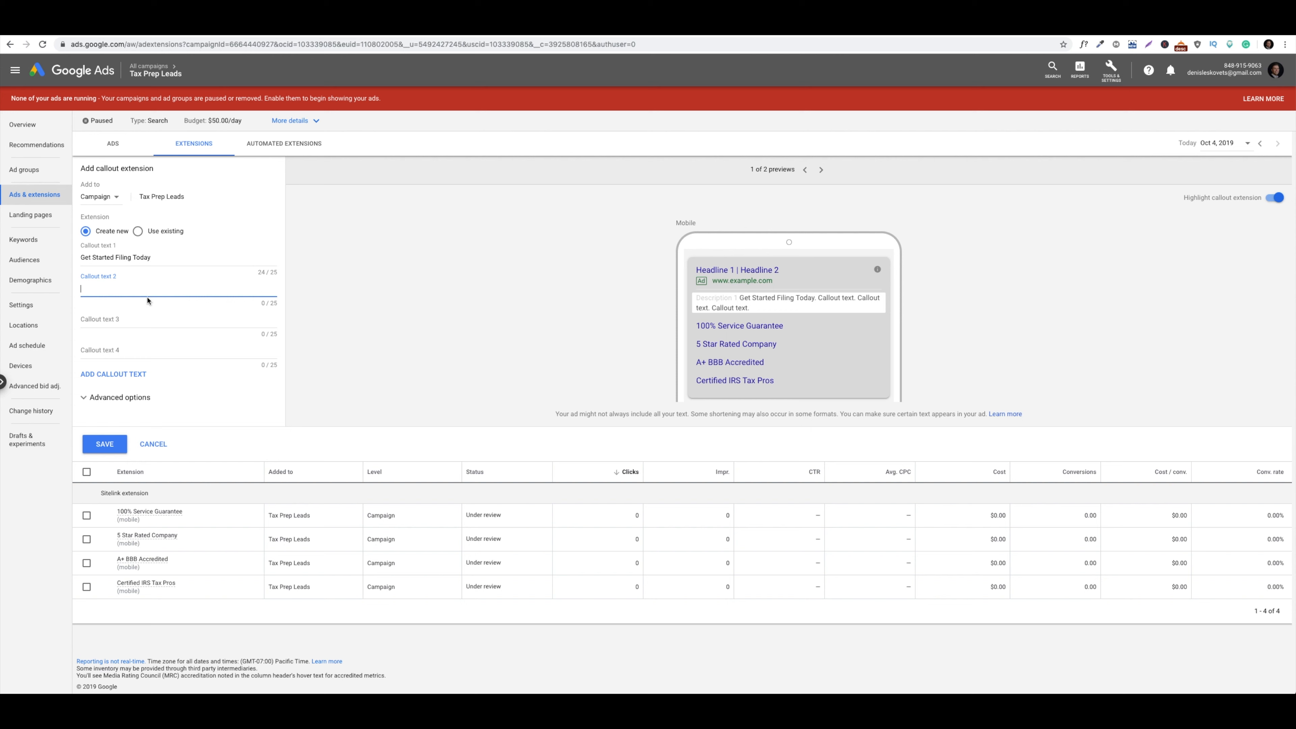
left_click(104, 444)
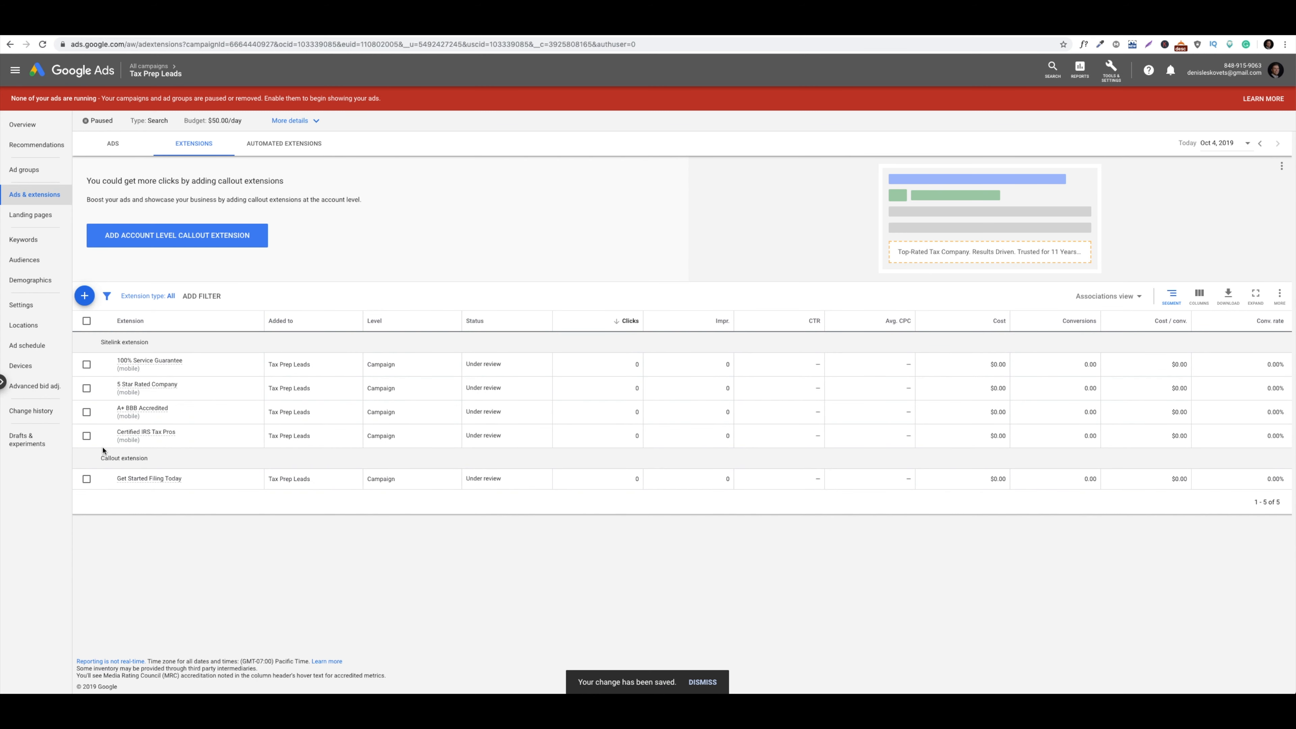
mouse_move(167, 489)
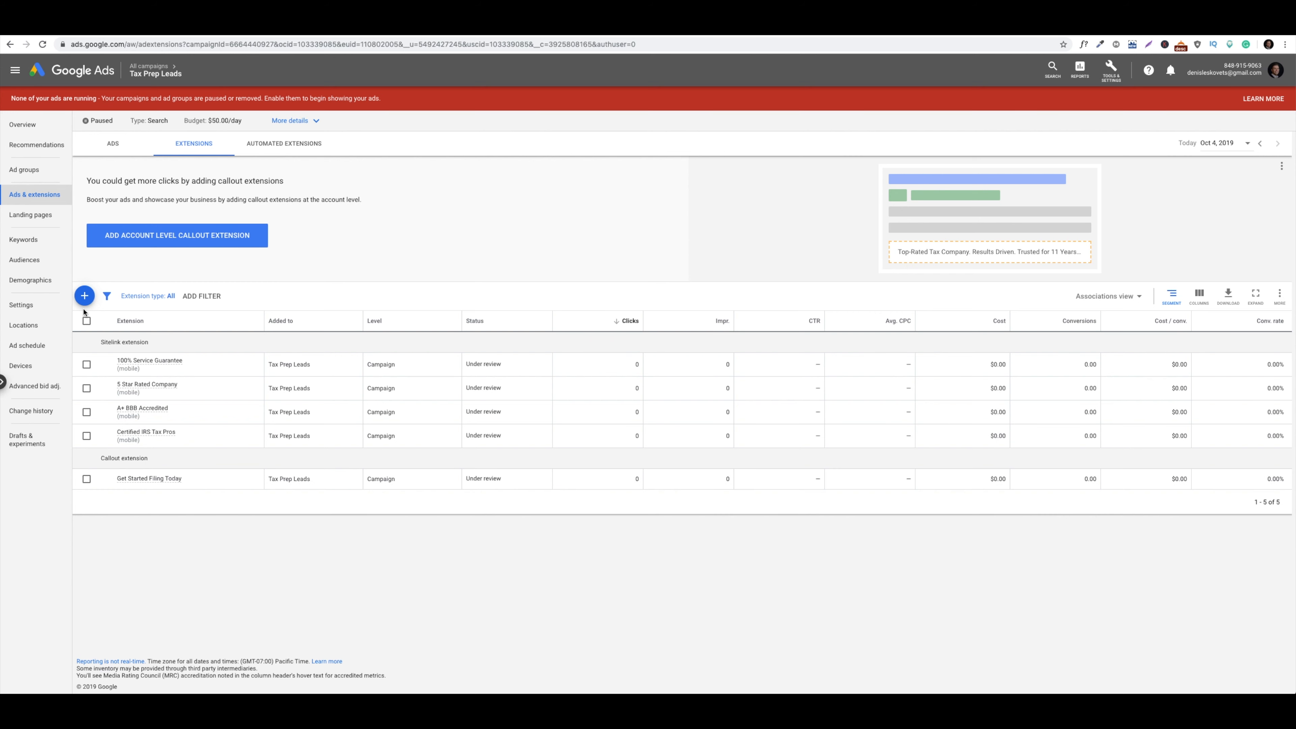
Start a call extension and enter the business phone number, checked against the landing page
left_click(84, 296)
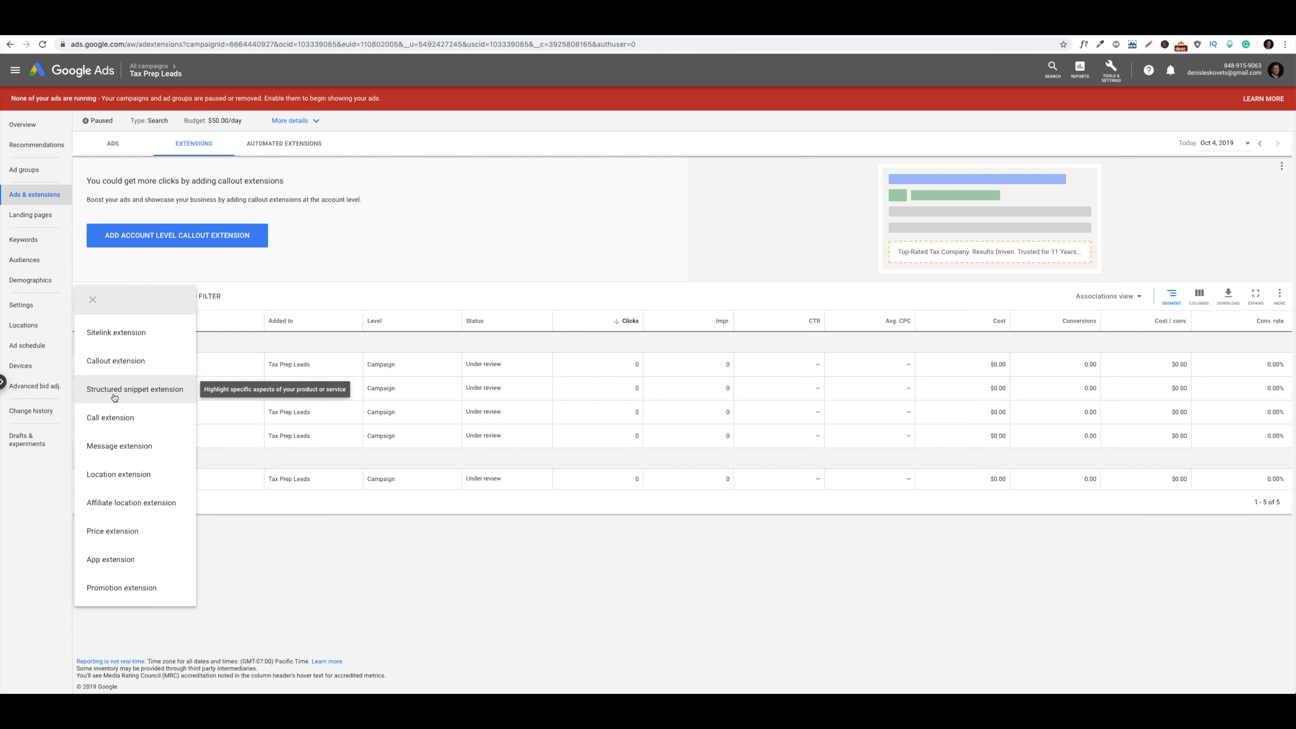
left_click(146, 418)
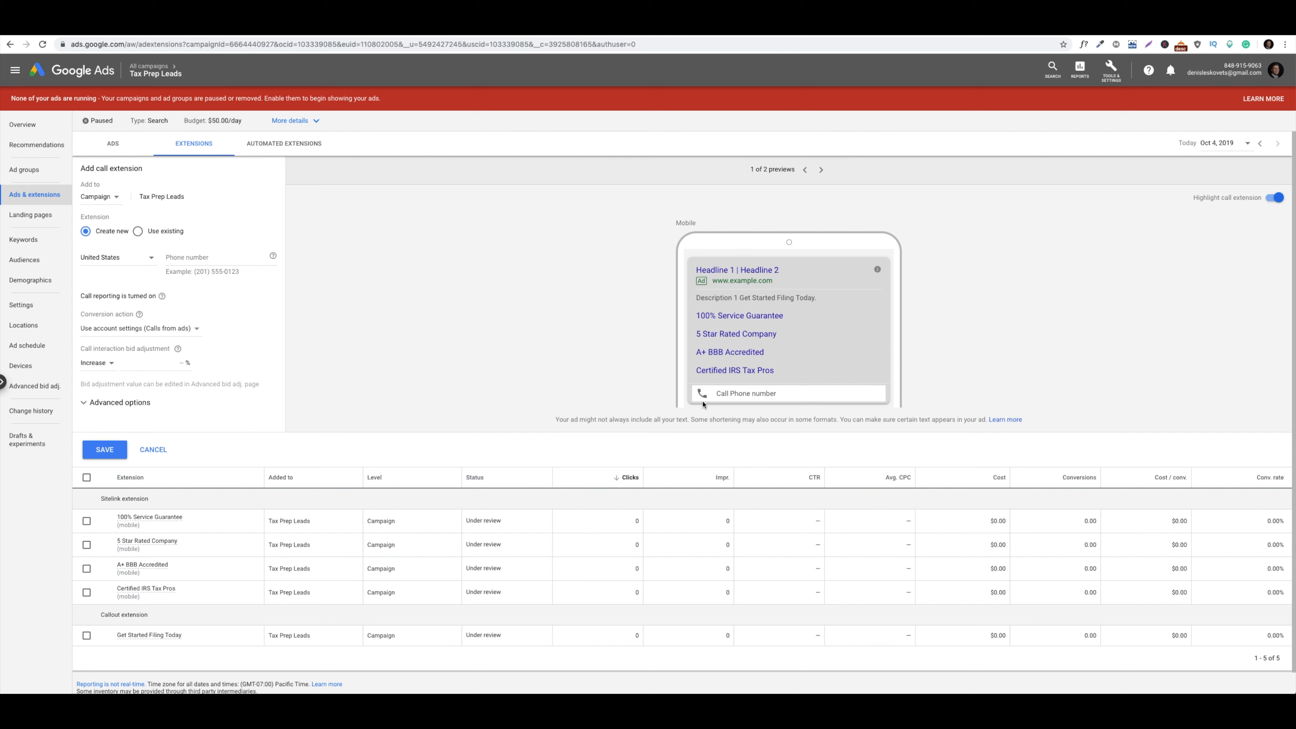
left_click(218, 255)
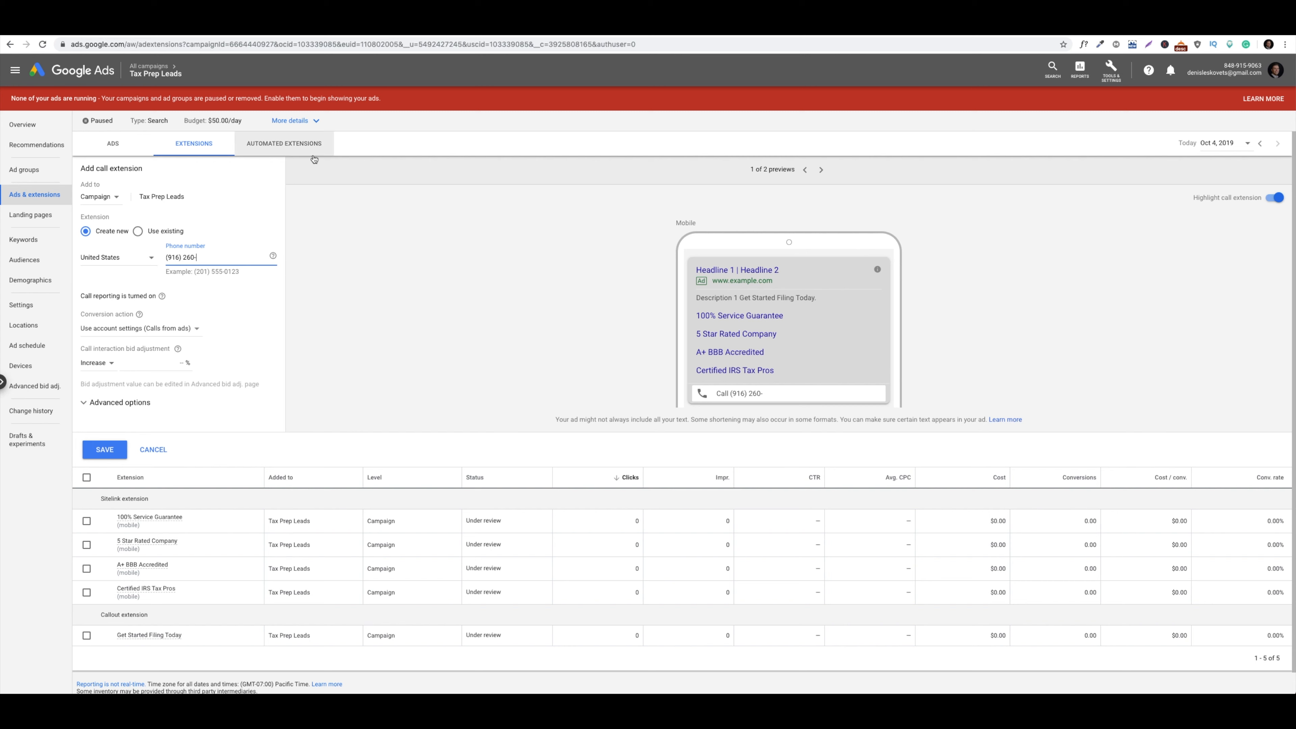
left_click(369, 27)
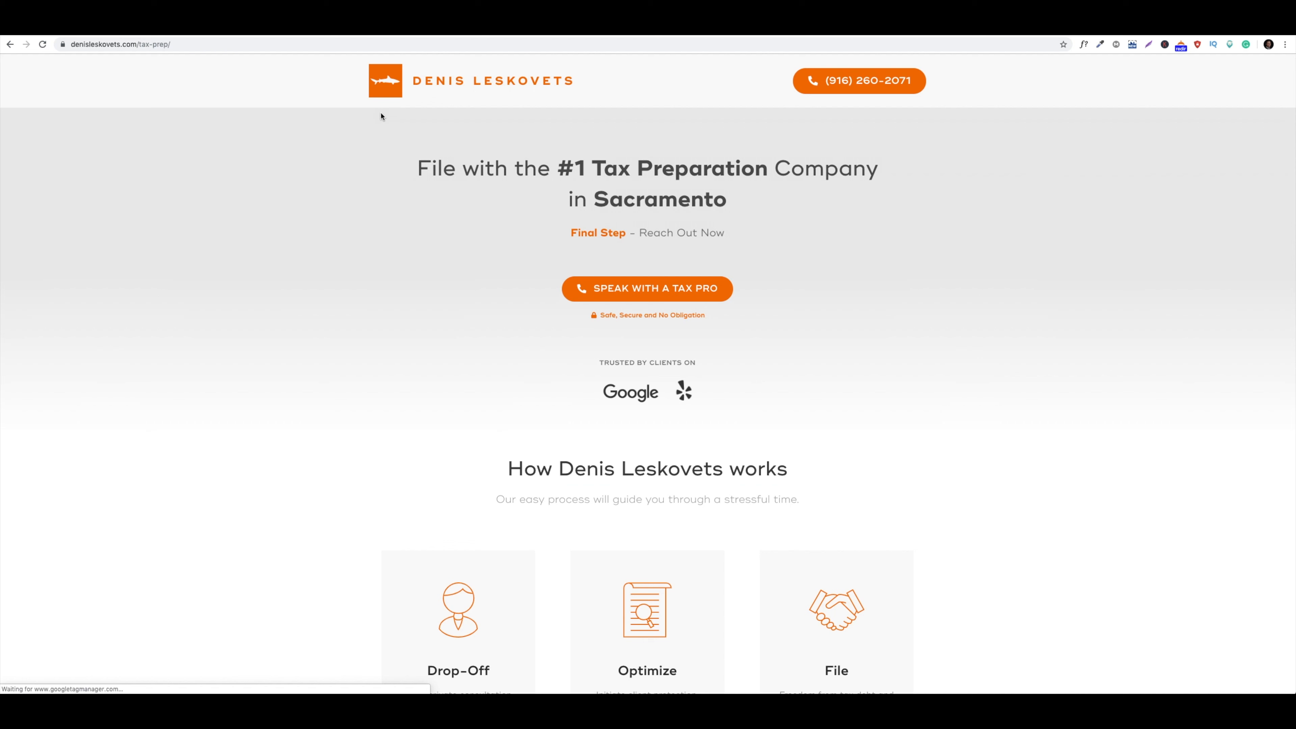
left_click(87, 32)
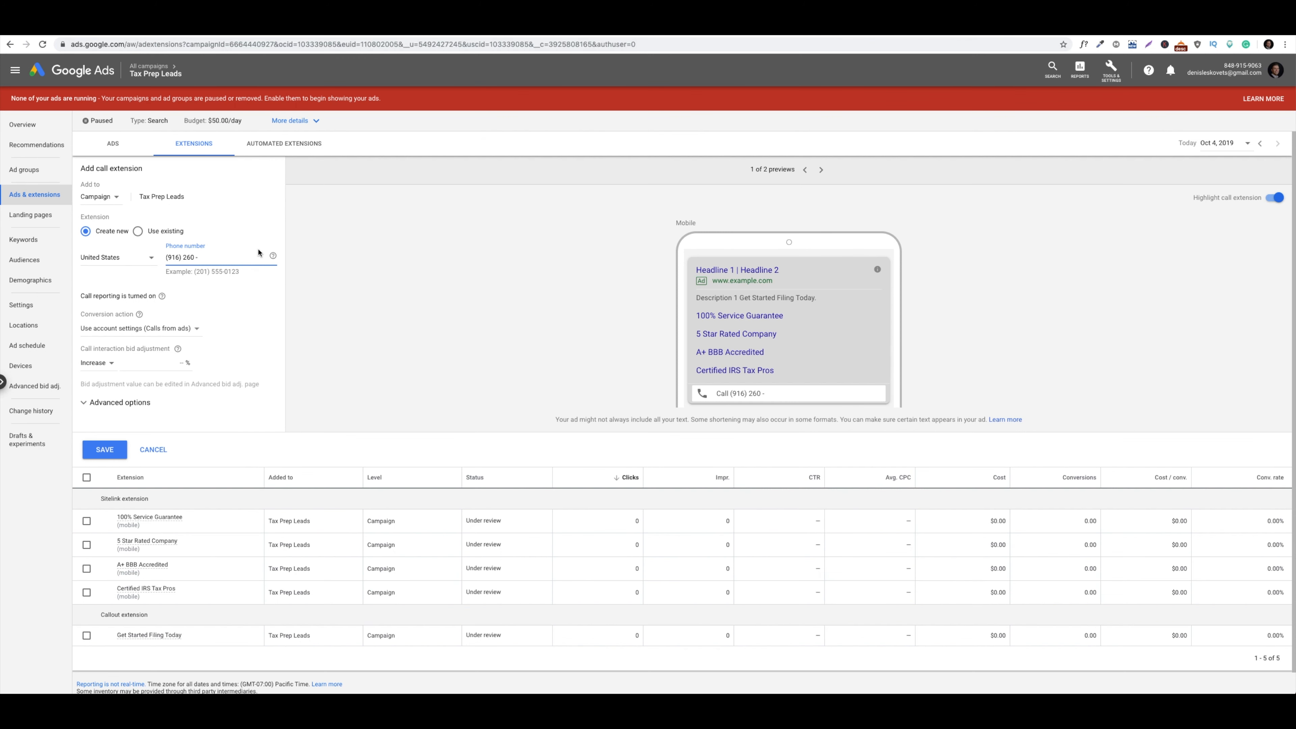
left_click(196, 257)
key("BackSpace")
left_click(197, 257)
key("BackSpace")
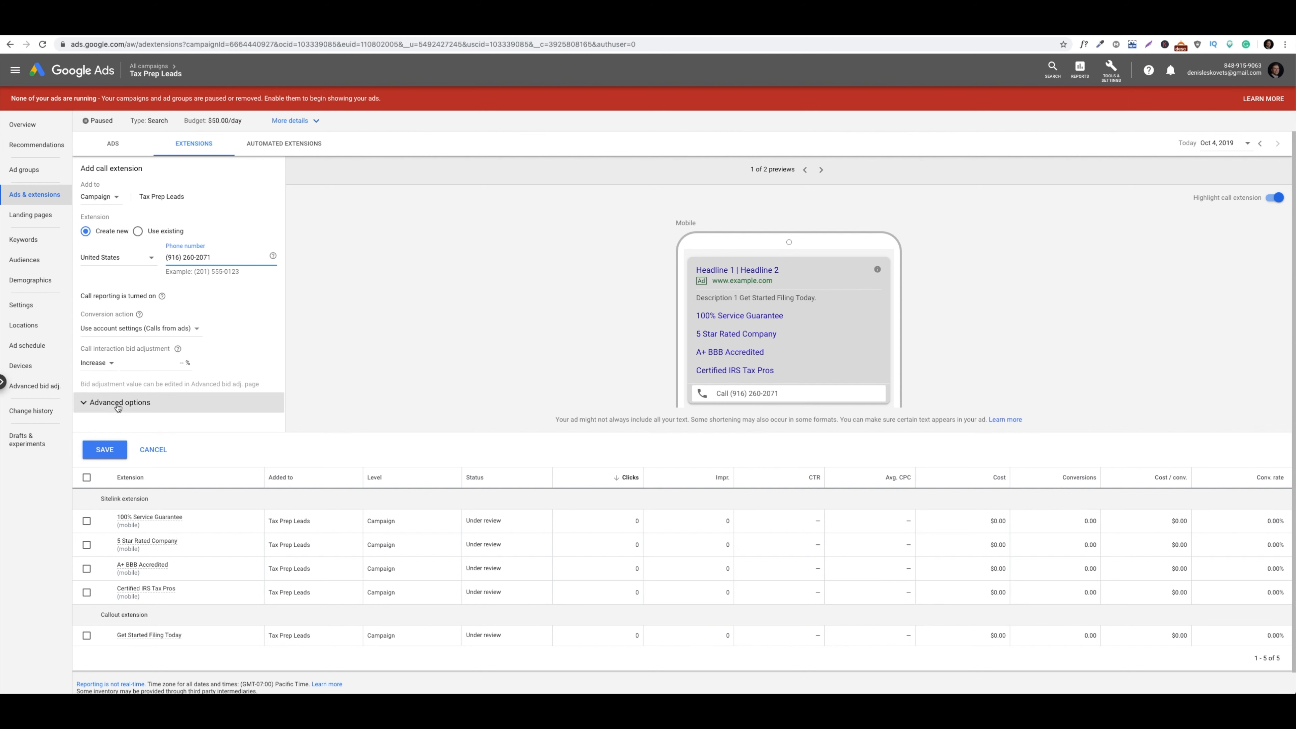
Make the call extension mobile-preferred with a 3% bid adjustment and save it
left_click(118, 403)
left_click(103, 433)
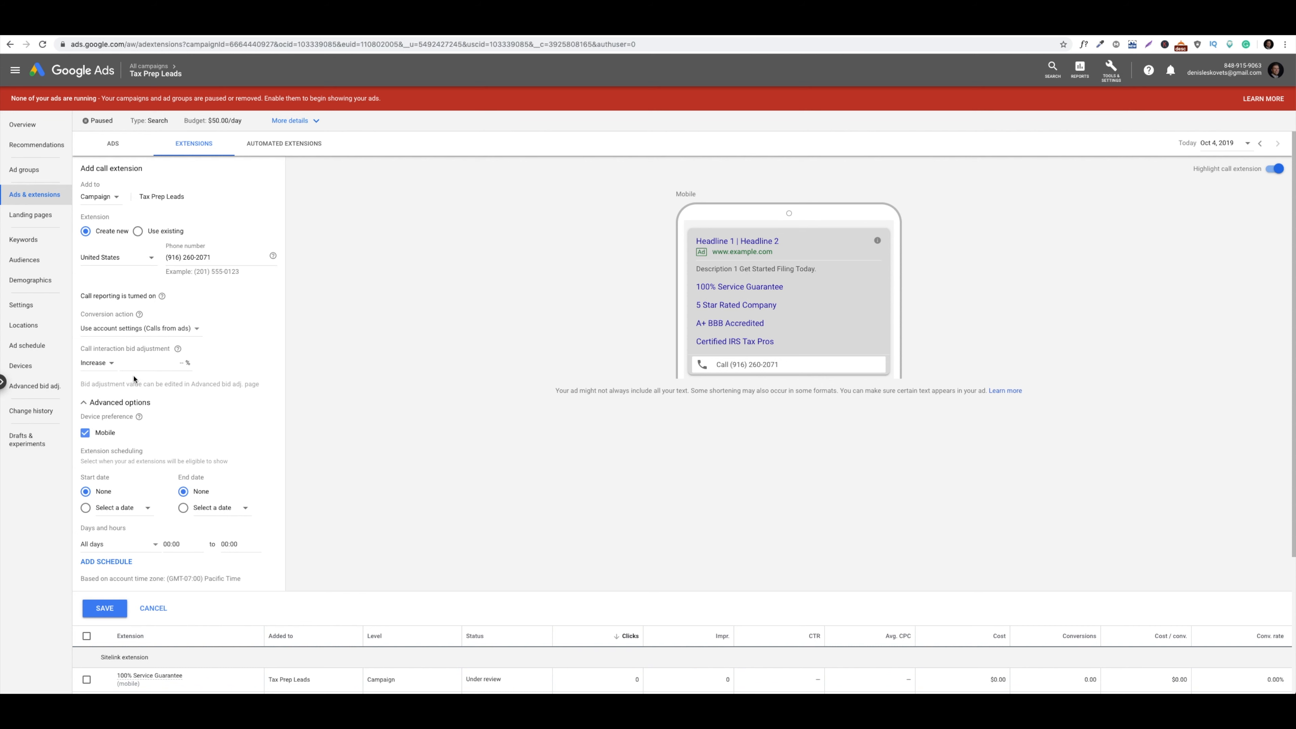
left_click(134, 364)
left_click(221, 338)
left_click(181, 363)
type("3")
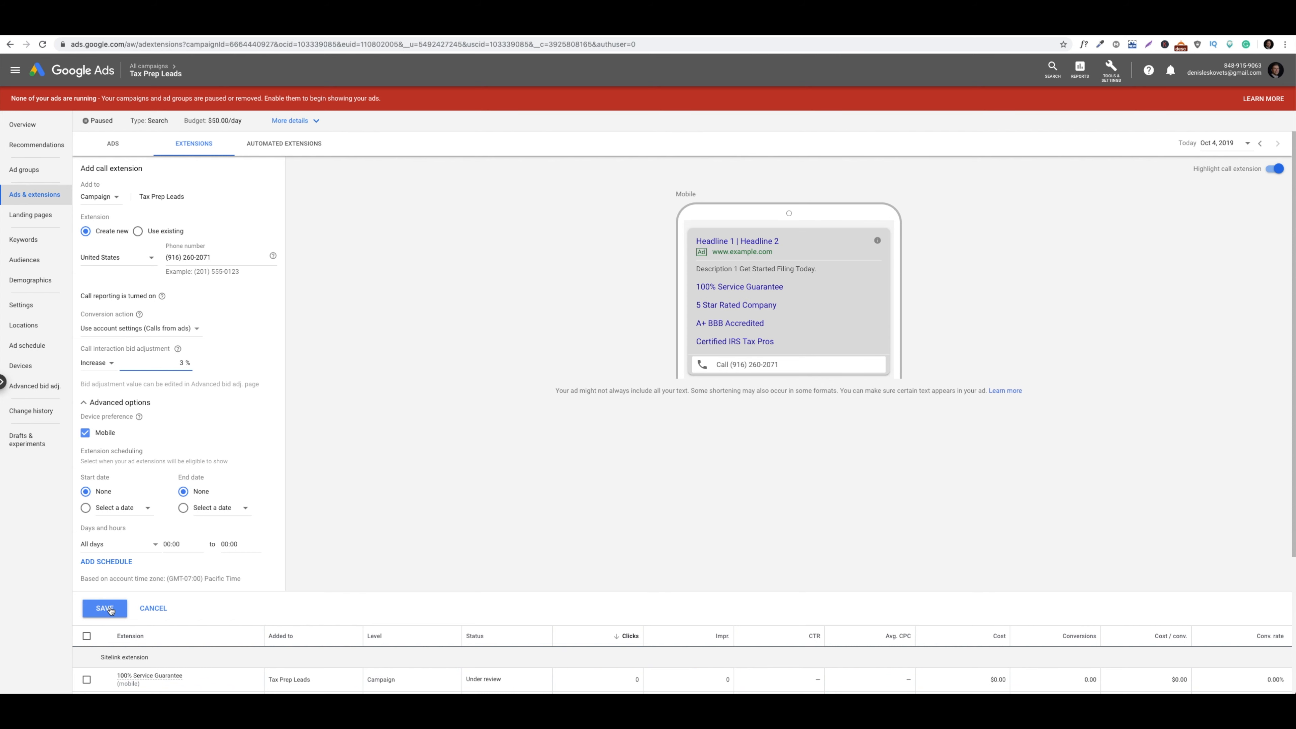
left_click(110, 610)
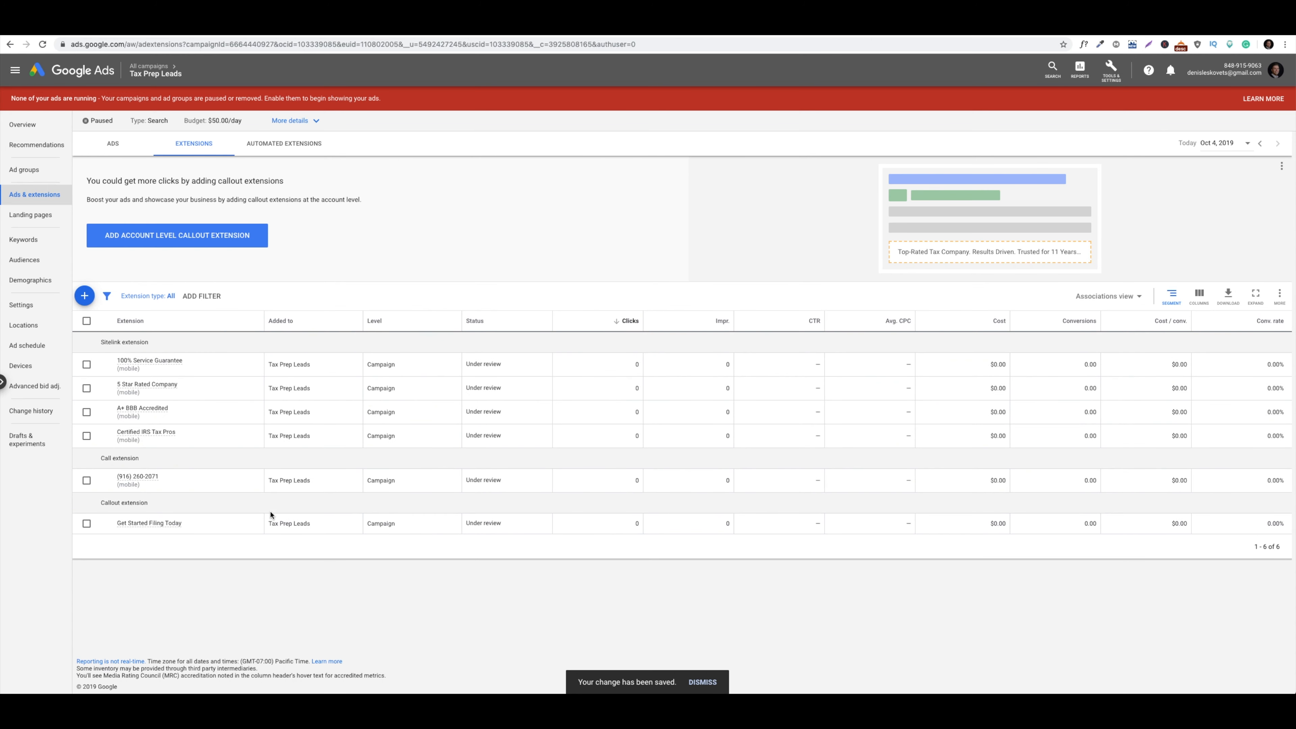
Abandon a message extension without saving, then begin adding a location extension instead
left_click(84, 295)
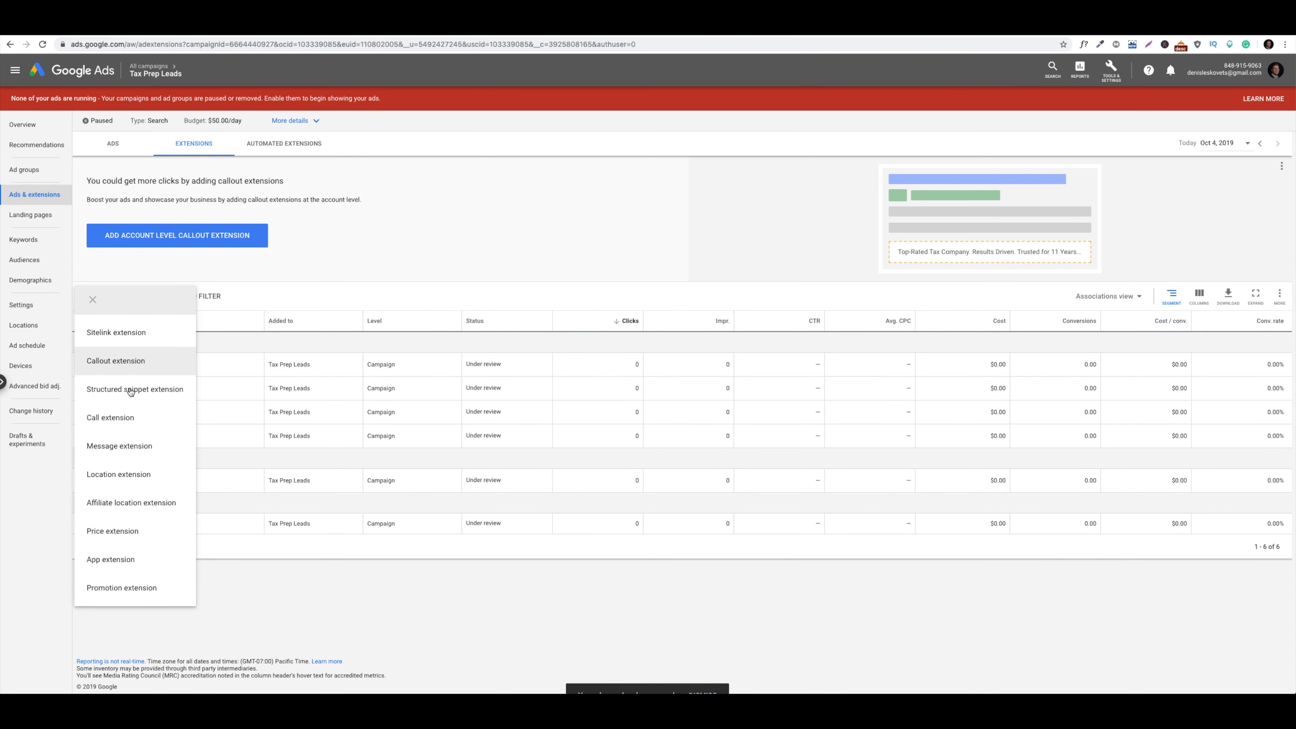
left_click(125, 451)
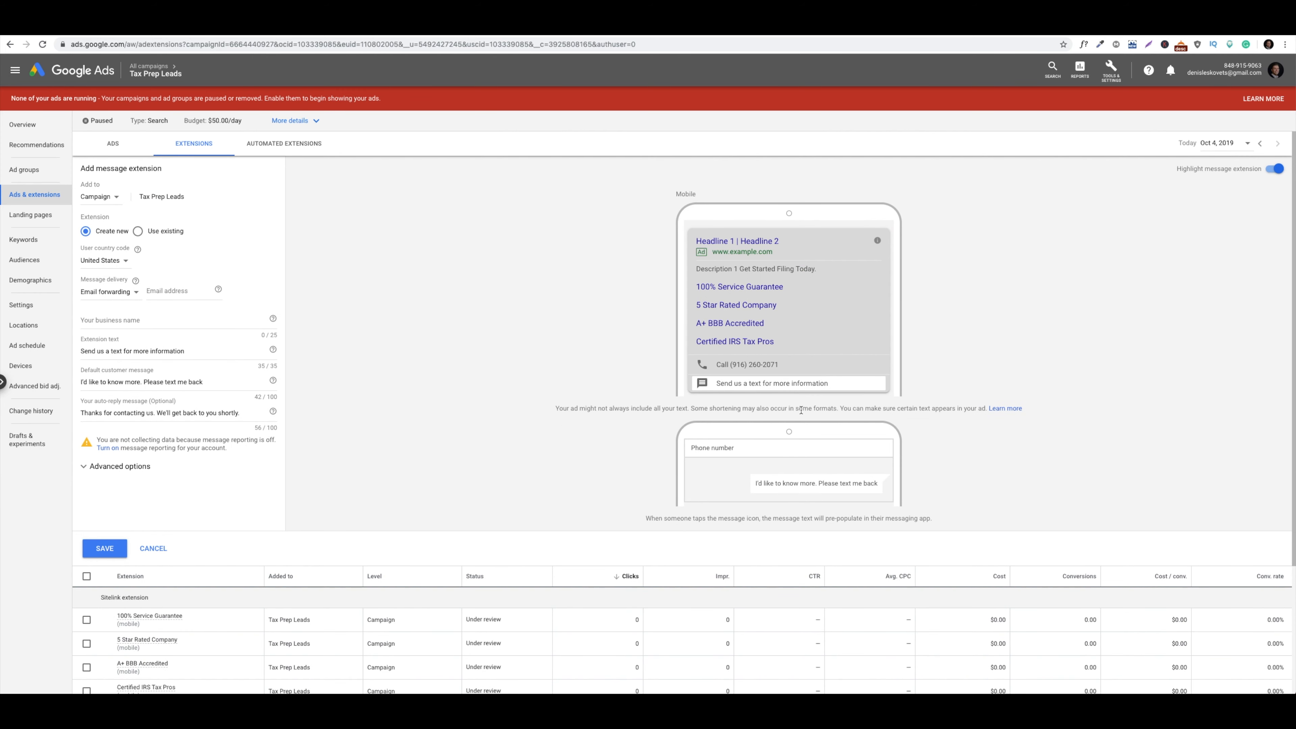
scroll(770, 398, "down", 1)
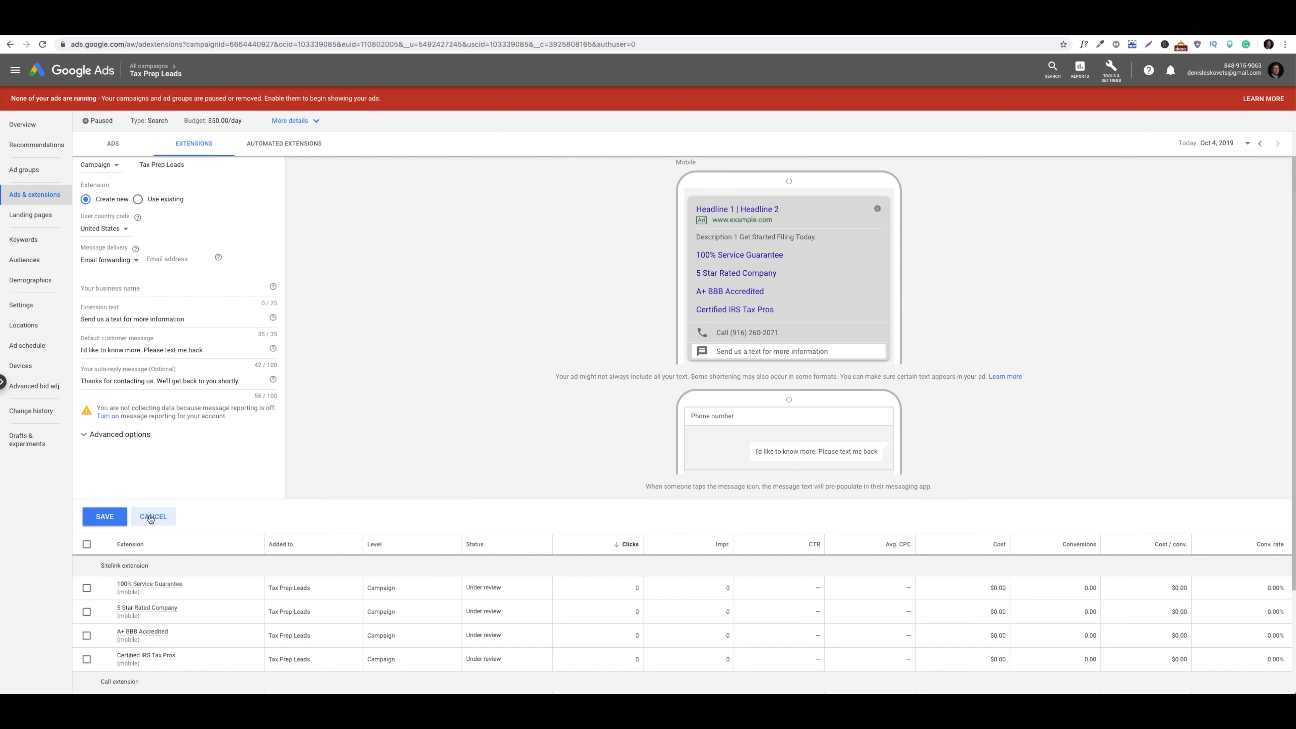
left_click(150, 516)
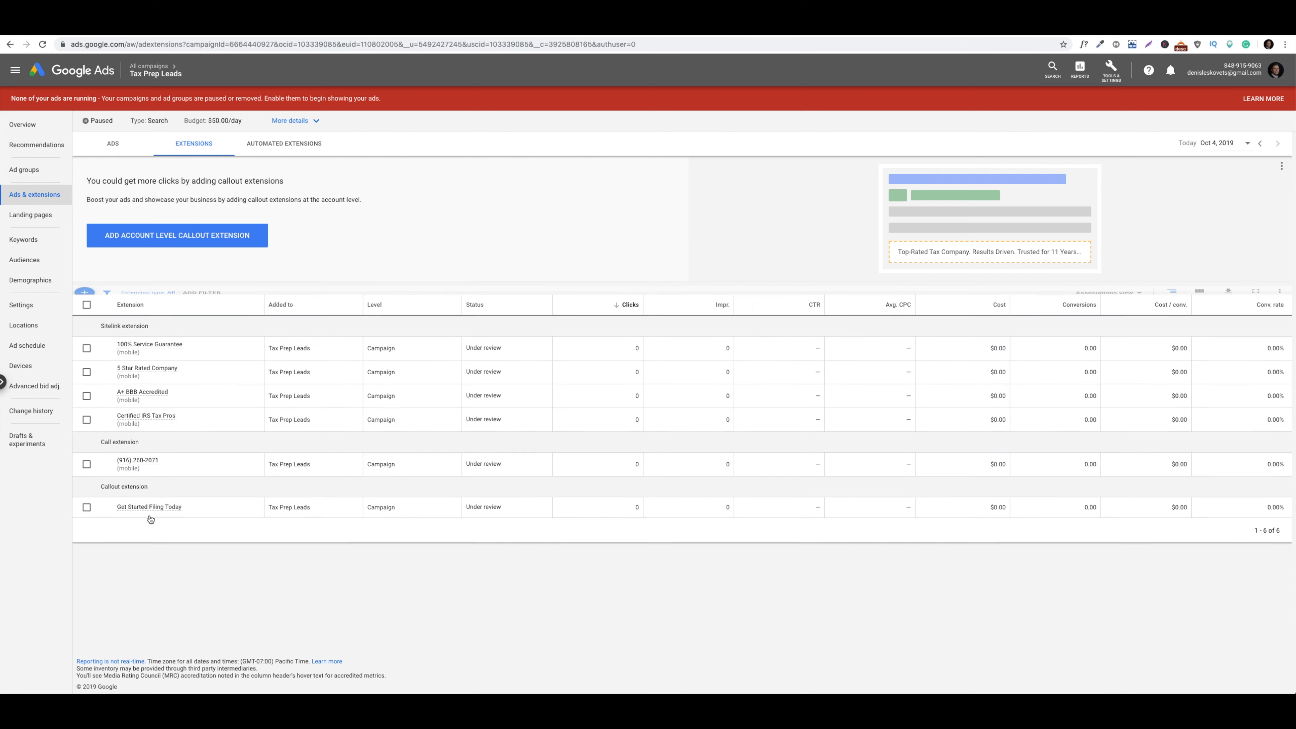
left_click(87, 299)
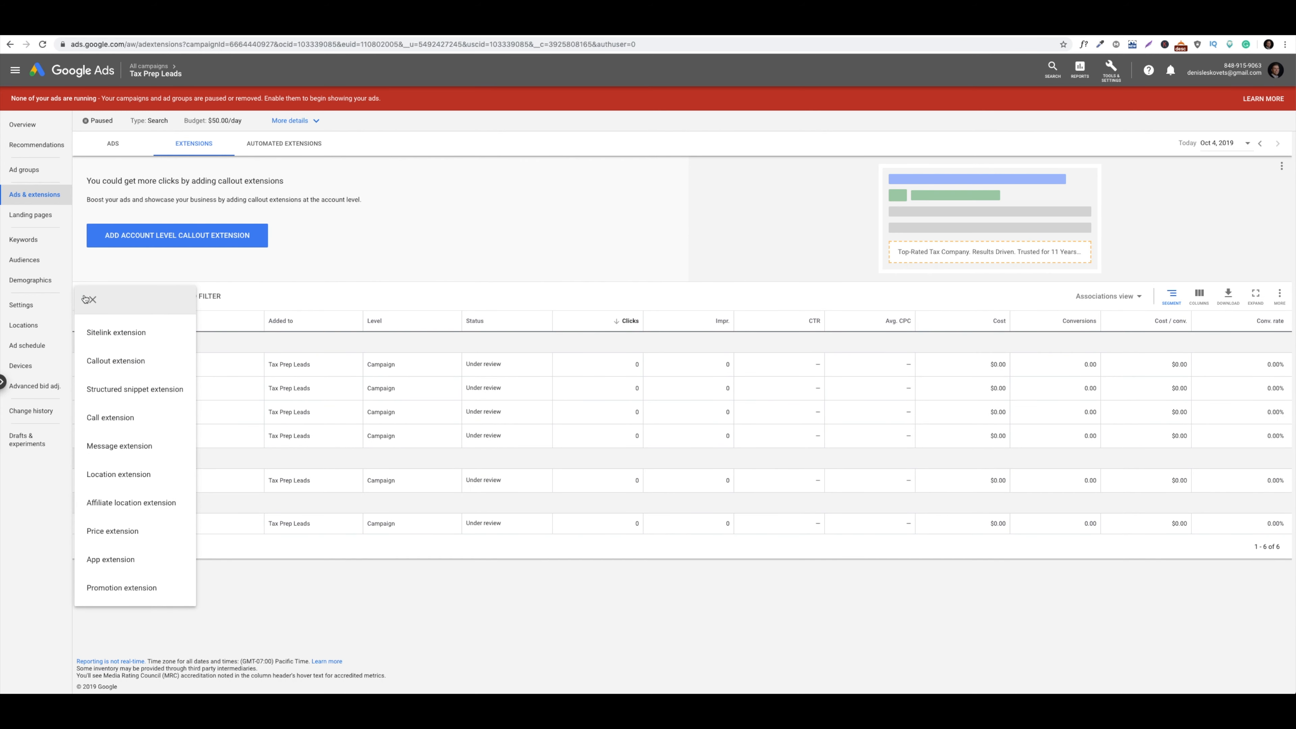
left_click(128, 473)
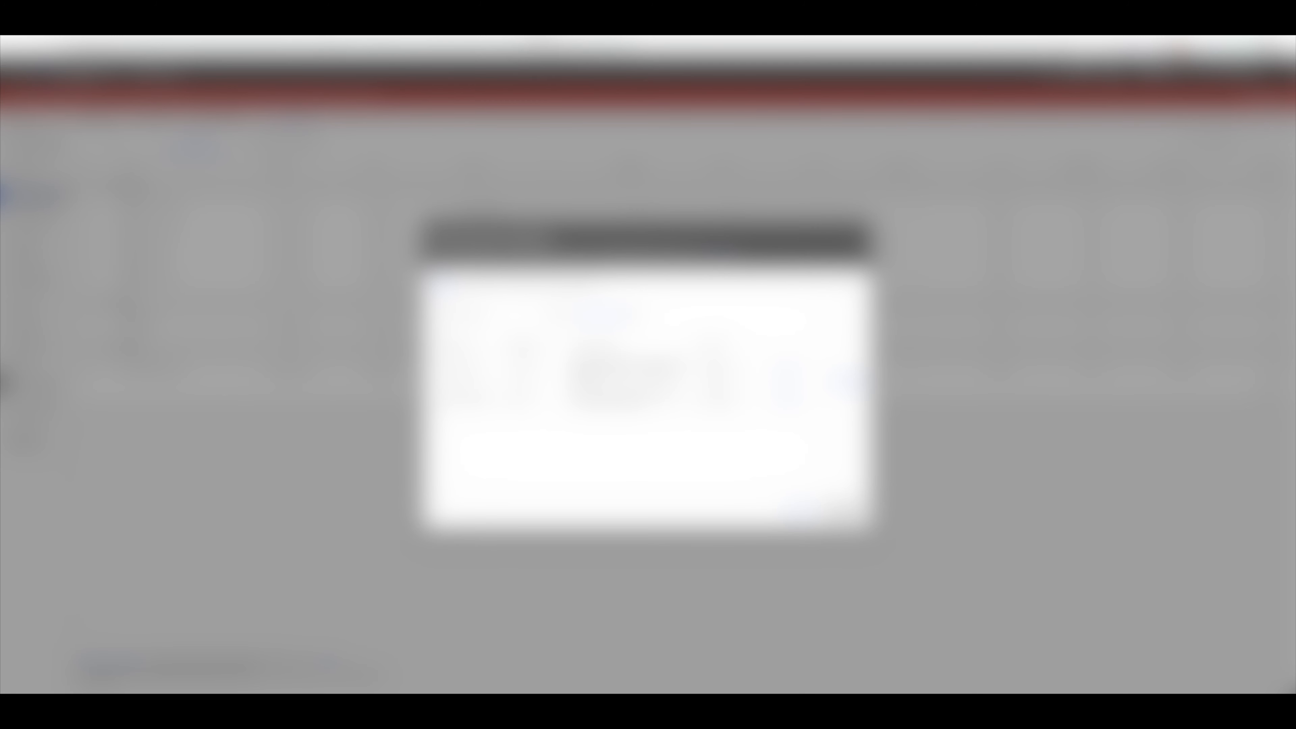
Look up H&R Block's tax preparation ad on Google in a new browser tab
key("ctrl+t")
type("d")
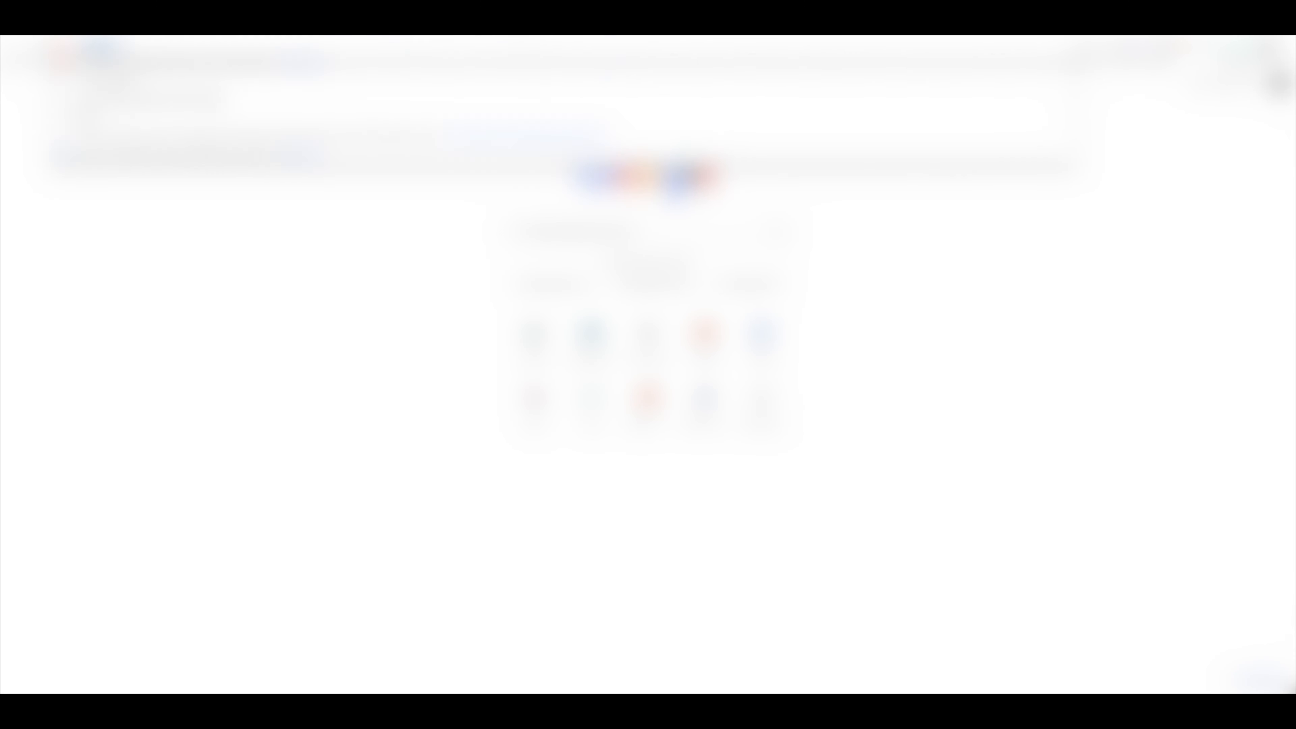
type("ock tax preparation")
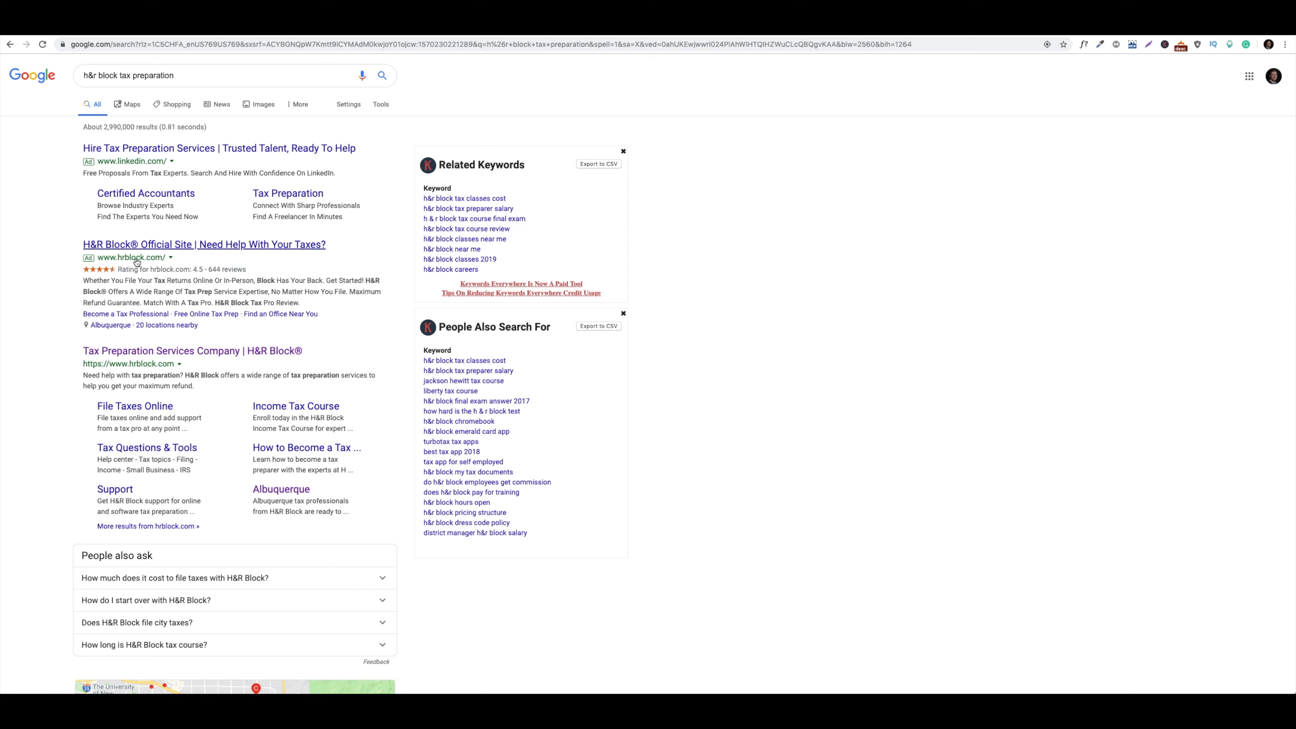
scroll(73, 301, "up", 5)
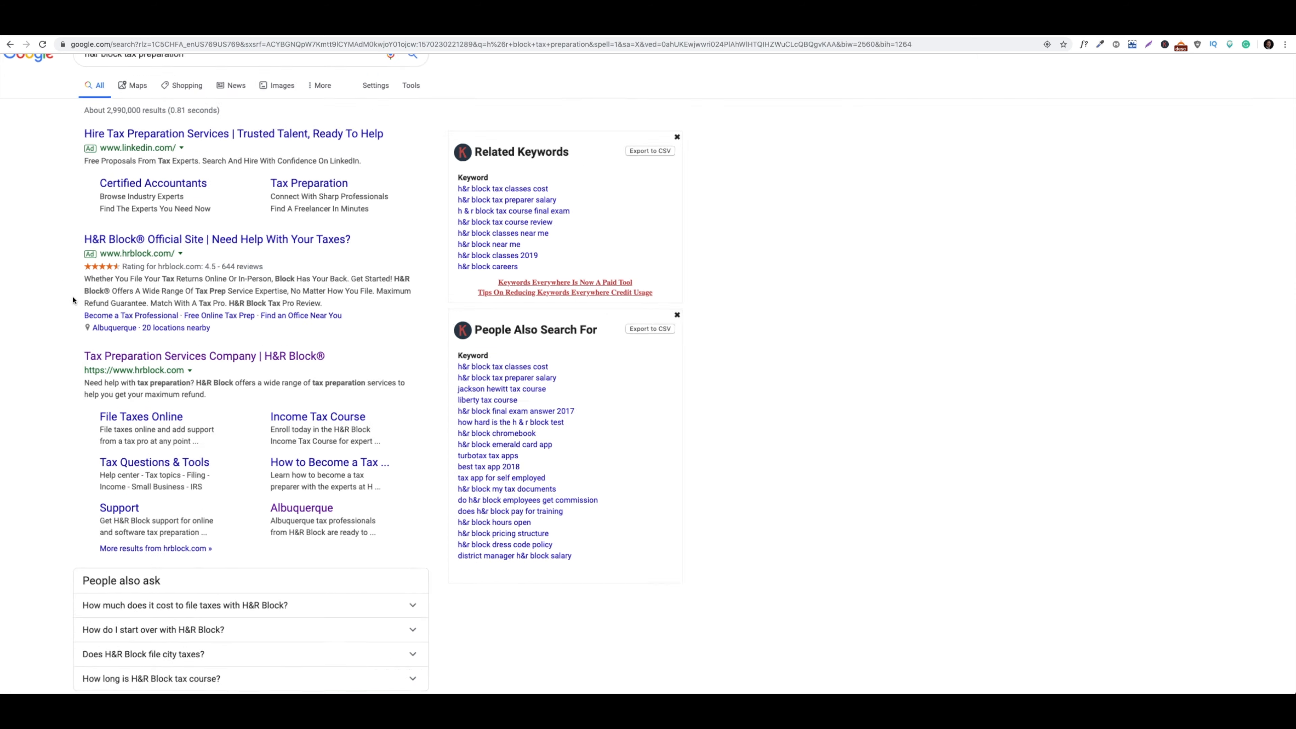
scroll(73, 300, "up", 1)
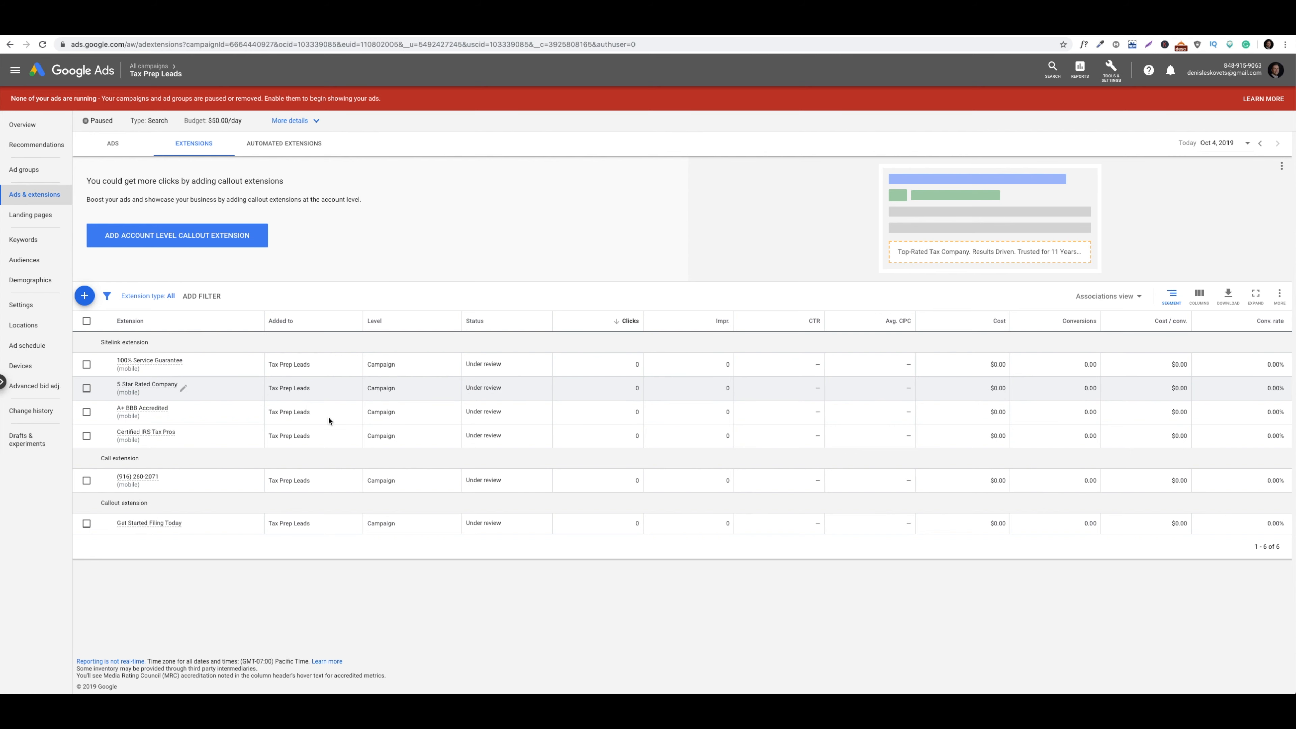
Open the extension-type menu on the Extensions tab and close it without adding anything
mouse_move(137, 385)
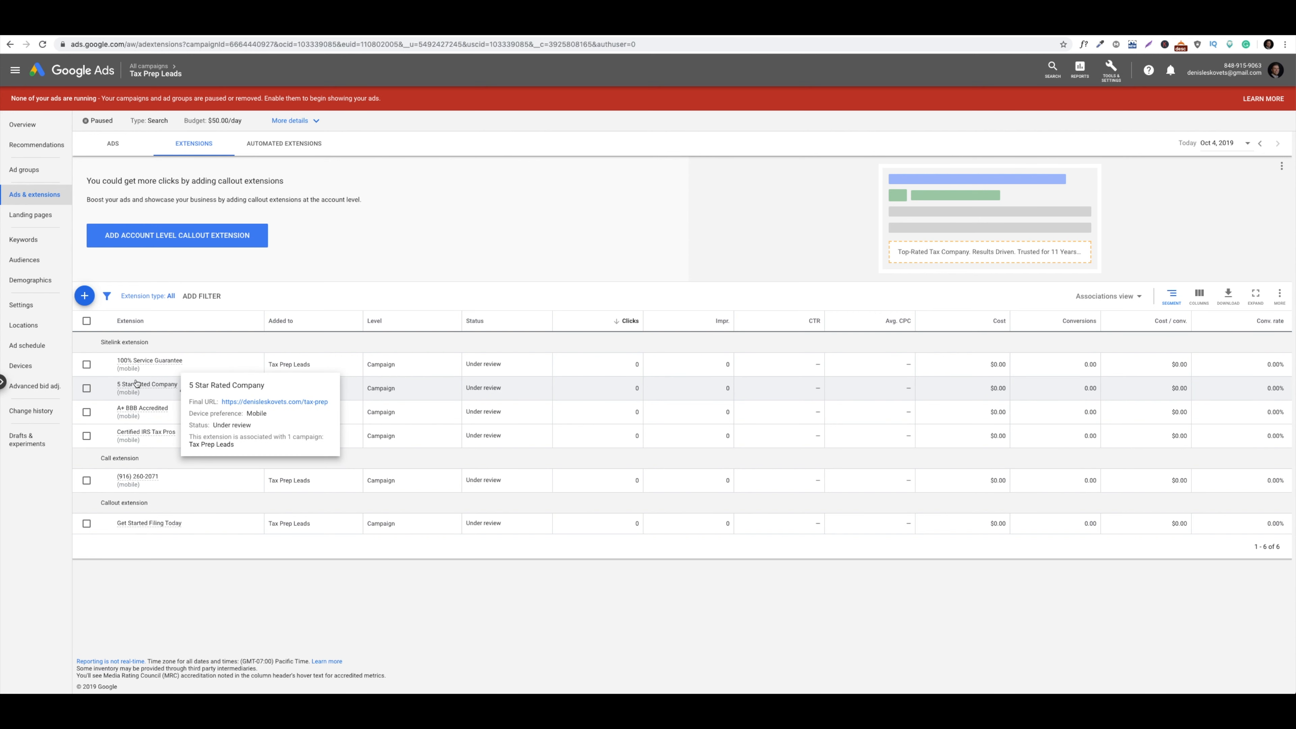
left_click(84, 295)
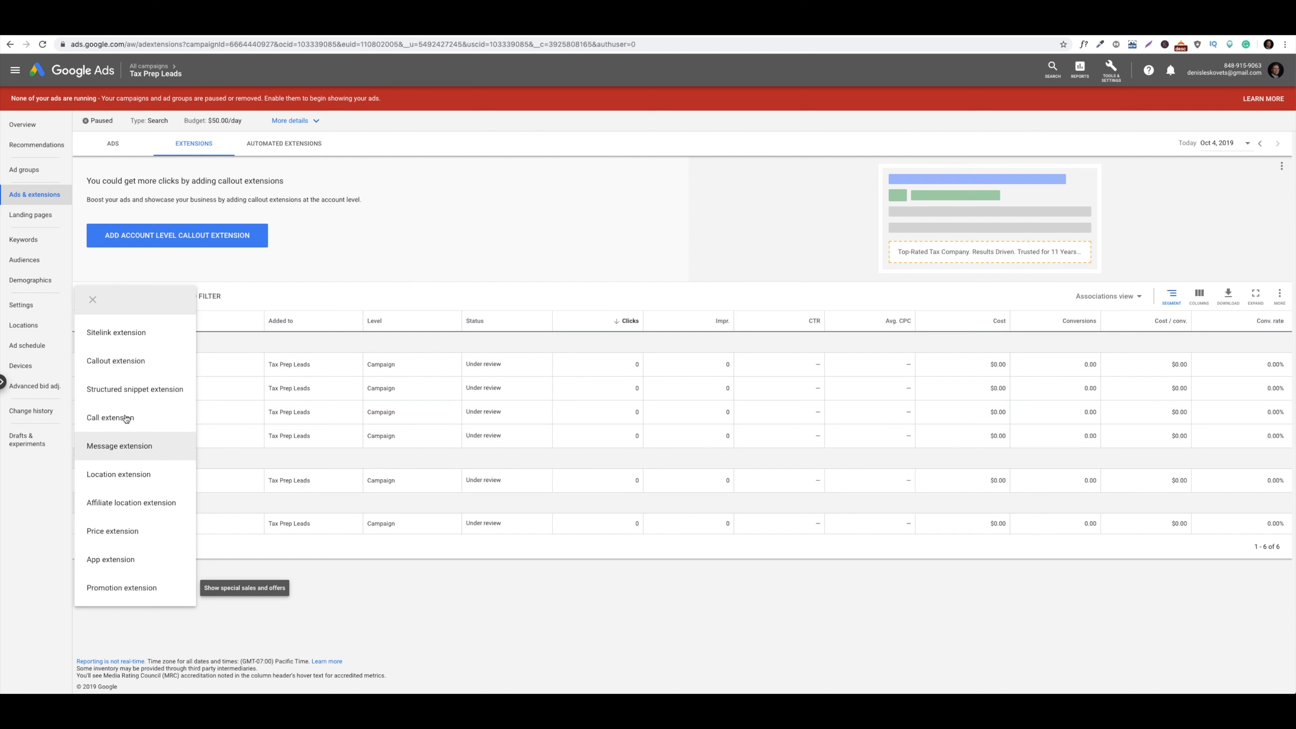
left_click(92, 299)
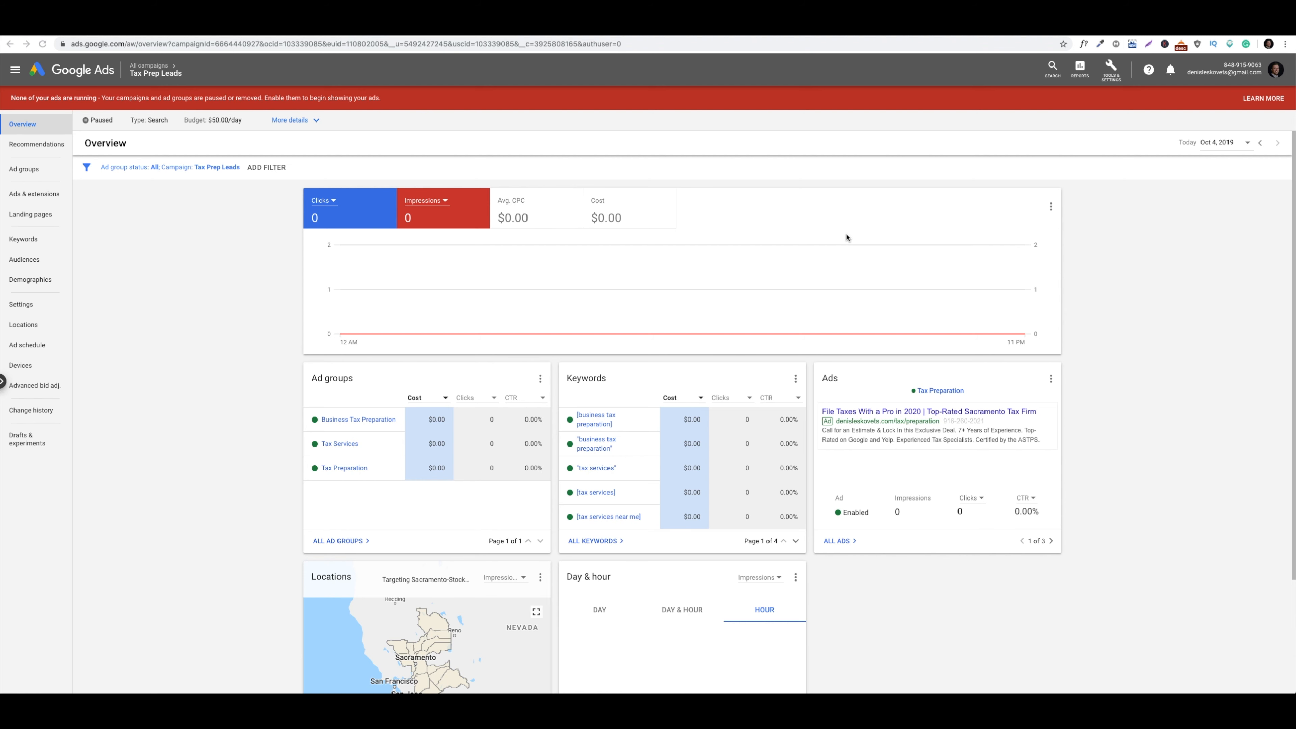
Delete the Sacramento-Stockton-Modesto row from the campaign's Locations list and confirm
scroll(846, 237, "down", 3)
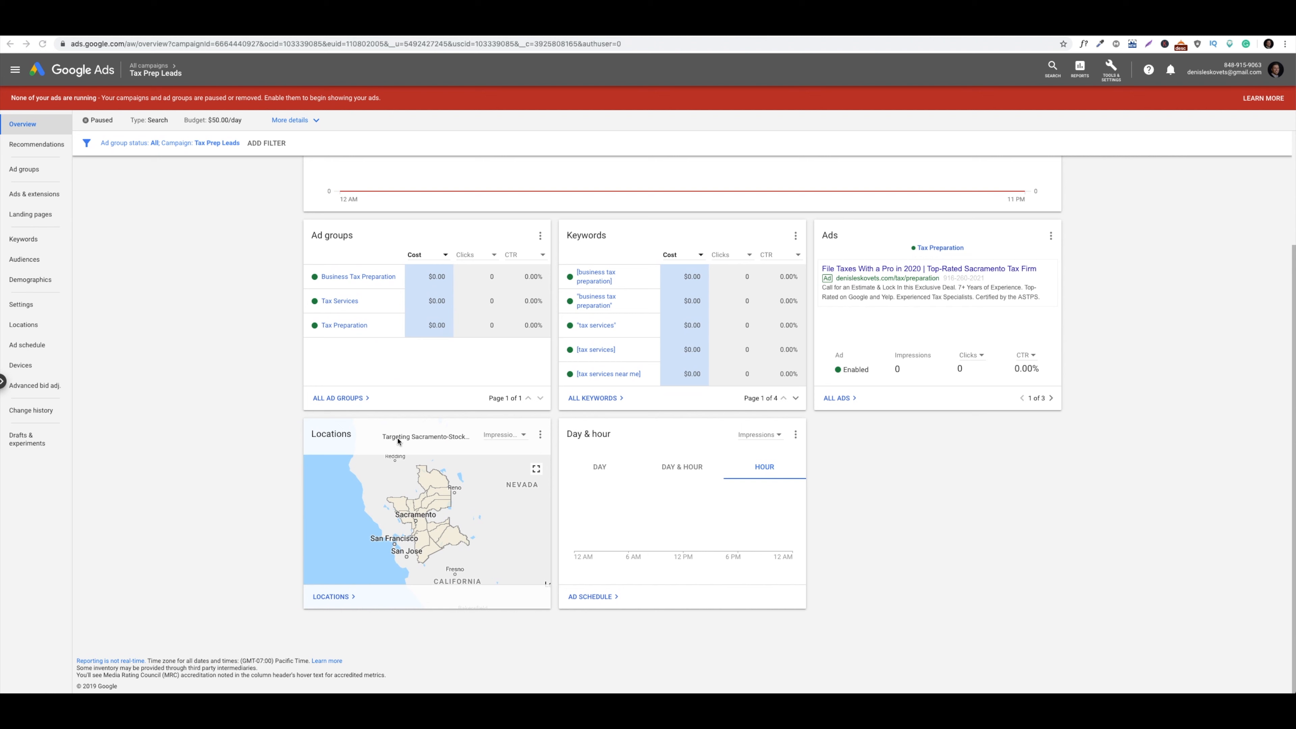
left_click(337, 598)
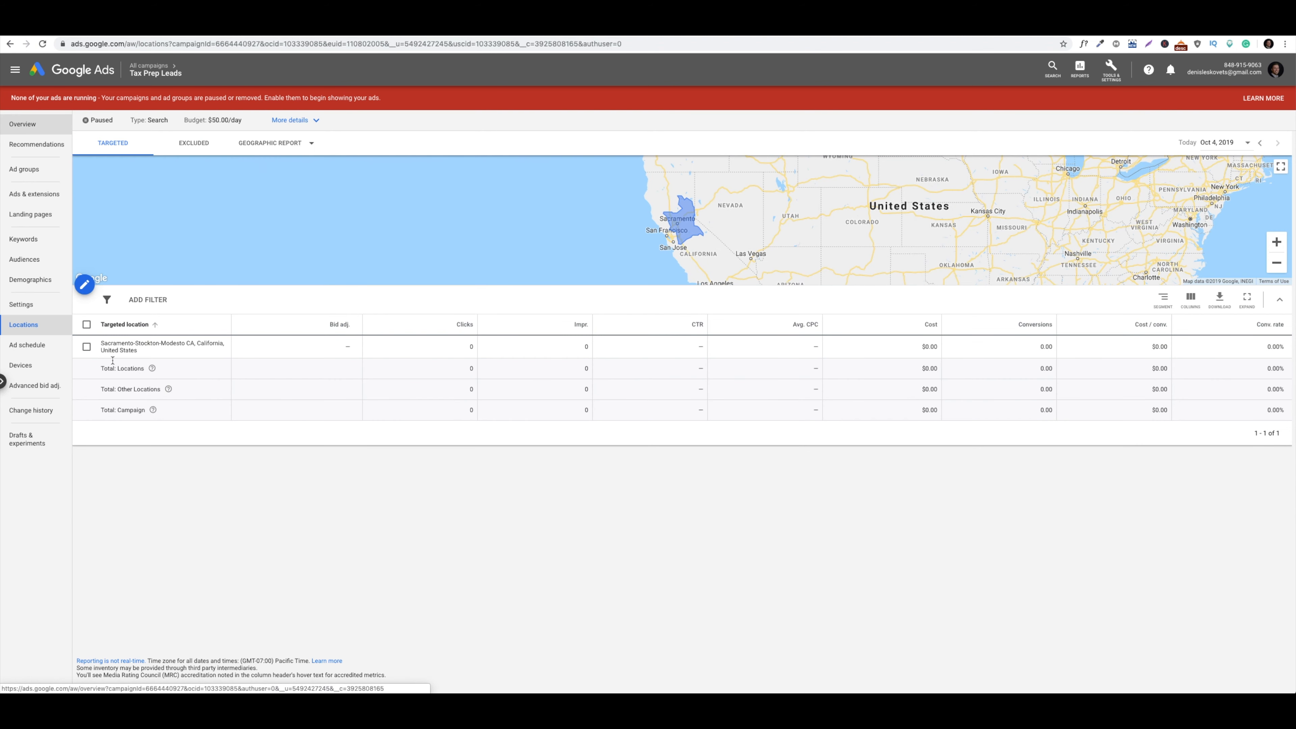
left_click(87, 346)
left_click(142, 299)
left_click(149, 332)
left_click(683, 390)
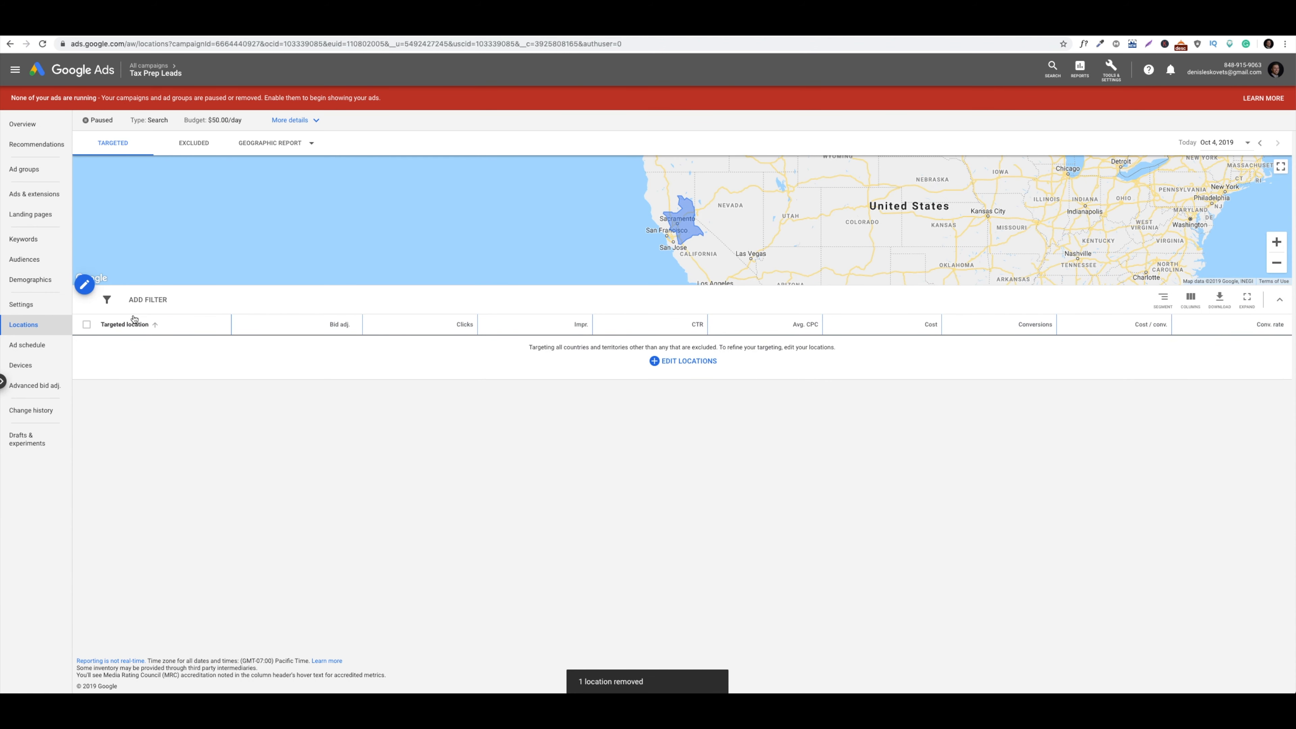
Target Sacramento city, drop the Sacramento-Stockton-Modesto region, and save the location targeting
left_click(84, 285)
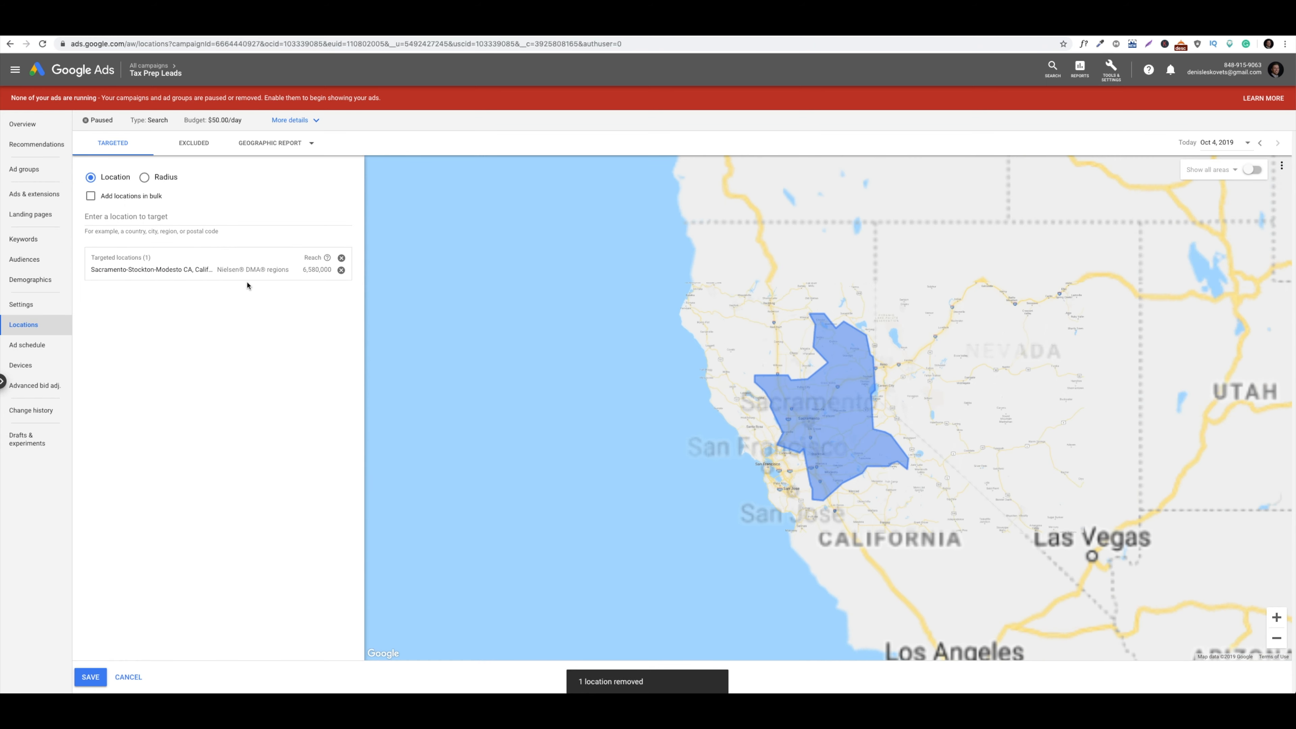
left_click(167, 216)
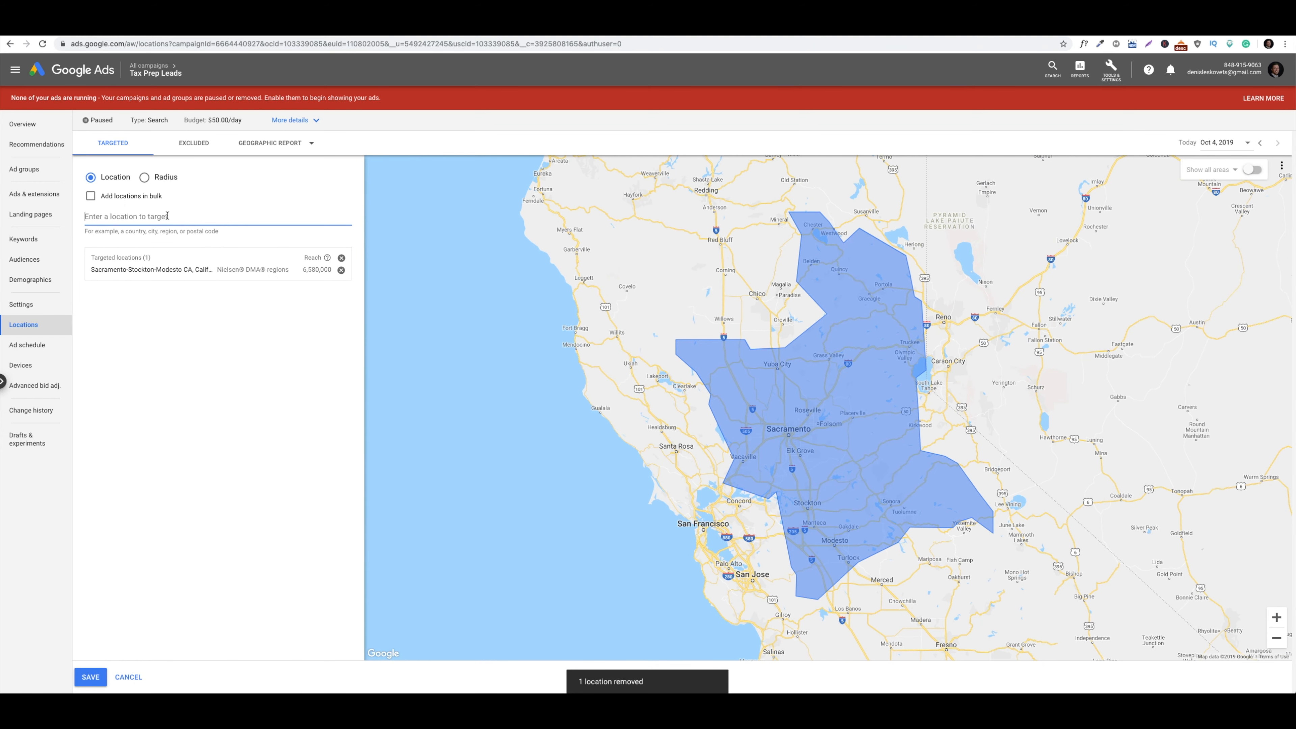
type("Sacramento")
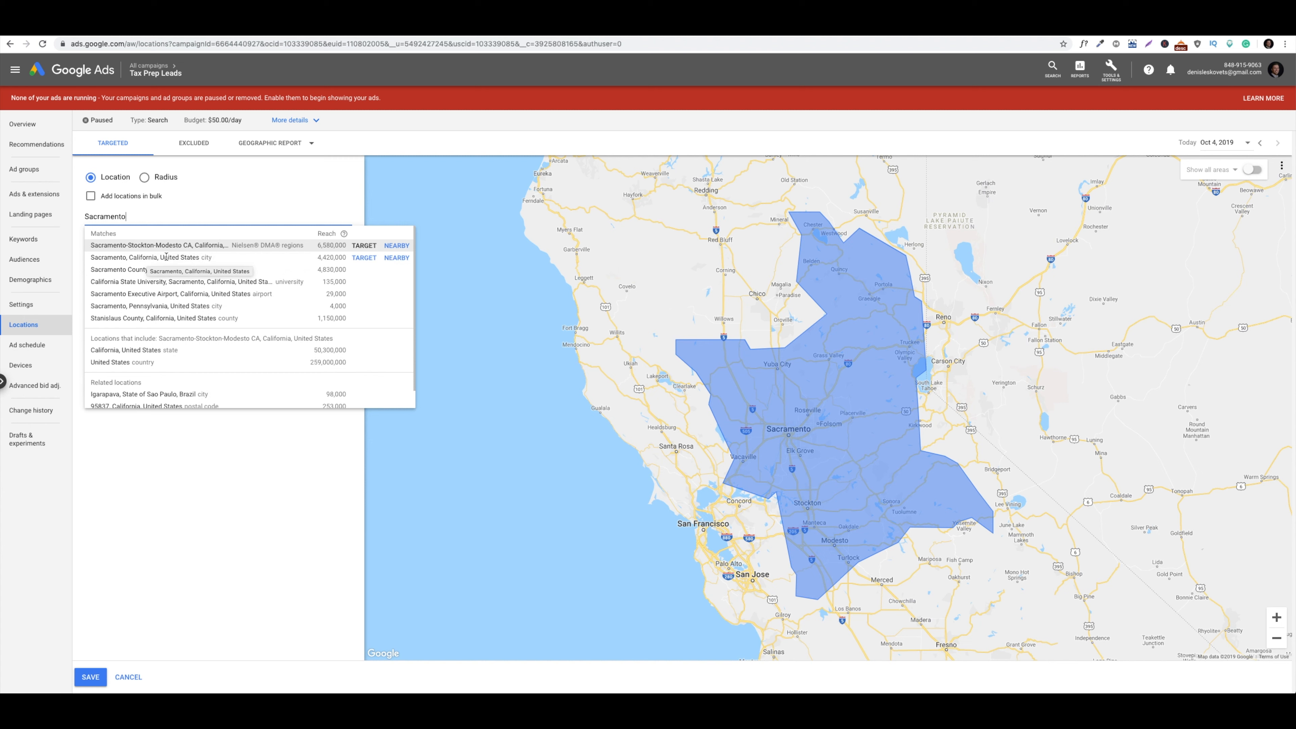
left_click(363, 259)
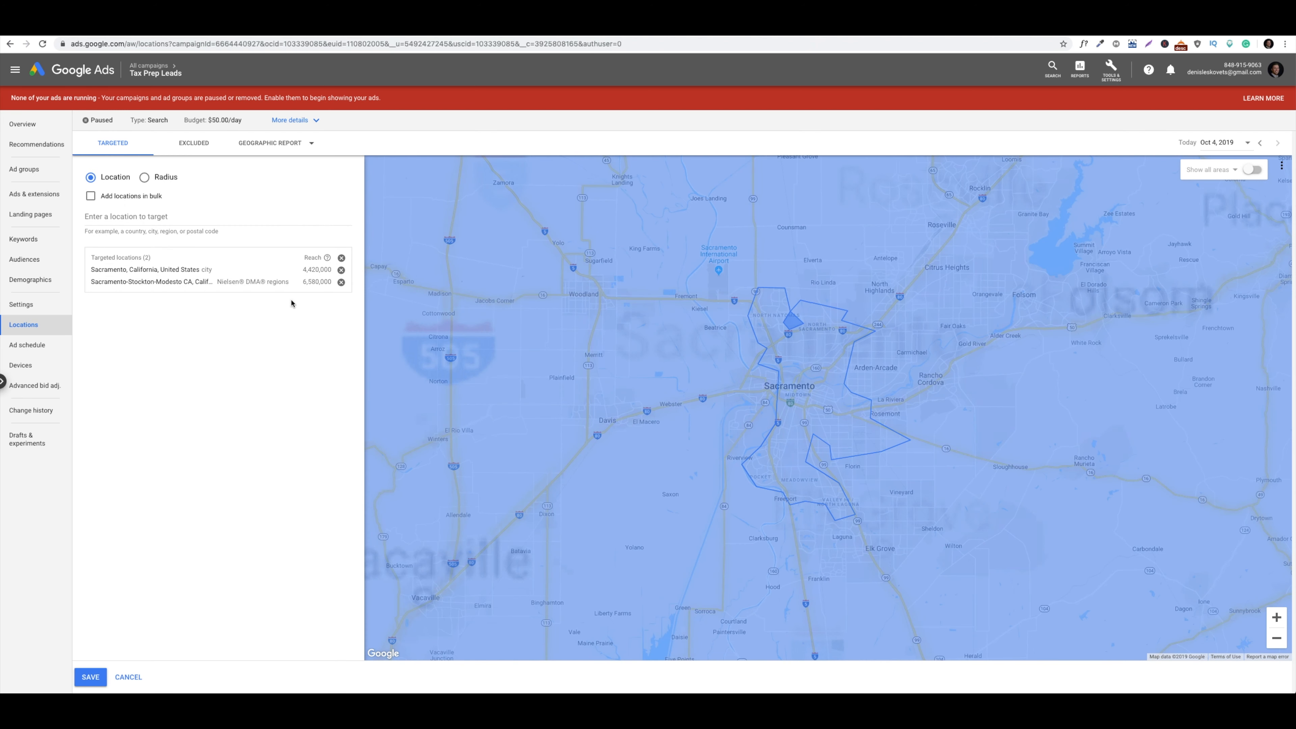
left_click(341, 282)
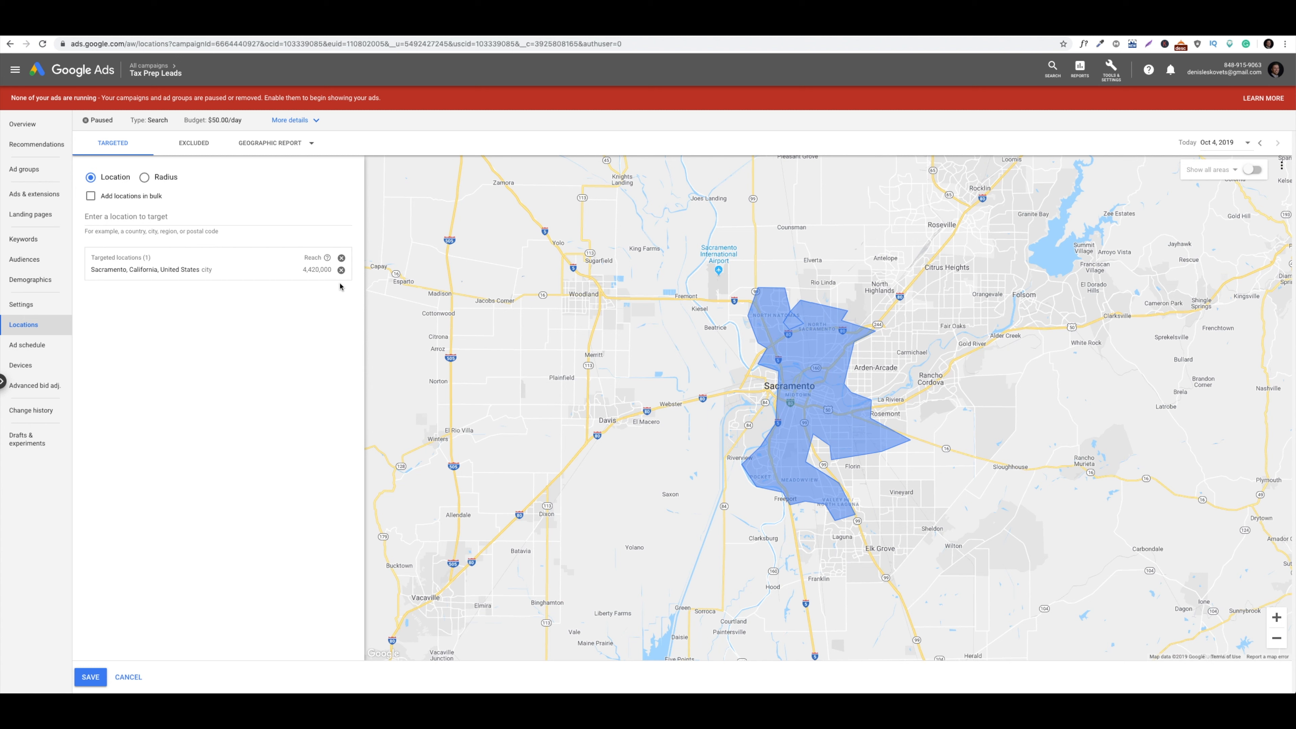
left_click(87, 679)
left_click(90, 677)
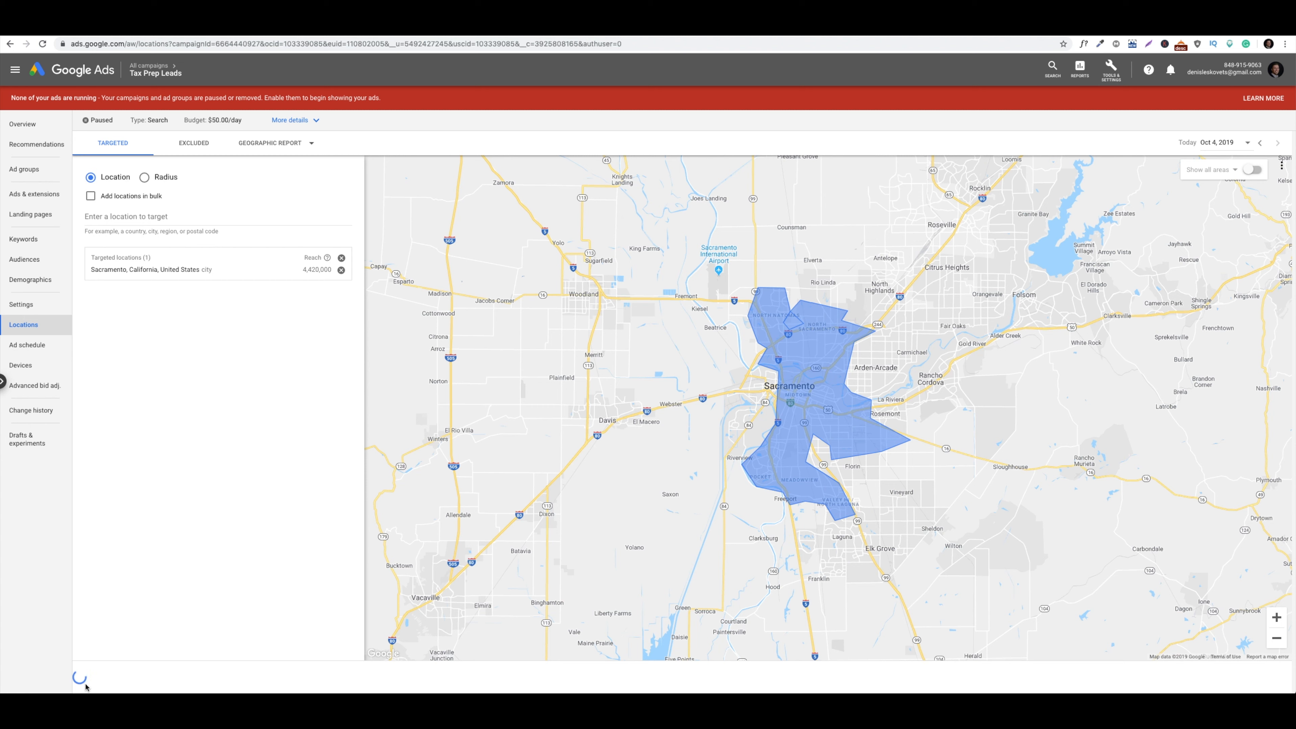
Remove Sacramento, re-add it by searching 'sacramento', then remove it again
left_click(341, 270)
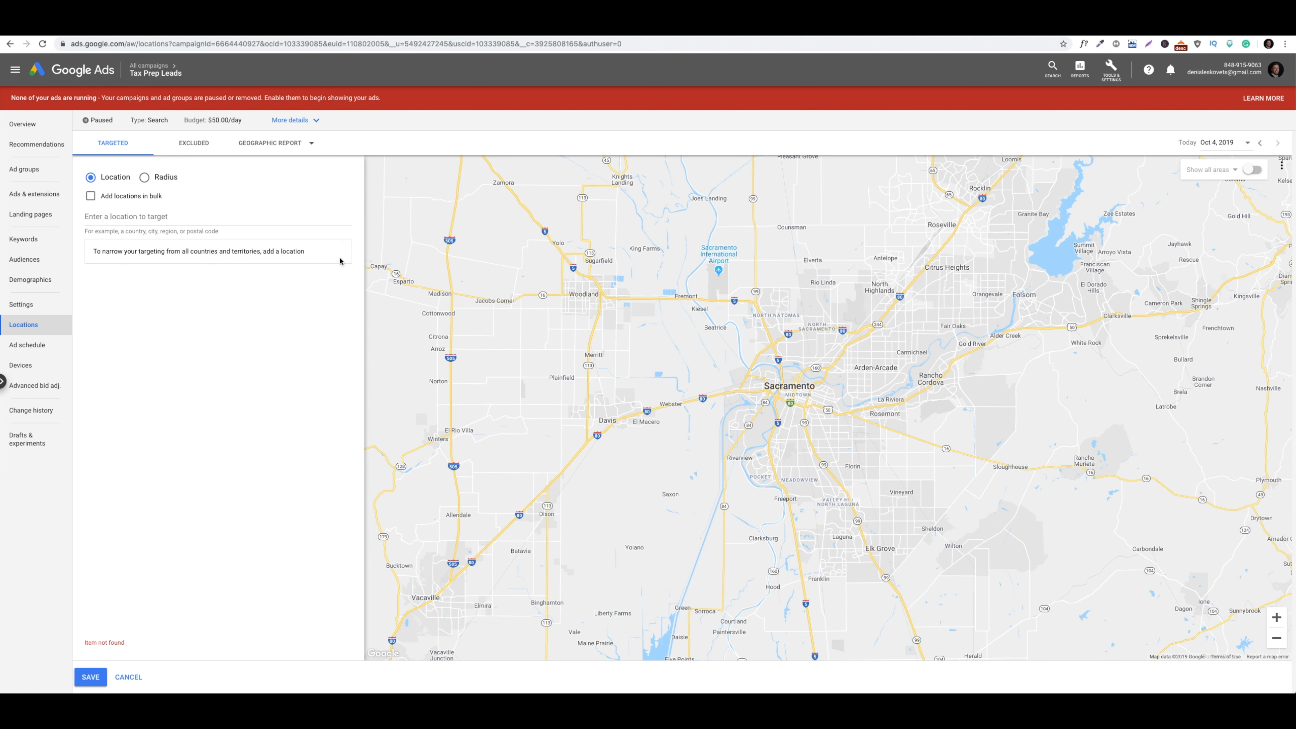
left_click(198, 218)
type("sacramento")
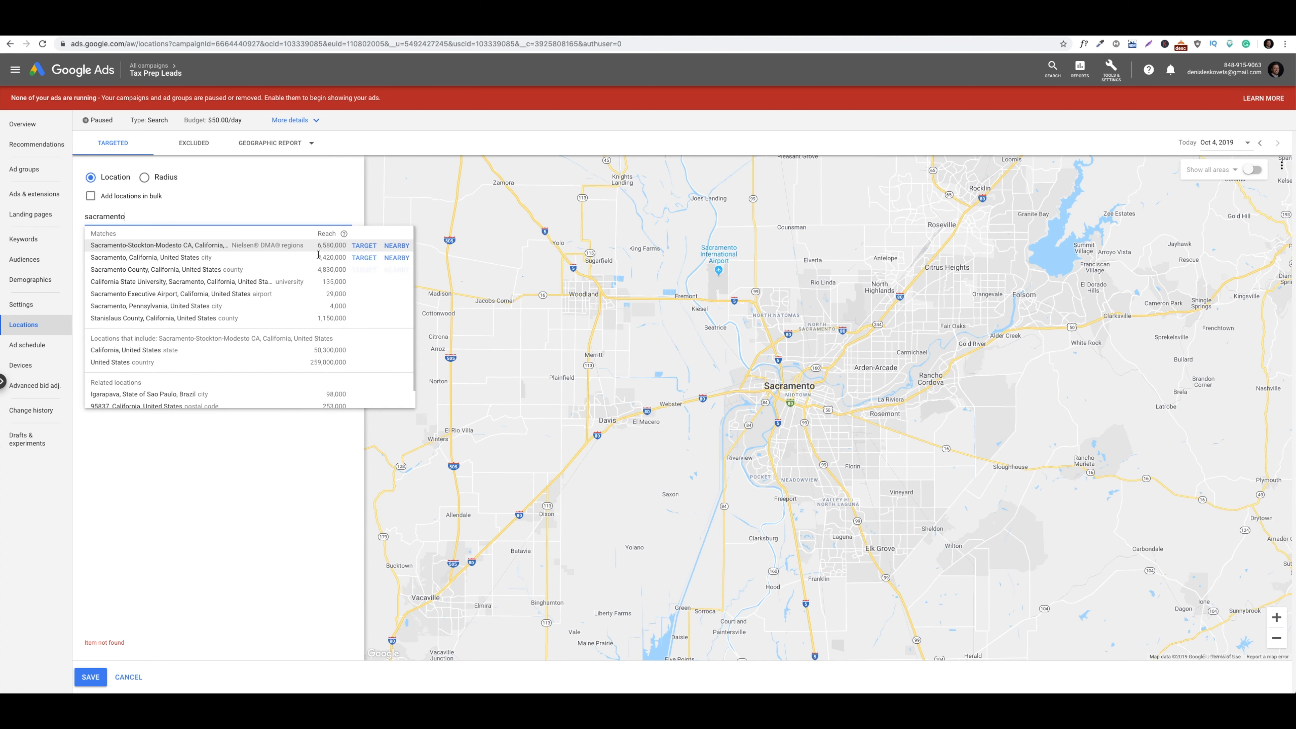
left_click(364, 257)
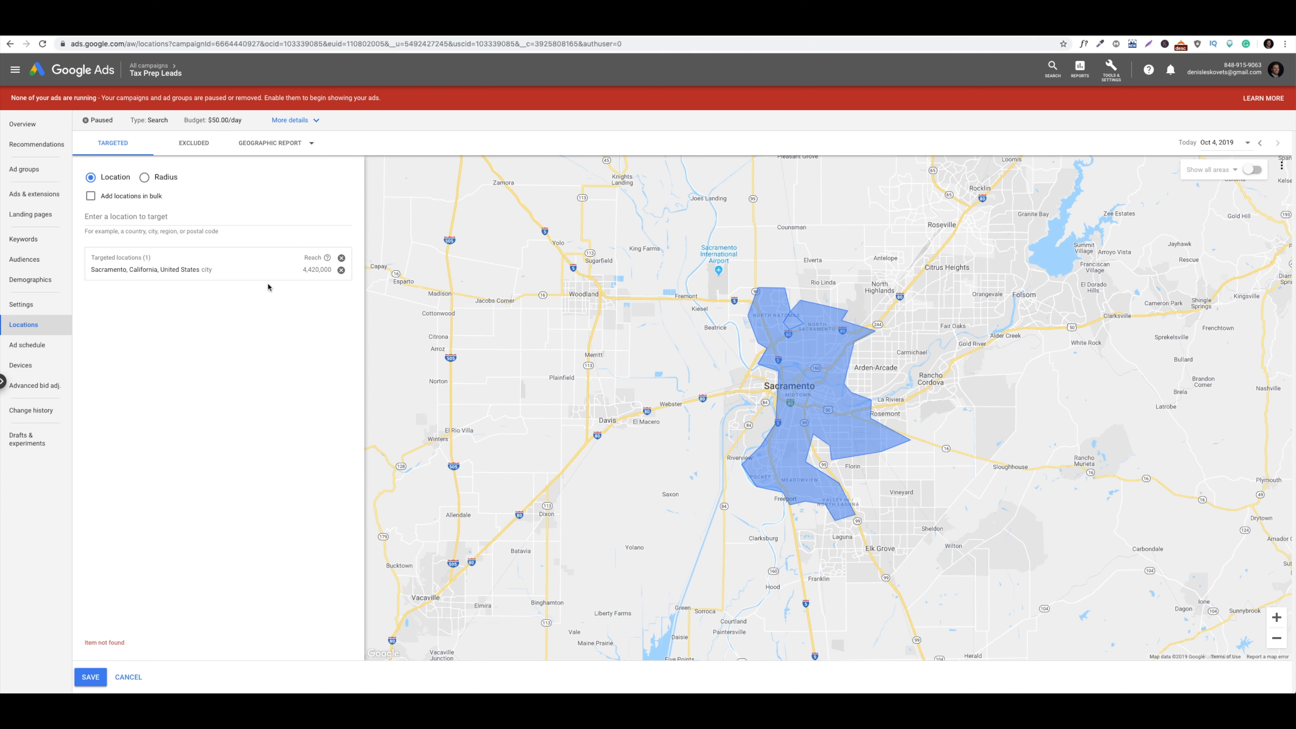
left_click(340, 269)
Reopen the location editor, search 'sacr', save Sacramento, California as the target, then view the campaign's ads
left_click(202, 215)
left_click(42, 44)
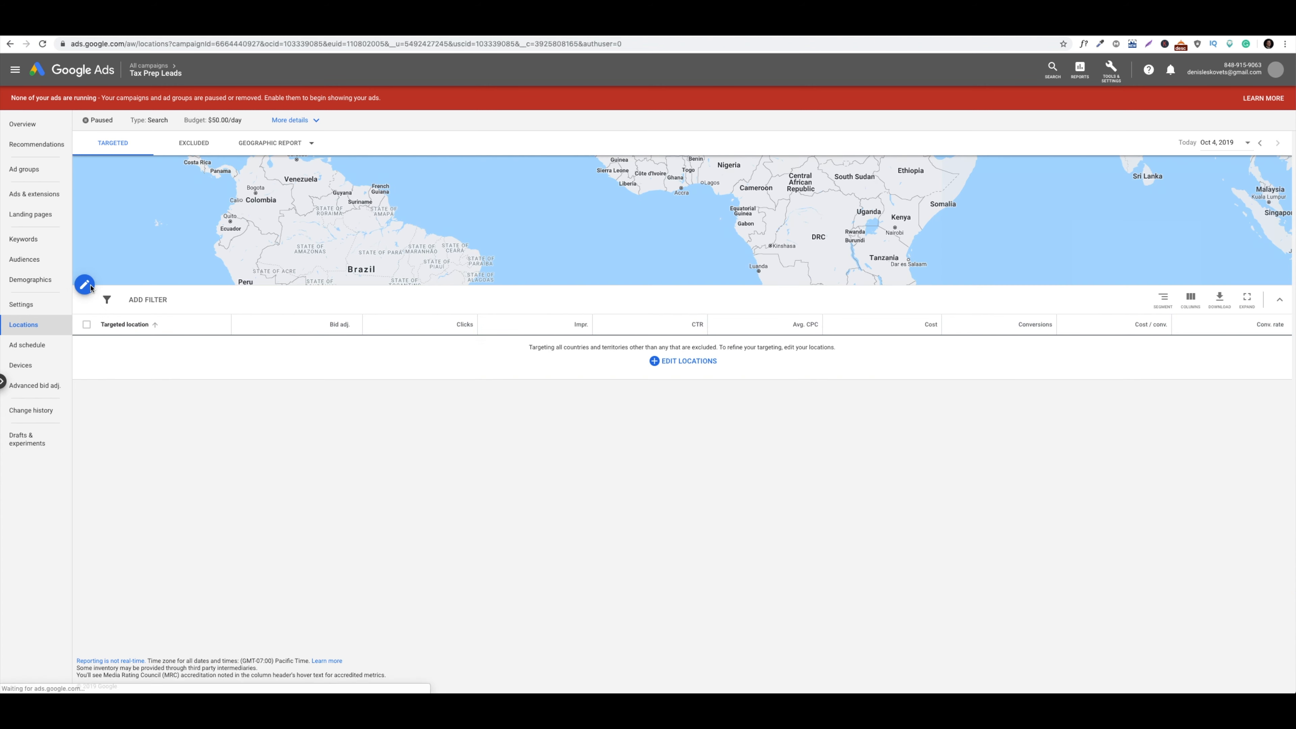
left_click(81, 283)
type("sacr")
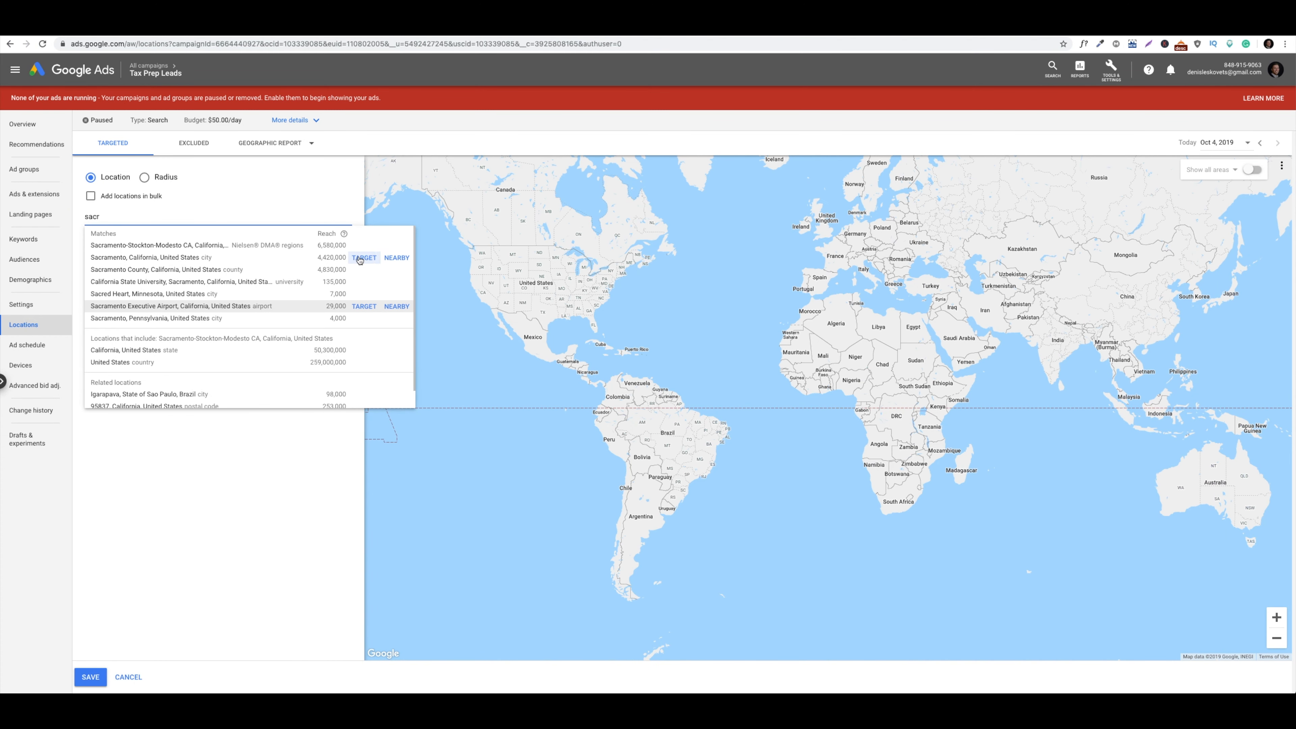
left_click(364, 257)
left_click(90, 677)
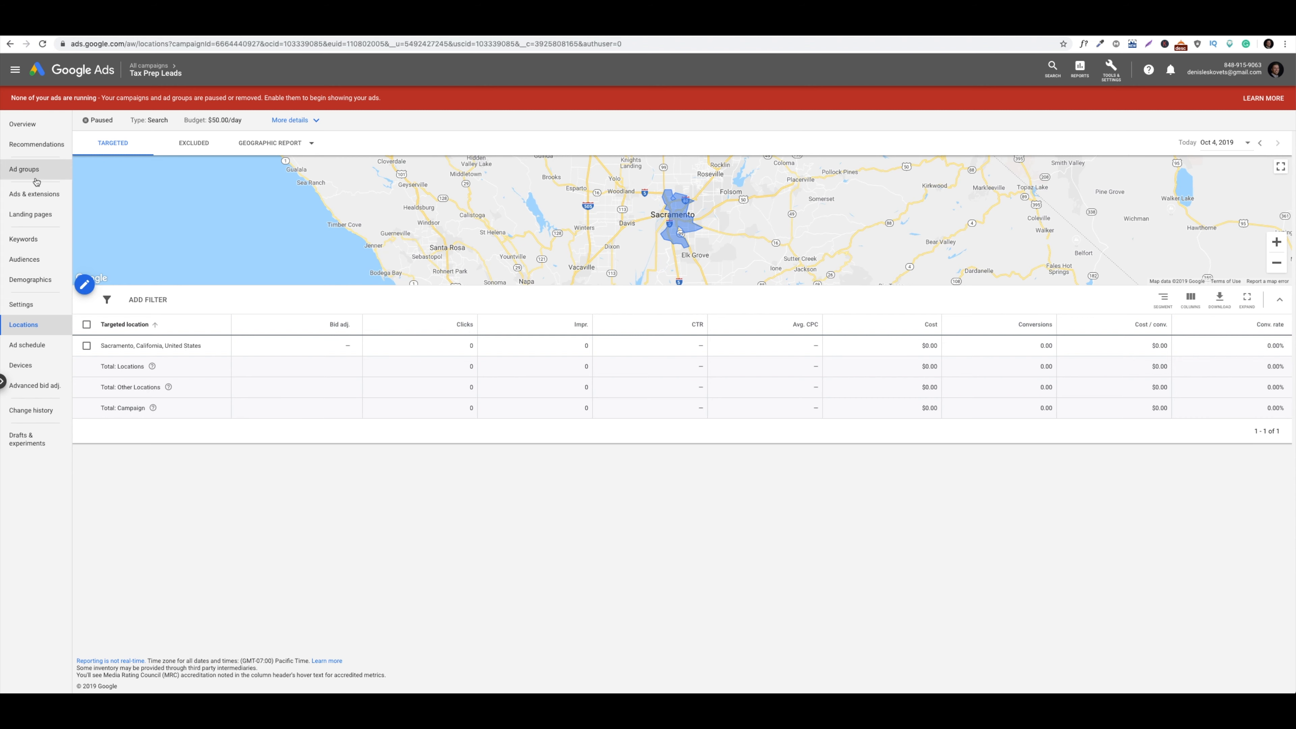
left_click(42, 195)
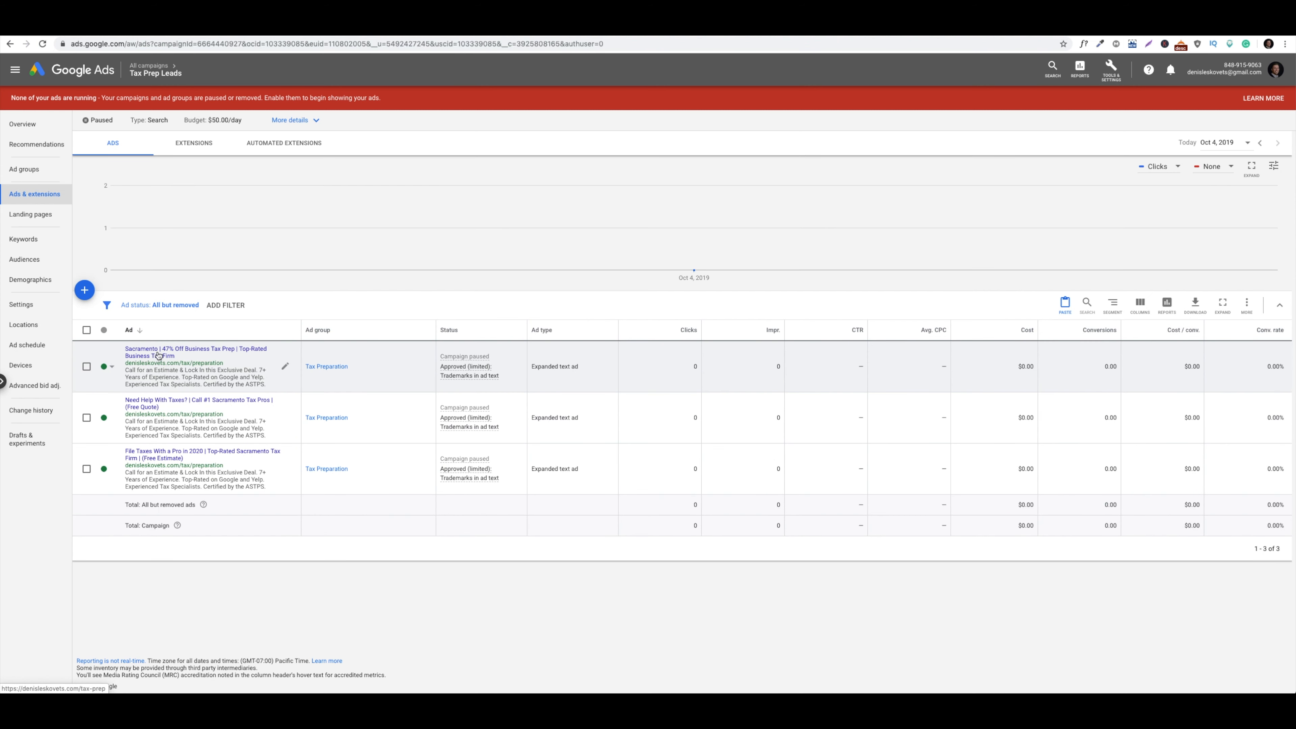
Open the first ad's landing page and highlight 'Sacramento' in its headline
left_click(159, 355)
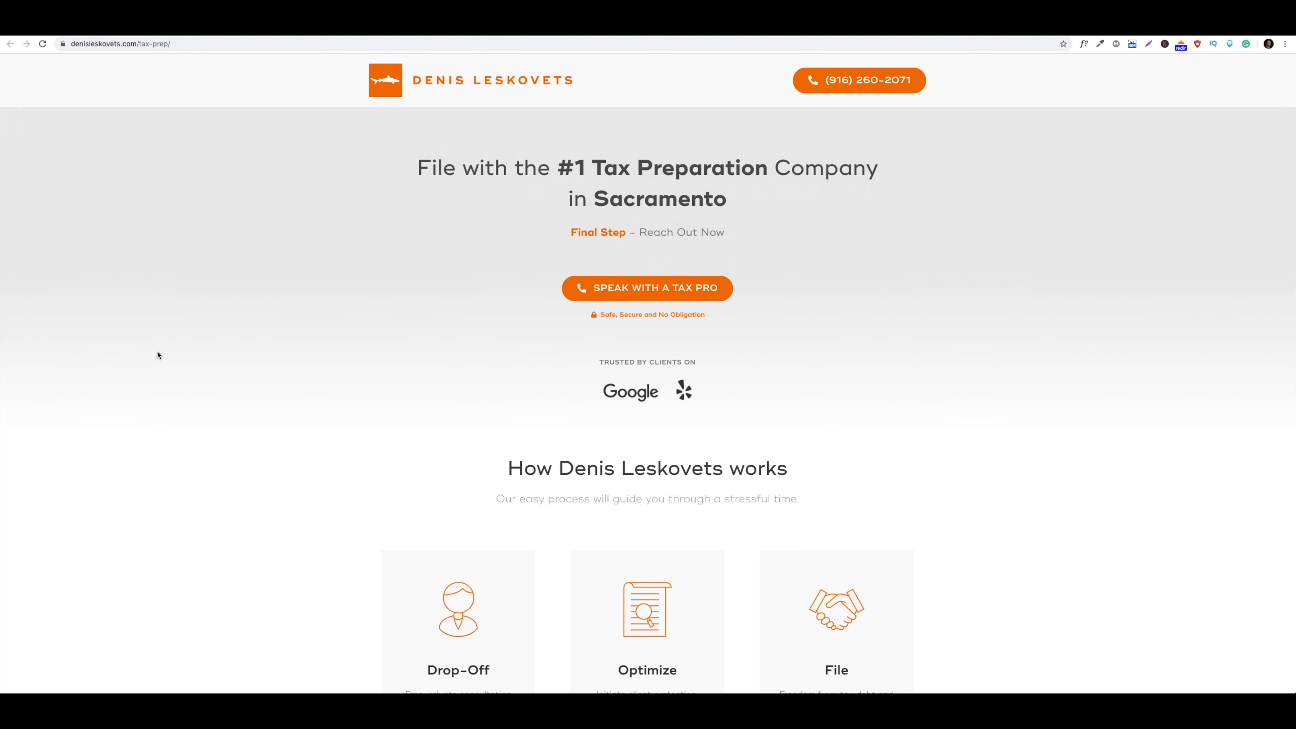
key("super+w")
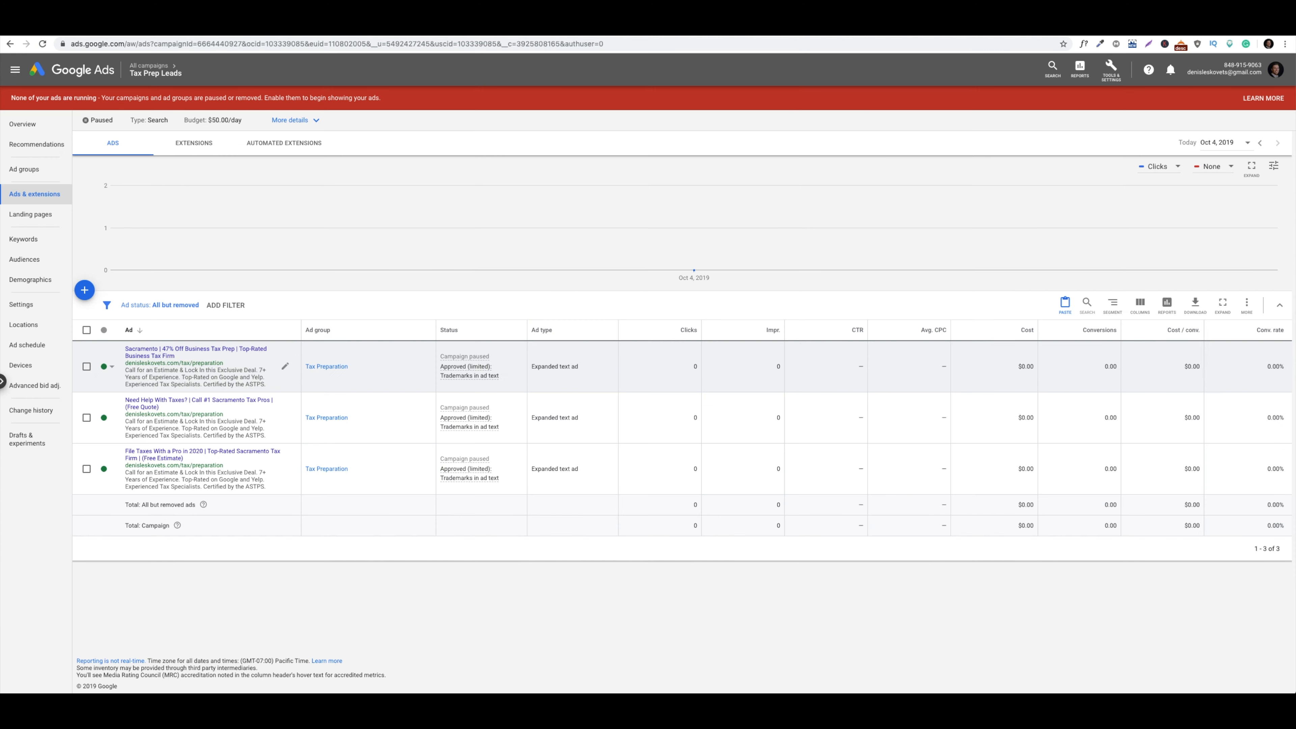
left_click(24, 169)
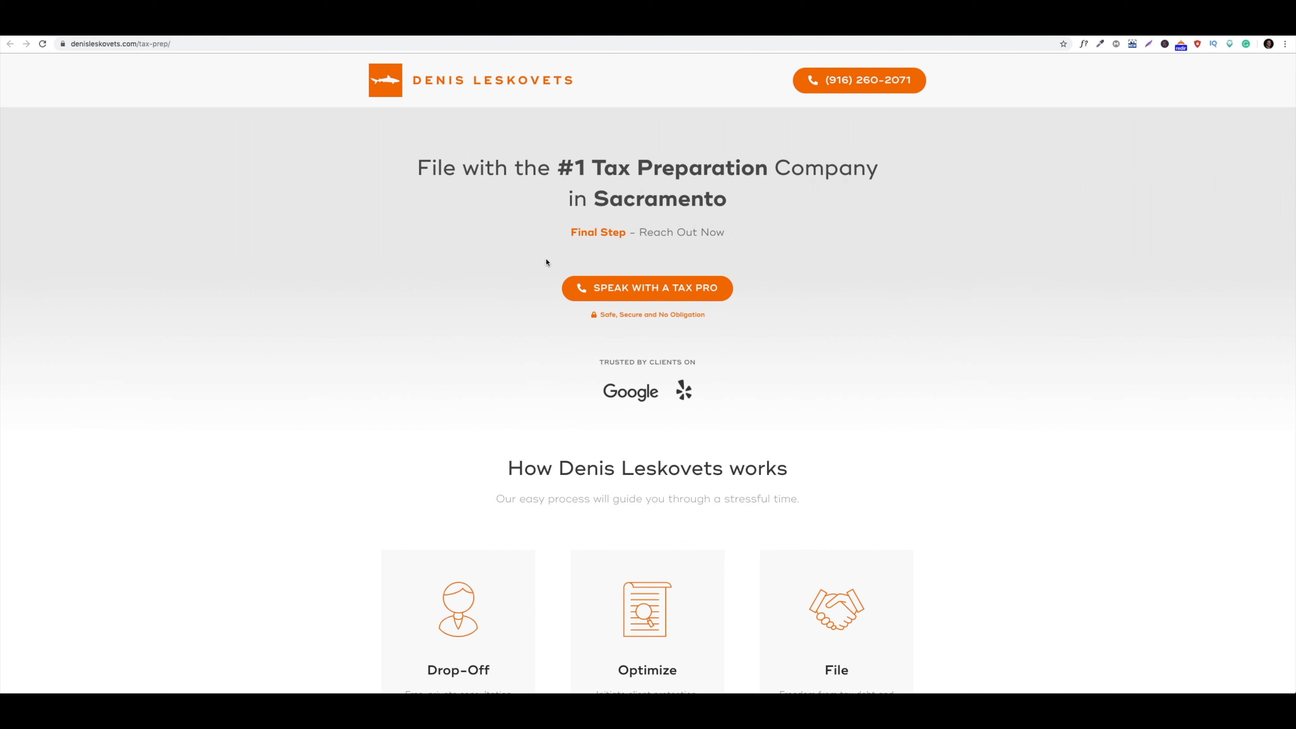
left_click_drag(581, 165, 738, 201)
left_click(738, 202)
scroll(738, 202, "down", 5)
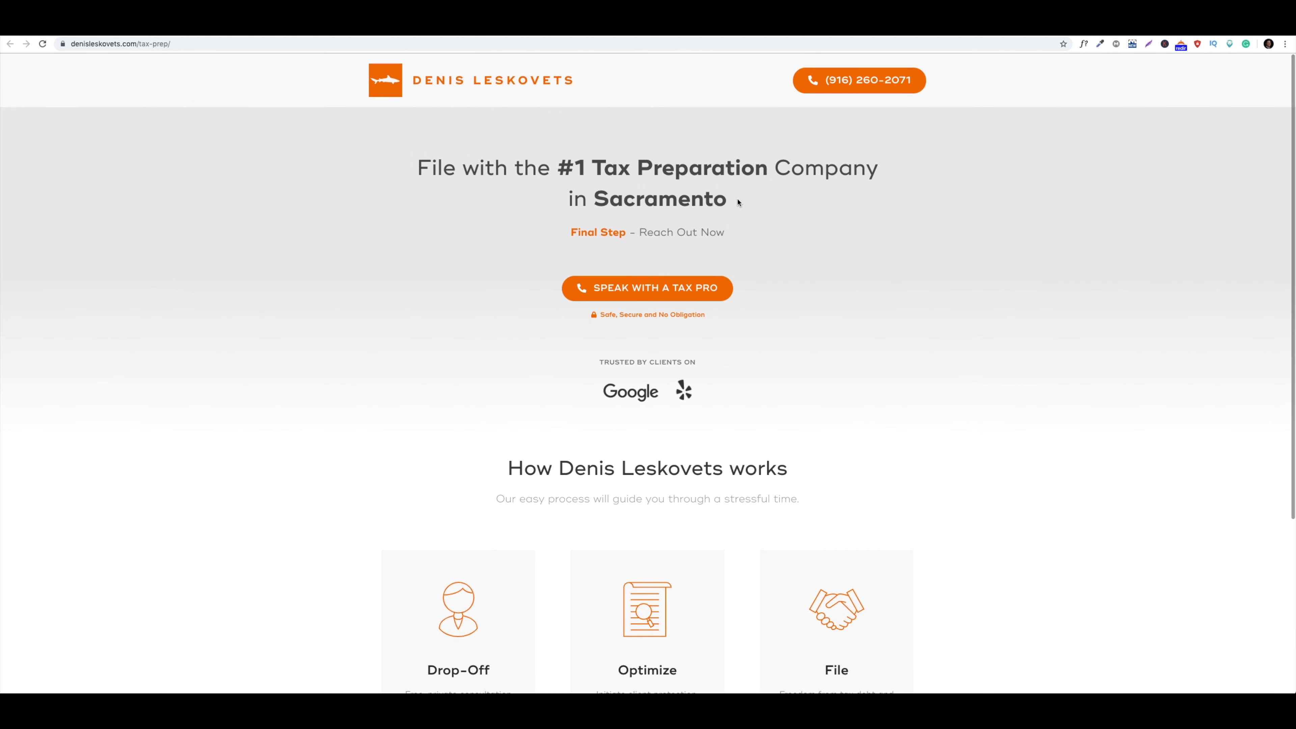
scroll(738, 203, "down", 5)
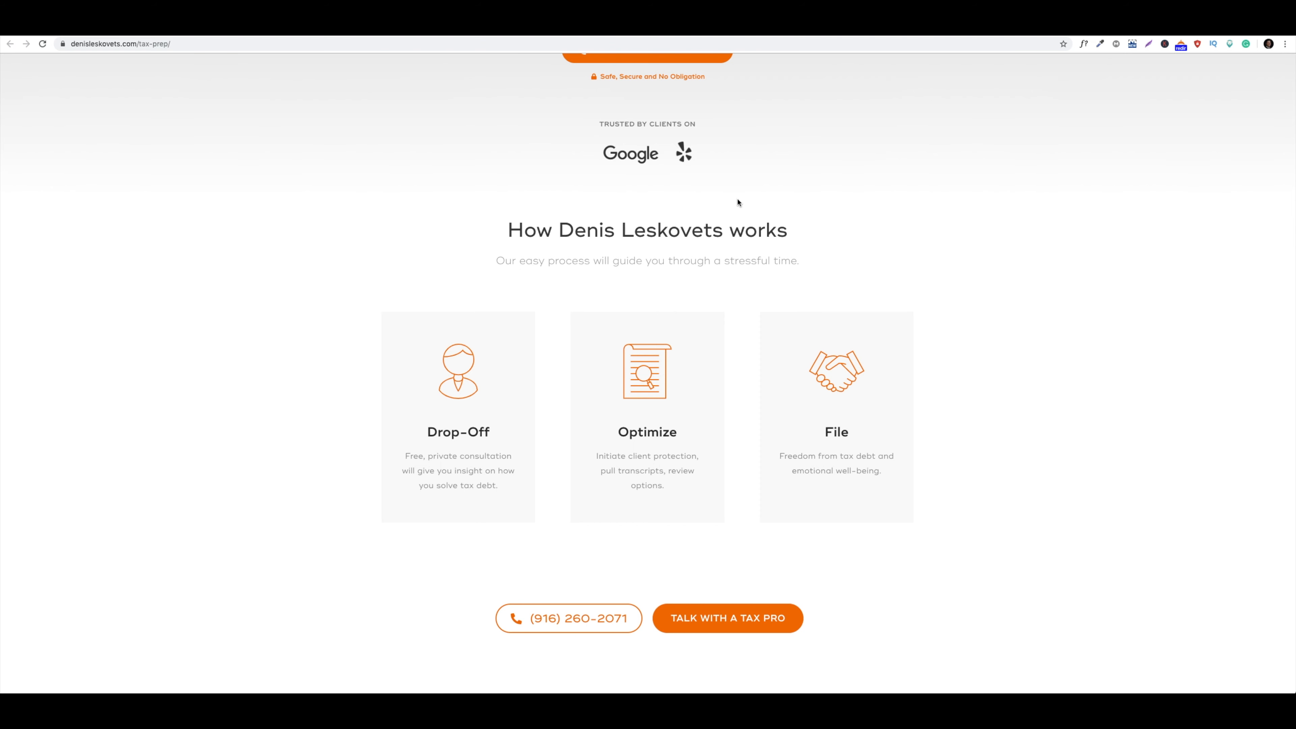
scroll(737, 203, "up", 5)
scroll(738, 203, "down", 5)
scroll(686, 586, "up", 5)
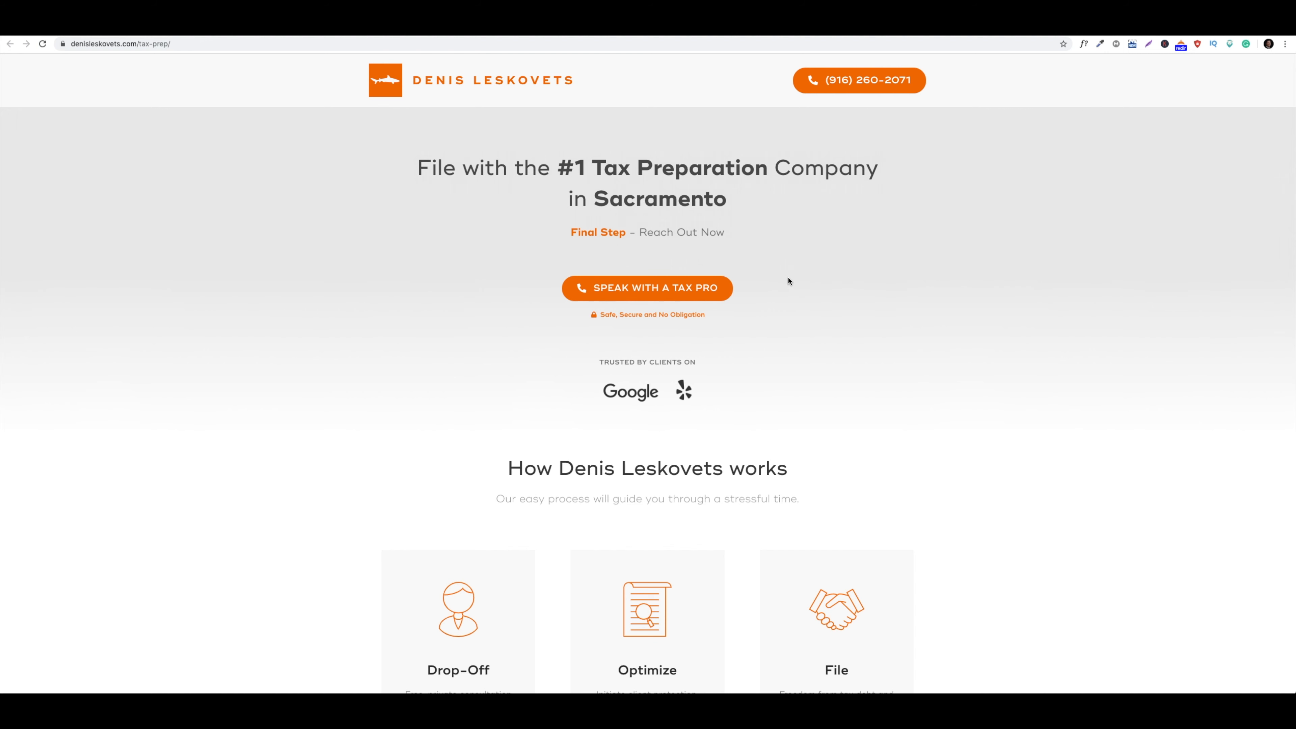
scroll(788, 281, "down", 5)
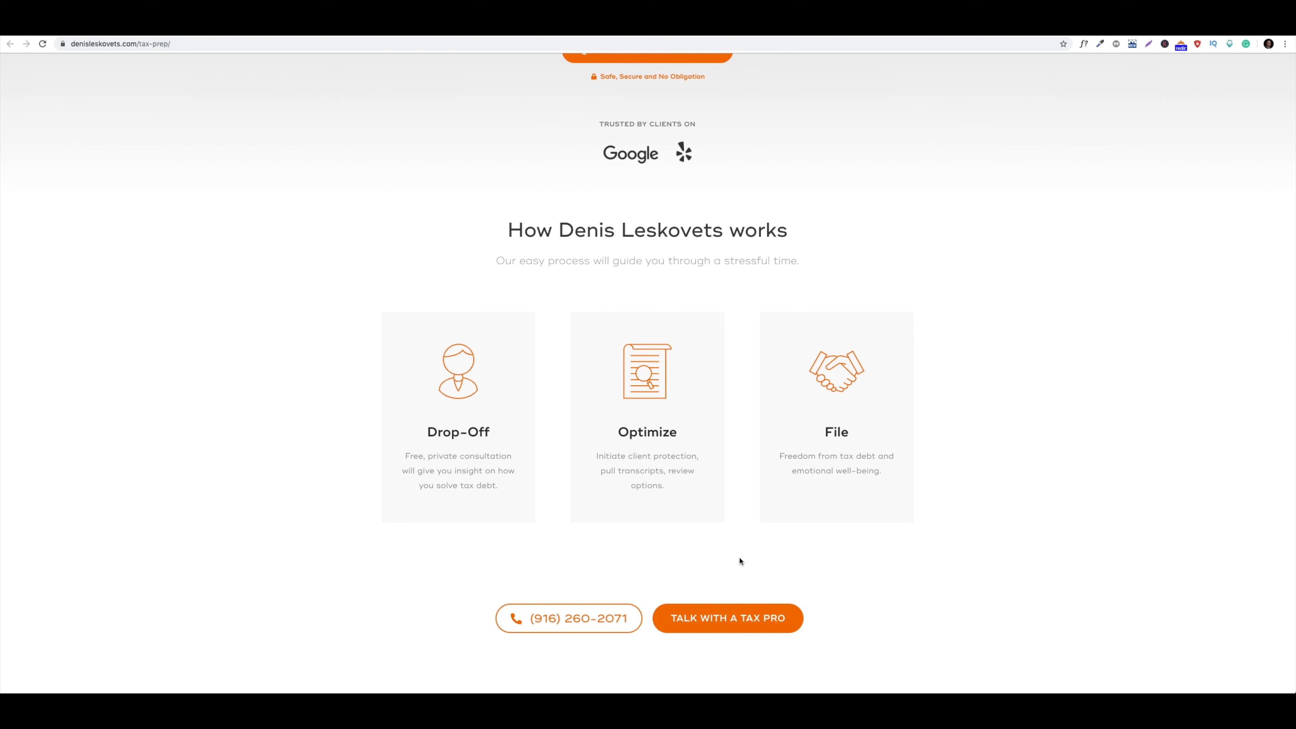
scroll(741, 561, "up", 5)
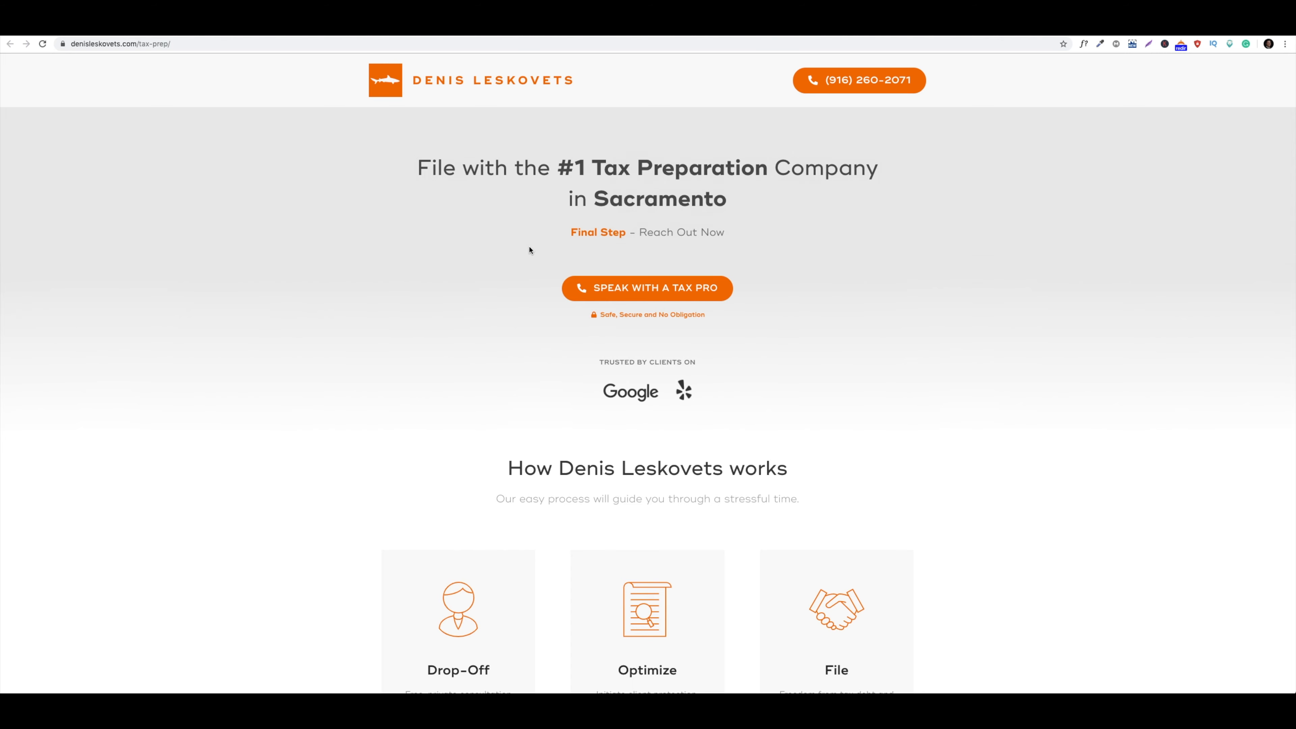
scroll(529, 250, "down", 5)
scroll(529, 250, "up", 5)
scroll(325, 138, "down", 5)
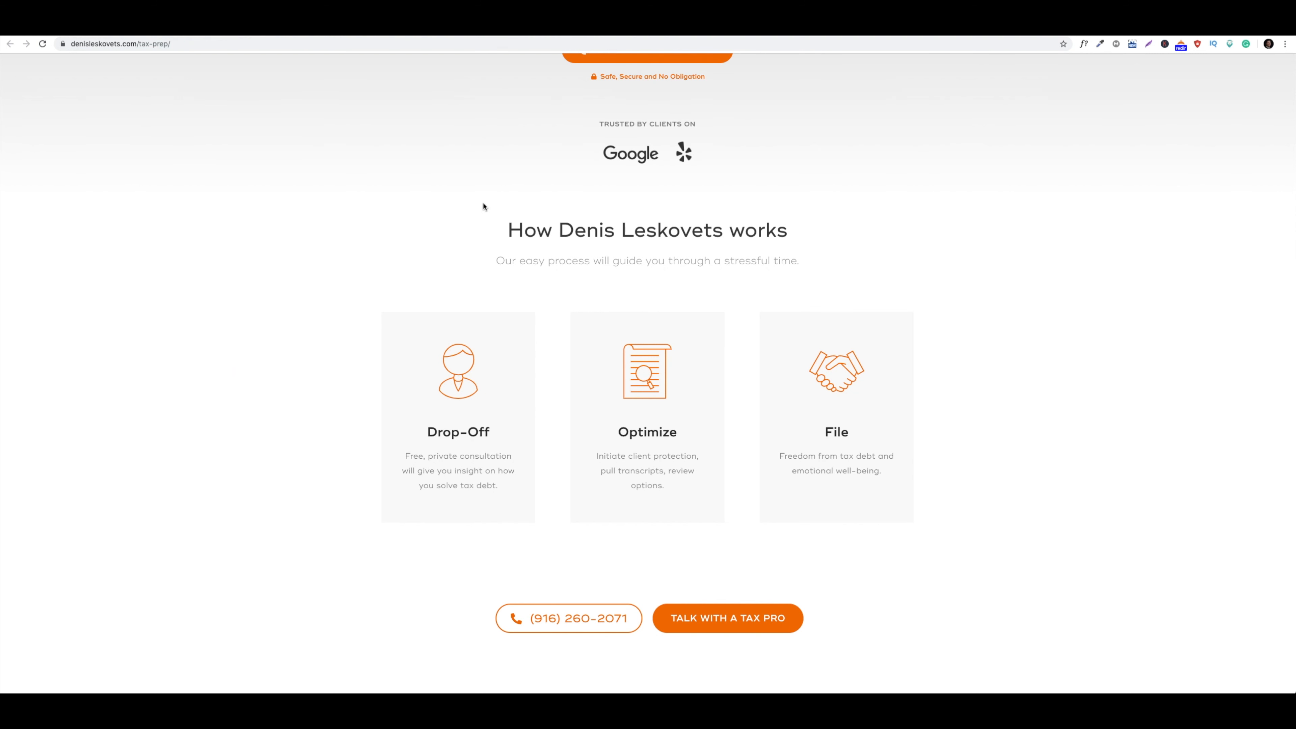
Highlight 'Sacramento' in the landing page headline, then show the campaign's Enabled/Paused status choices
scroll(483, 206, "up", 5)
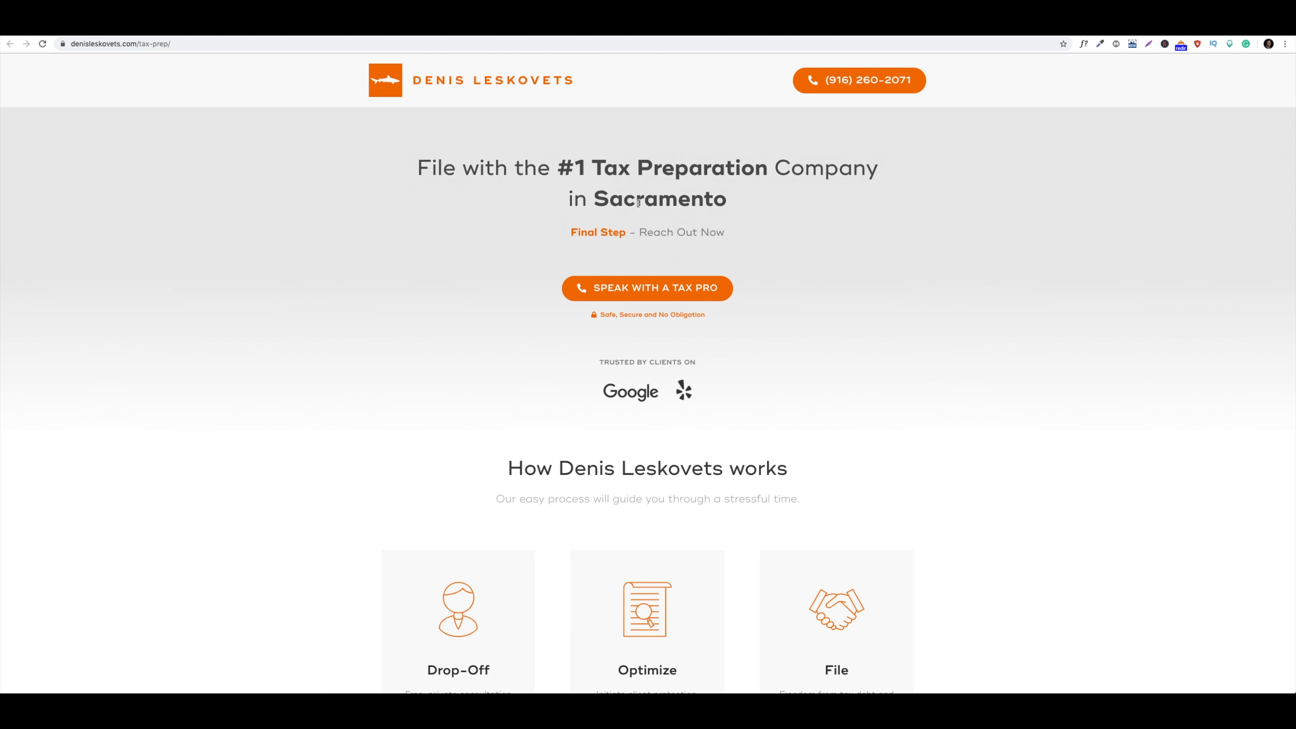
left_click_drag(589, 191, 741, 199)
left_click(734, 201)
left_click_drag(596, 195, 760, 197)
left_click(761, 200)
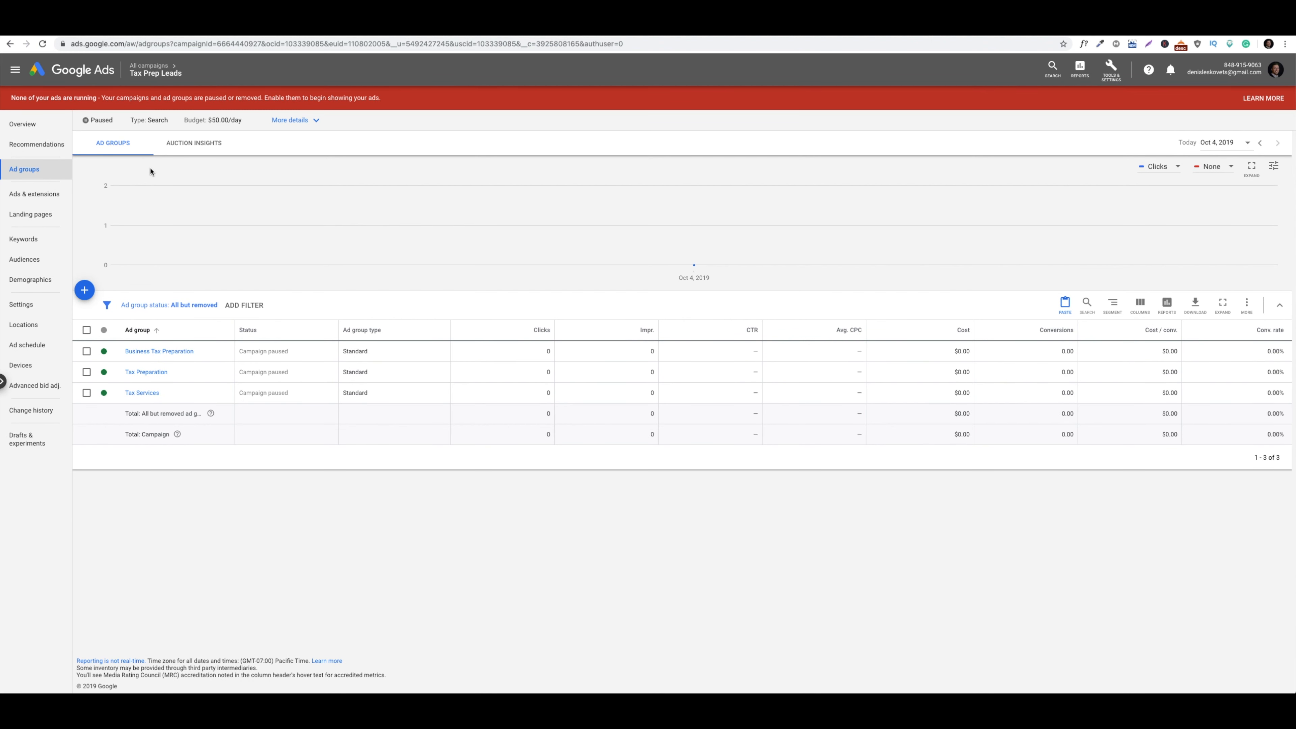
left_click(94, 123)
left_click(95, 126)
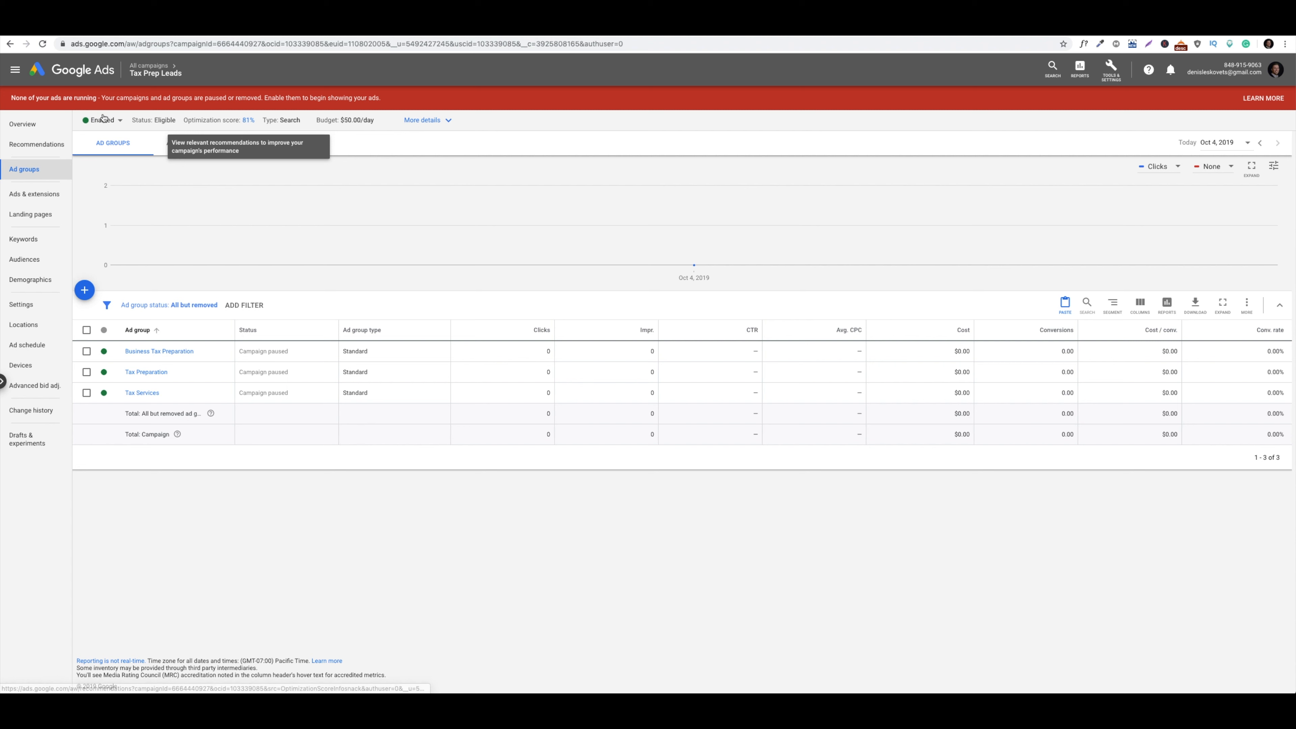
left_click(95, 121)
left_click(112, 142)
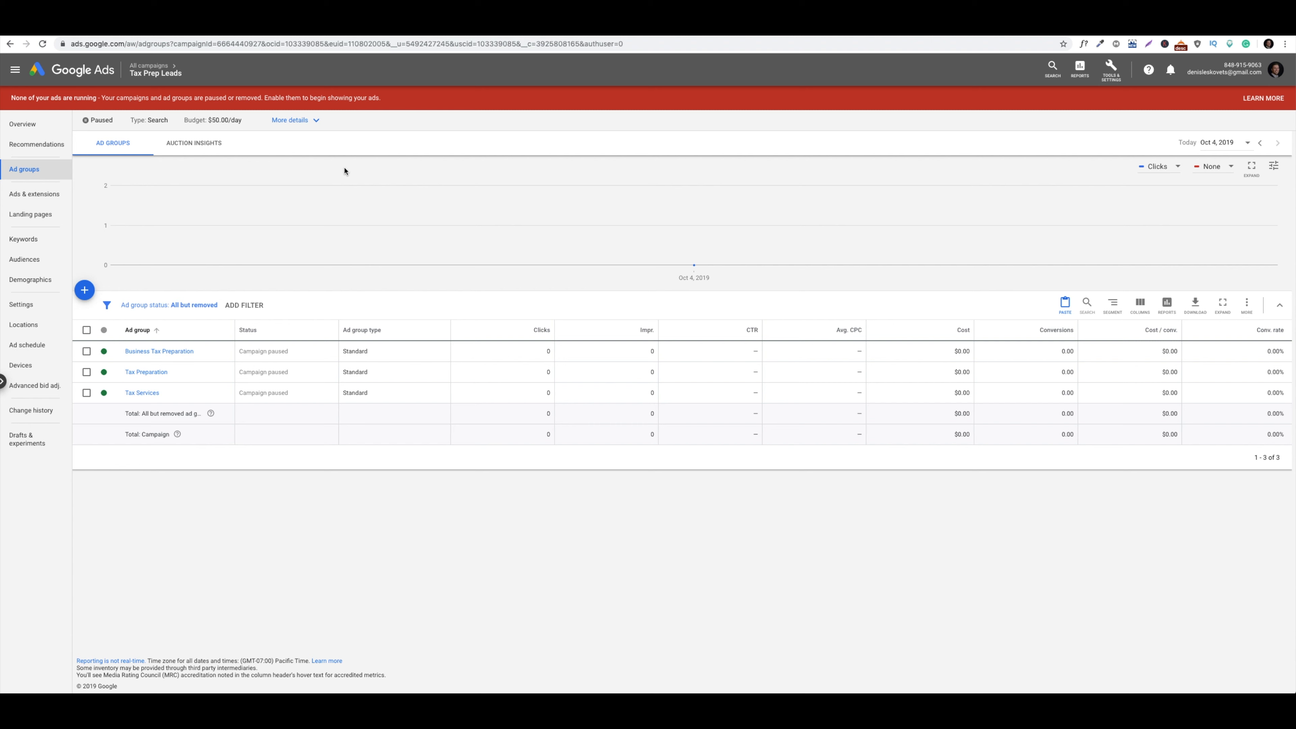
Raise the Maximize clicks maximum CPC bid limit from $15.00 to $20.00, leaving ad rotation unchanged
left_click(44, 309)
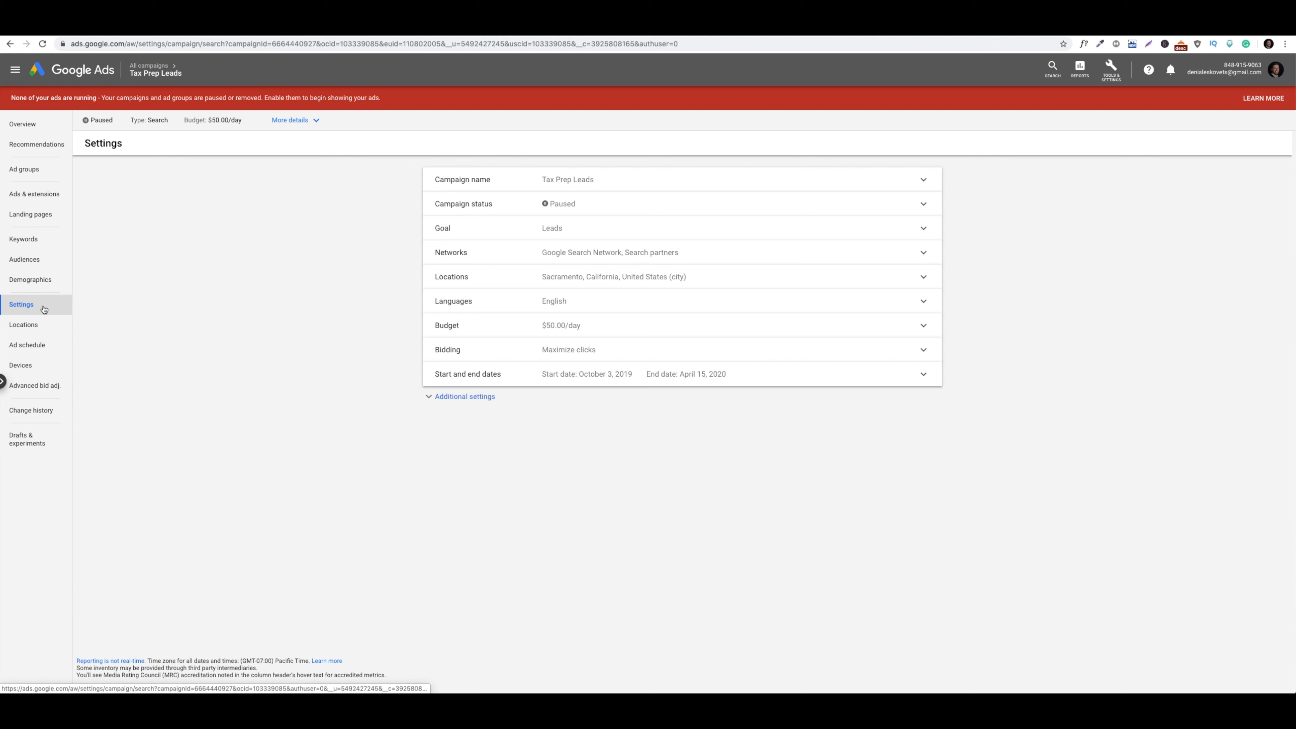
left_click(431, 402)
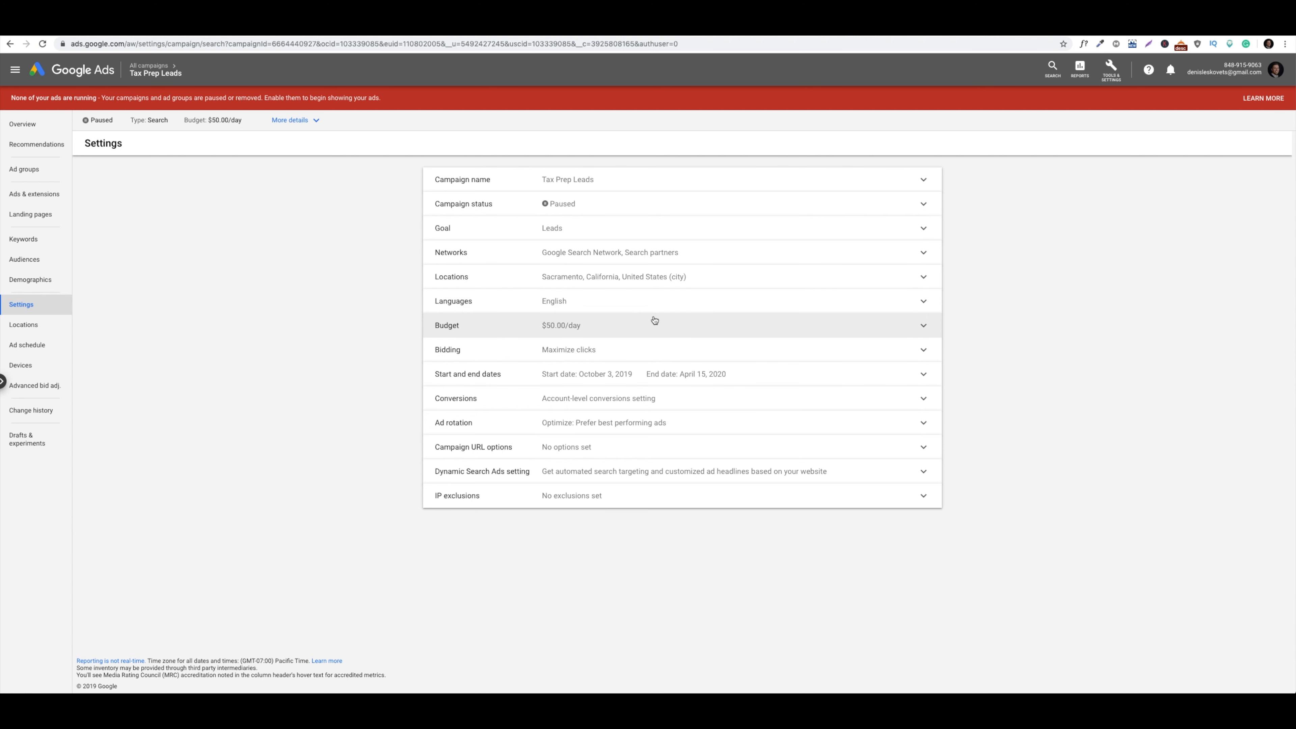
left_click(641, 352)
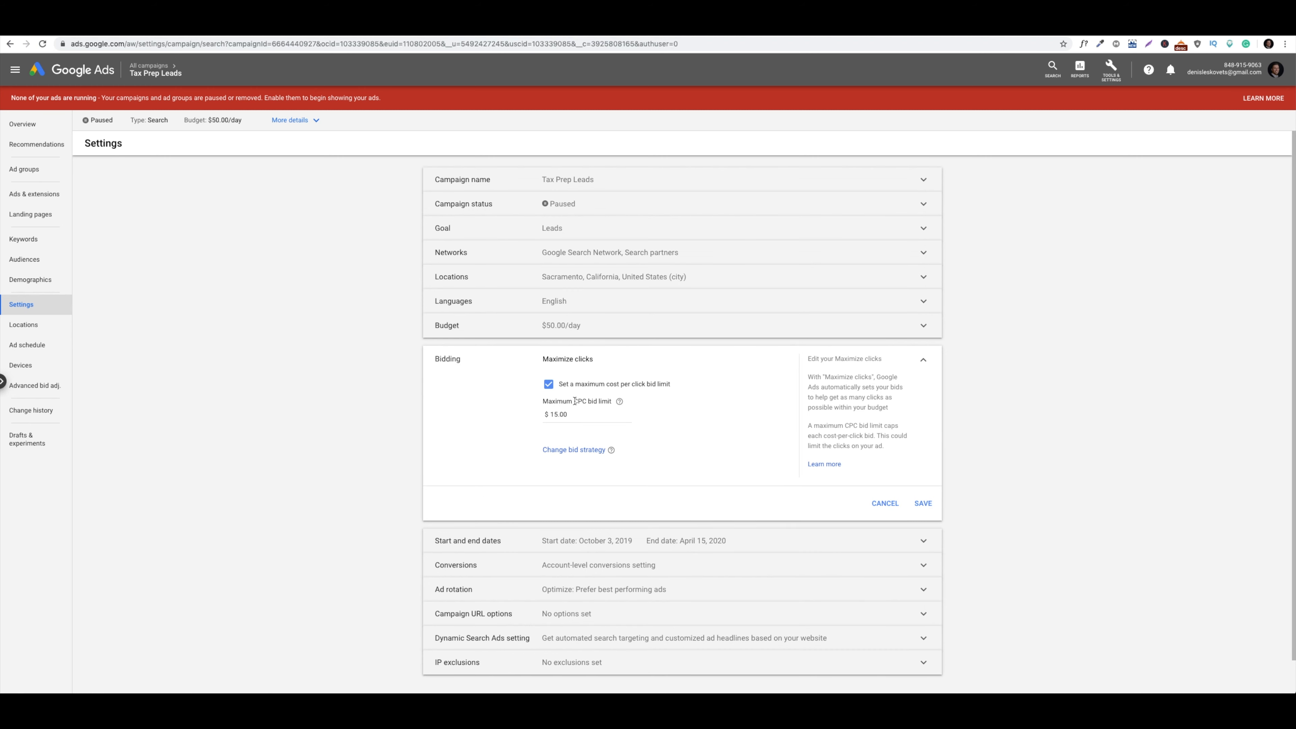
double_click(577, 414)
type("20.00")
left_click(924, 505)
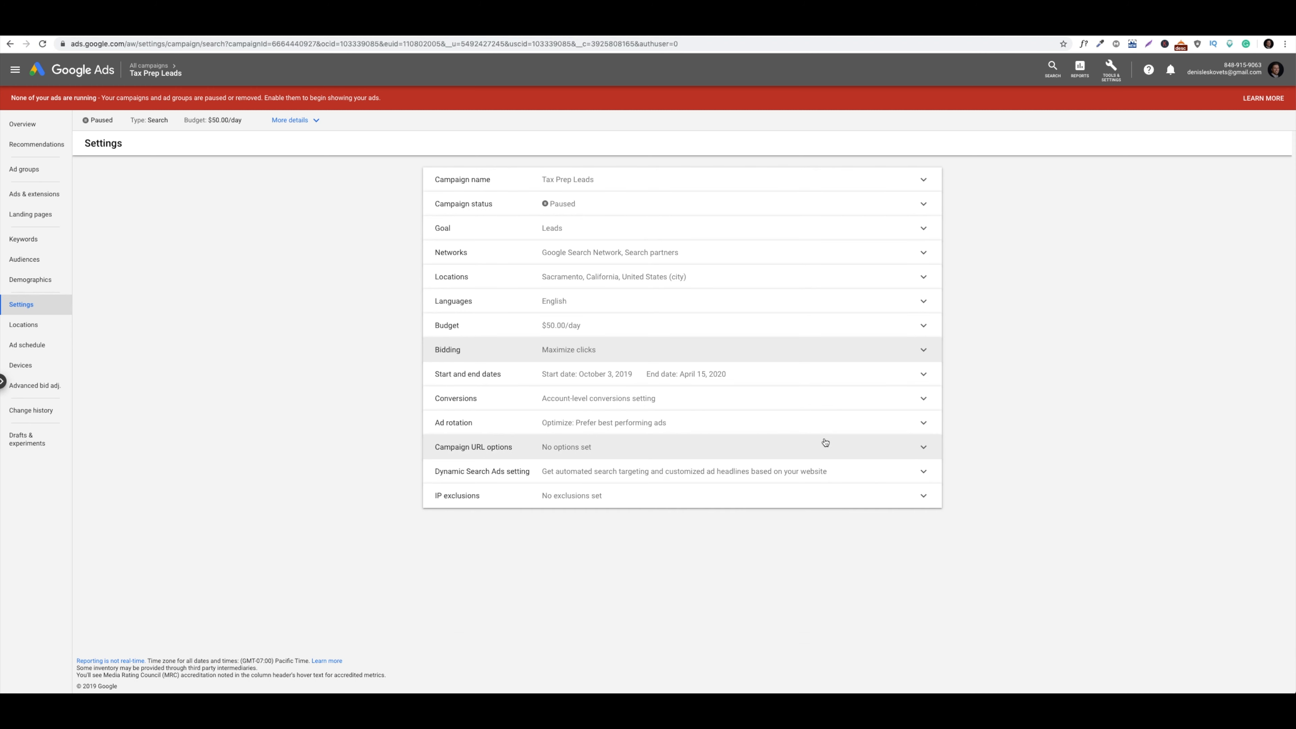
left_click(825, 424)
left_click(894, 517)
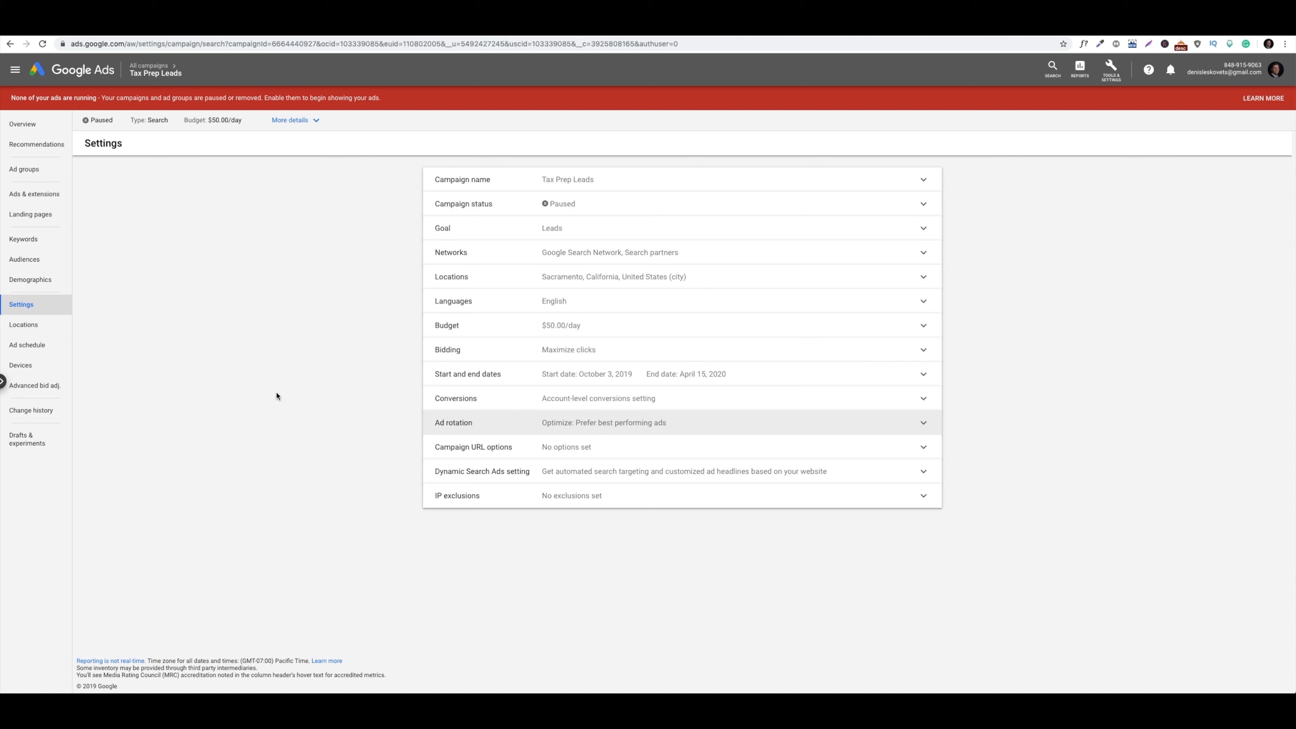
Go through the campaign overview to the Tax Prep Leads ad groups list
left_click(43, 131)
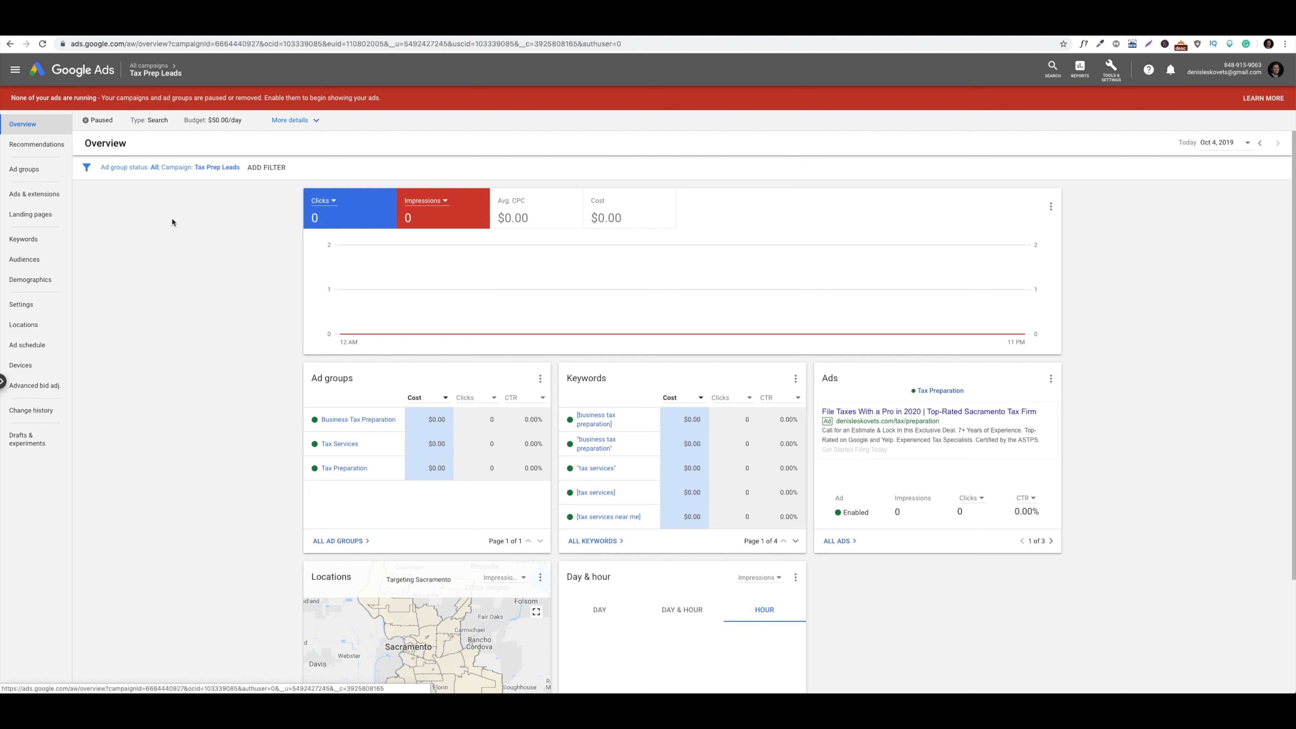
left_click(42, 173)
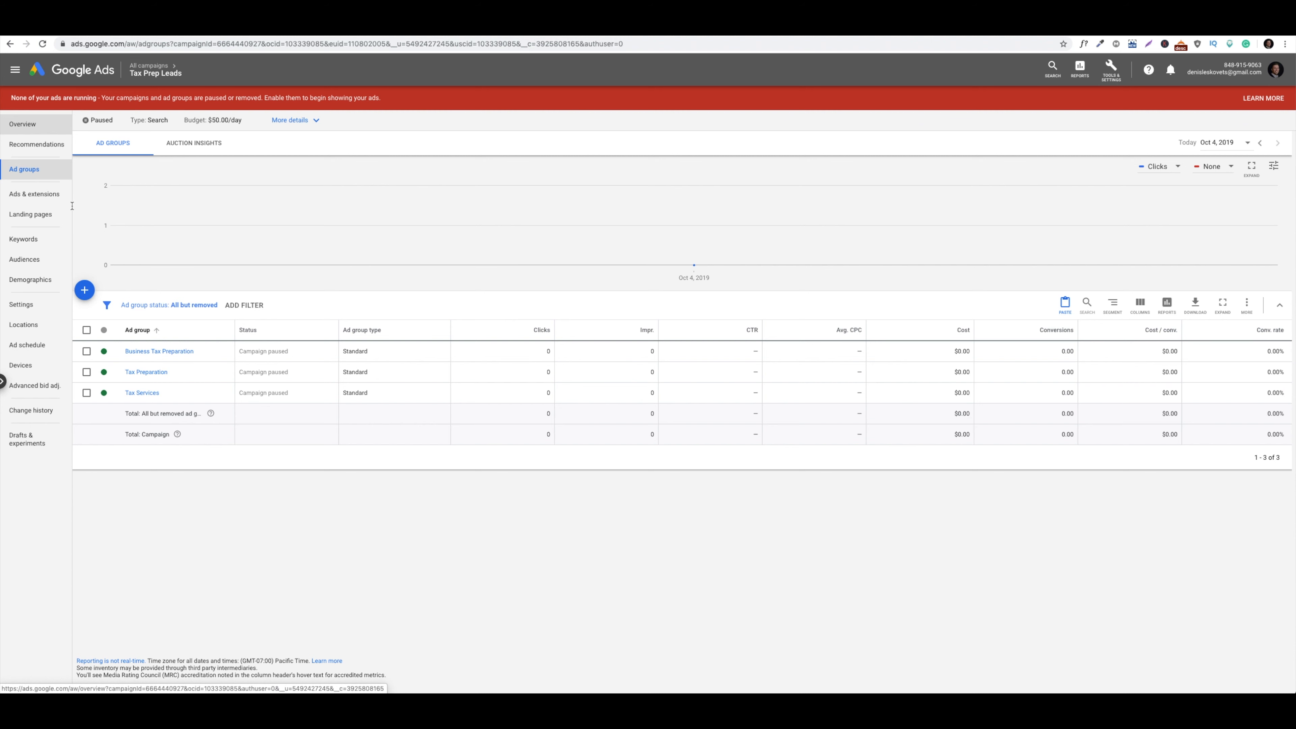
Open the Tax Preparation ad group's ads to review its three expanded text ads
left_click(148, 372)
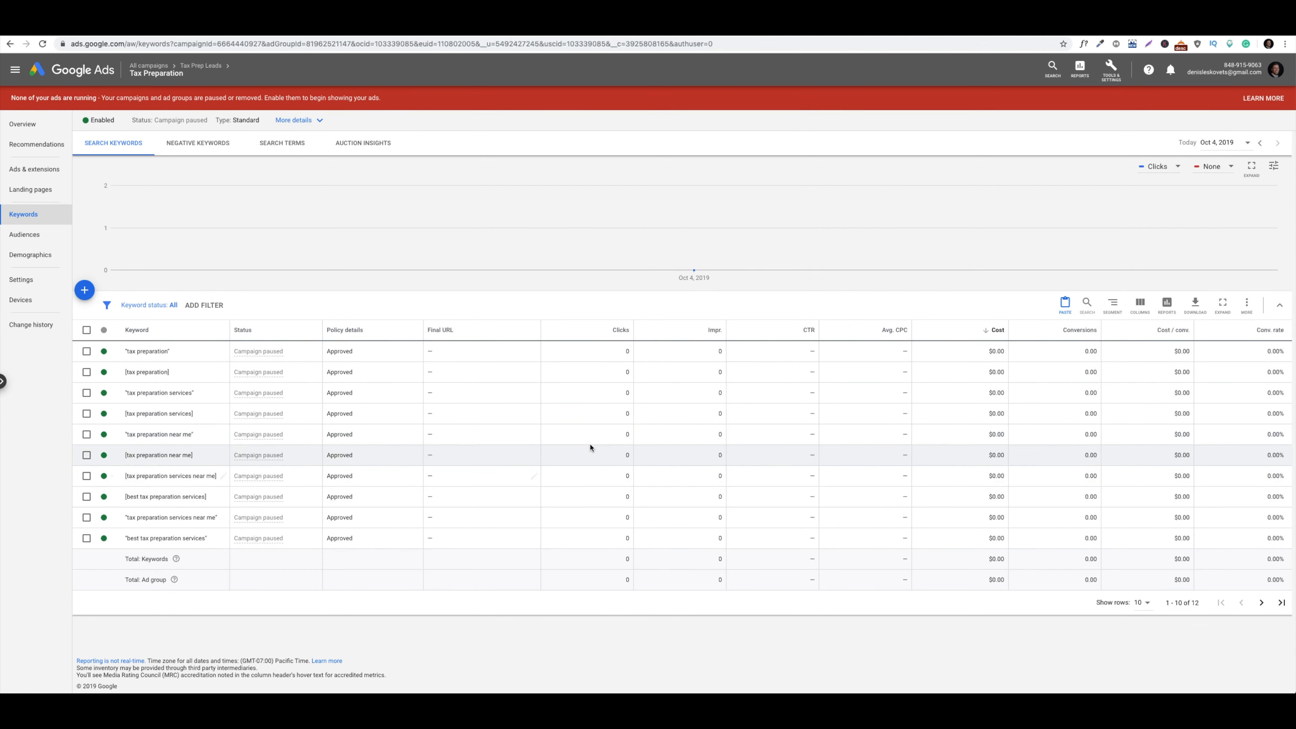
left_click(31, 170)
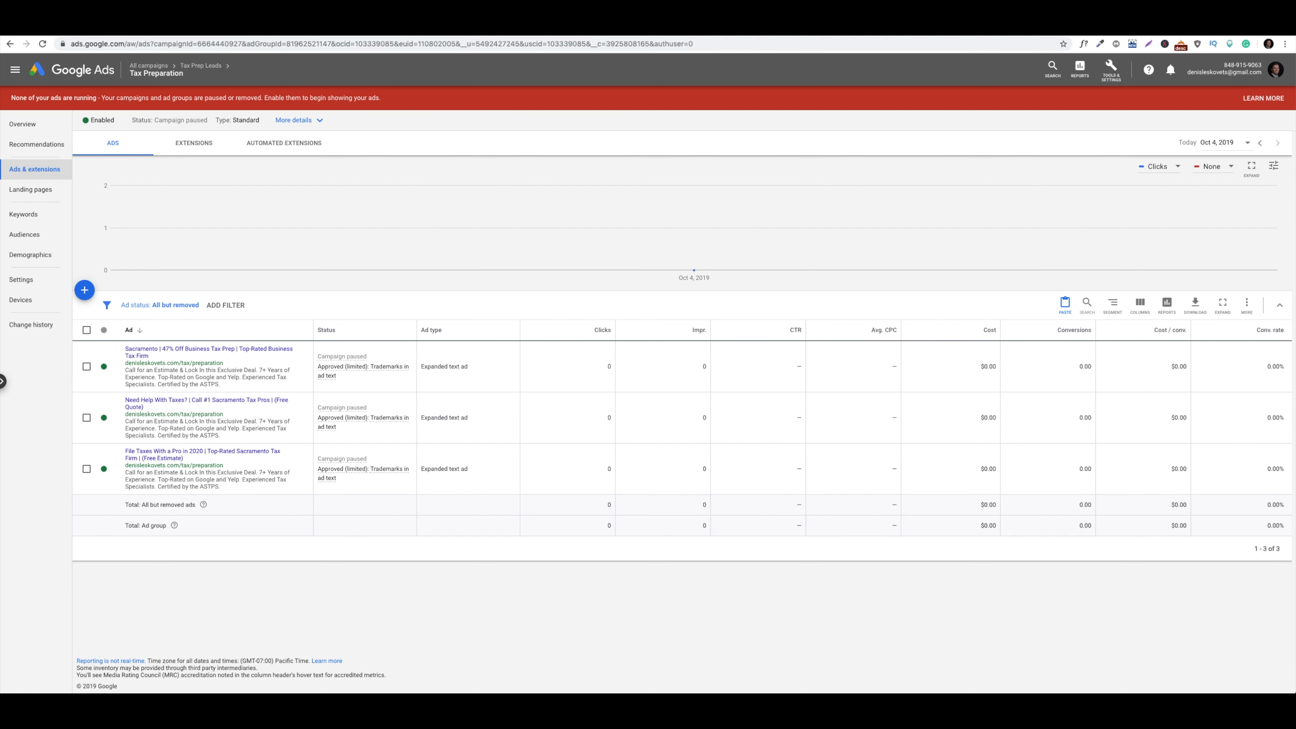
mouse_move(946, 259)
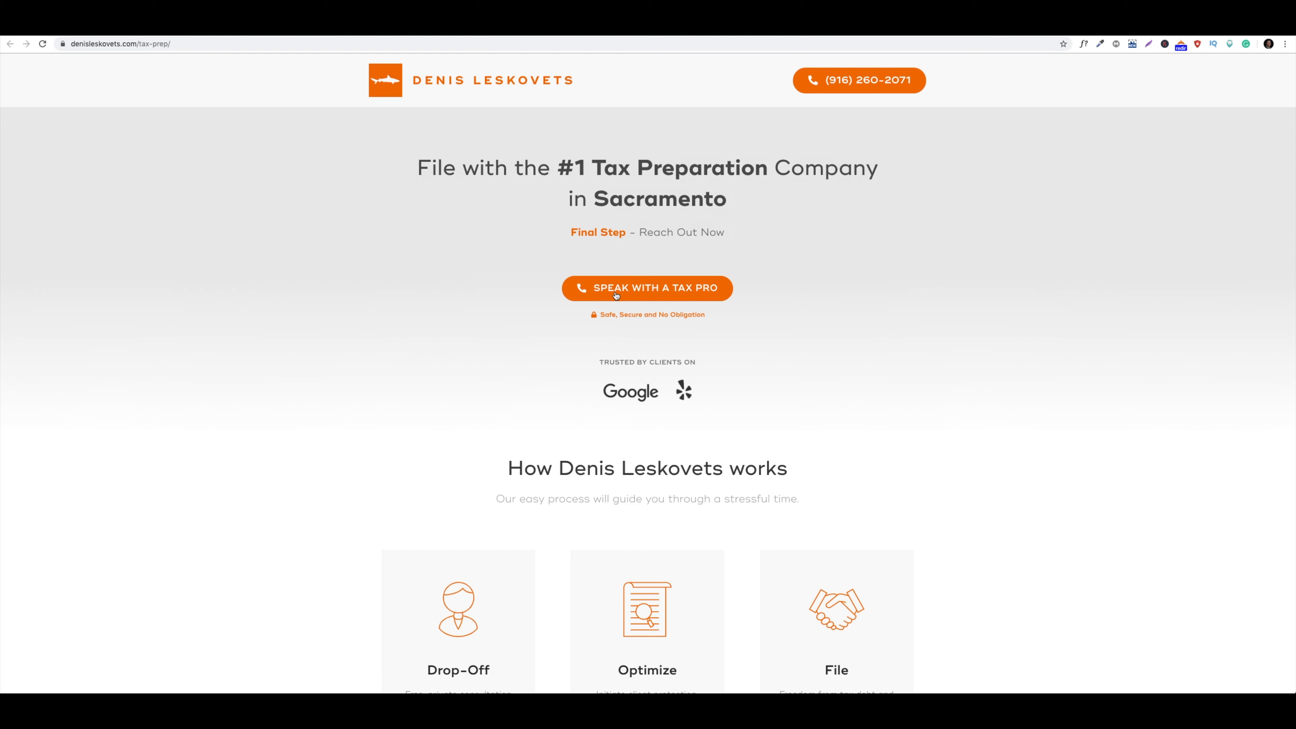
Switch back to the Google Ads tab showing the Tax Preparation ads
left_click(95, 31)
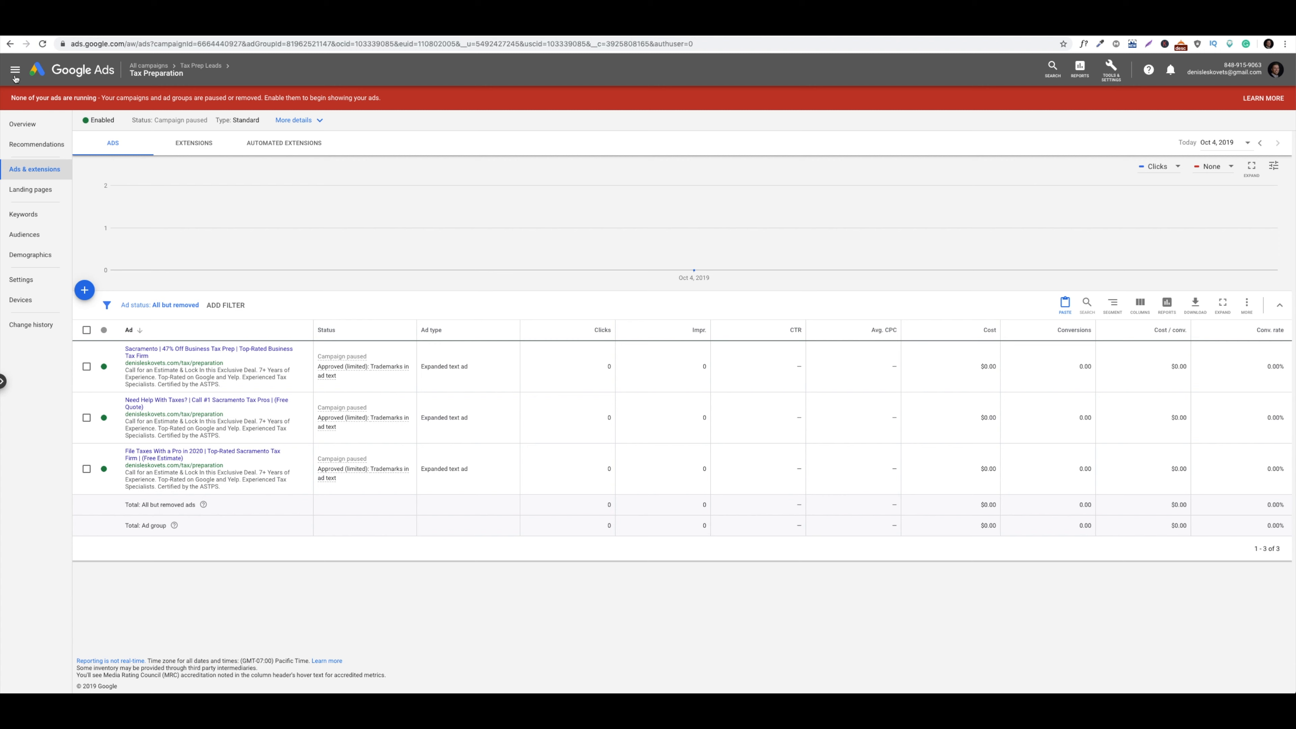
Show the Tax Preparation ad group's overview with keywords, ads and day-and-hour summaries
left_click(40, 124)
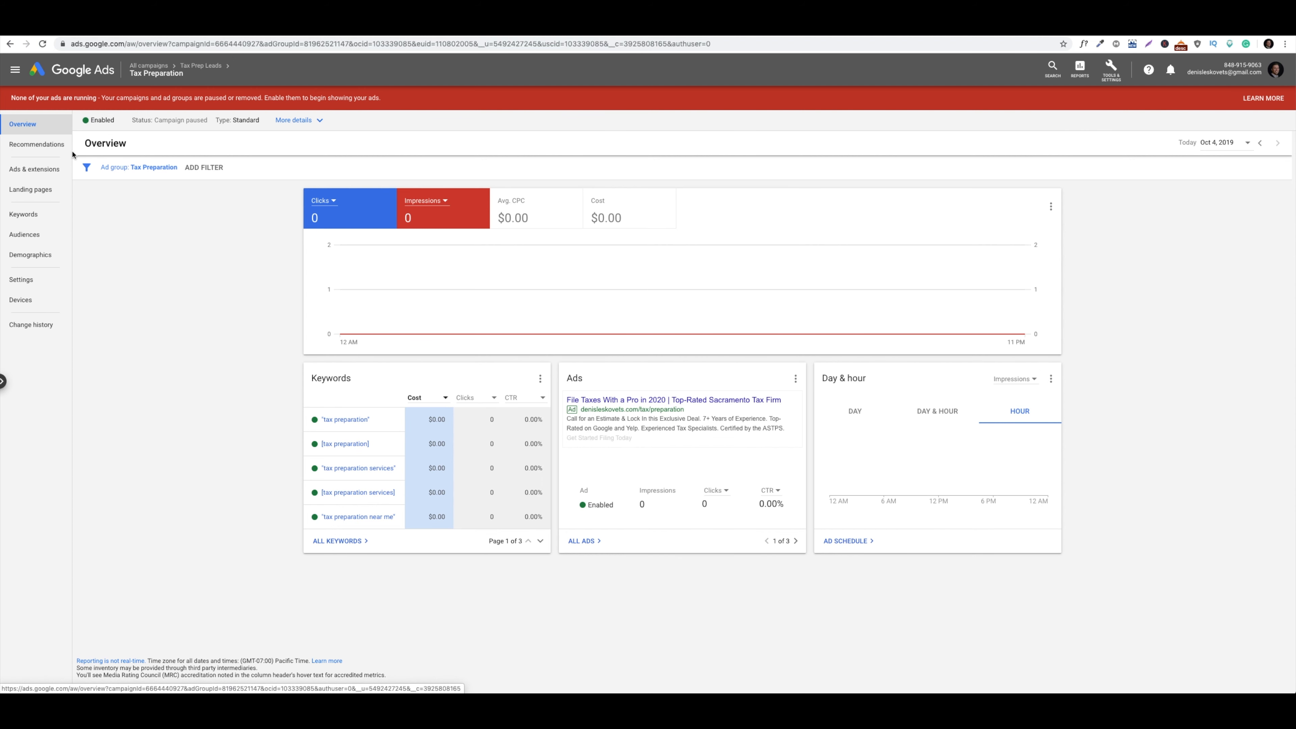
Return to the ads list and check the first ad's Approved (limited) trademark details for 'yelp' and 'google'
left_click(65, 169)
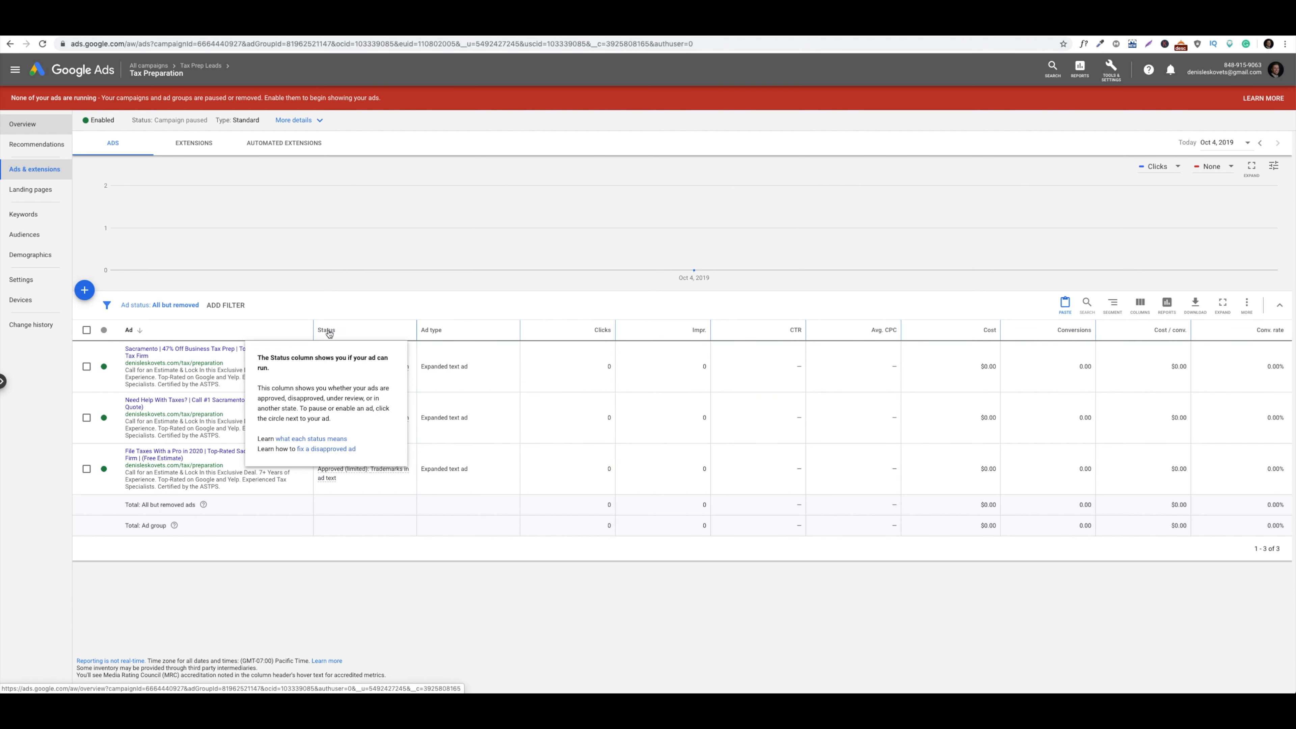
mouse_move(343, 462)
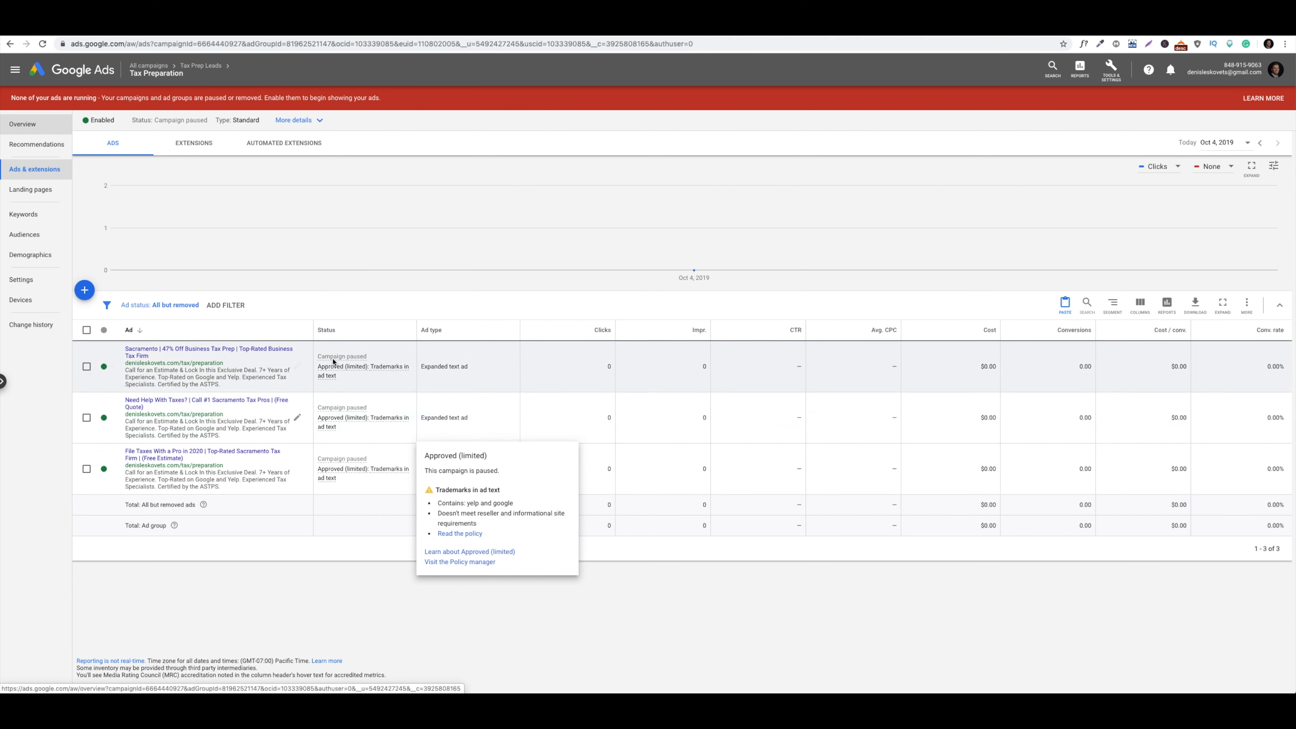
mouse_move(354, 370)
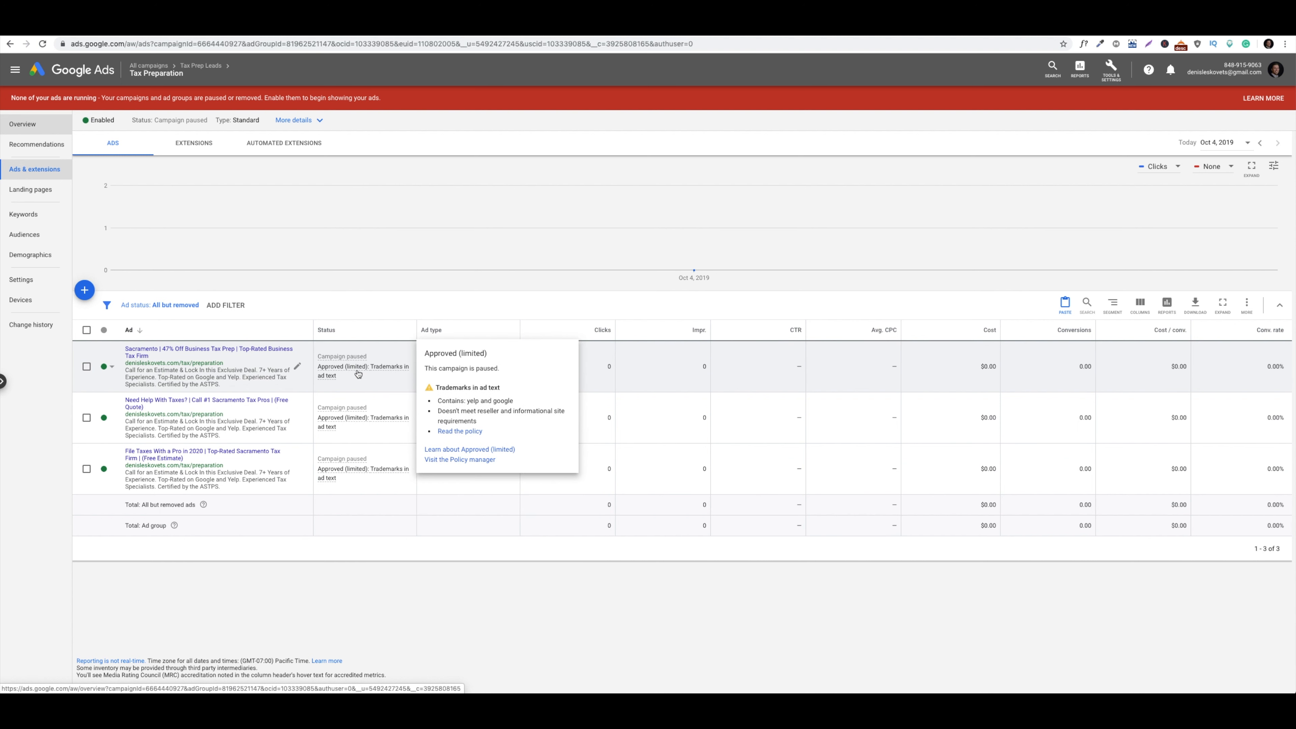